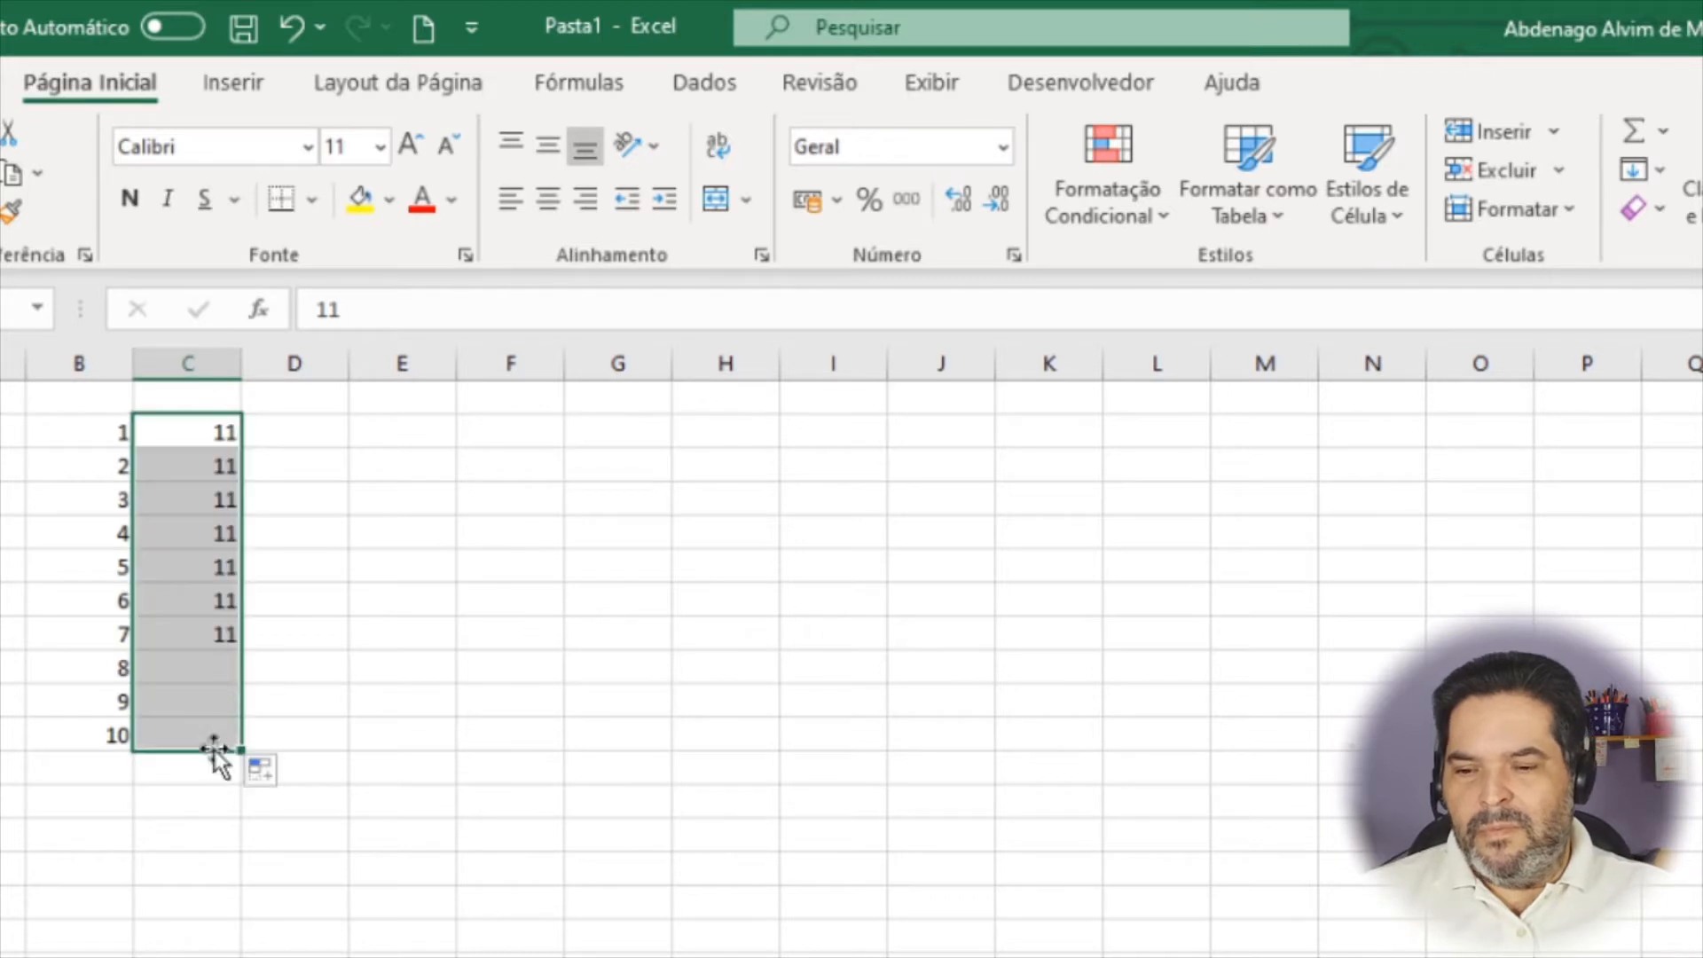
# Step: Fill C2:C11 as a number series starting at 11 and extend the series in B2:C11 across to column F
pyautogui.click(346, 852)
pyautogui.moveTo(80, 432); pyautogui.dragTo(224, 736)
pyautogui.moveTo(241, 750); pyautogui.dragTo(585, 774)
pyautogui.click(80, 432)
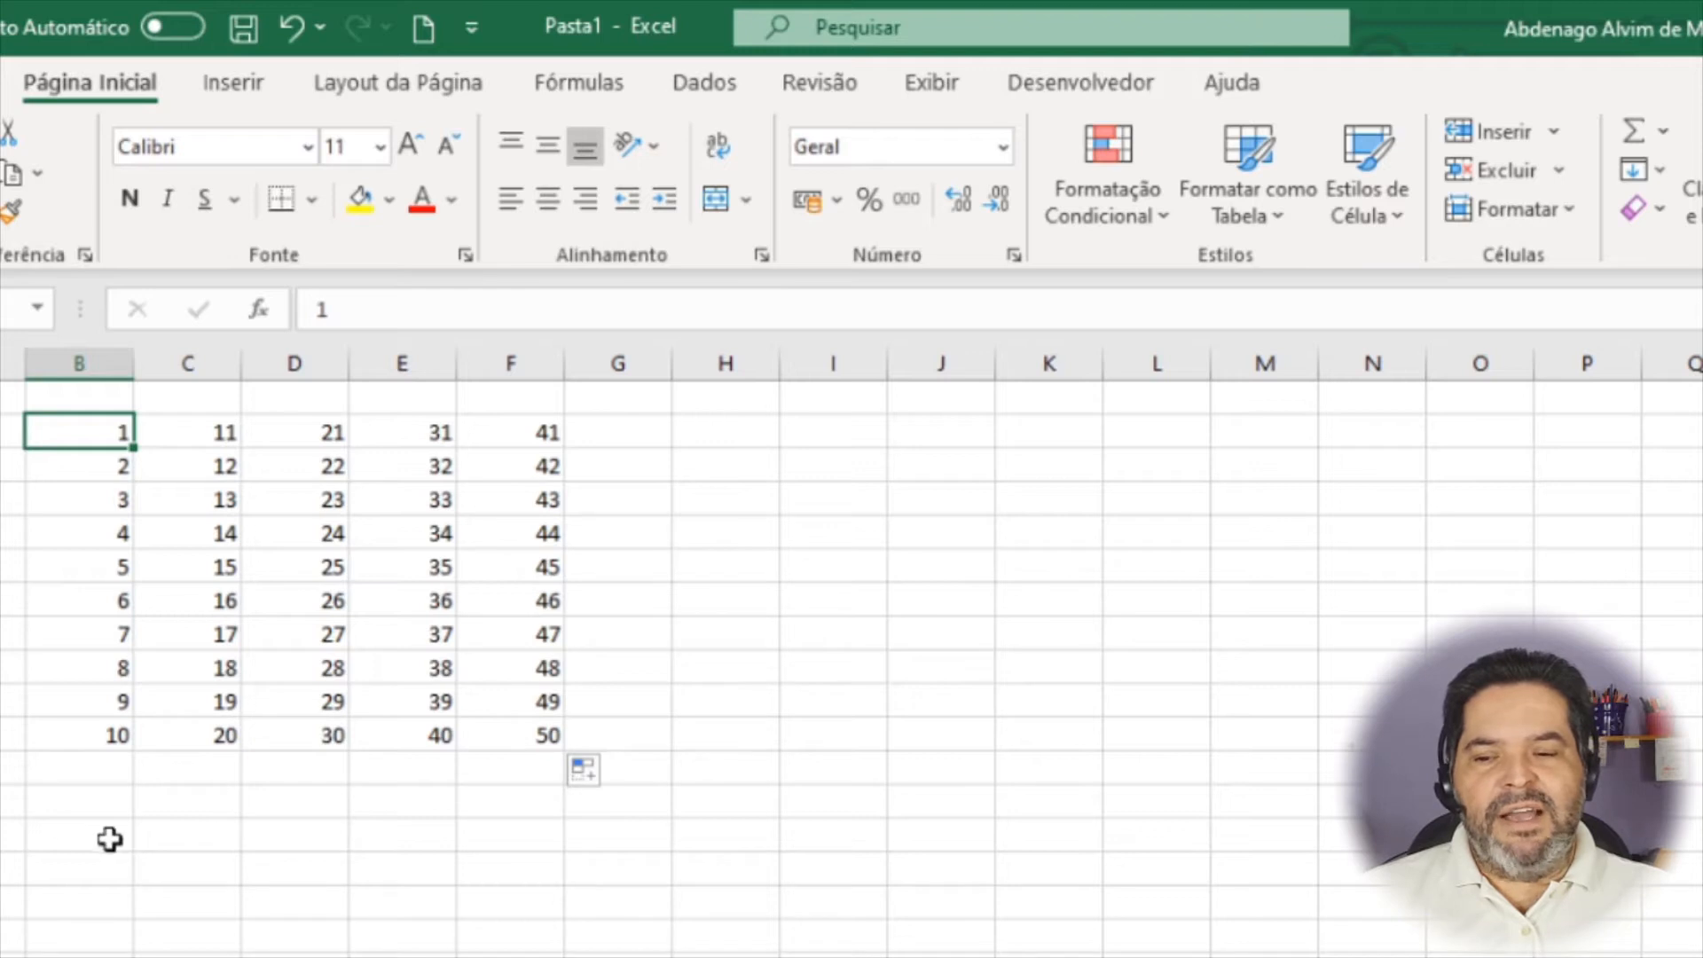
# Step: Total each row of B2:F11 in G2:G11 with AutoSum and check the resulting row formulas
pyautogui.click(618, 427)
pyautogui.moveTo(618, 427); pyautogui.dragTo(622, 727)
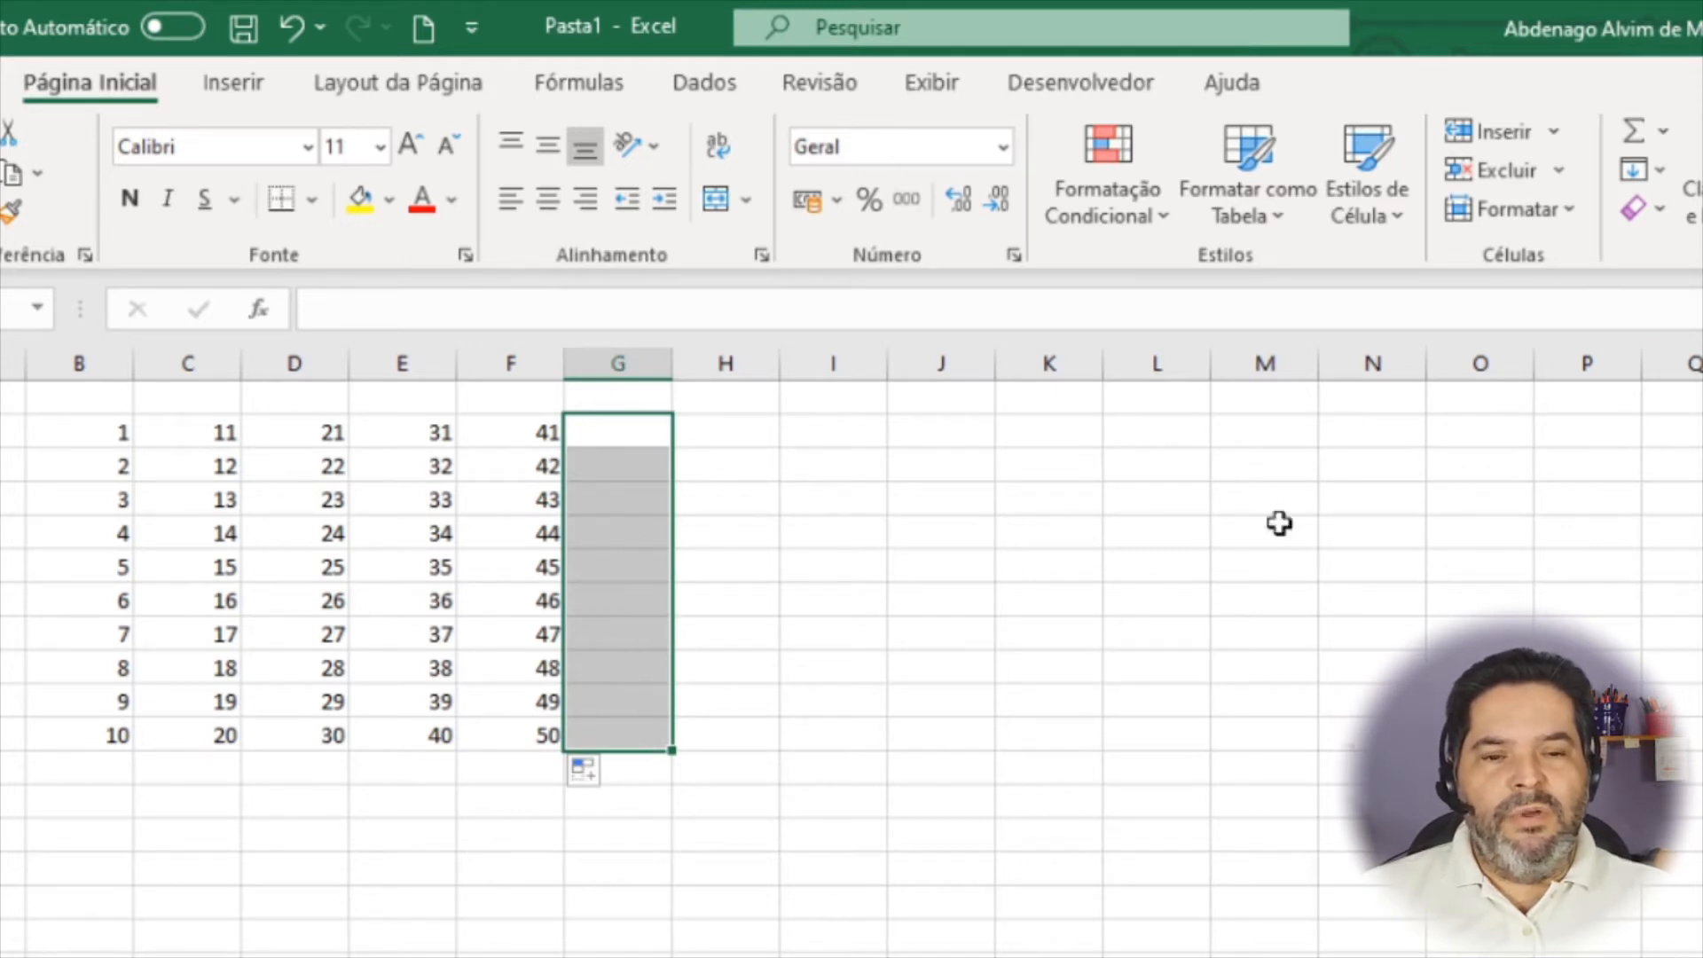
pyautogui.click(1633, 125)
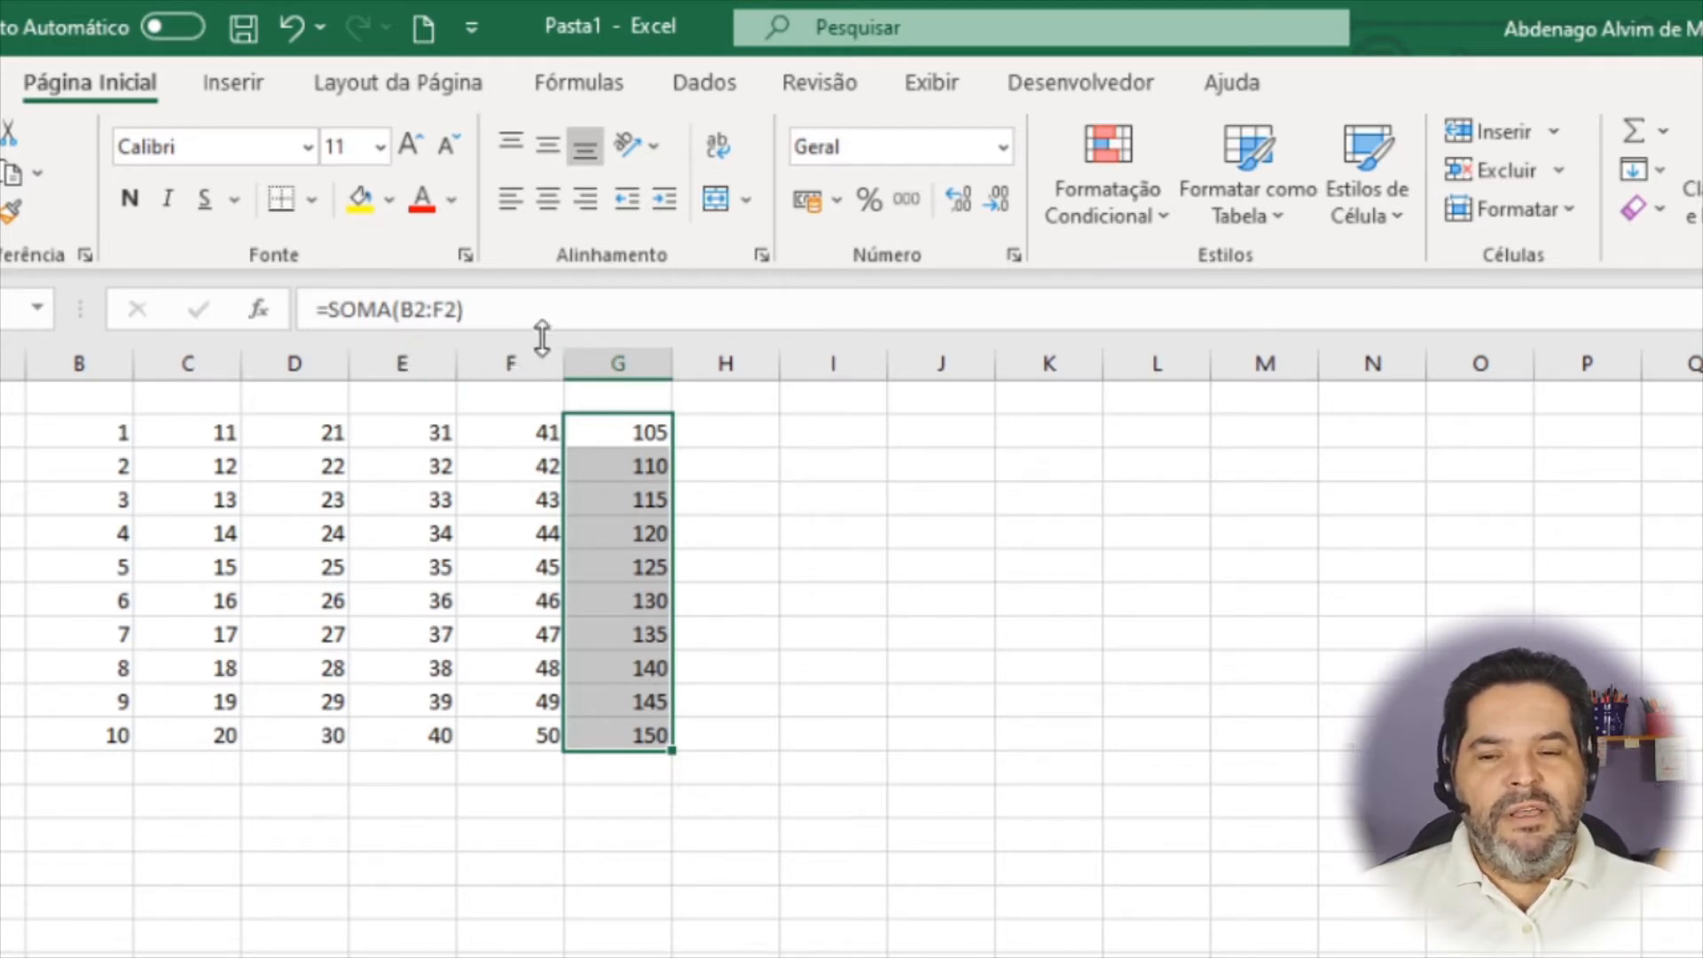
pyautogui.click(610, 442)
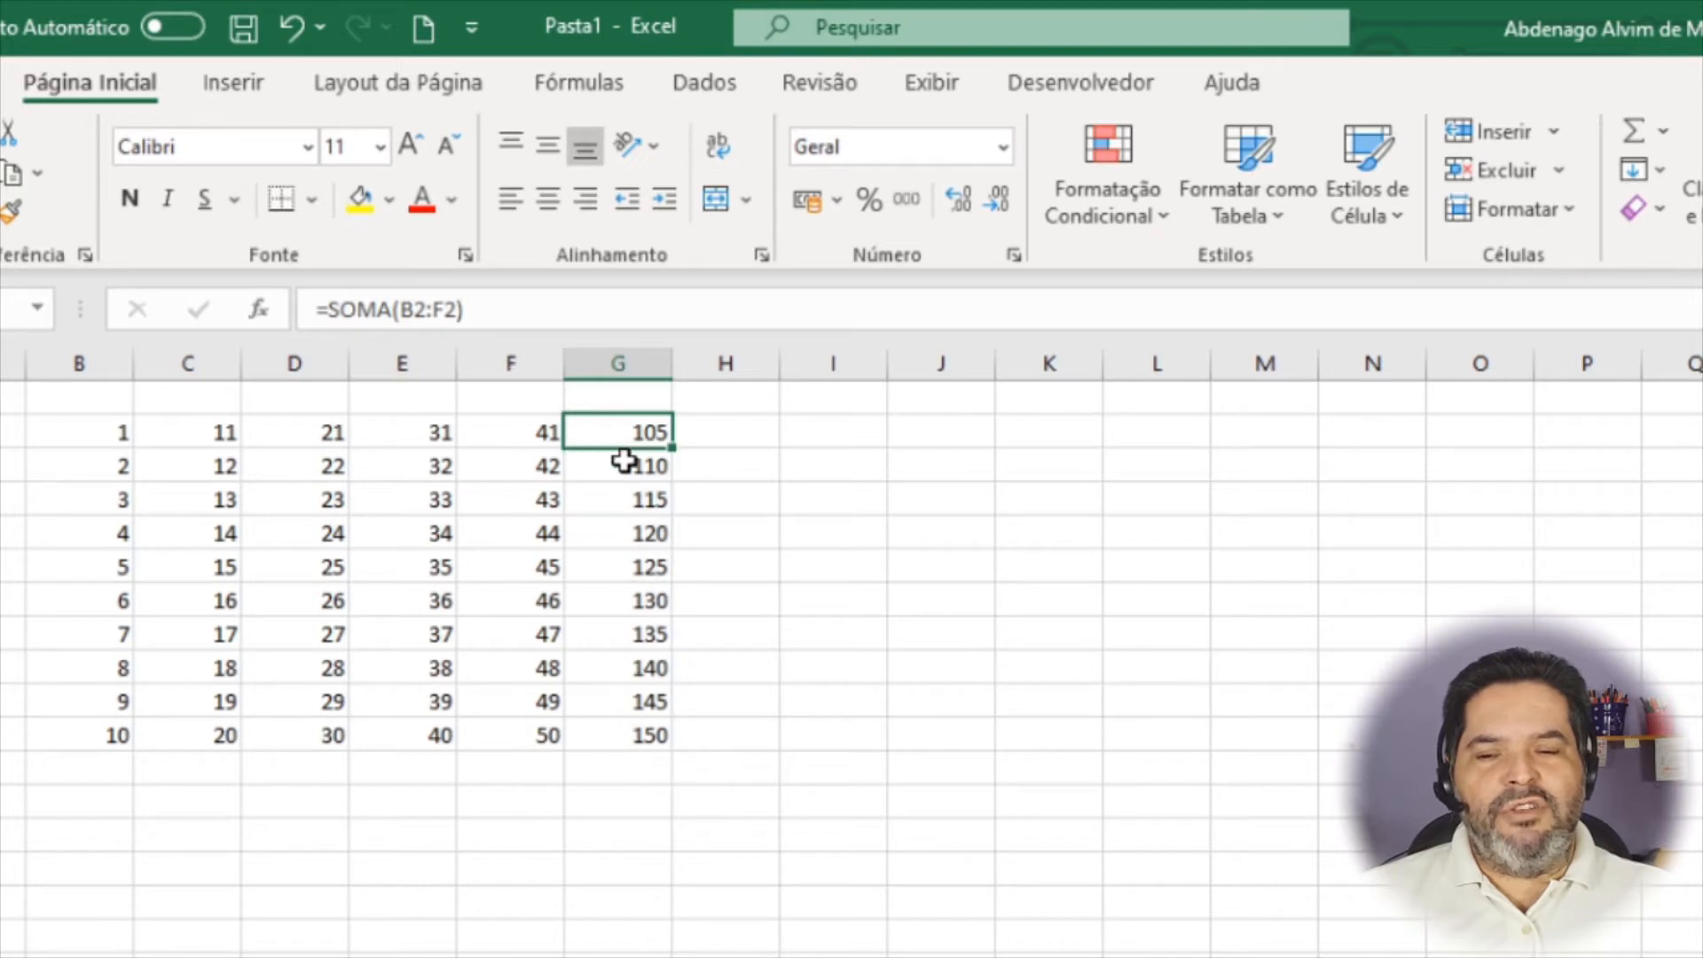
pyautogui.click(625, 460)
pyautogui.click(610, 316)
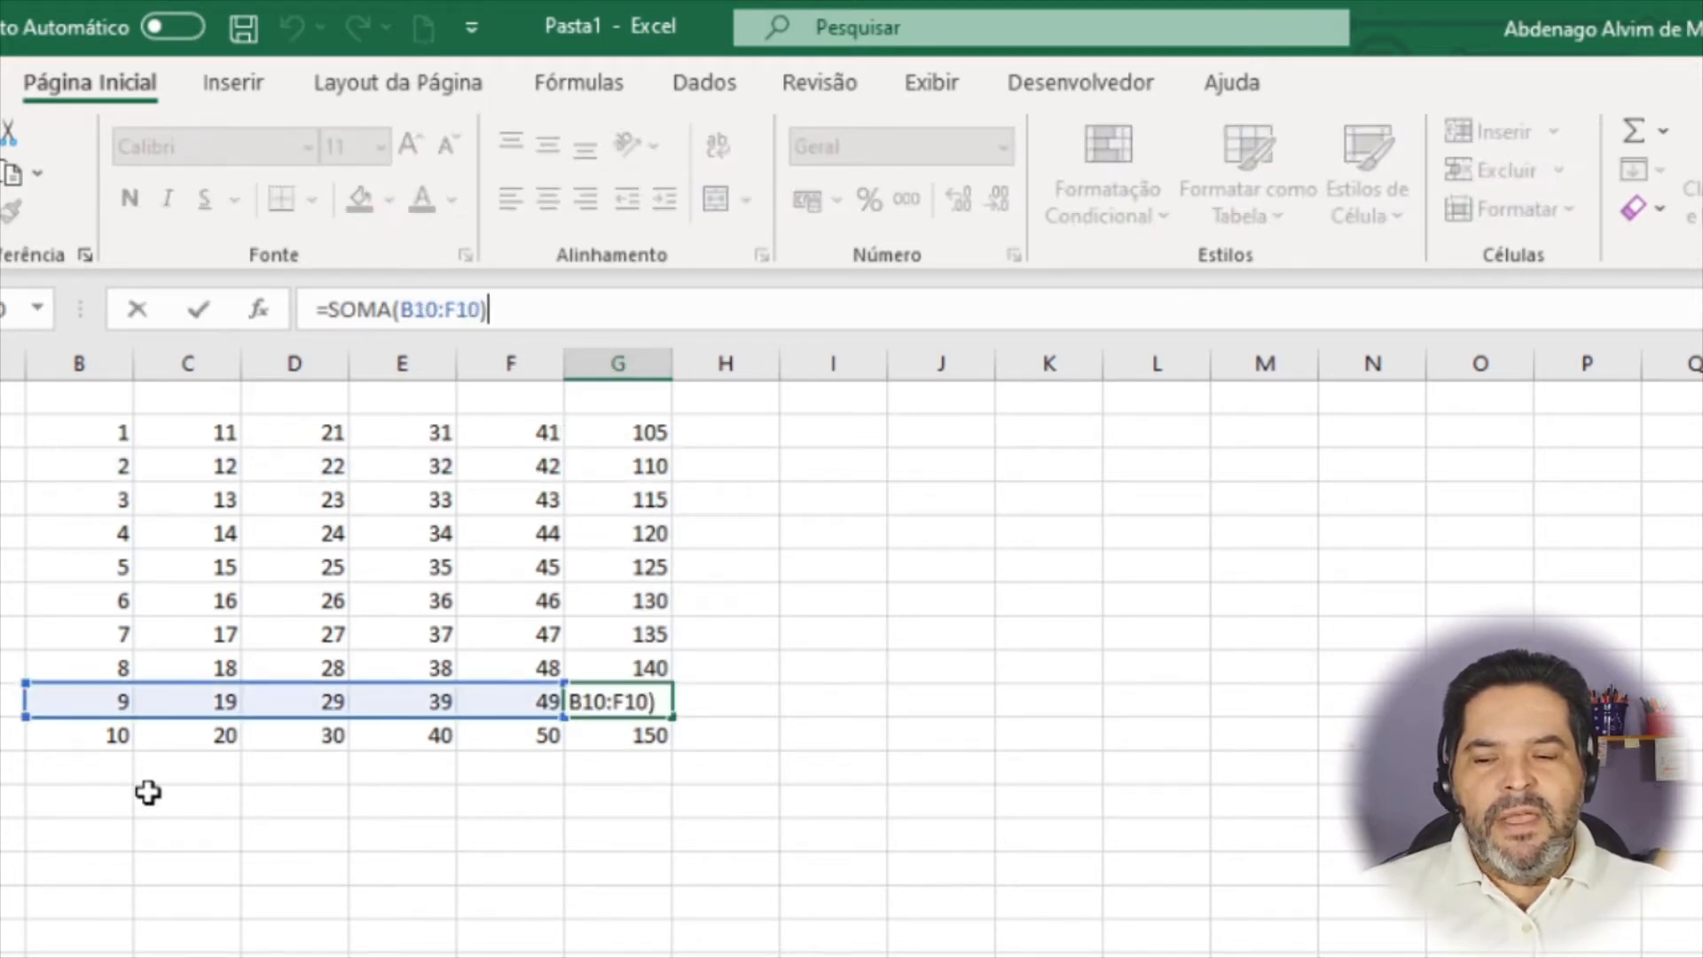
# Step: Total columns B to G in B12:G12 with AutoSum and check the formulas in B12 and E12
pyautogui.moveTo(106, 772); pyautogui.dragTo(631, 765)
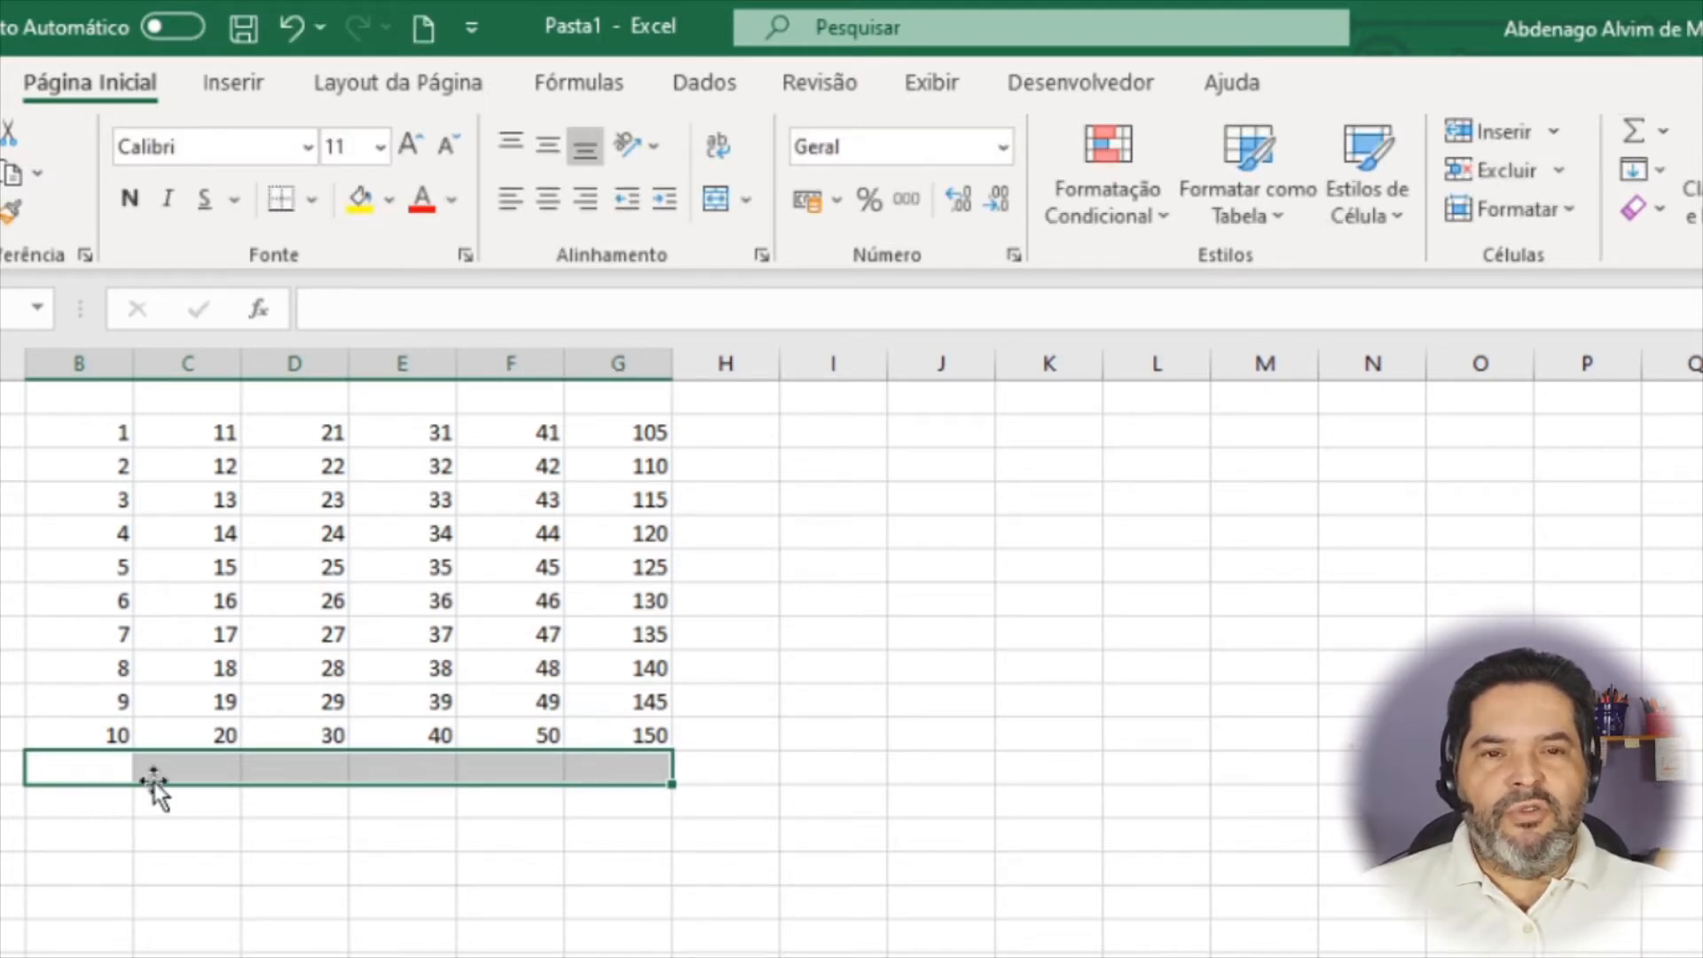
pyautogui.click(1635, 131)
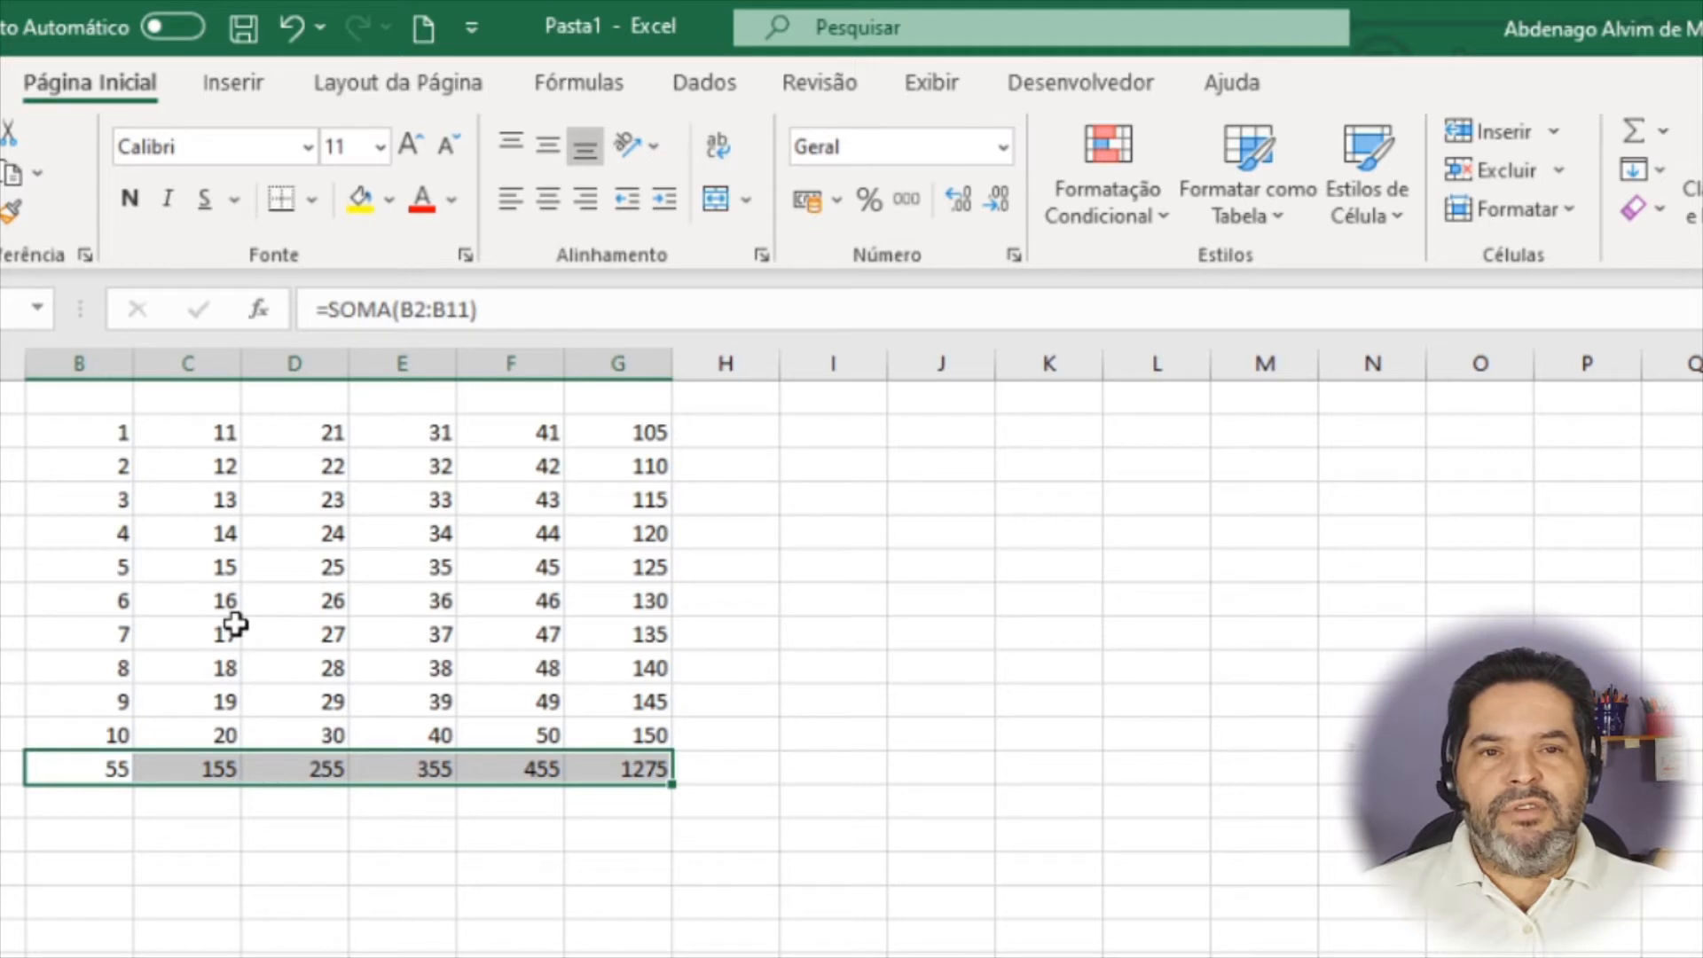
pyautogui.click(85, 767)
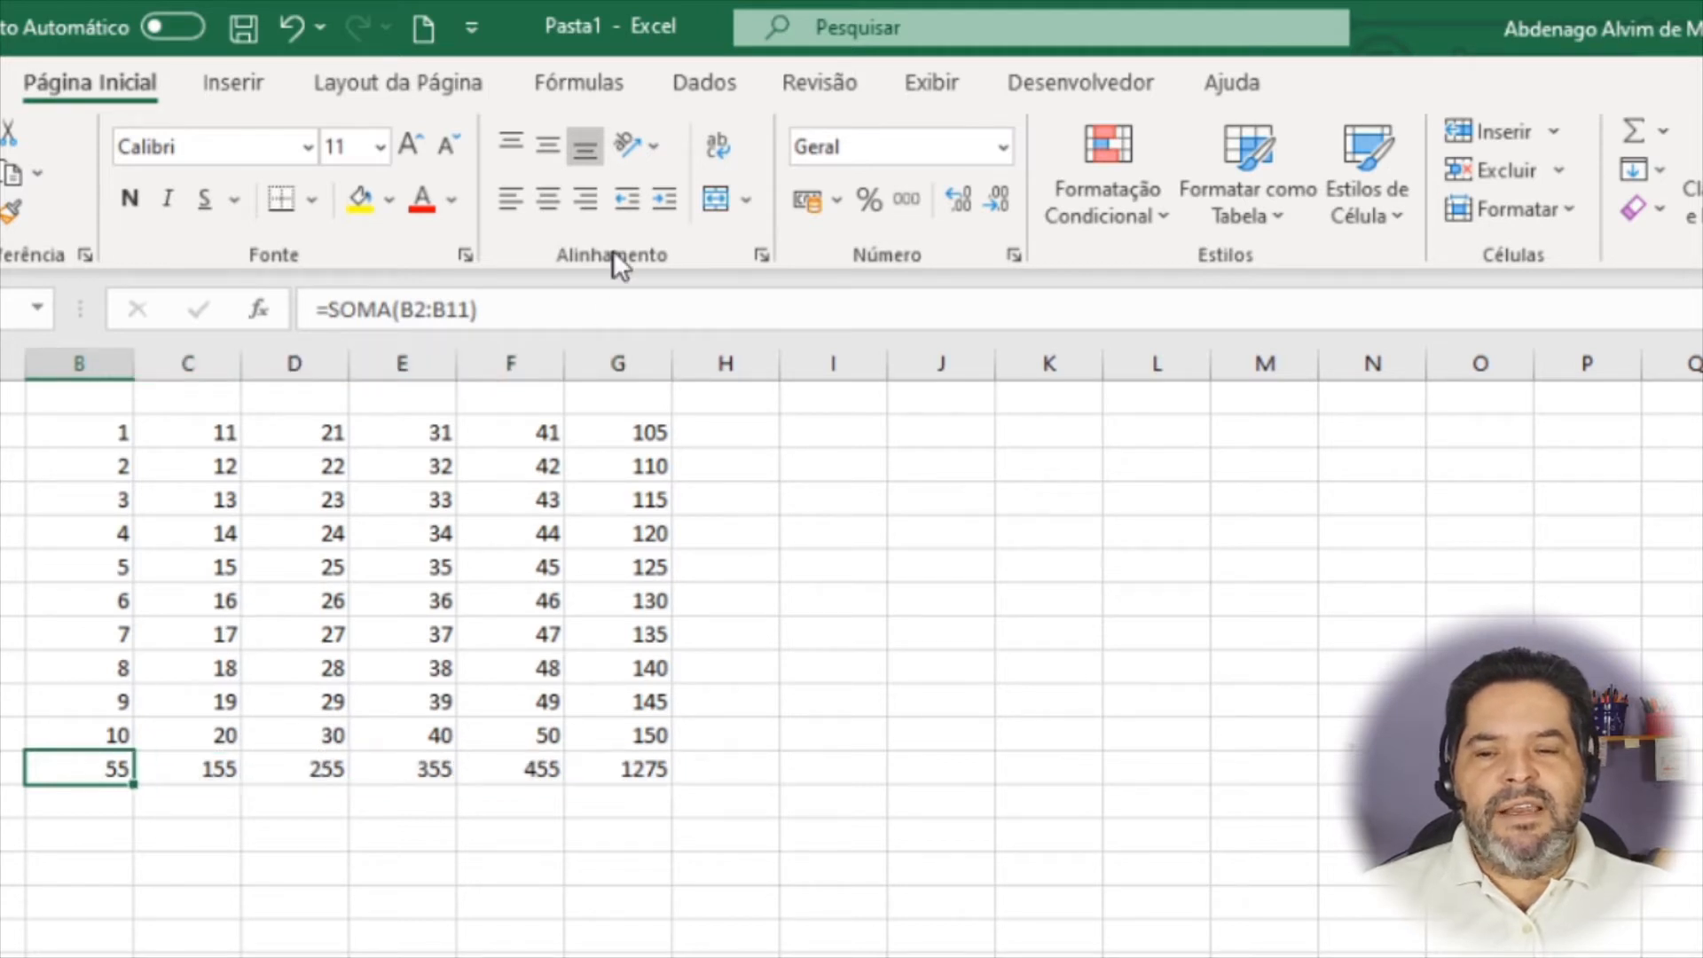
pyautogui.click(618, 310)
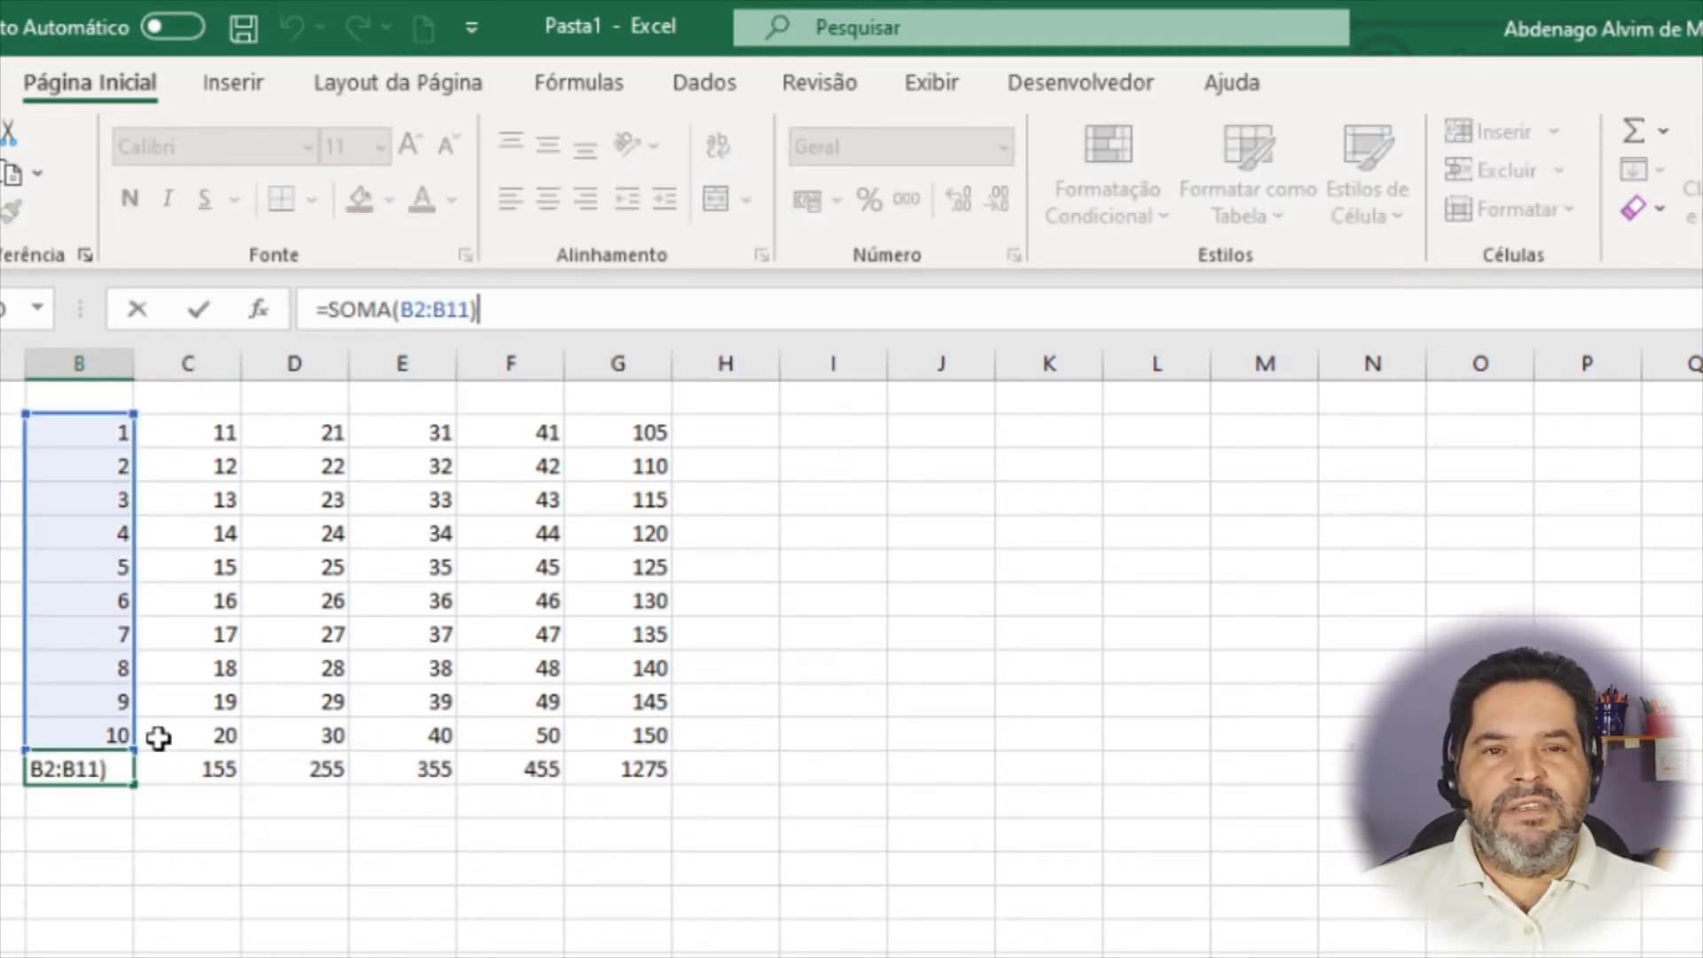
pyautogui.click(410, 768)
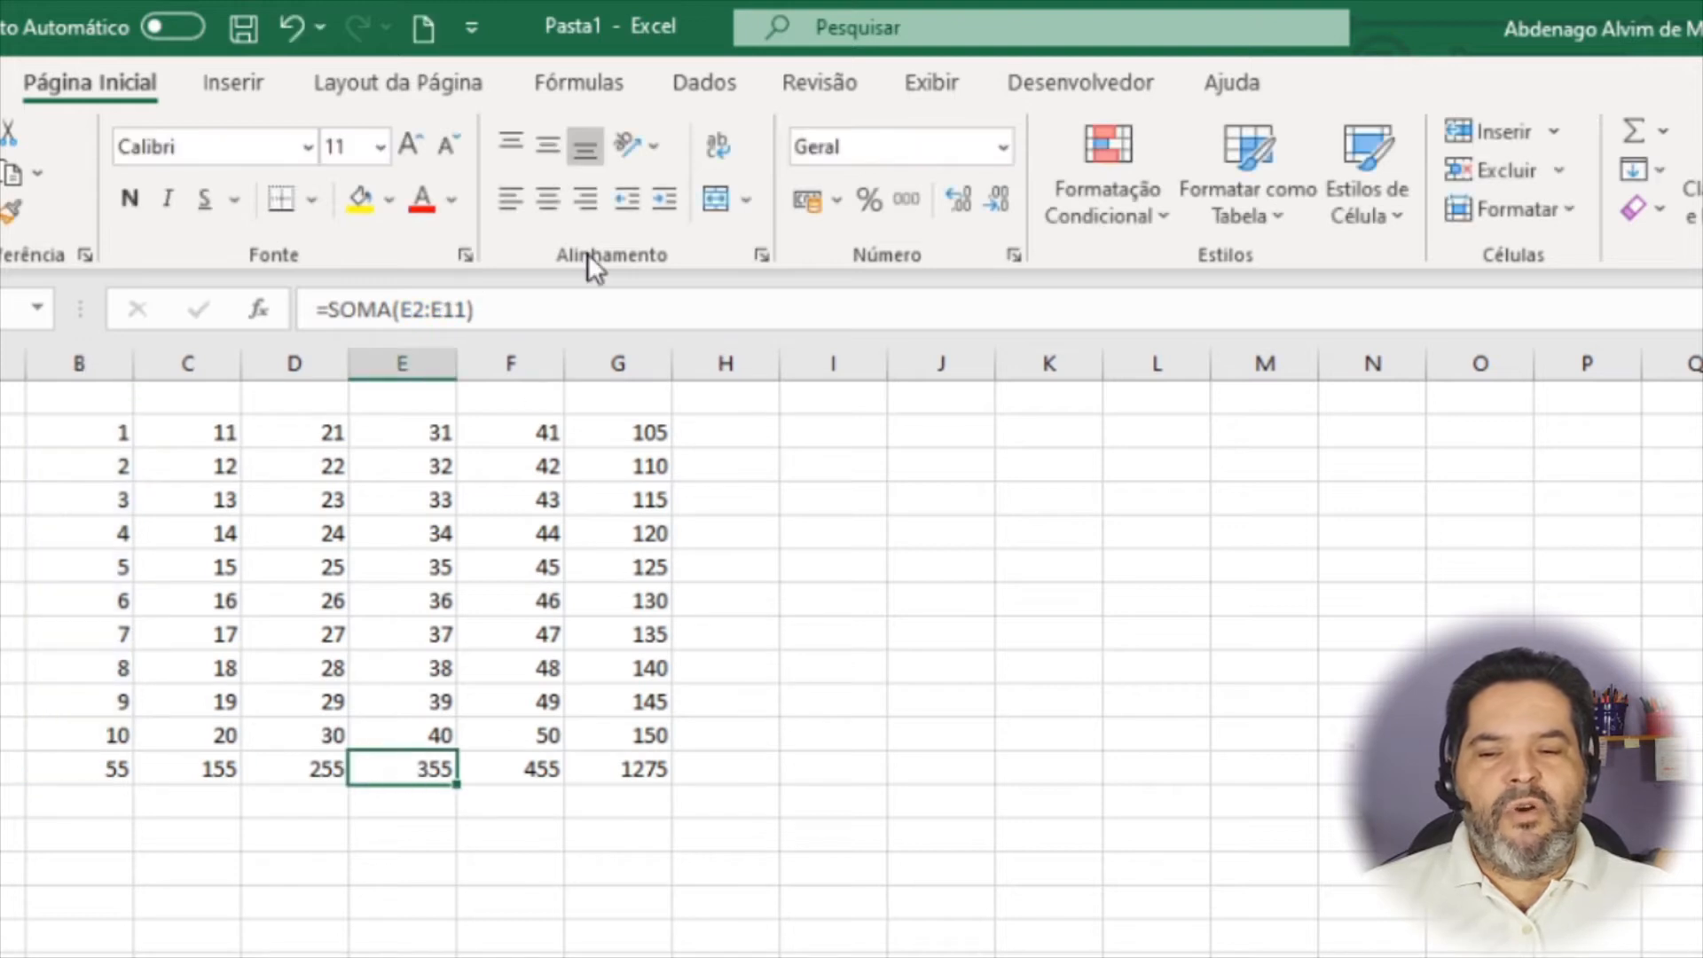
pyautogui.click(592, 301)
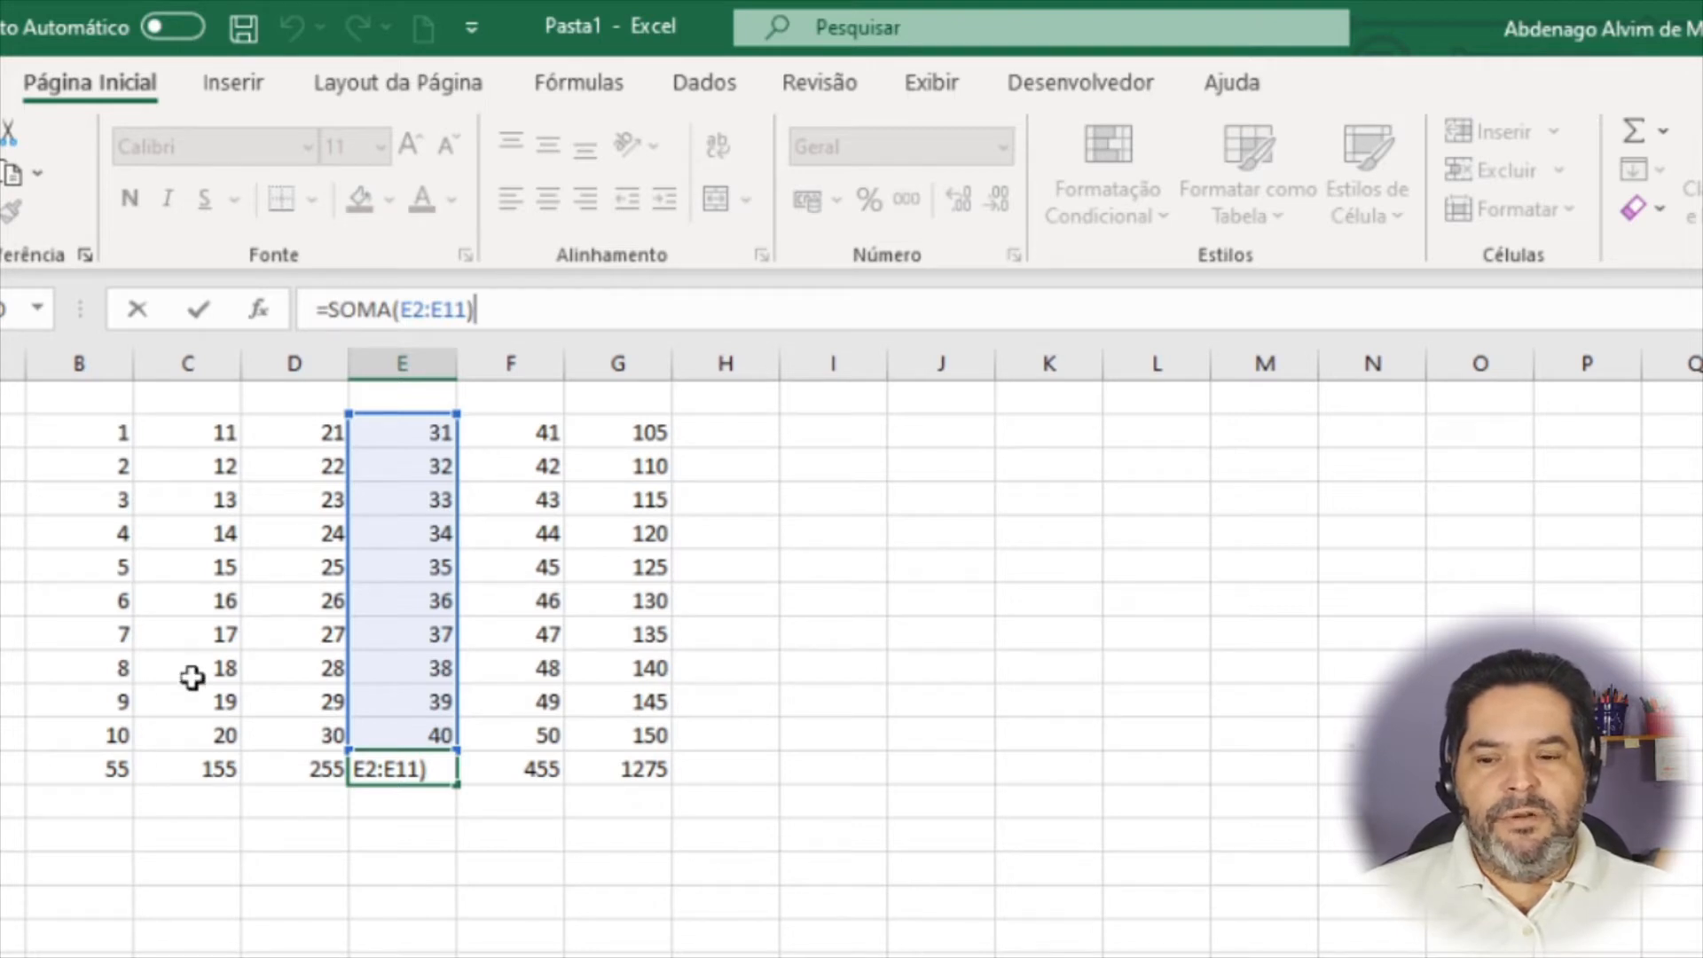
# Step: Format the totals in B12:G12 and G2:G11 with a yellow fill and bold text
pyautogui.moveTo(115, 770); pyautogui.dragTo(621, 769)
pyautogui.moveTo(658, 433); pyautogui.dragTo(649, 734)
pyautogui.click(360, 201)
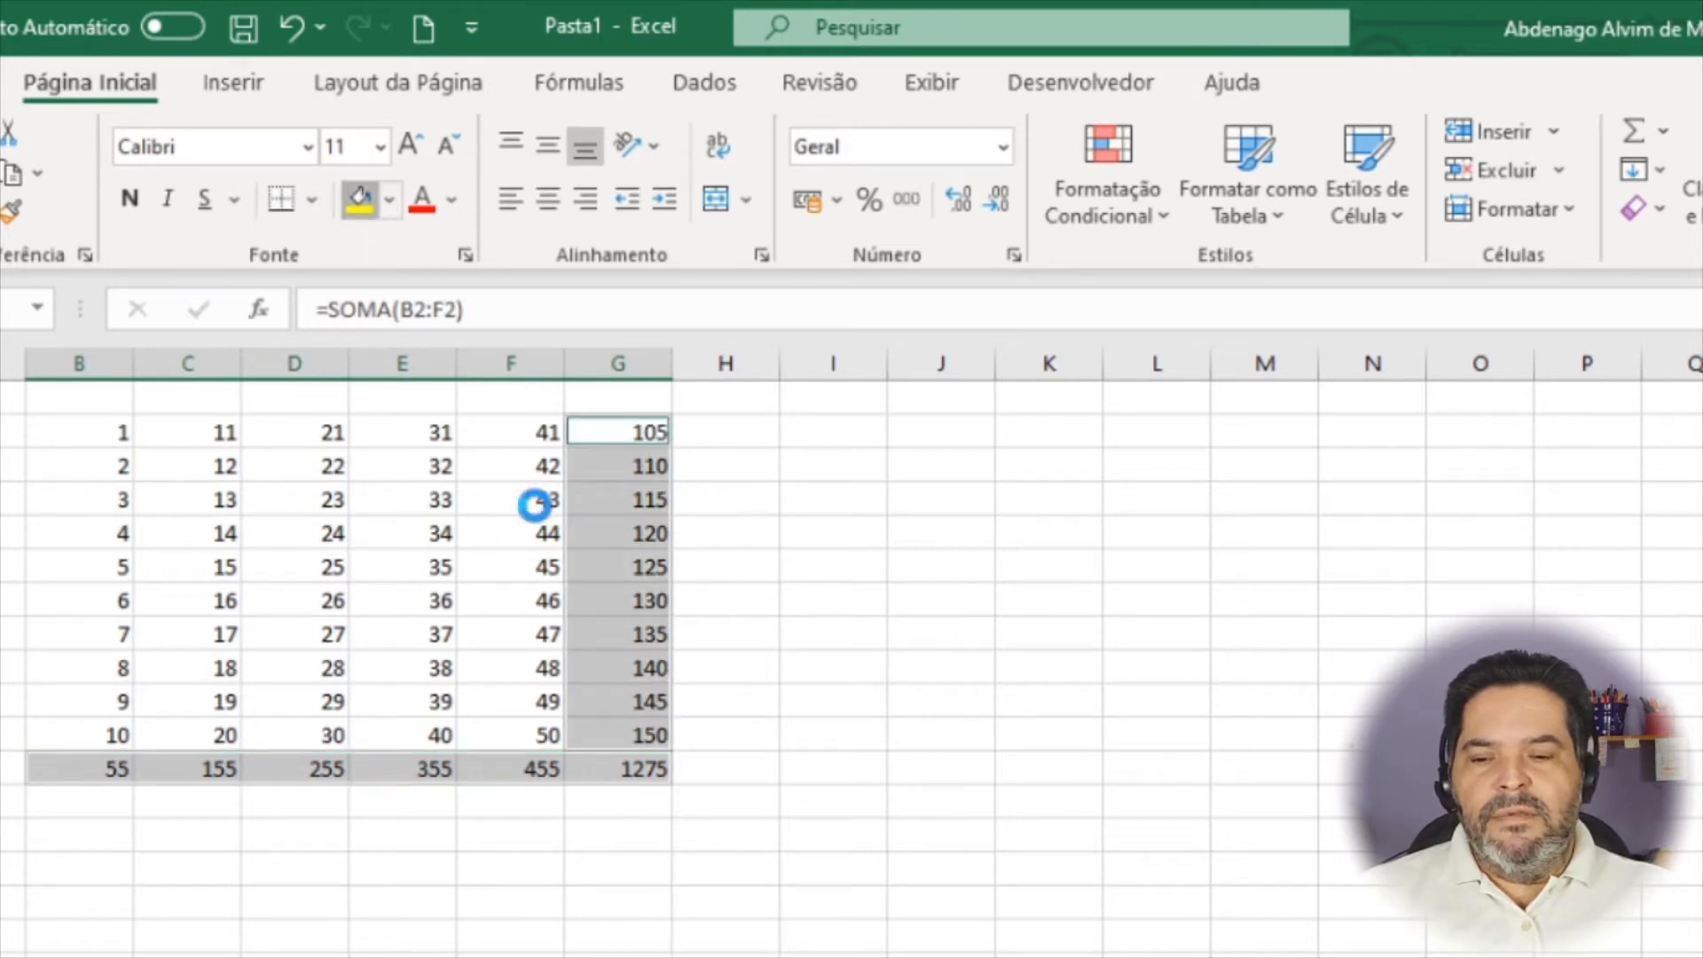
pyautogui.click(130, 200)
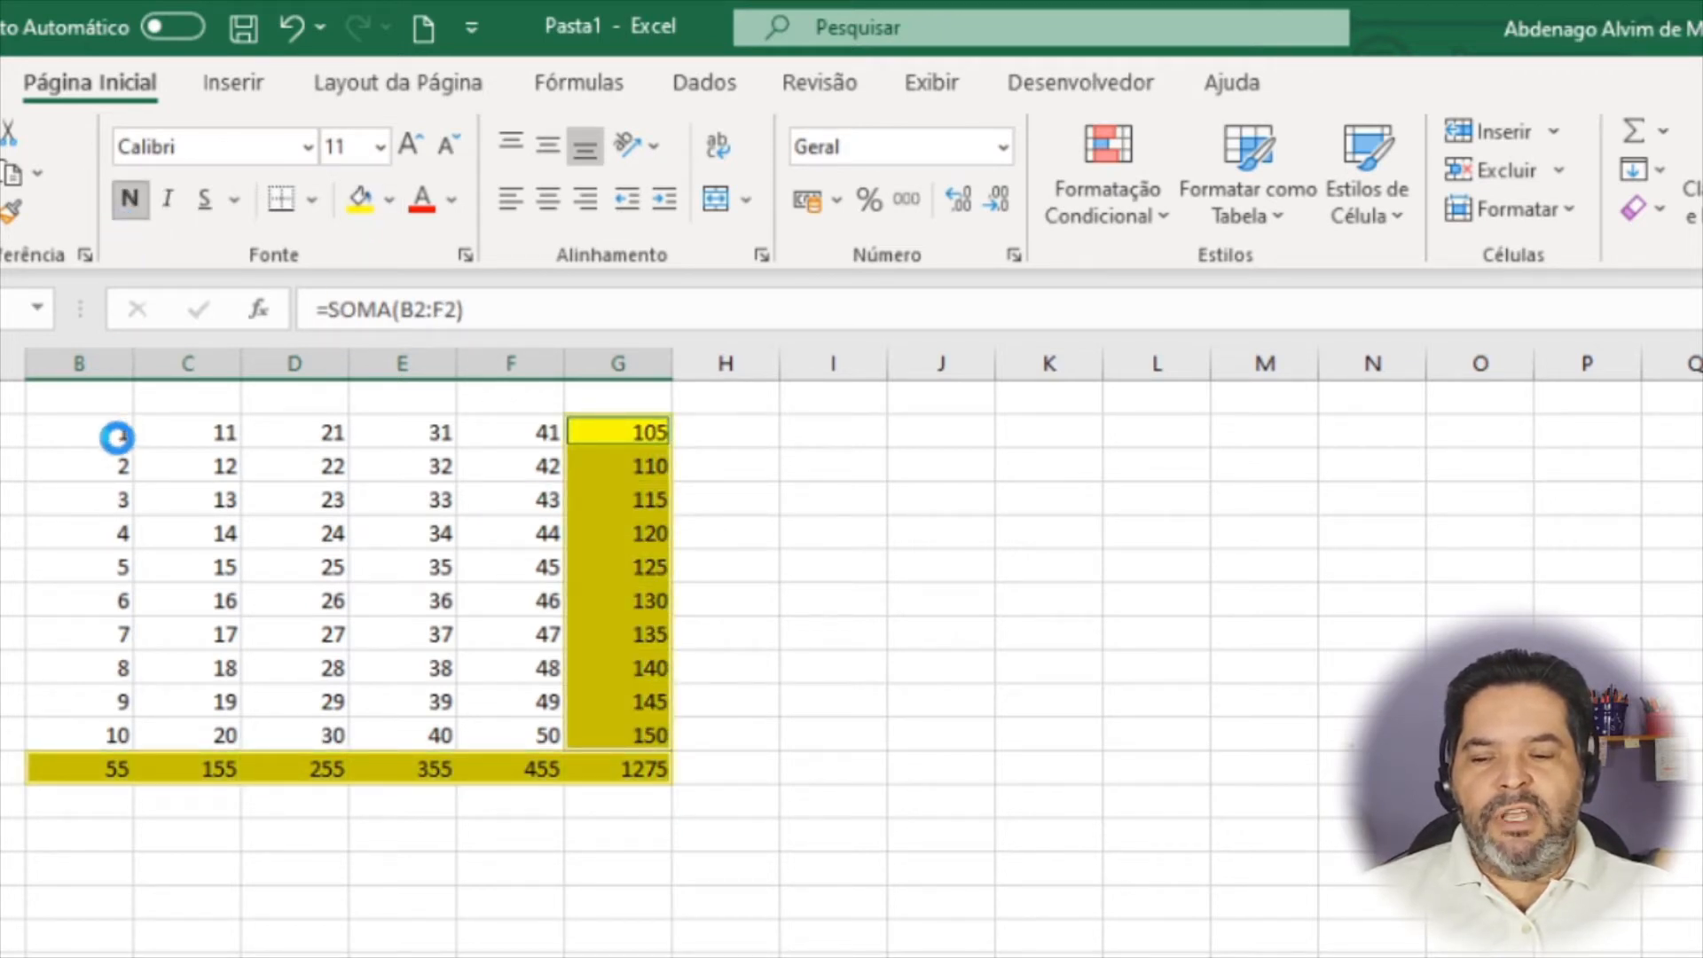
pyautogui.click(116, 435)
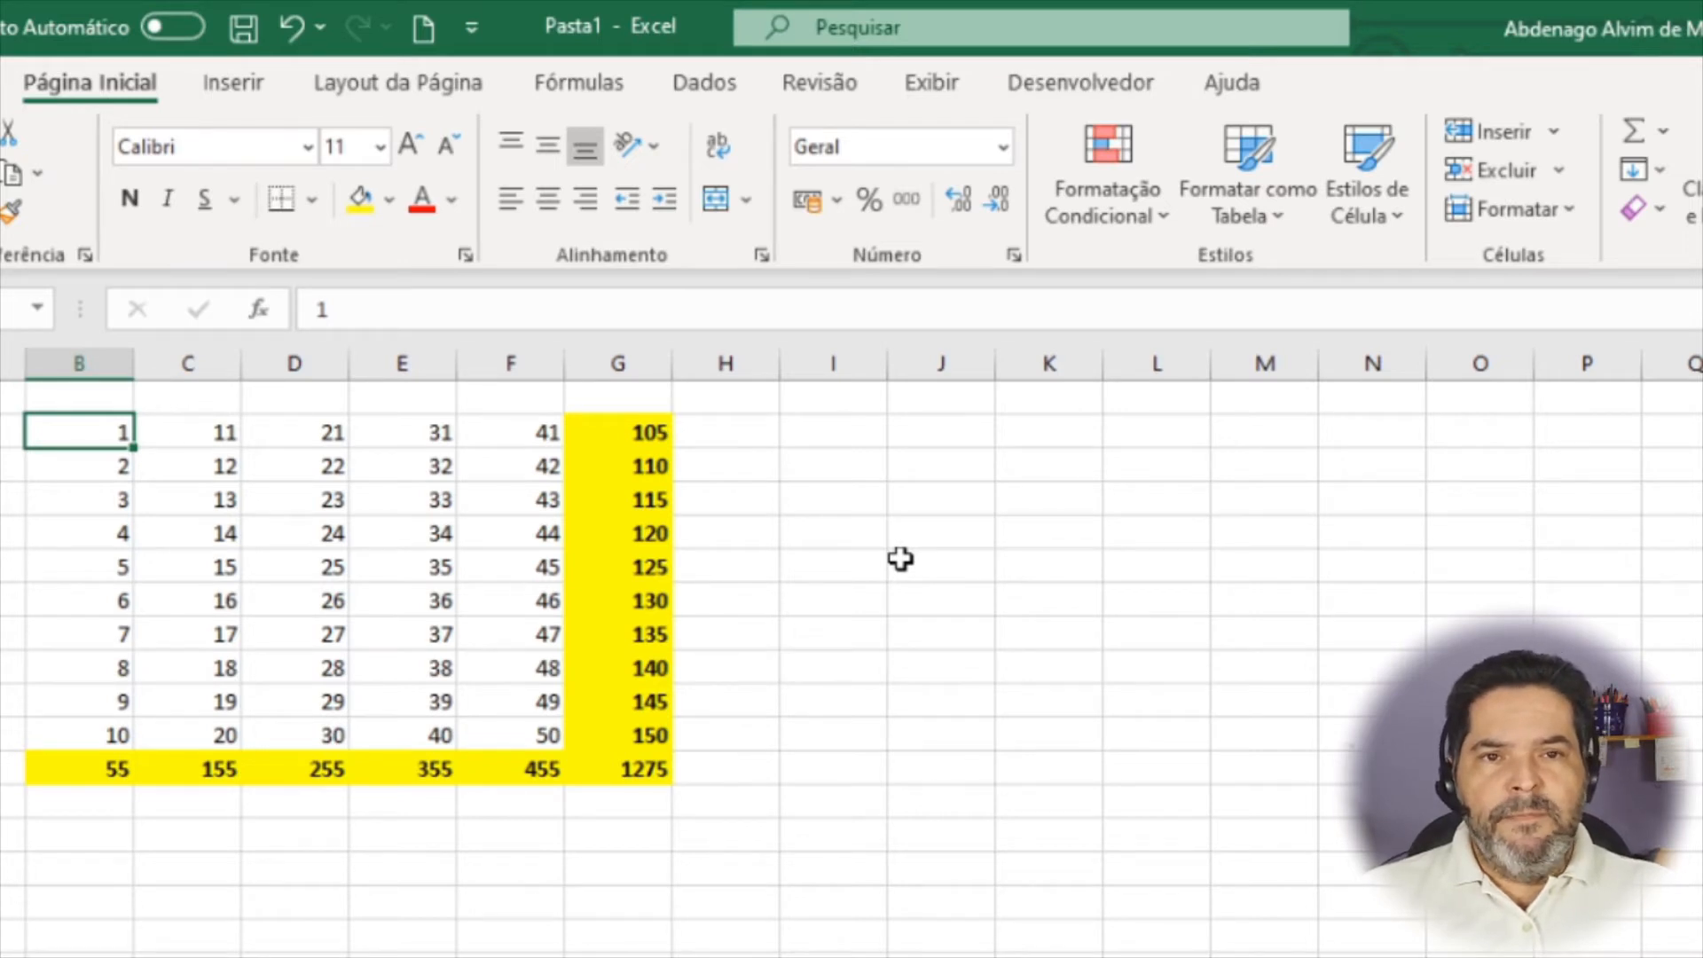
# Step: Insert a blank cell at D6 with the default shift down and undo the insertion
pyautogui.click(337, 568)
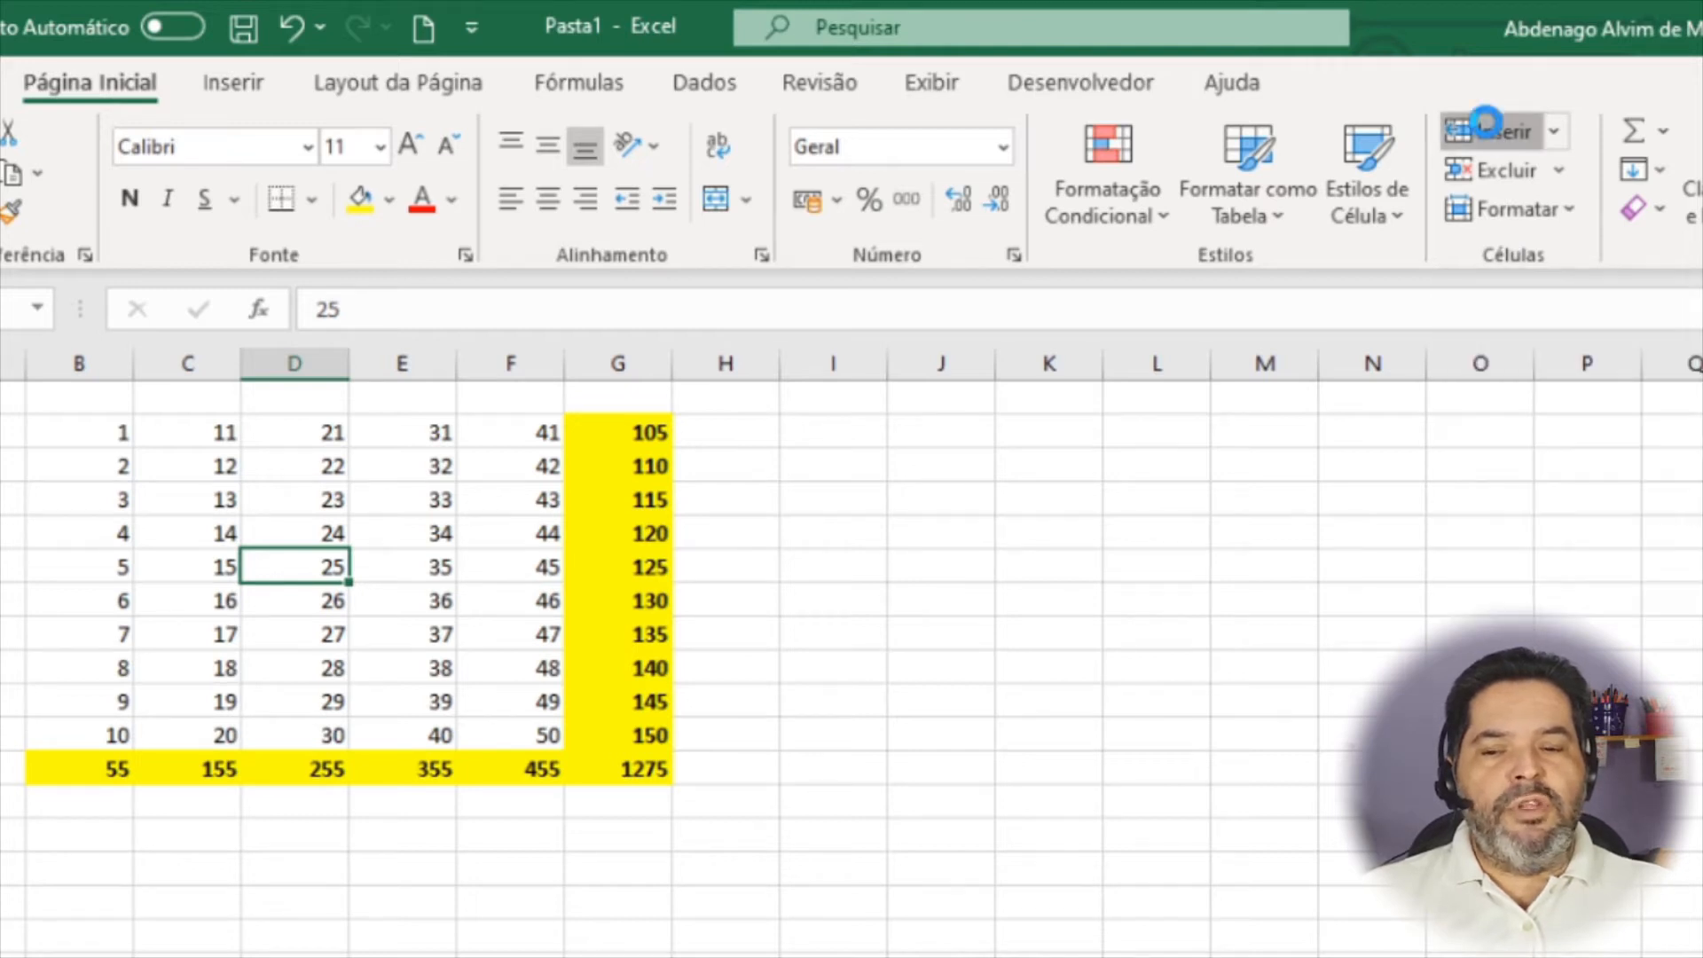
pyautogui.click(1490, 133)
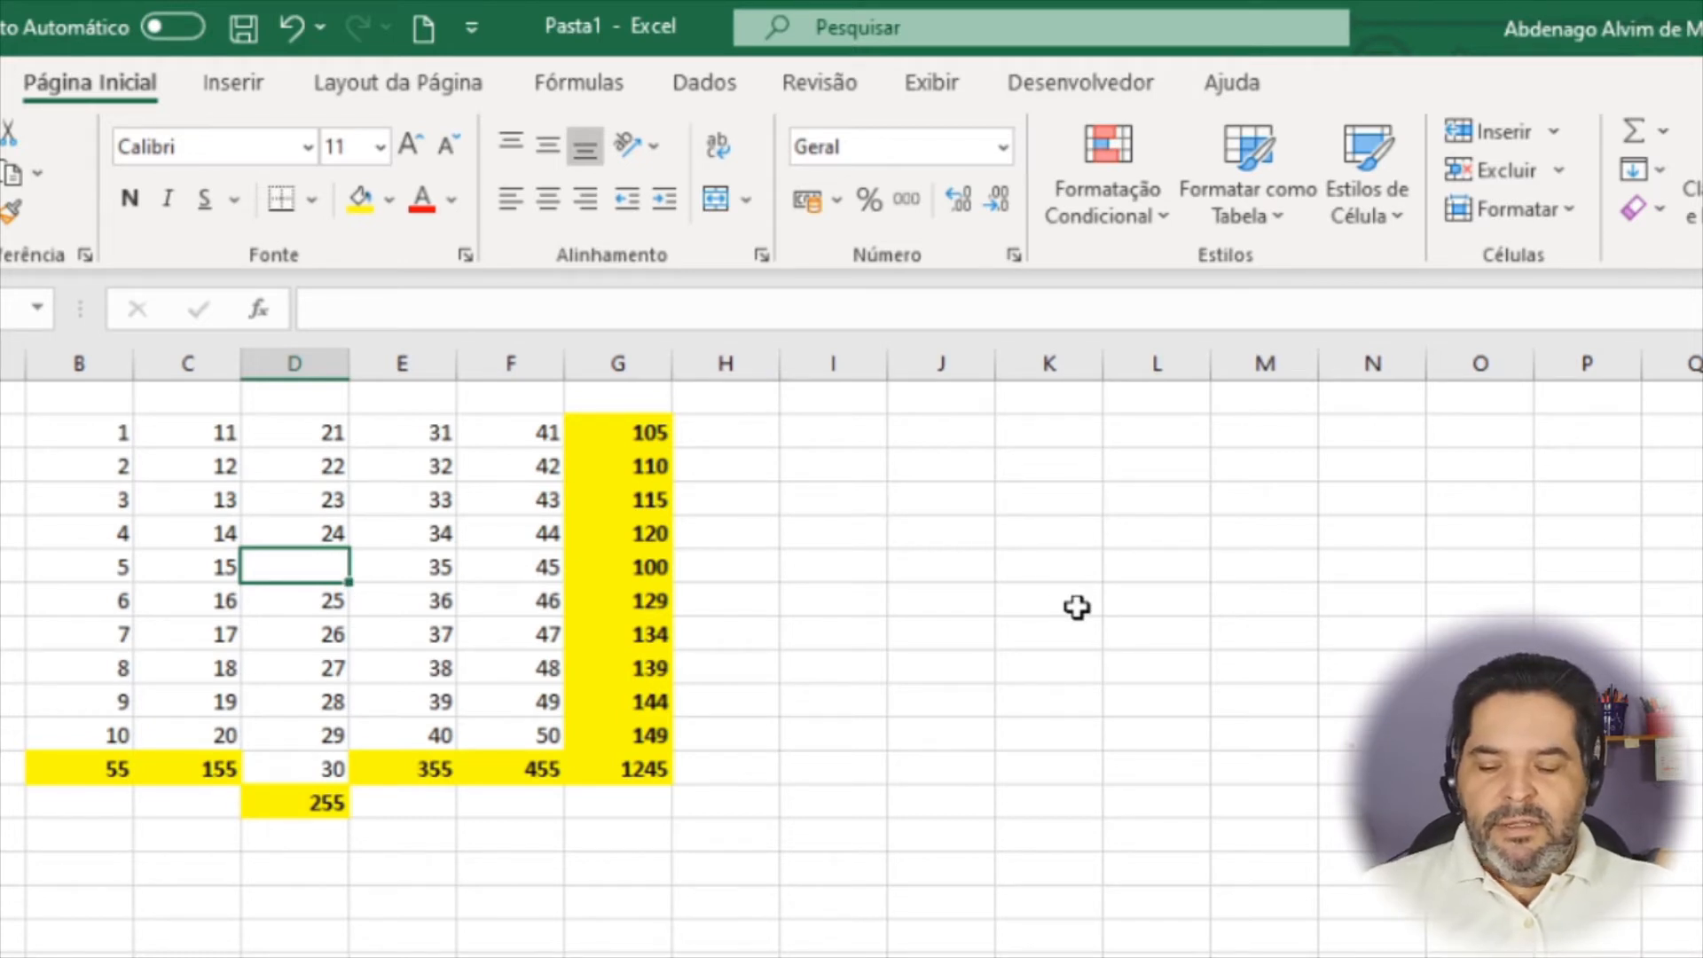
pyautogui.hotkey('ctrl', 'z')
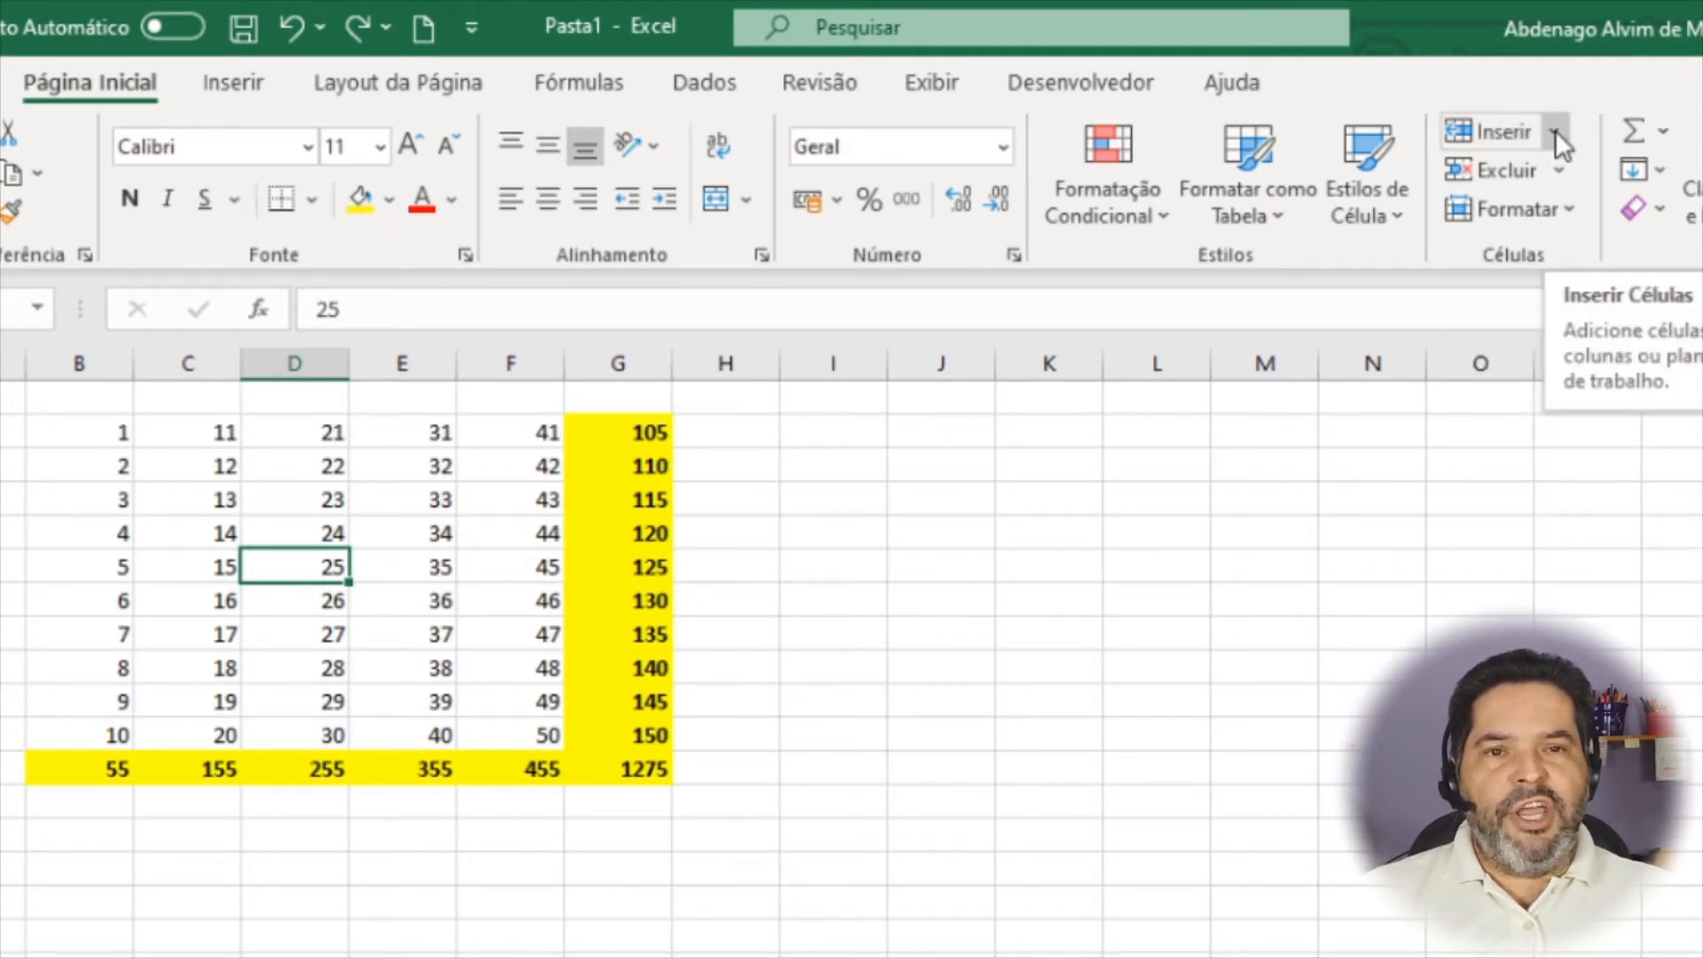
# Step: Insert a blank cell at D6 using the option to shift cells right (Deslocar células para direita), and undo it
pyautogui.click(1556, 131)
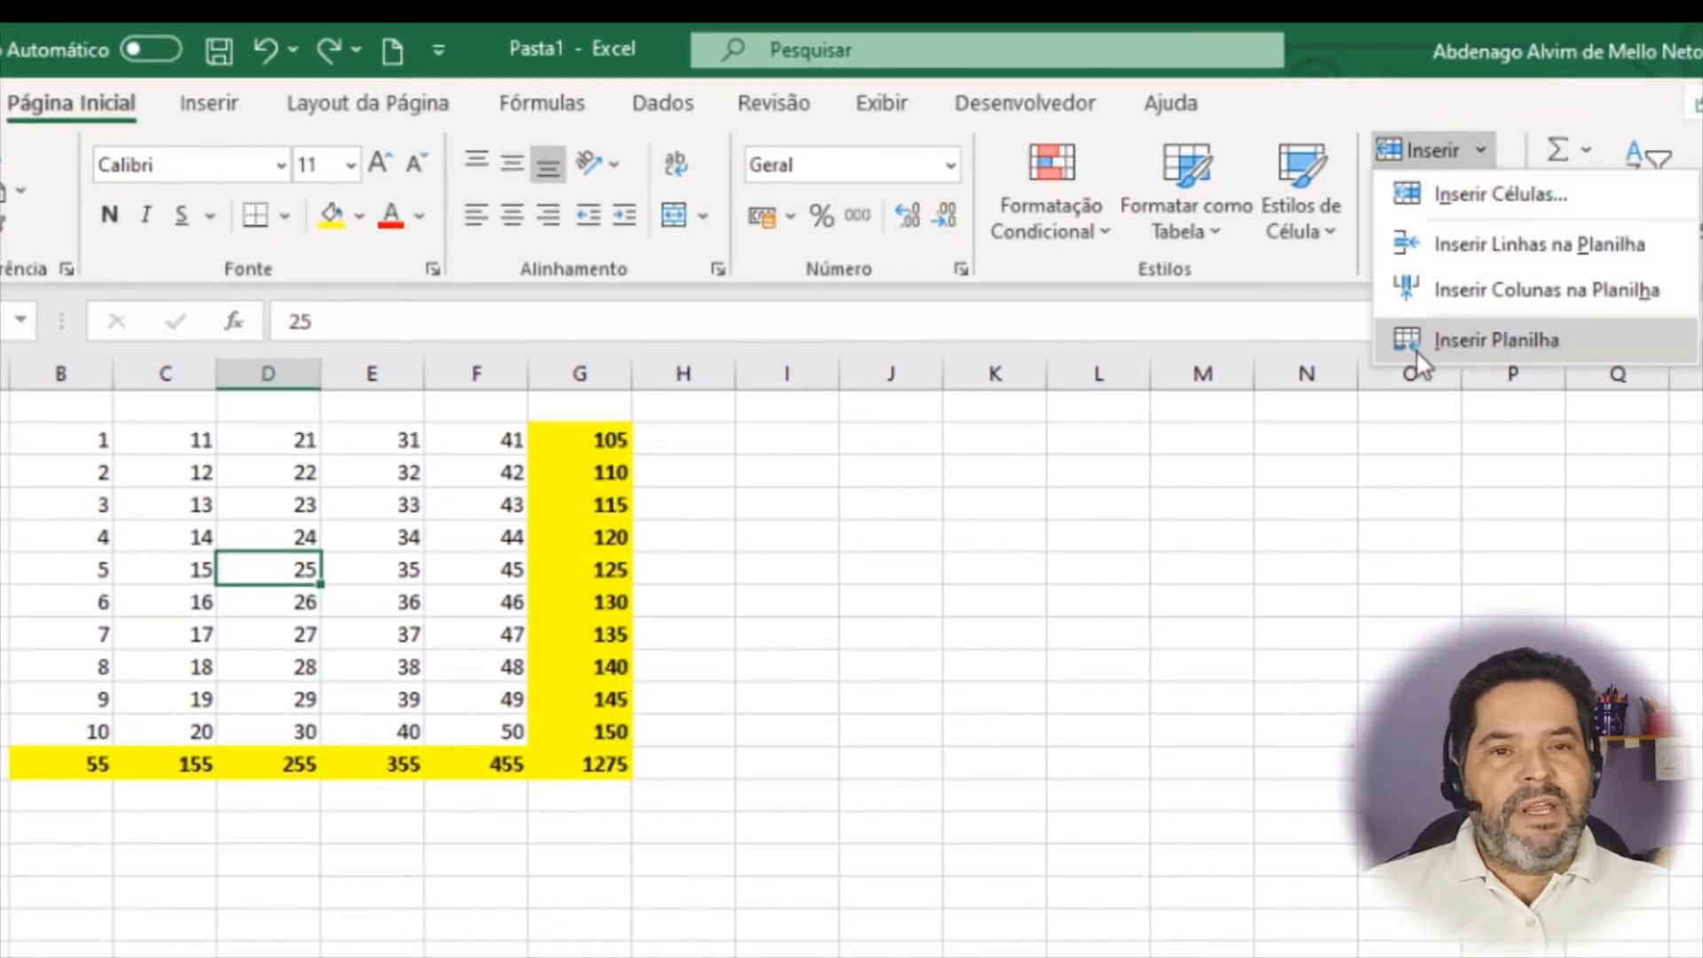
pyautogui.click(1531, 192)
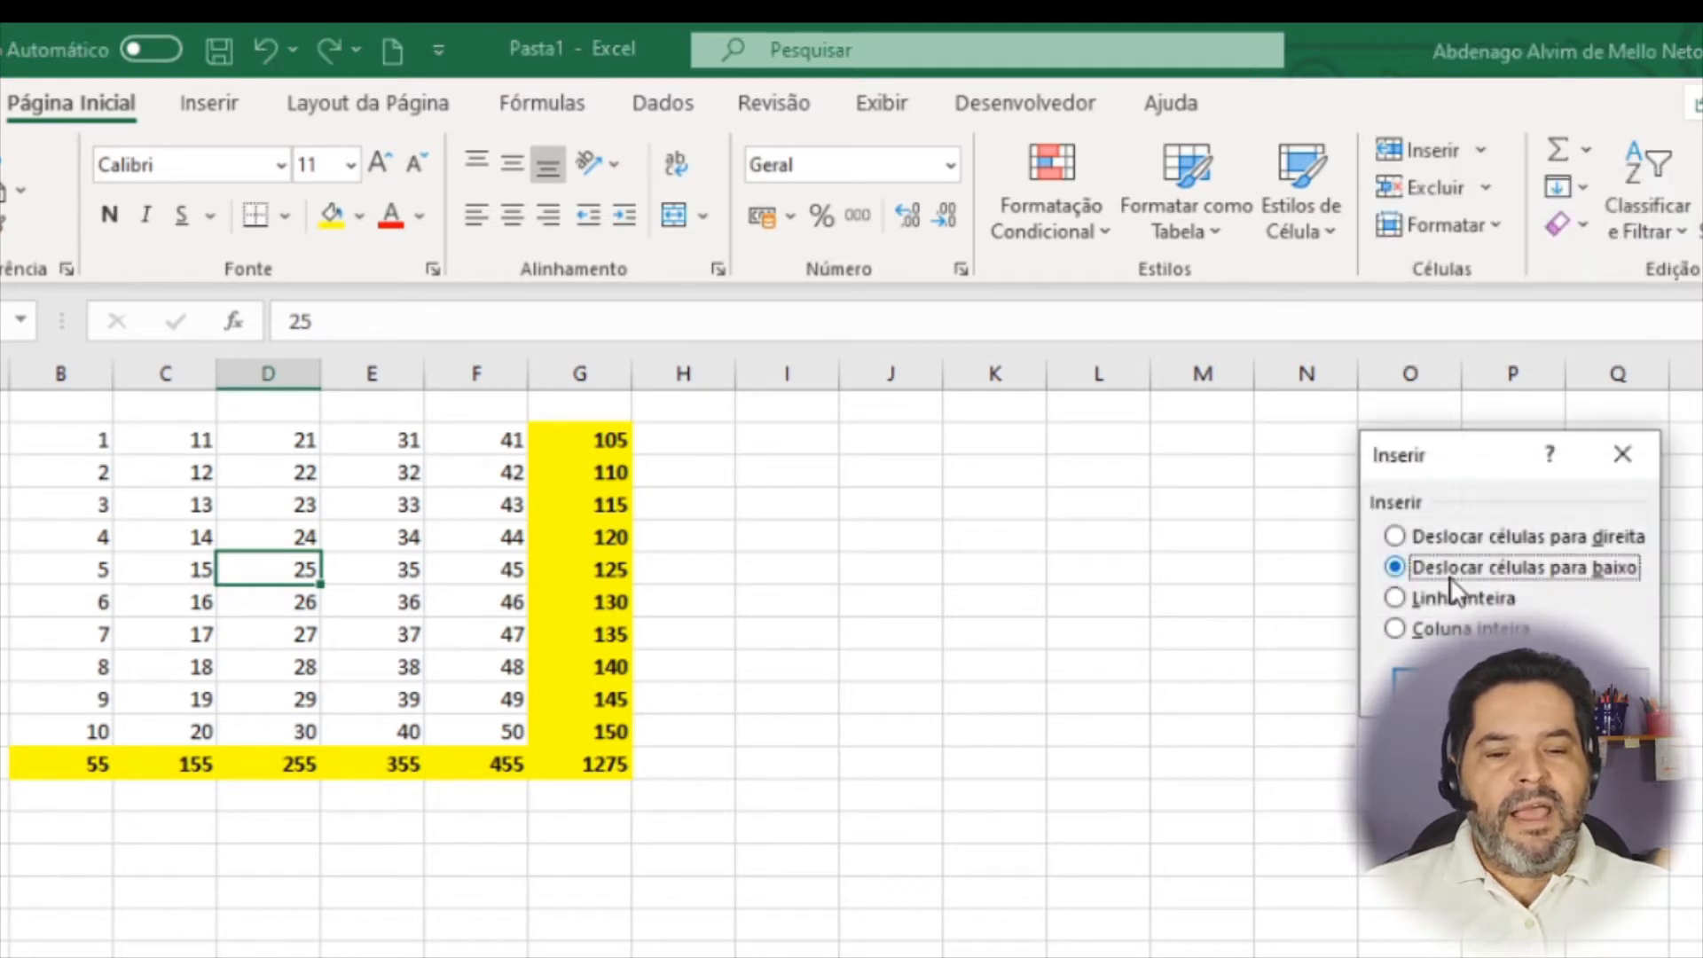
pyautogui.moveTo(1430, 454); pyautogui.dragTo(859, 441)
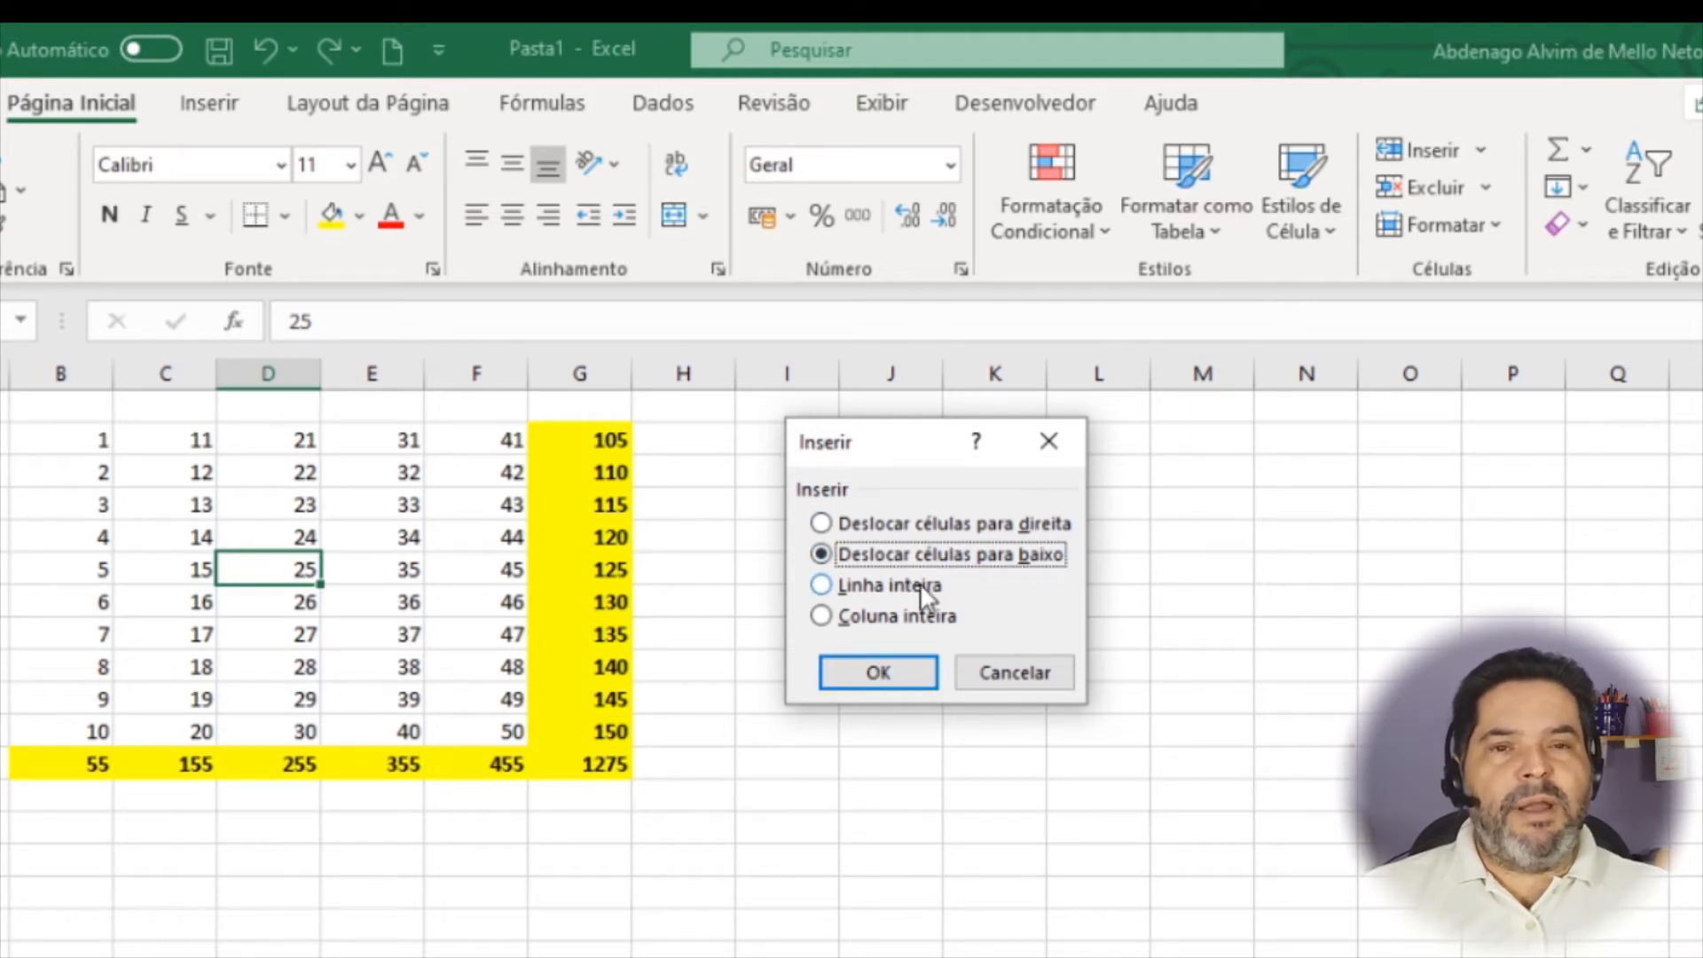
pyautogui.click(910, 530)
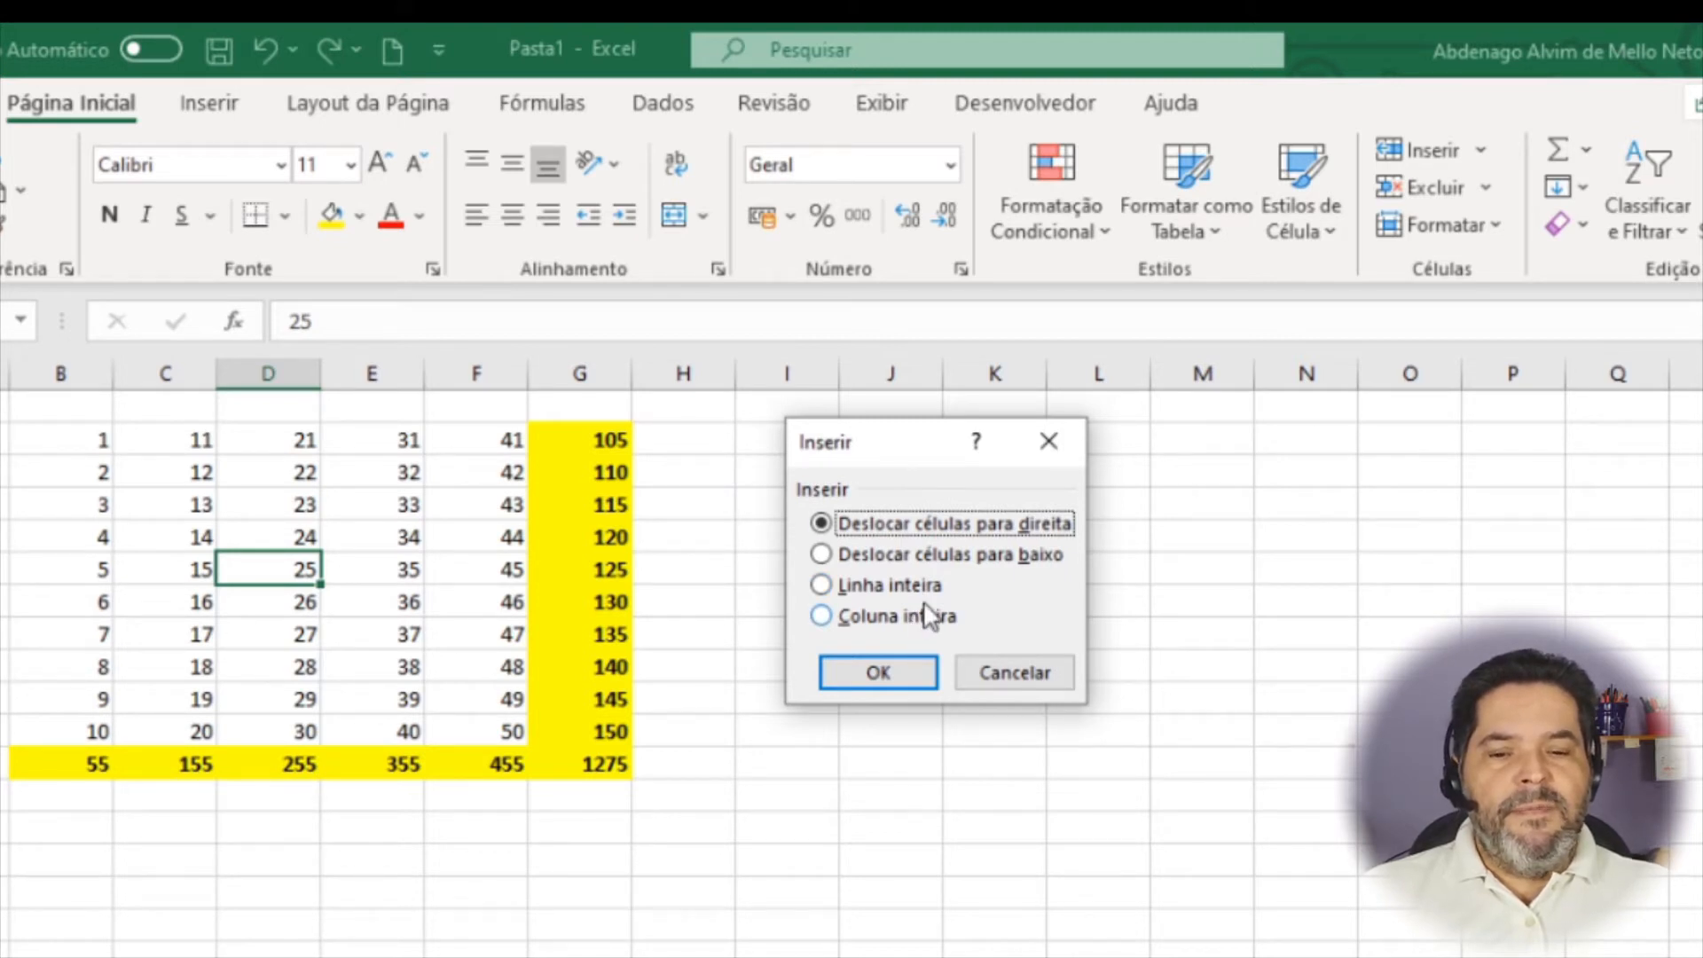
pyautogui.click(878, 672)
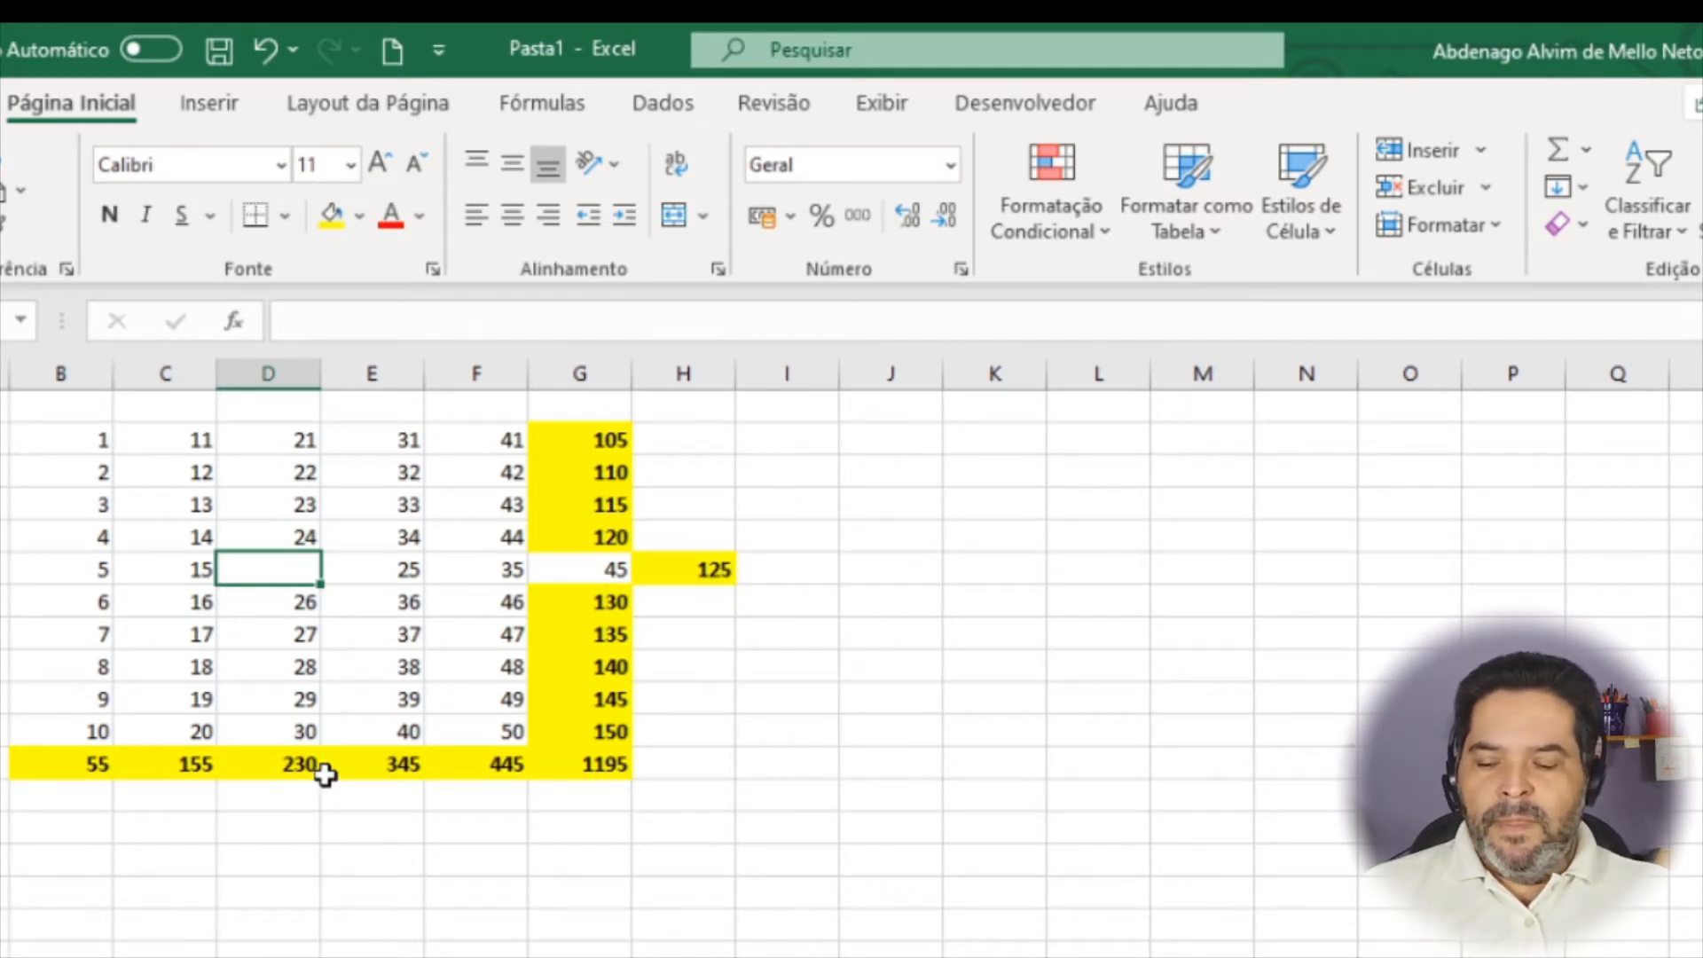
pyautogui.hotkey('ctrl', 'z')
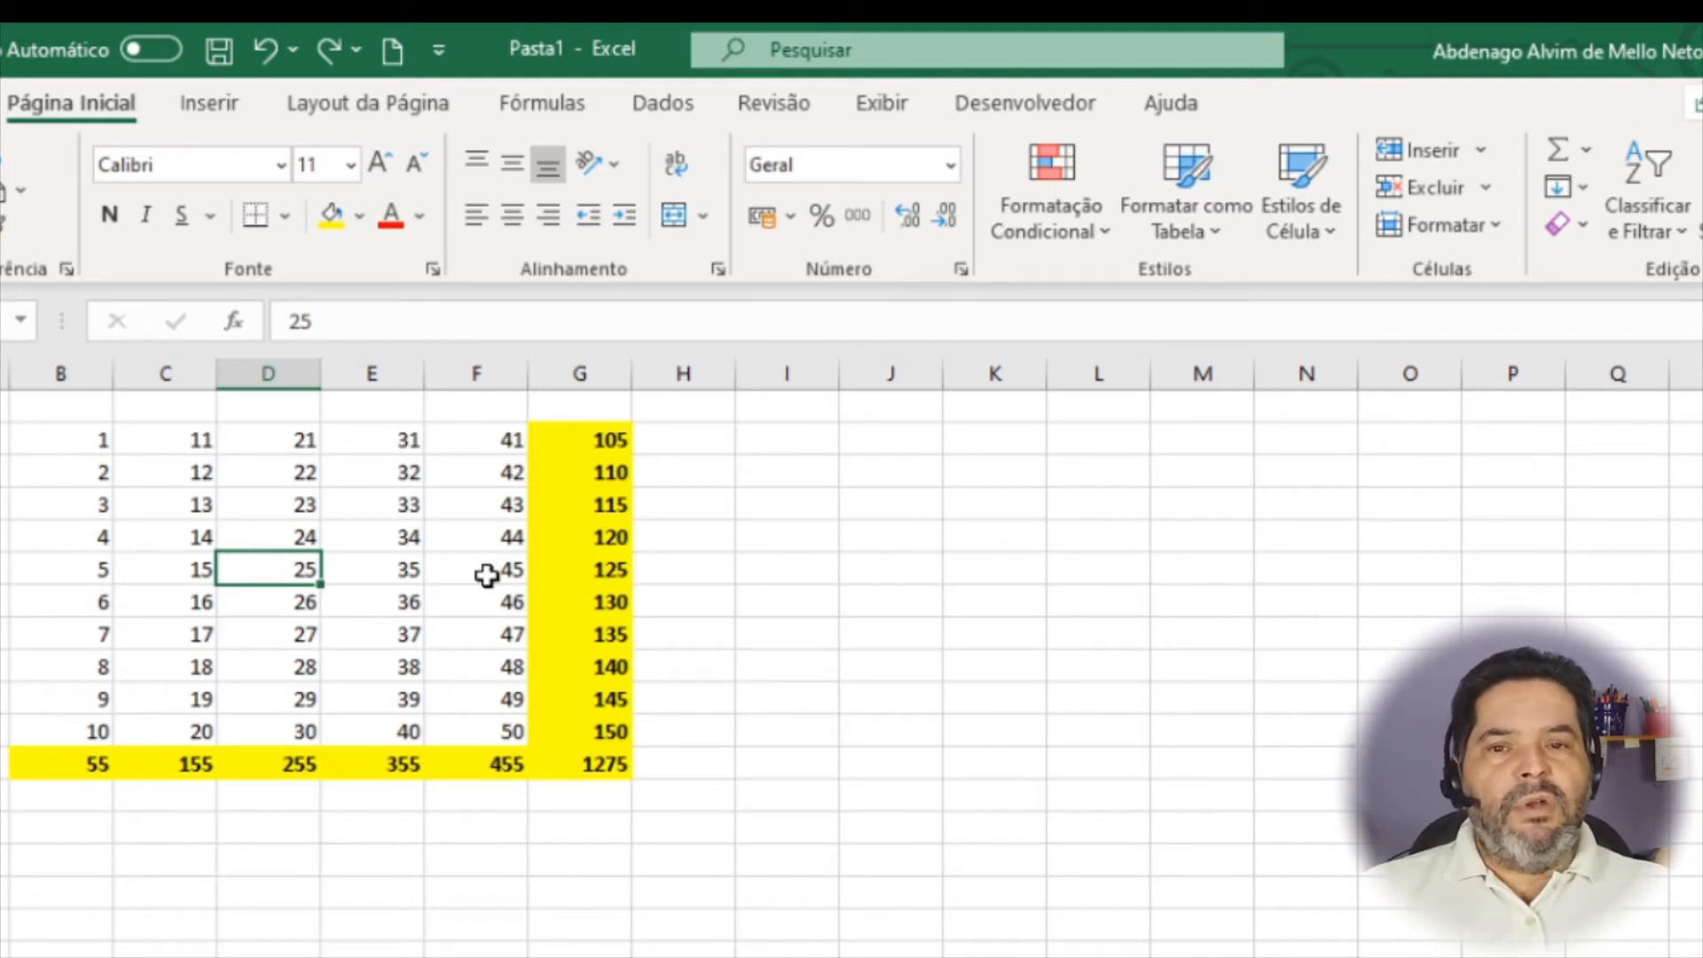
# Step: Insert blank cells over the horizontal range C6:E6 and undo the insertion
pyautogui.moveTo(200, 570); pyautogui.dragTo(469, 560)
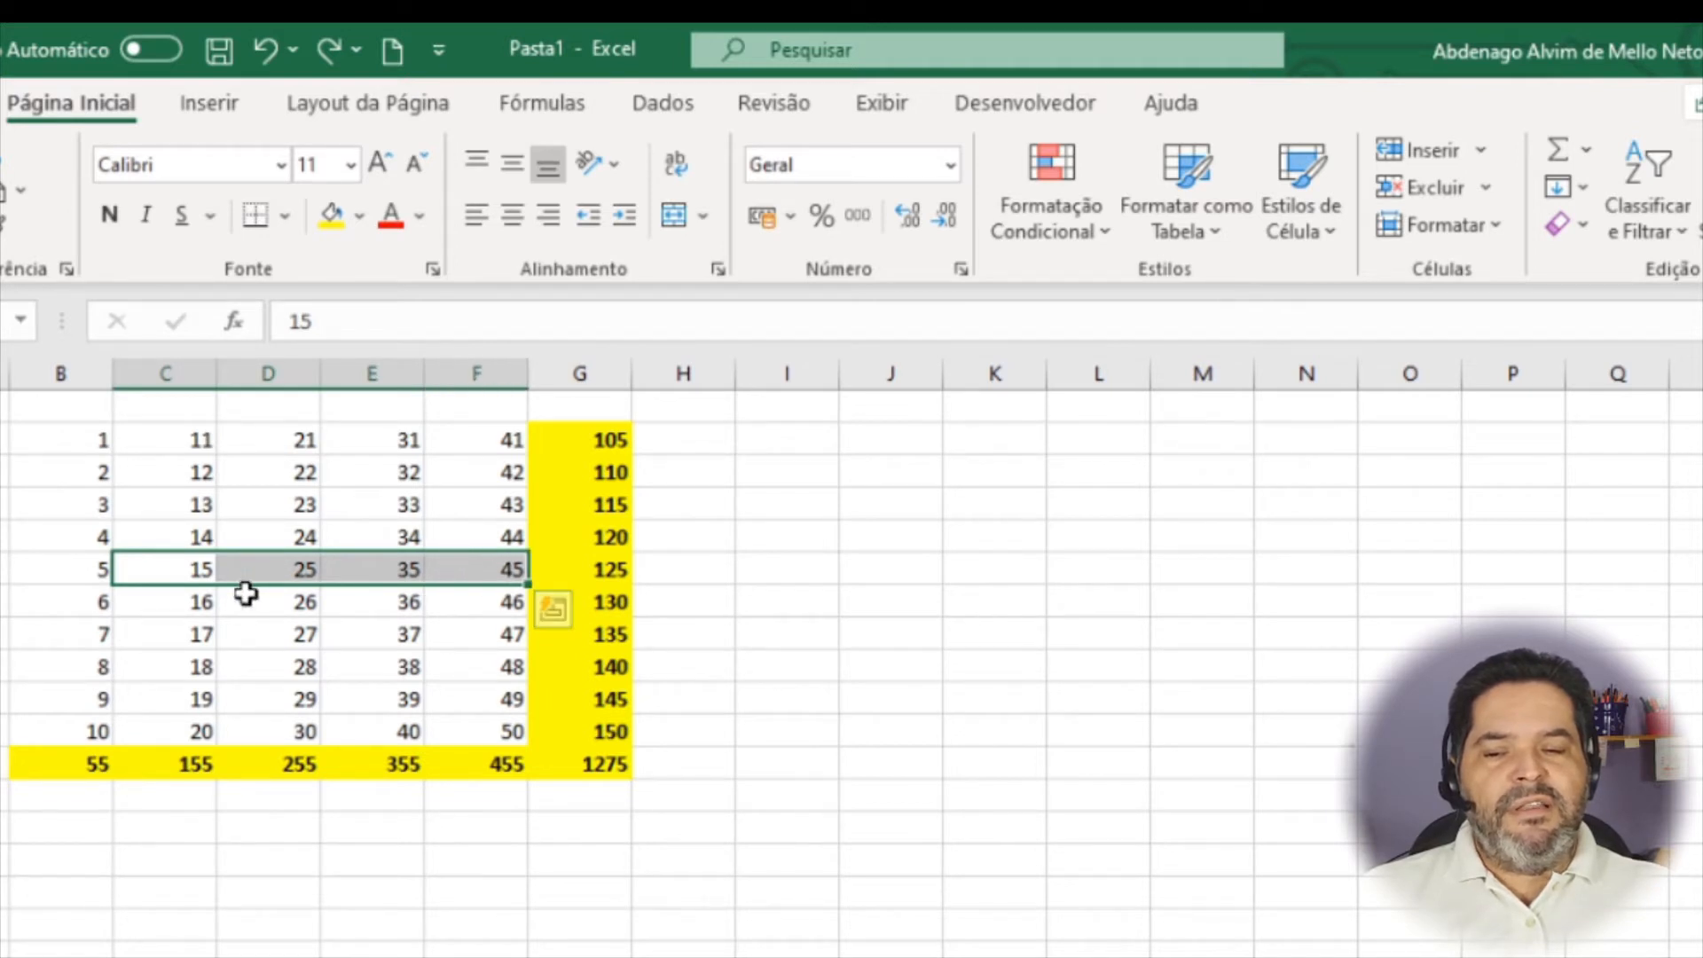
pyautogui.moveTo(133, 575); pyautogui.dragTo(348, 570)
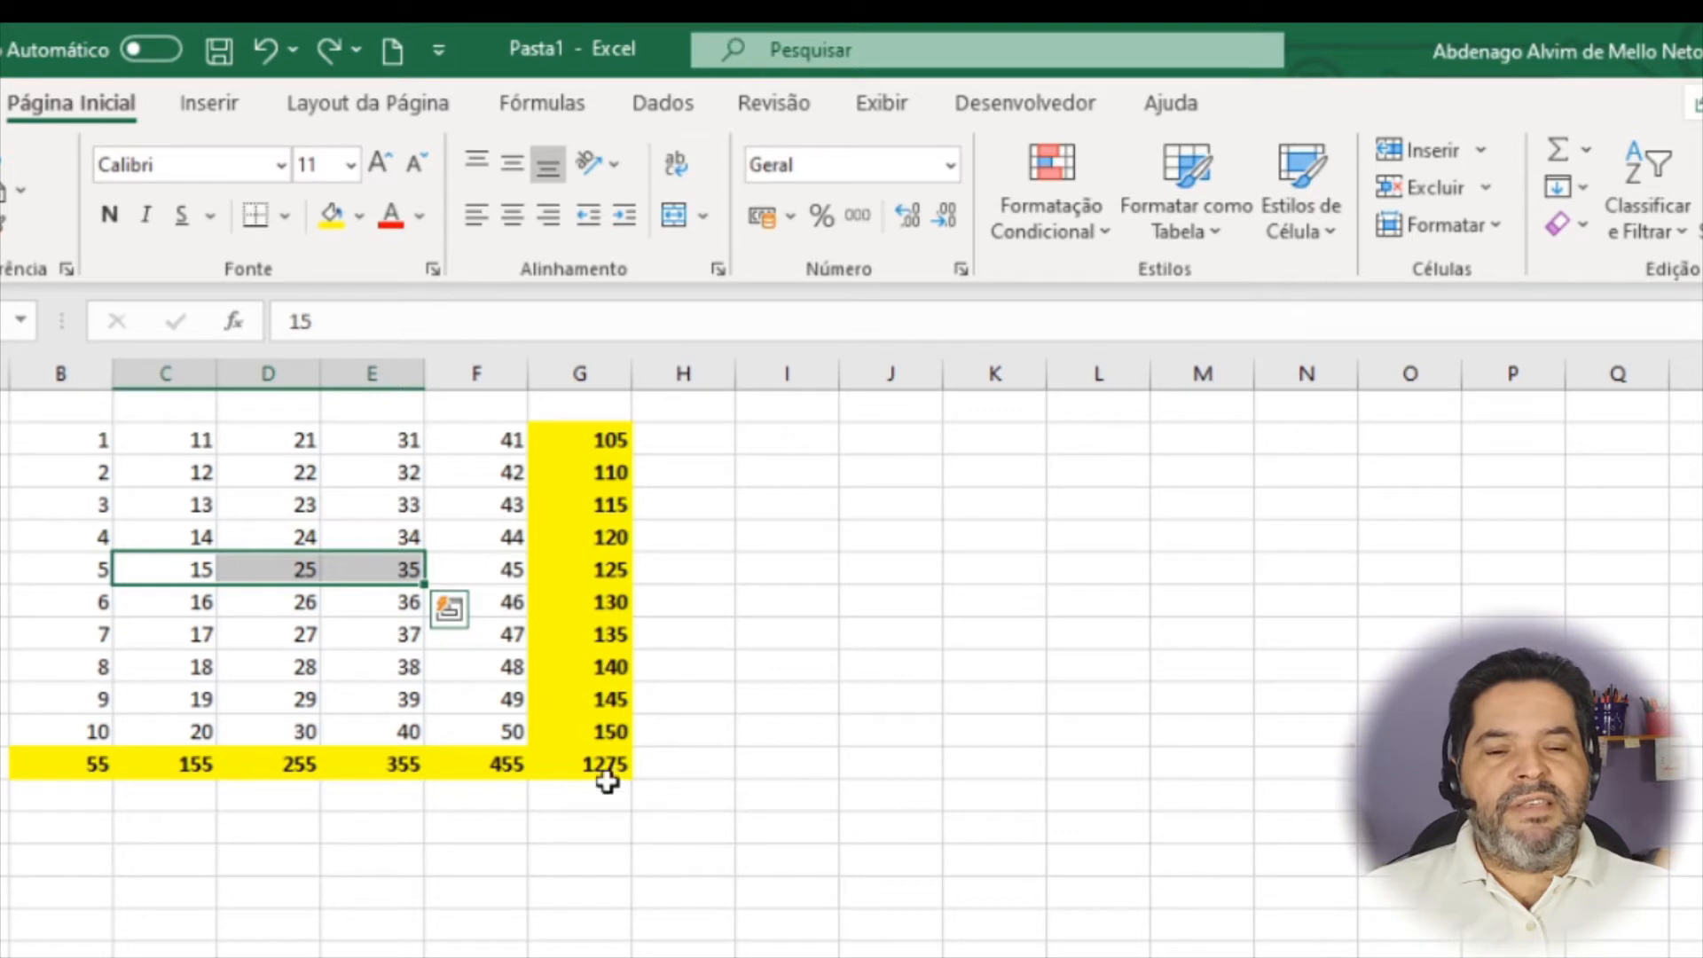
pyautogui.click(1413, 149)
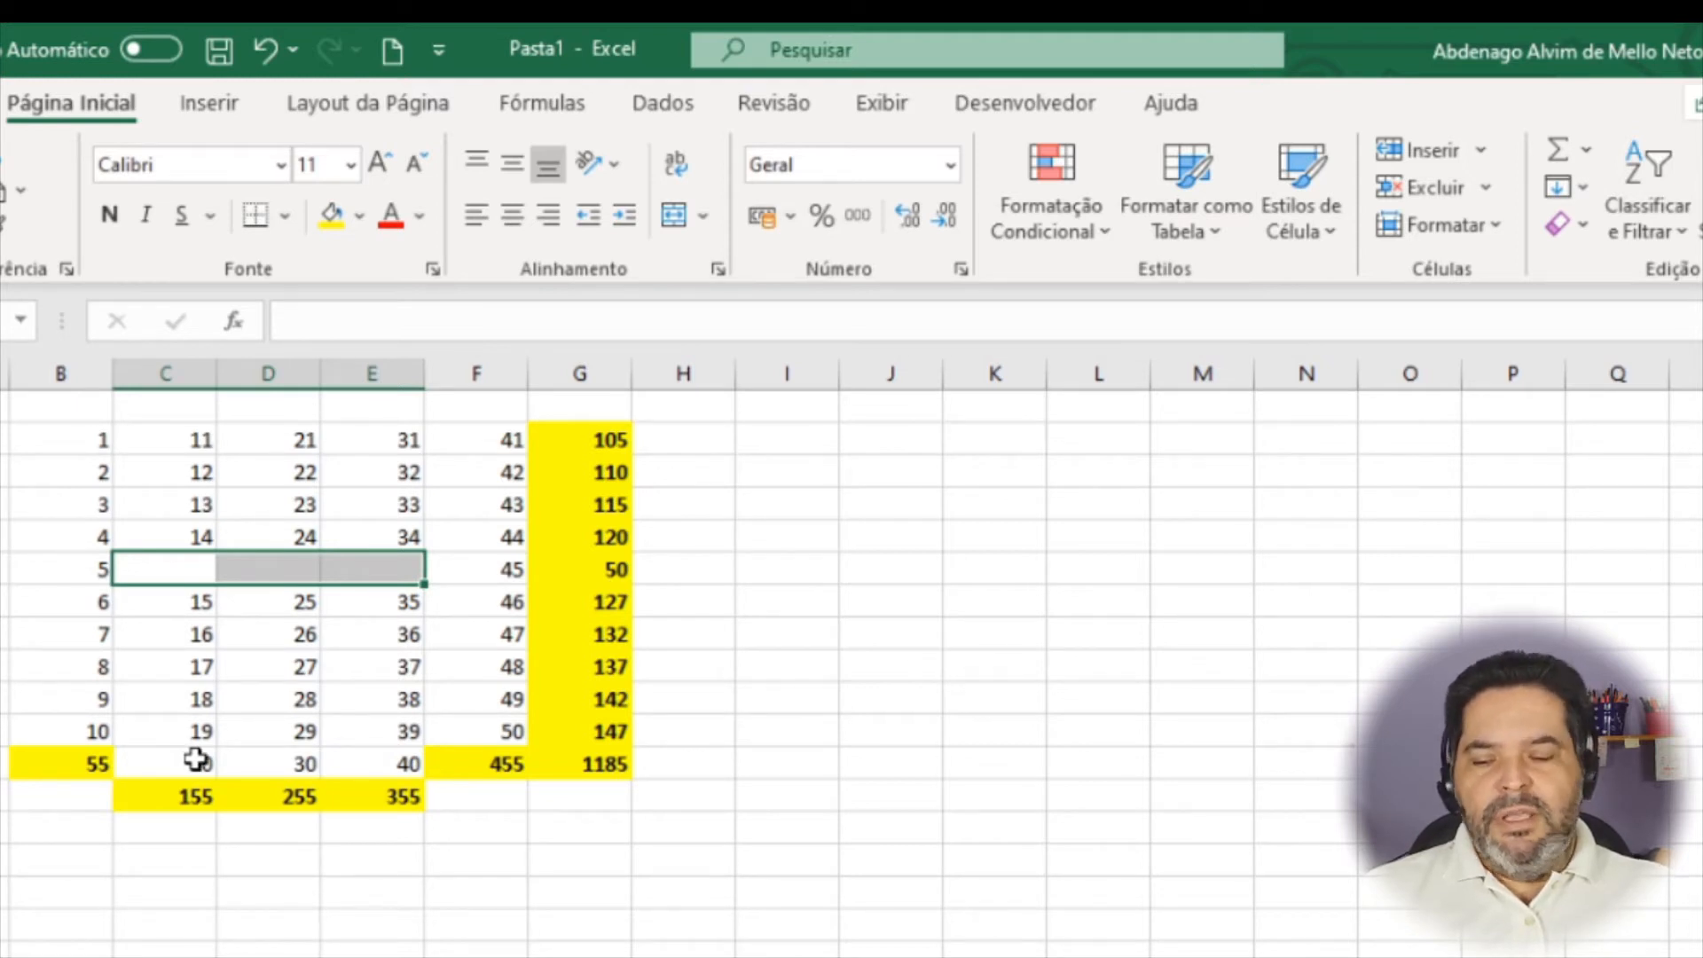
pyautogui.hotkey('ctrl', 'z')
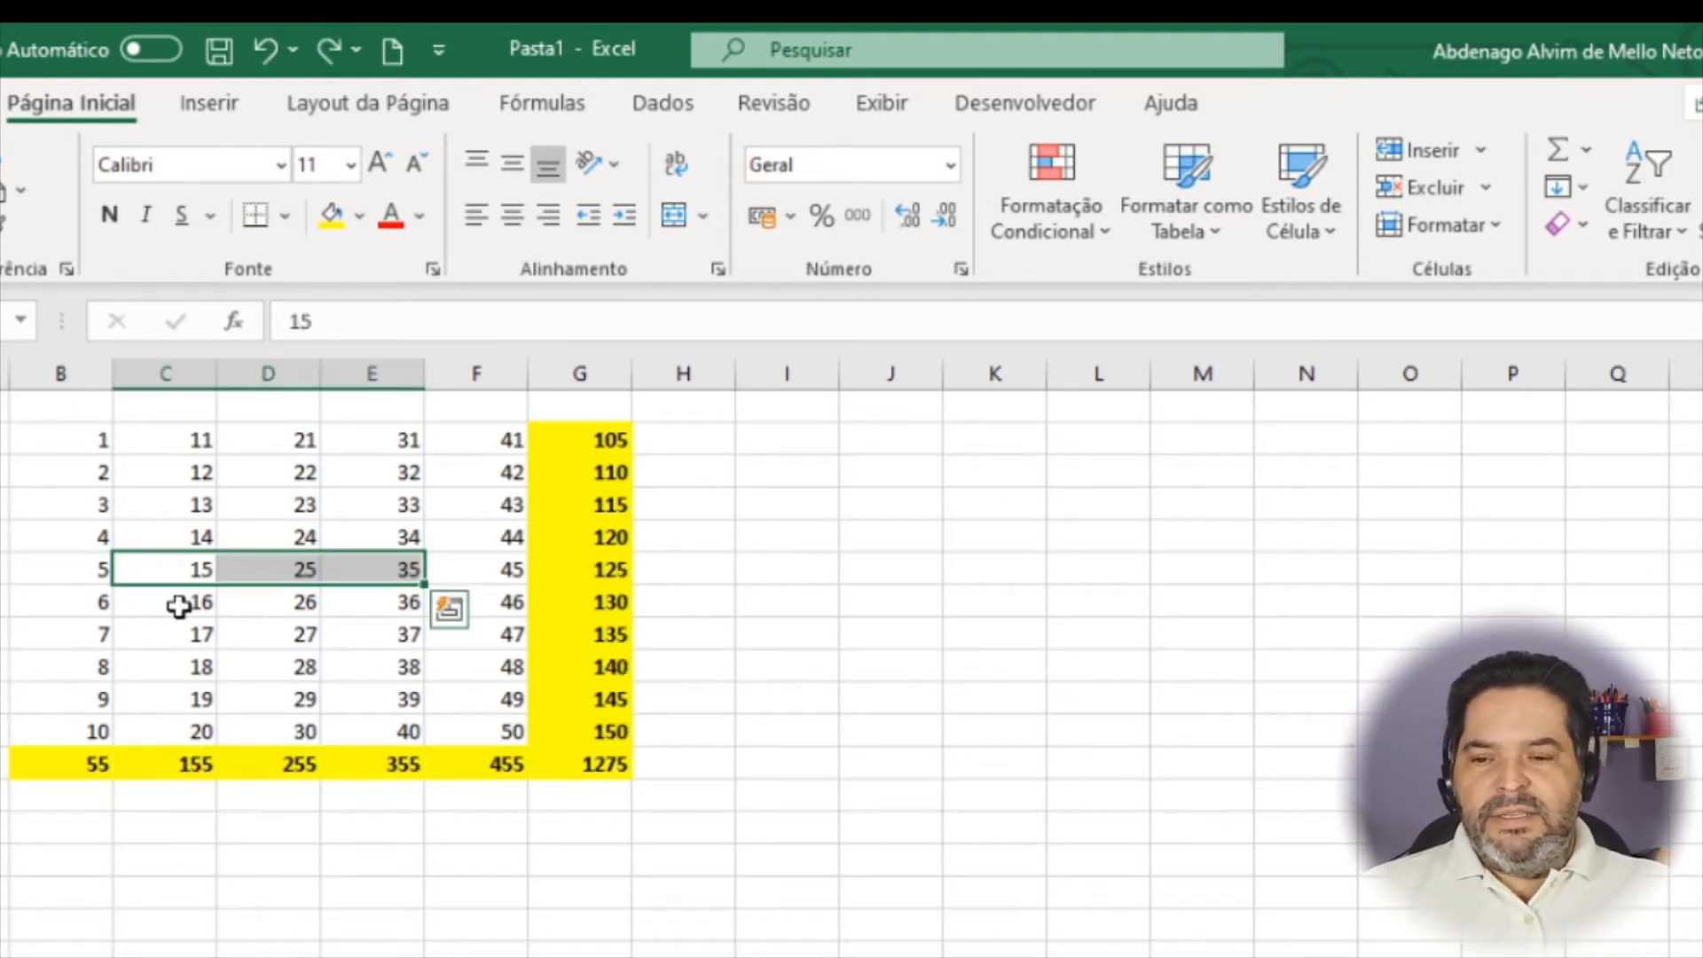
# Step: Insert blank cells over the vertical range C4:C7 and undo the insertion
pyautogui.click(196, 497)
pyautogui.moveTo(196, 557); pyautogui.dragTo(187, 597)
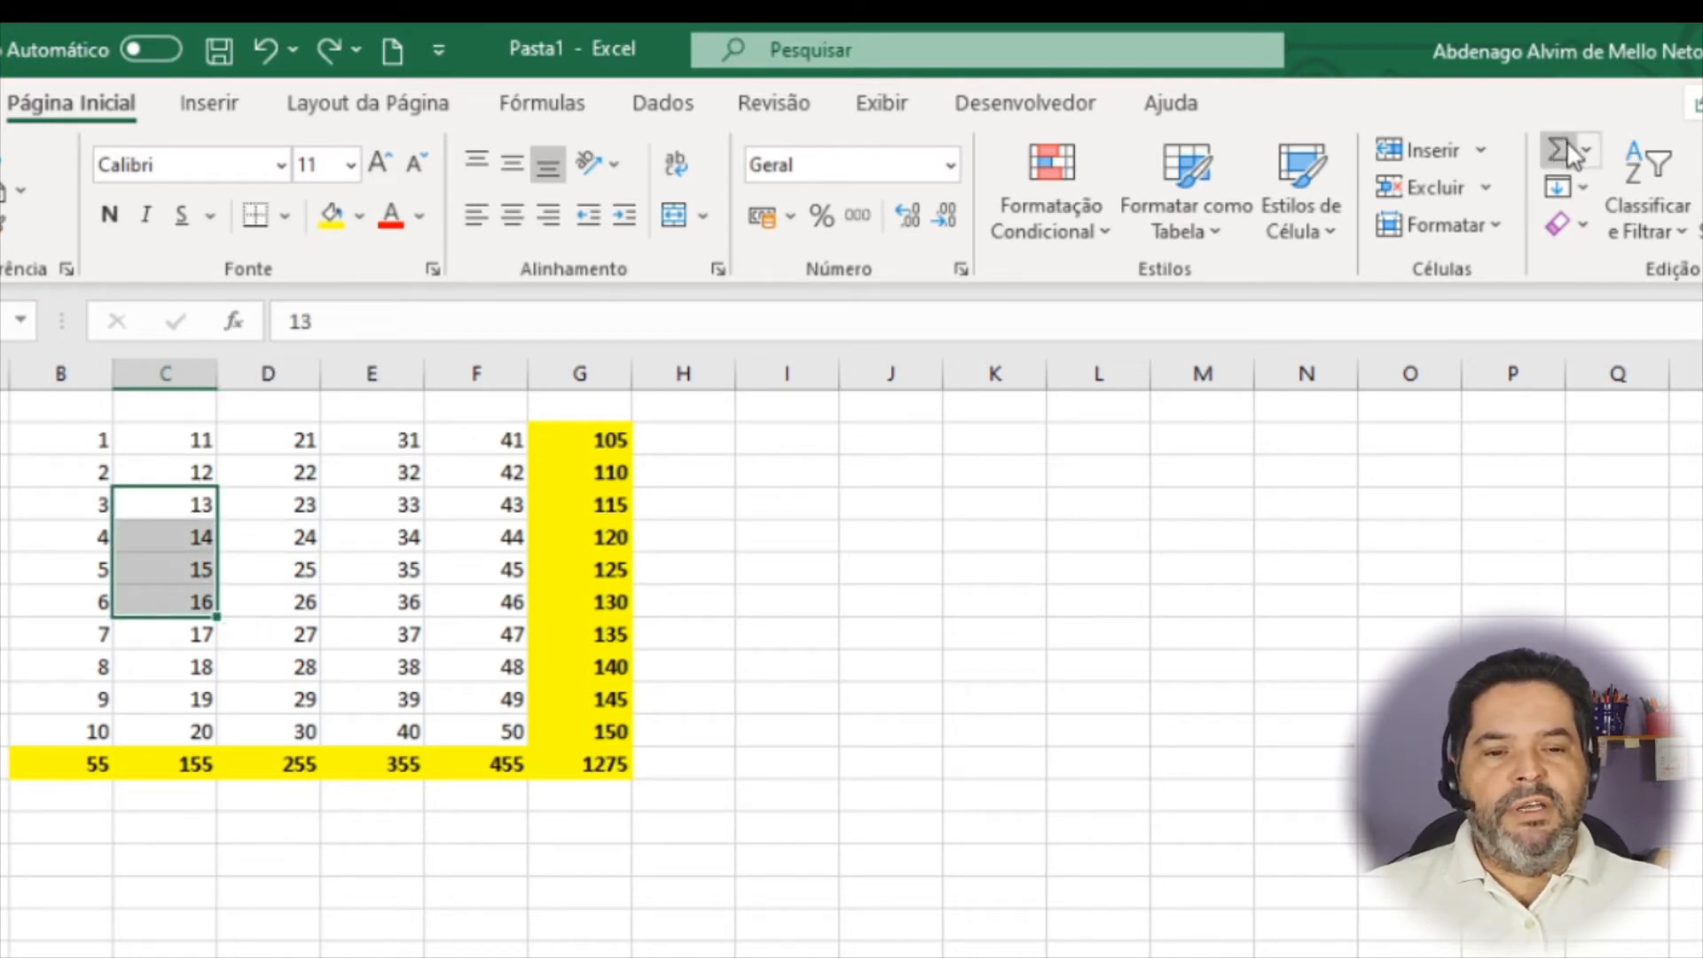
pyautogui.click(1423, 147)
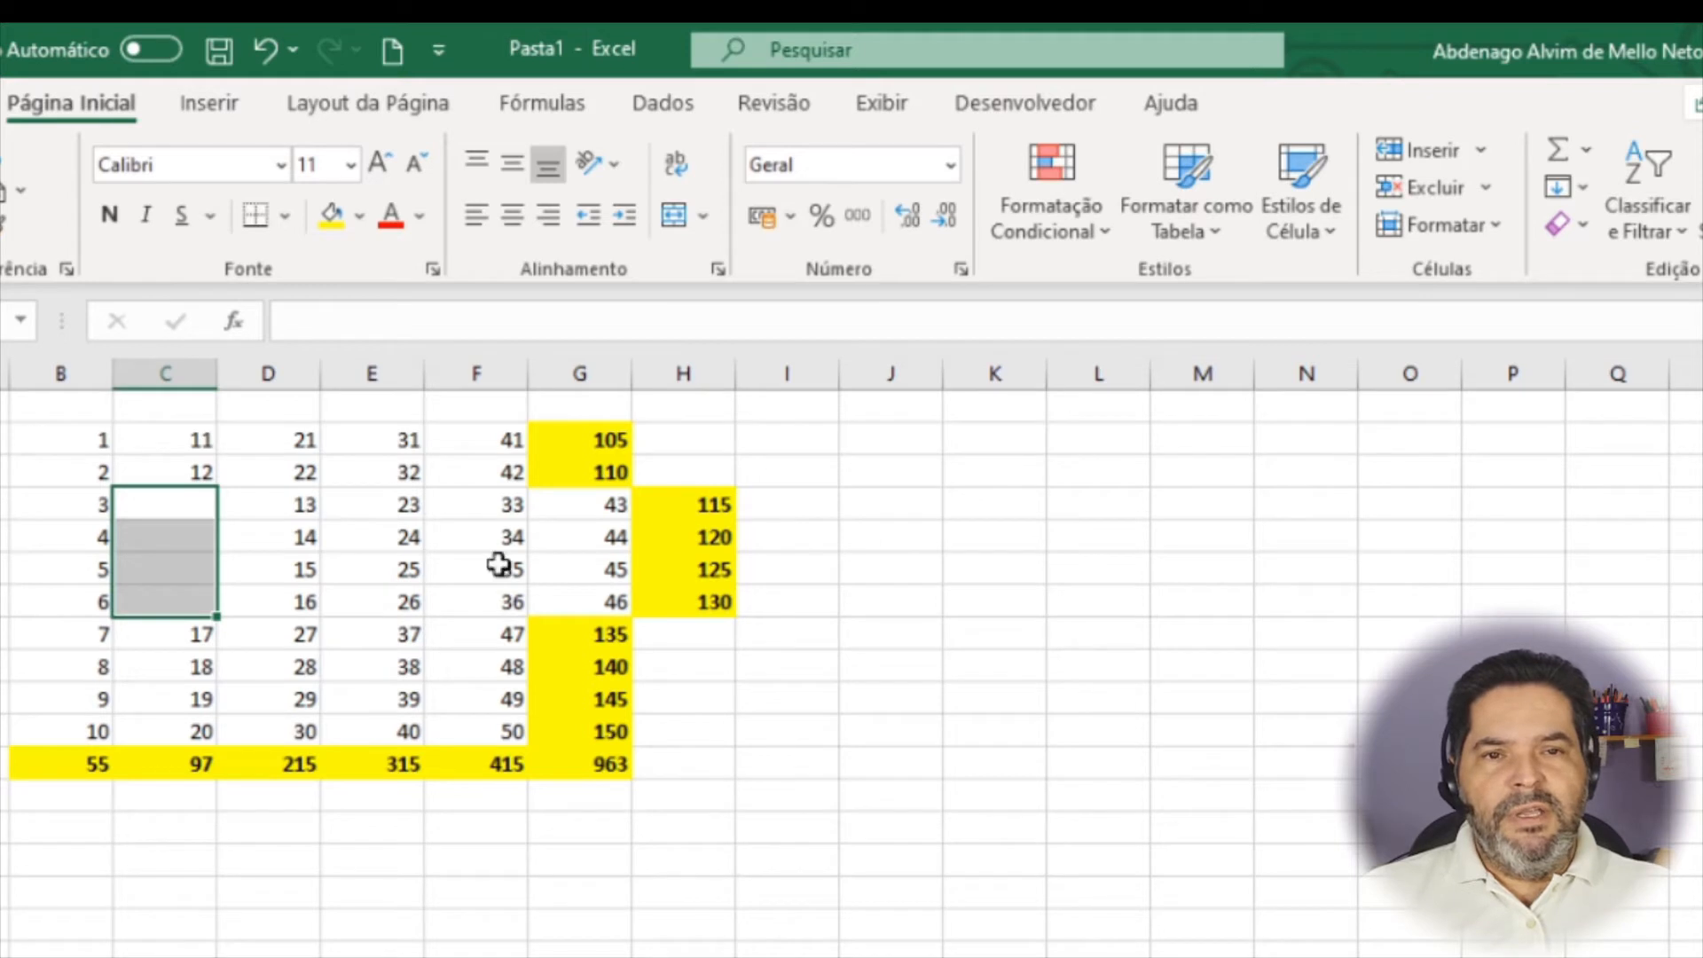
pyautogui.hotkey('ctrl', 'z')
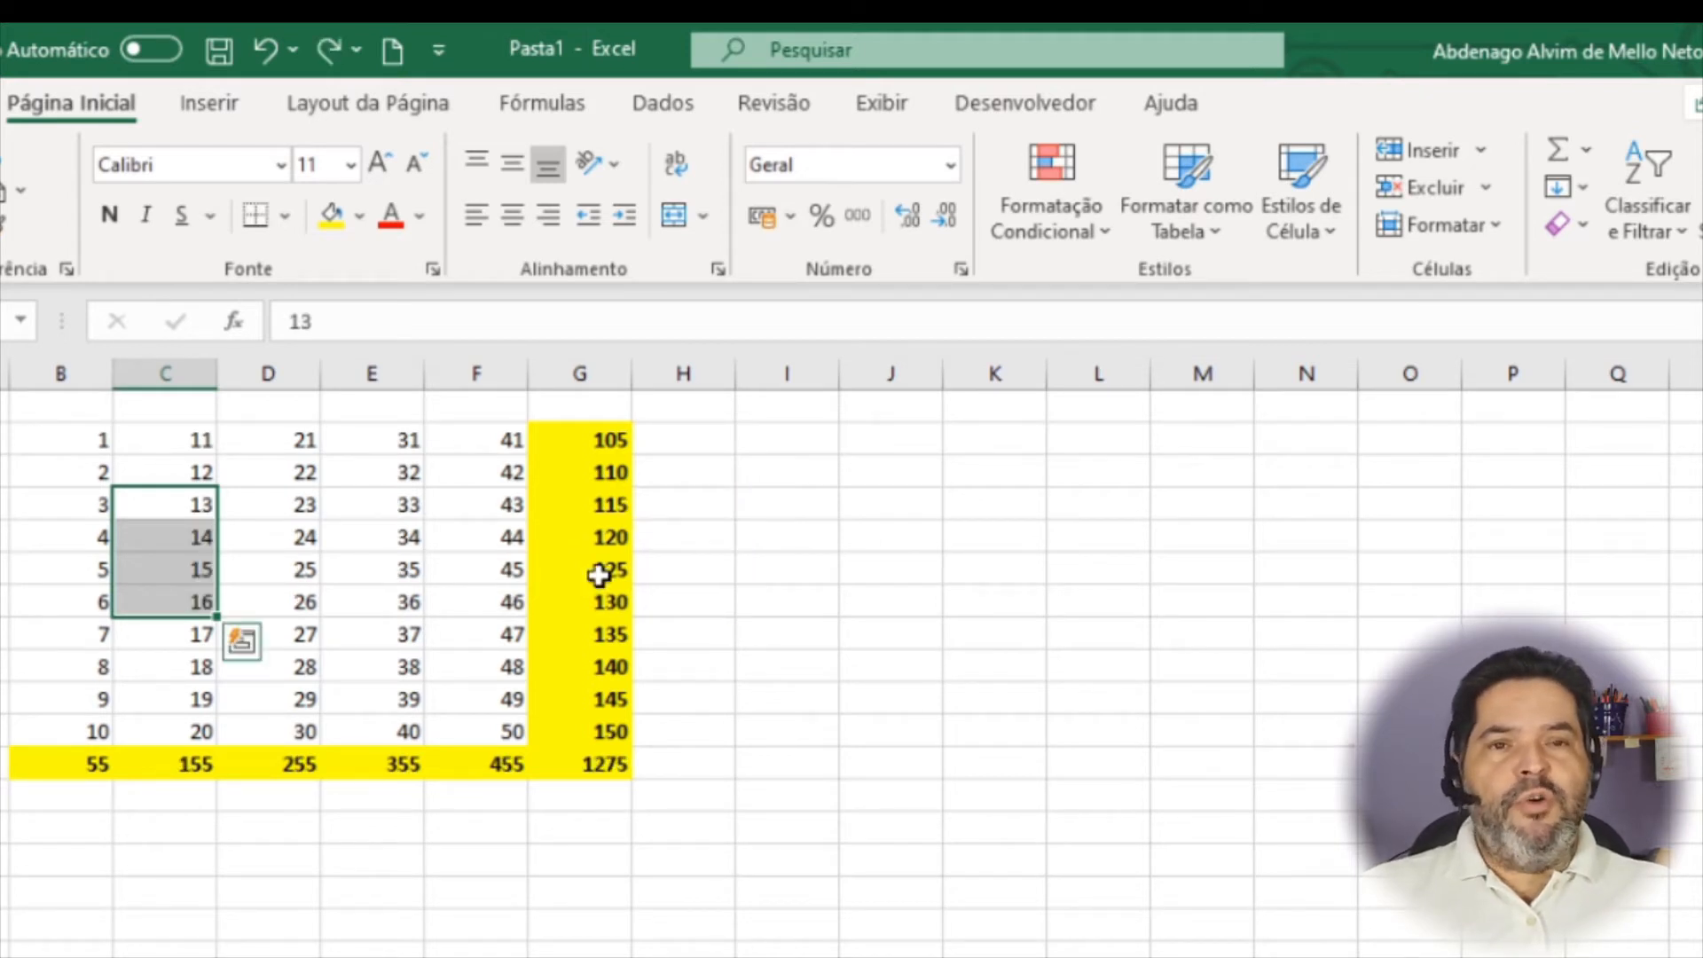
# Step: Insert a whole sheet row above the row of cell D5 and undo the insertion
pyautogui.click(279, 539)
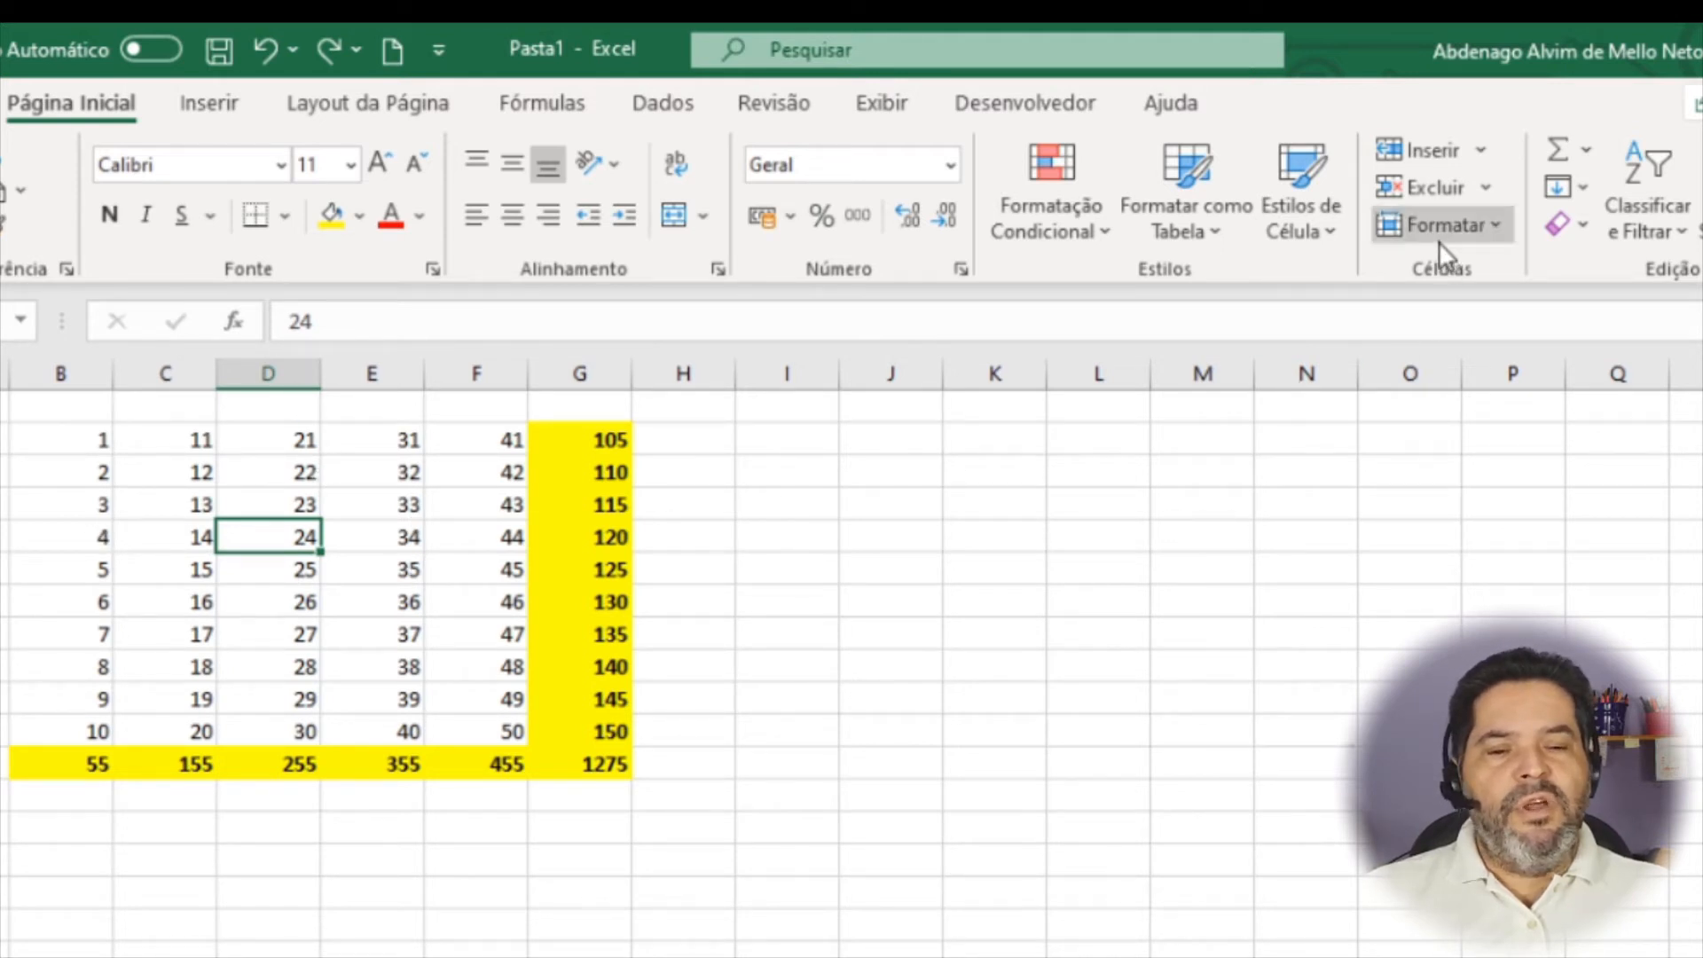
pyautogui.click(1481, 151)
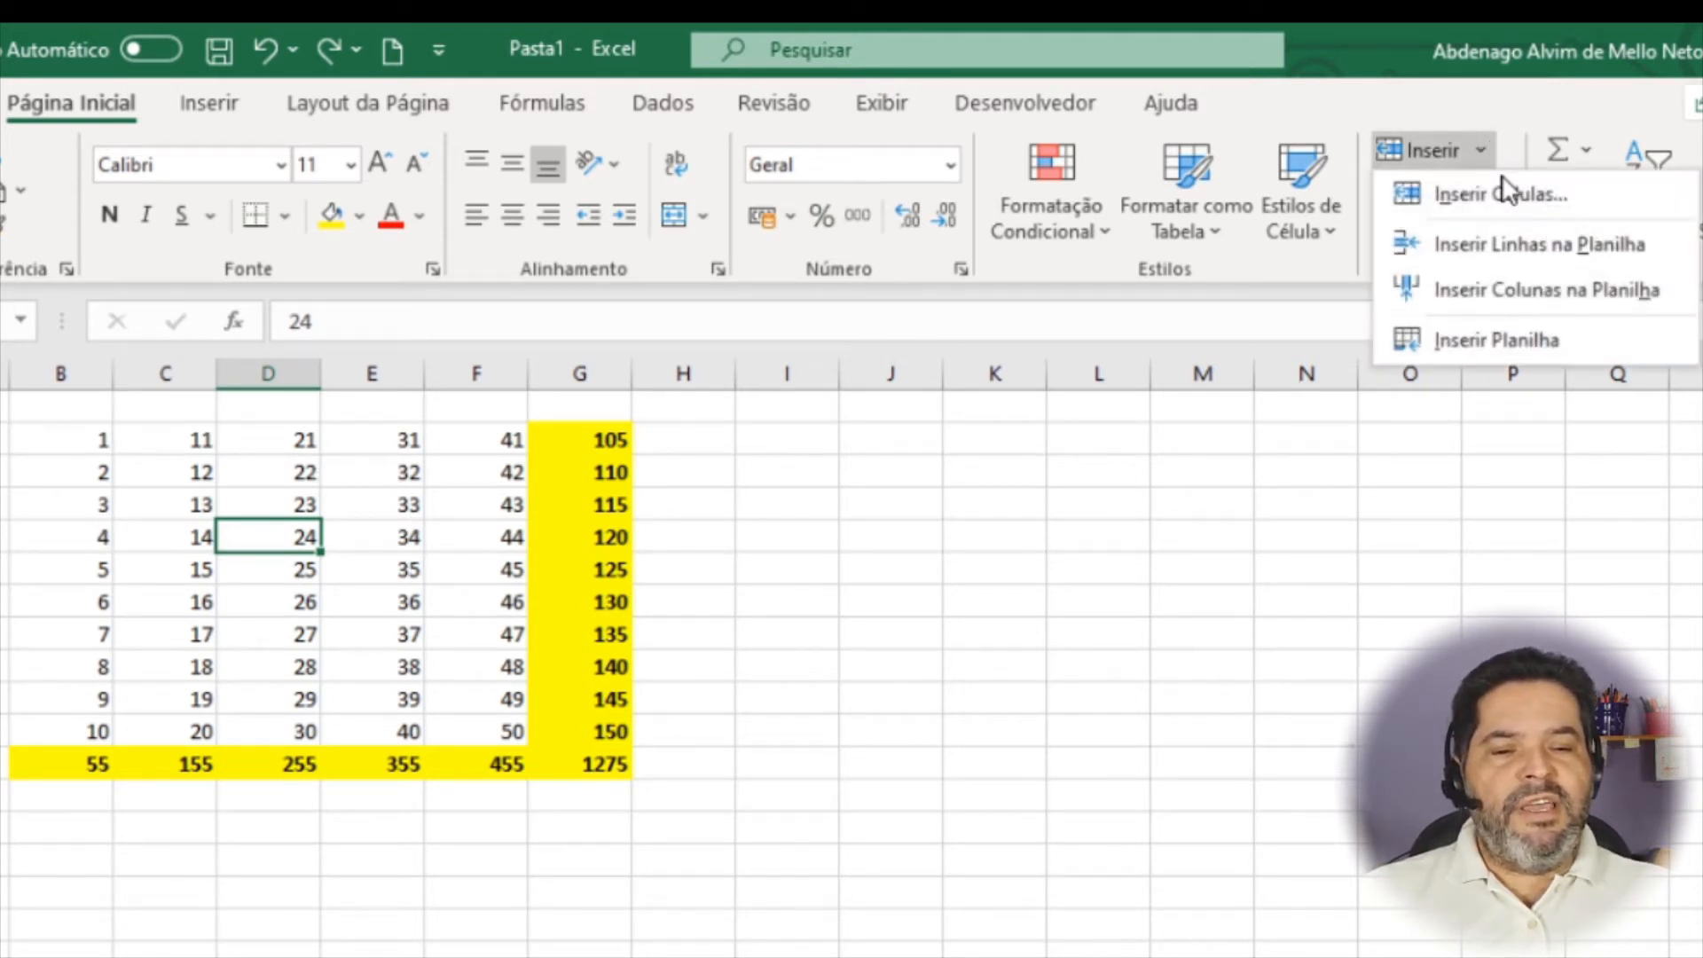
pyautogui.click(1575, 255)
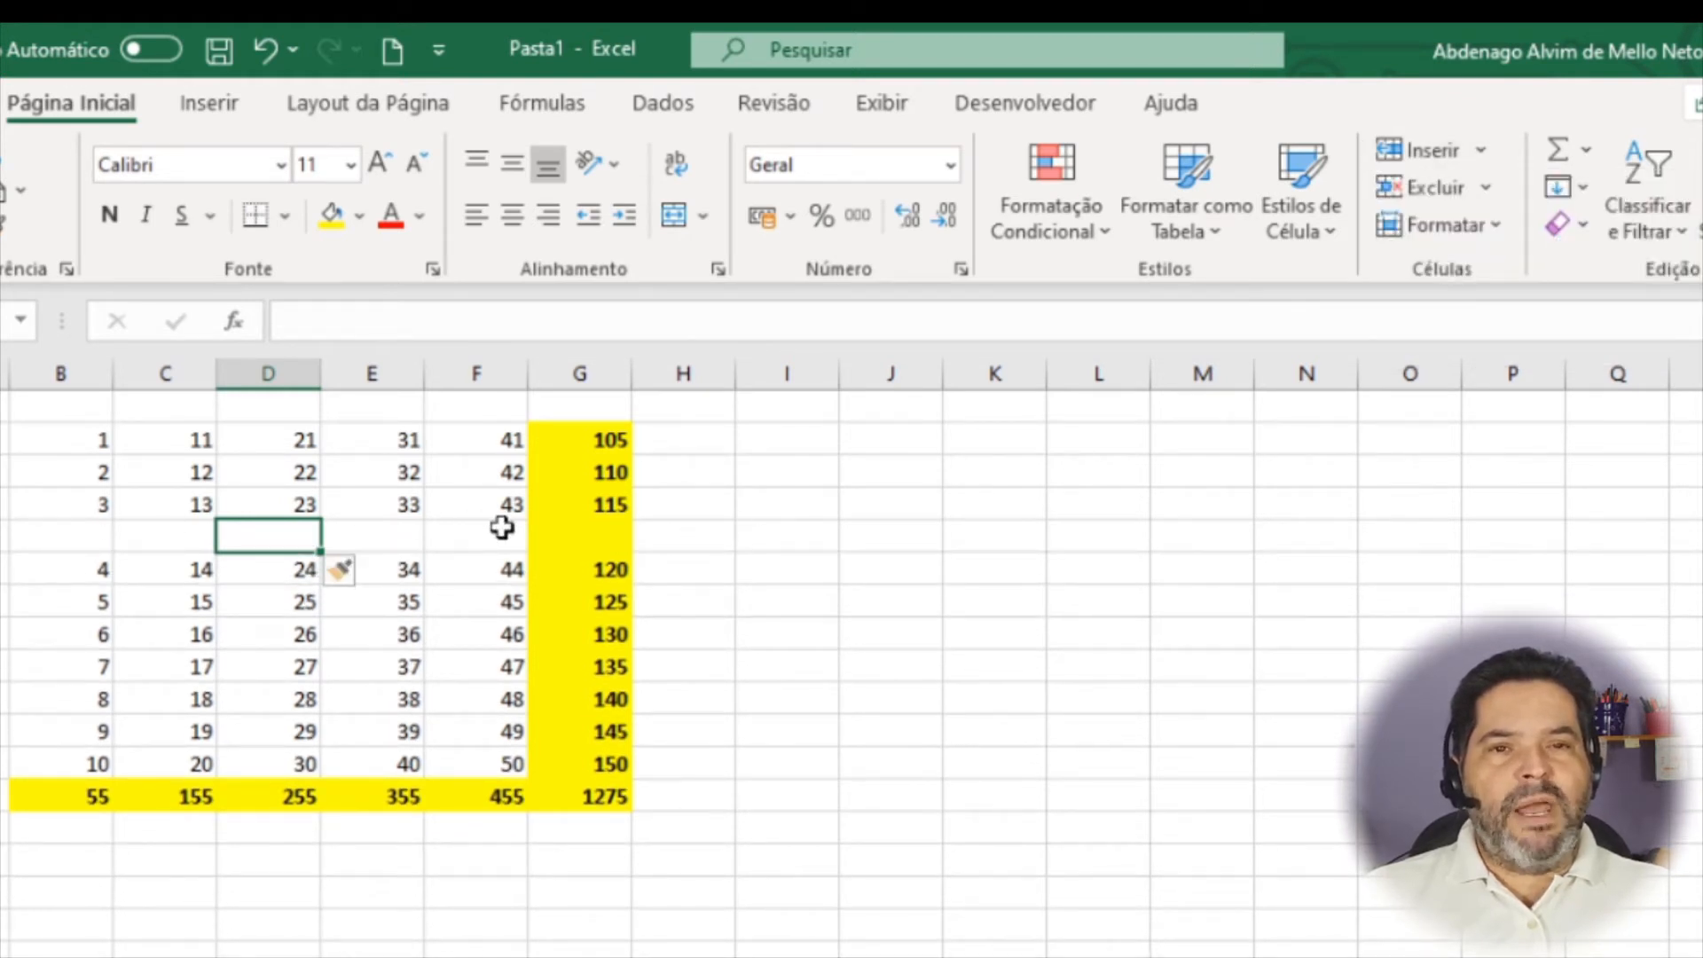
pyautogui.hotkey('ctrl', 'z')
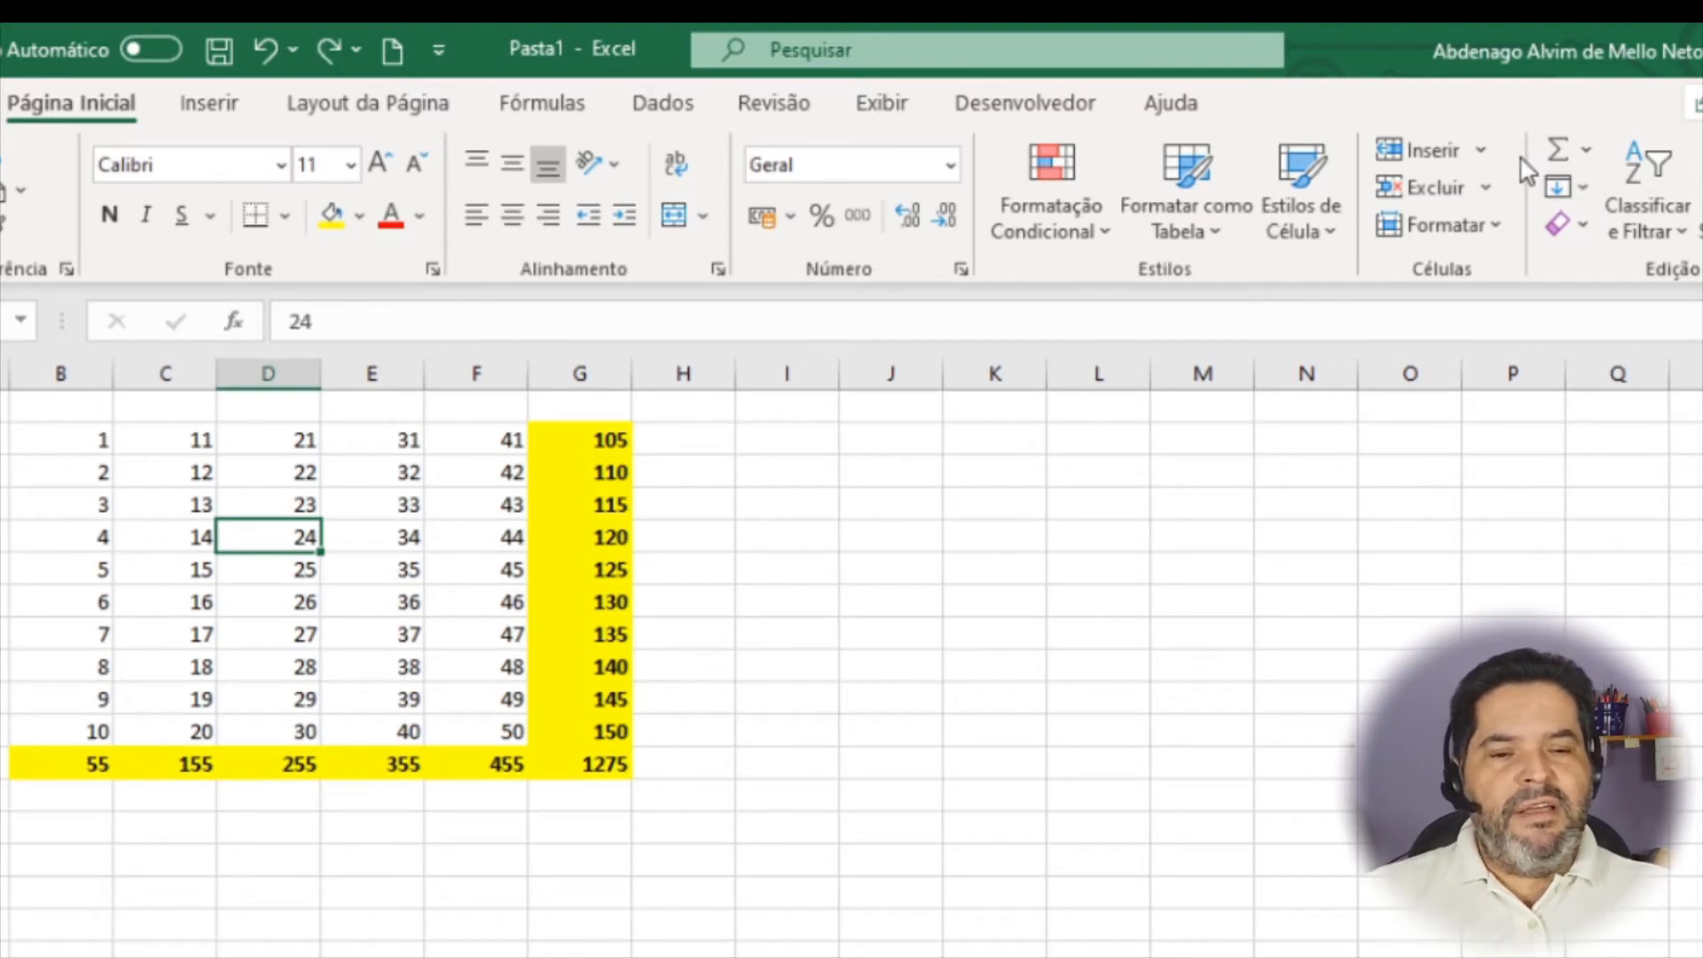
# Step: Insert a whole sheet column before the column of cell D5 and undo the insertion
pyautogui.click(1480, 150)
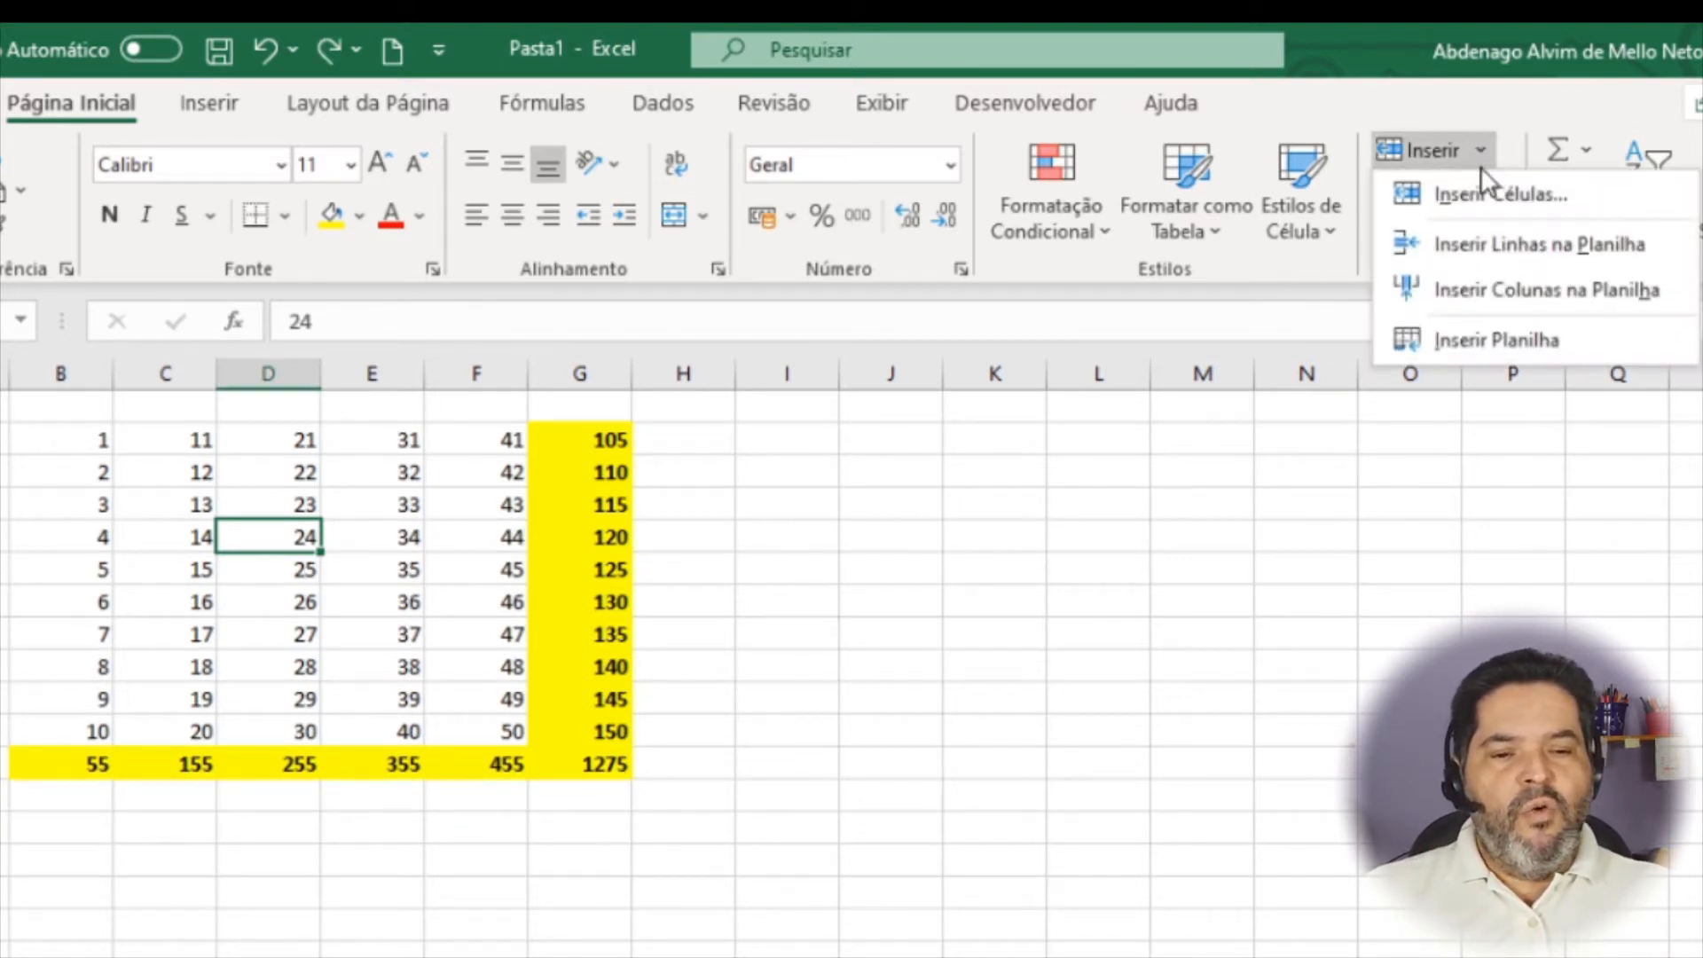
pyautogui.click(1495, 289)
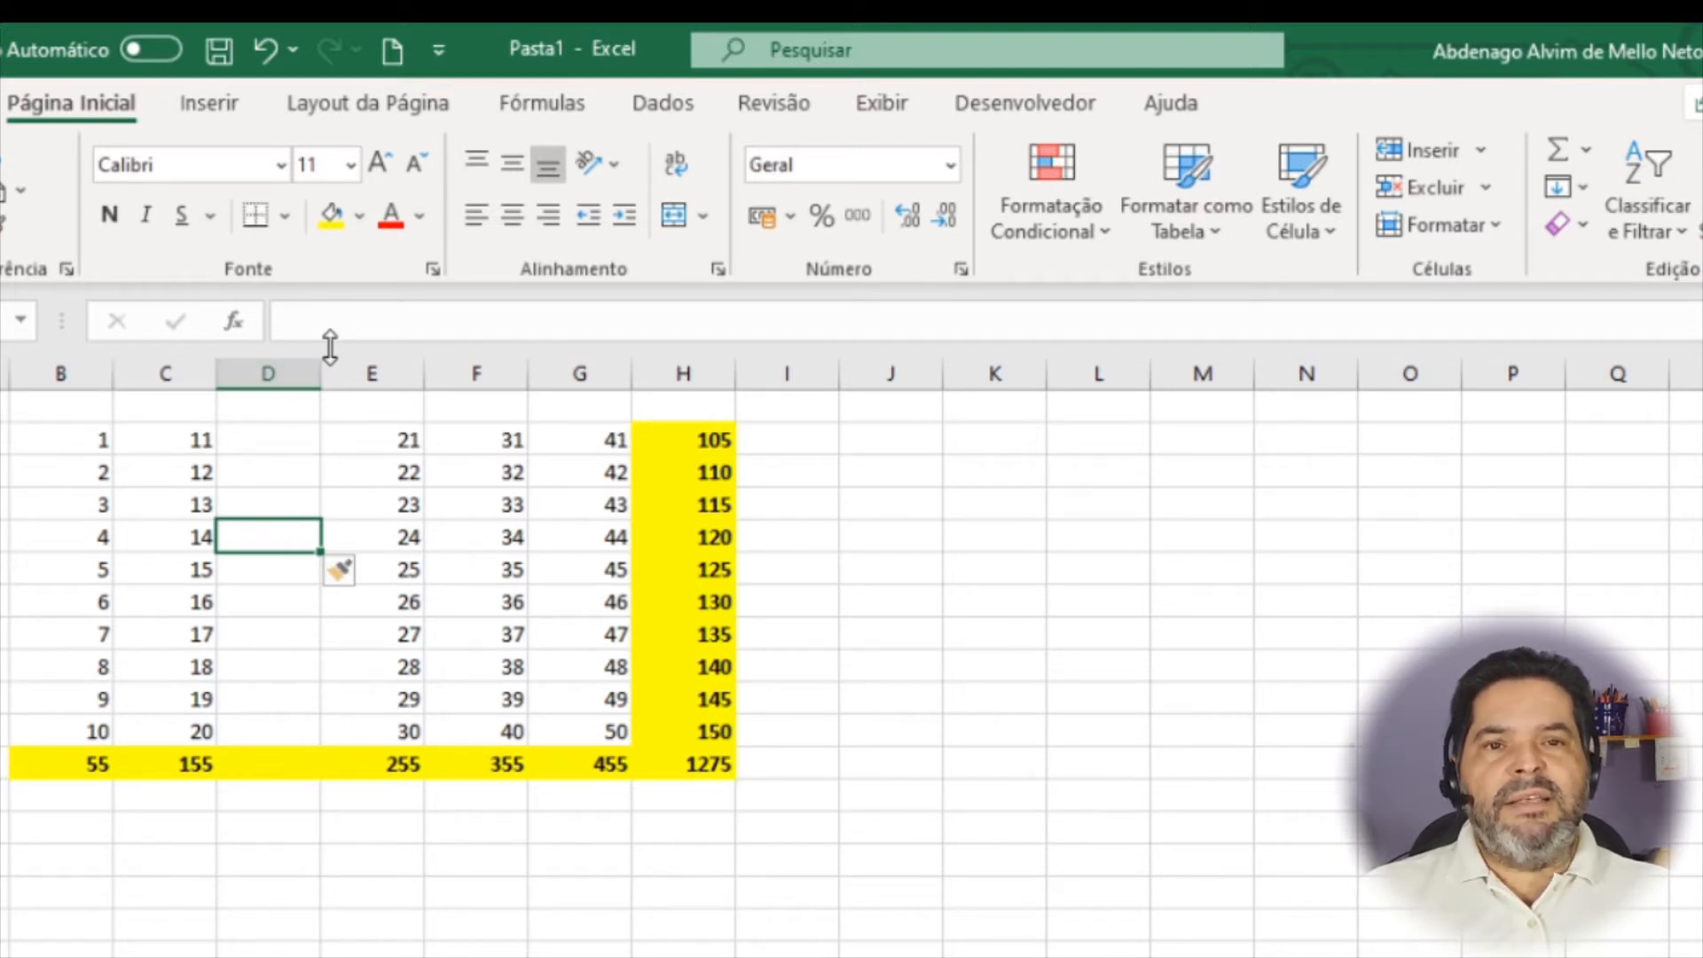
pyautogui.hotkey('ctrl', 'z')
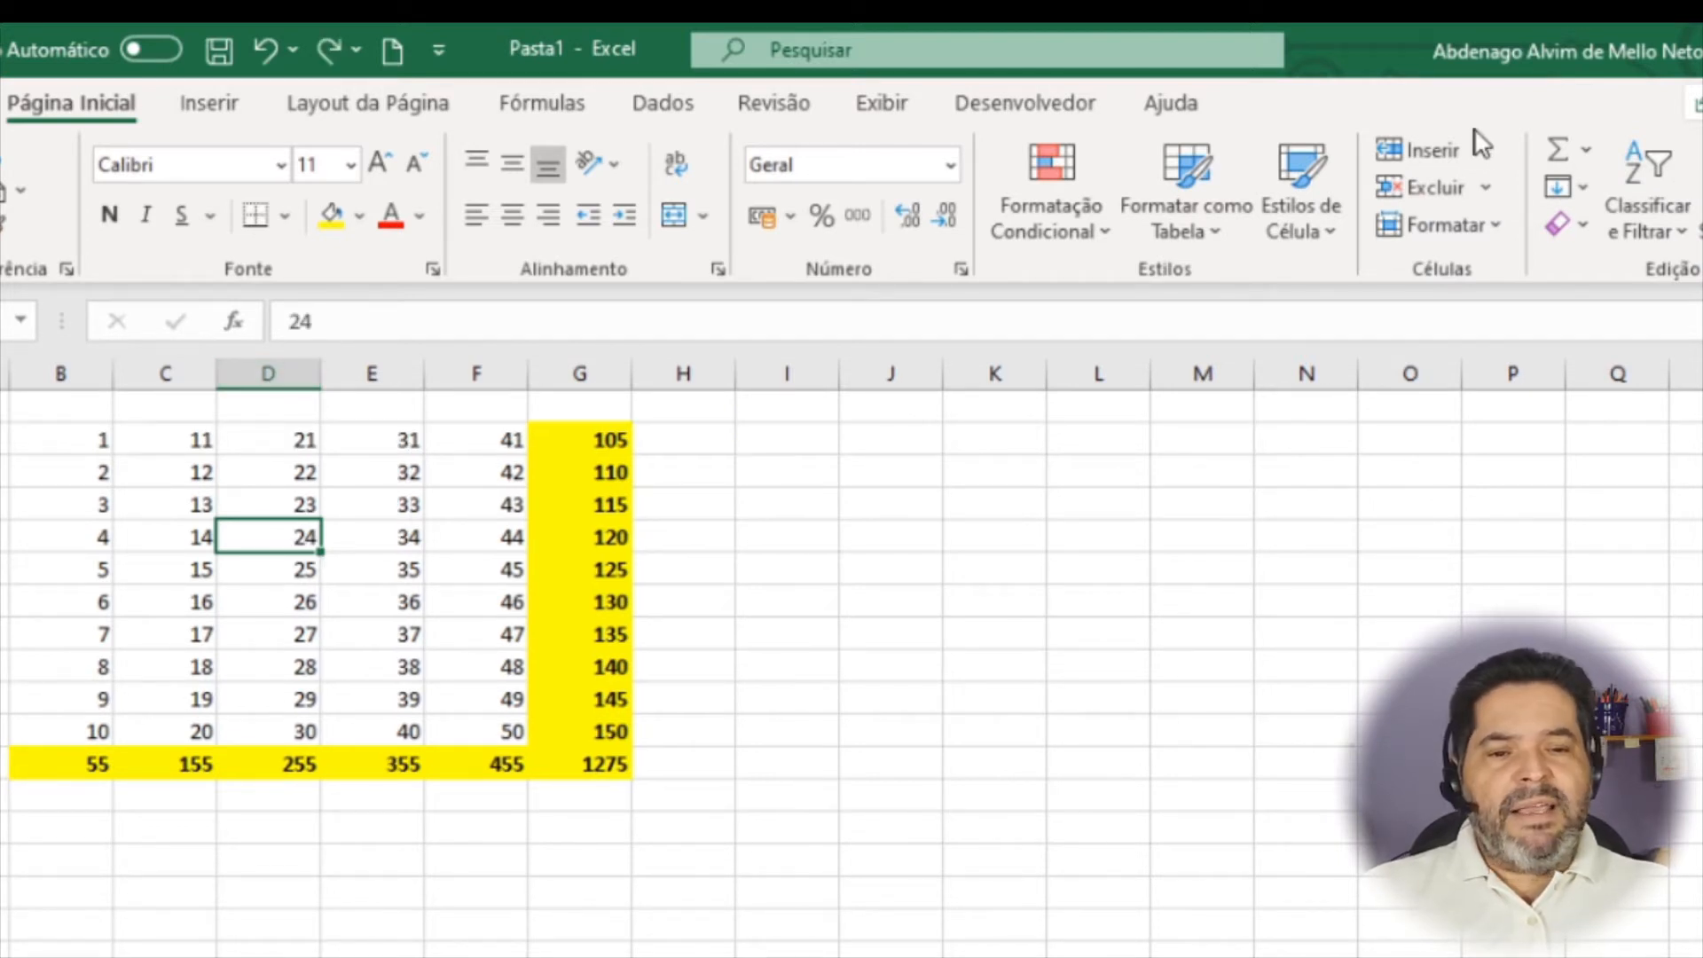
# Step: Insert a new blank worksheet into the workbook
pyautogui.click(1485, 150)
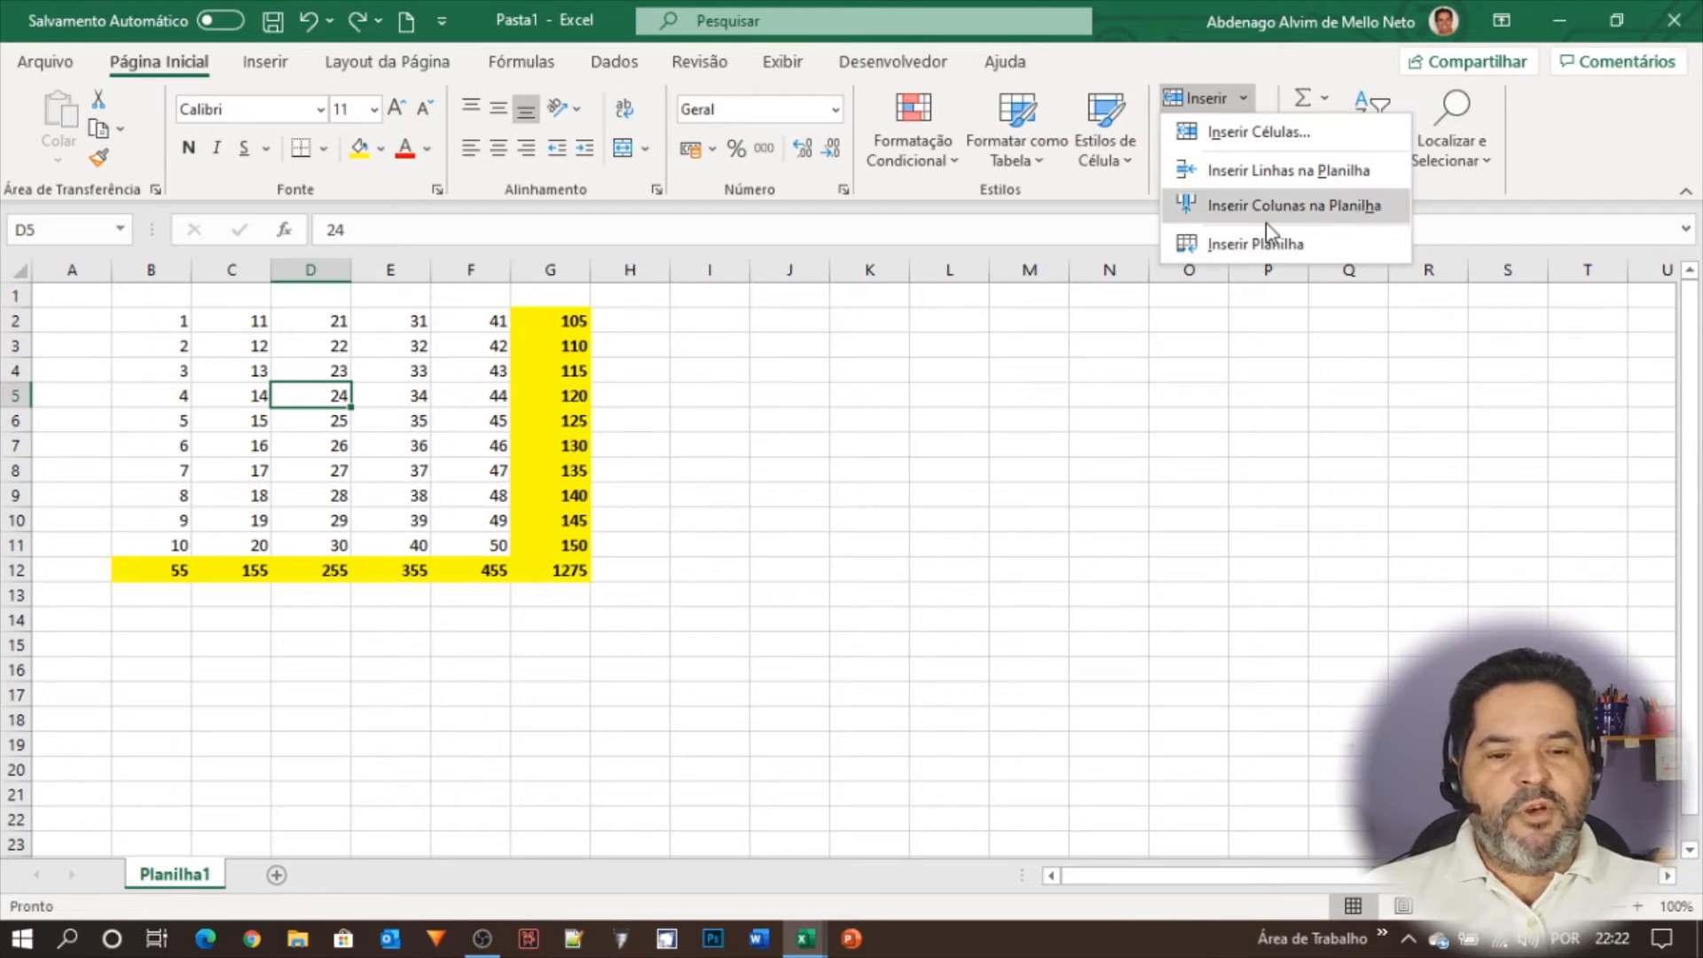
pyautogui.click(1260, 245)
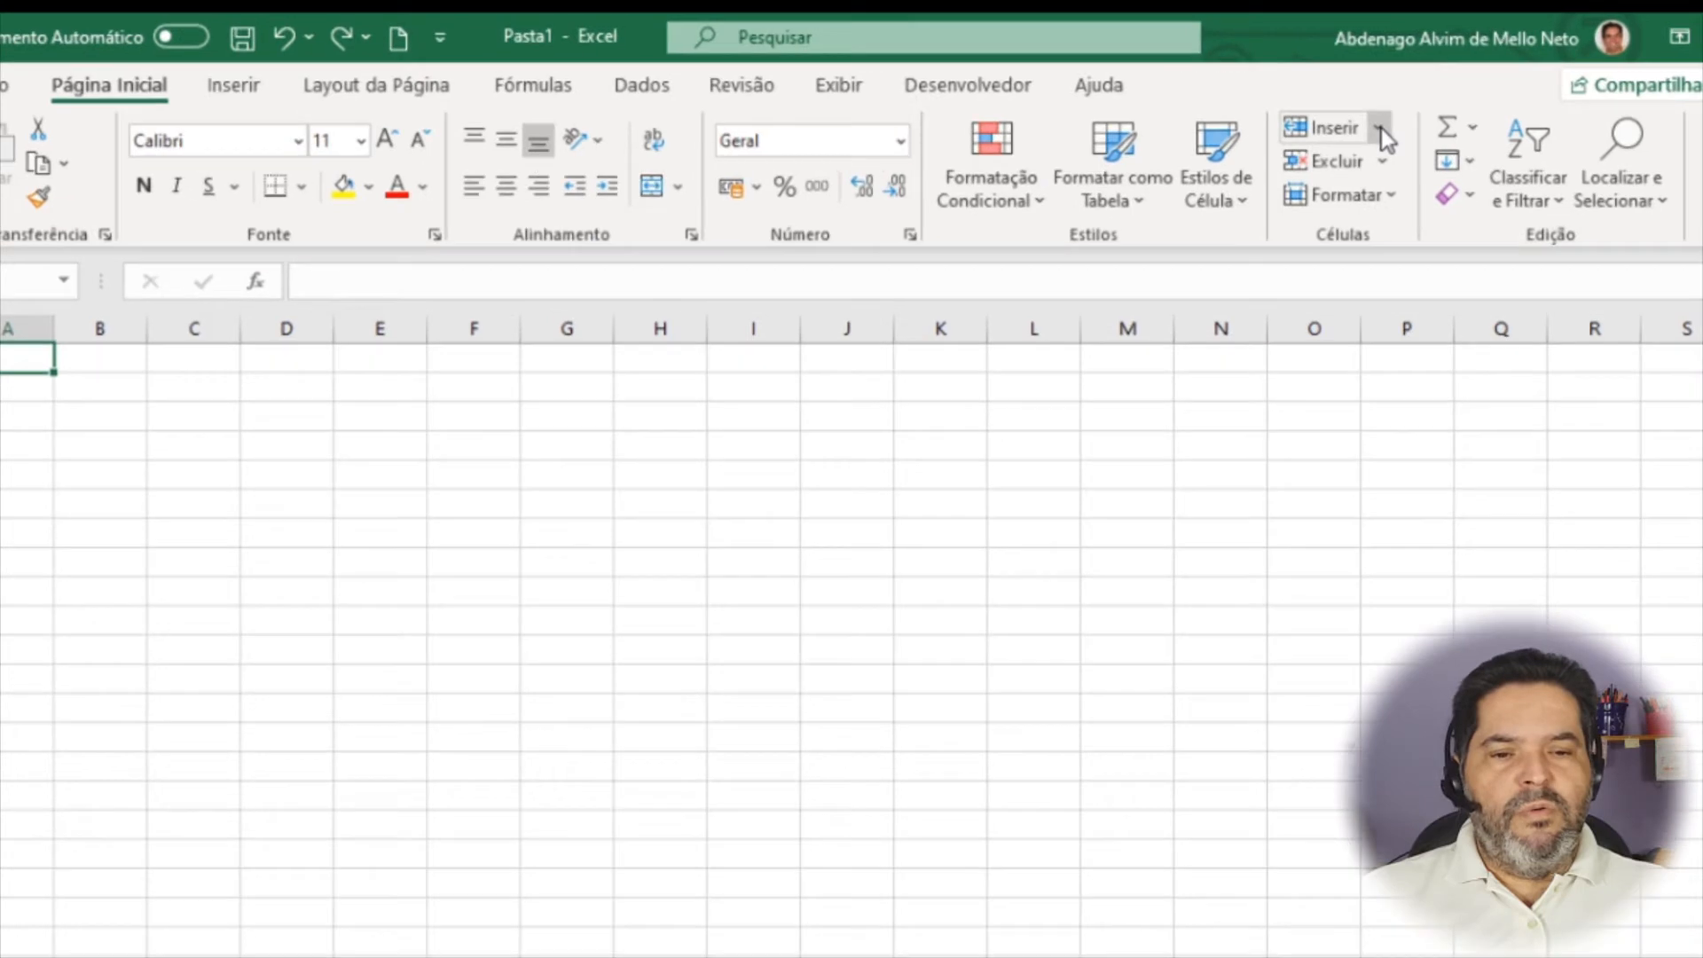
pyautogui.click(1245, 99)
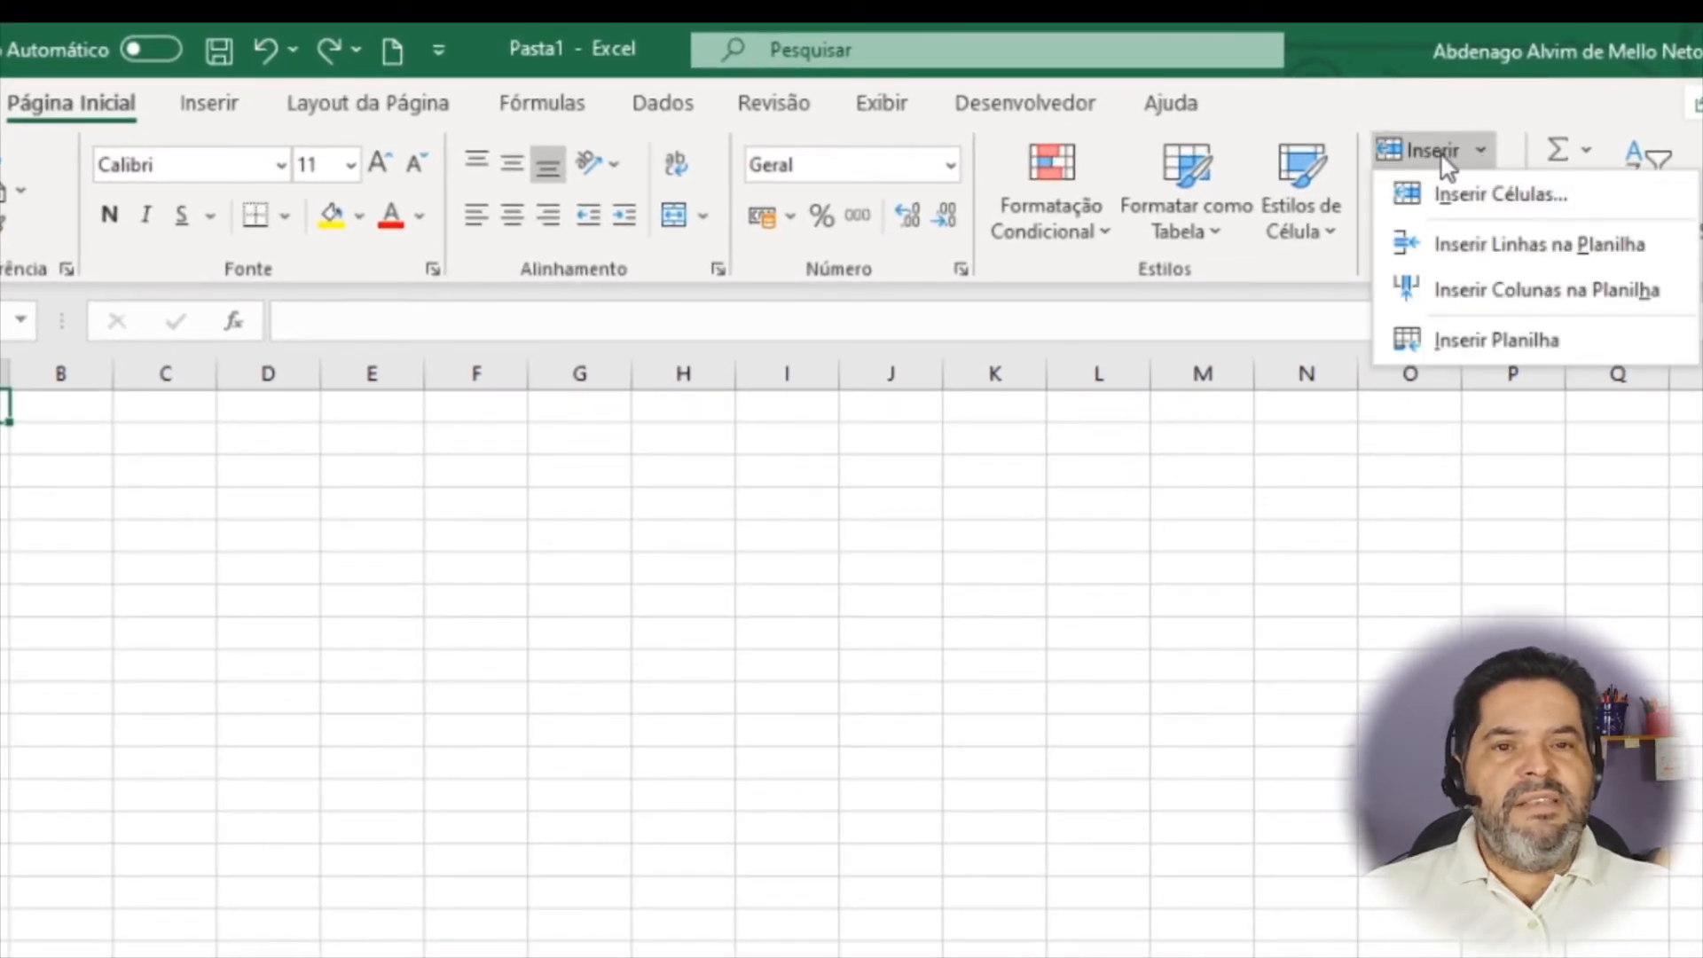
pyautogui.click(1480, 151)
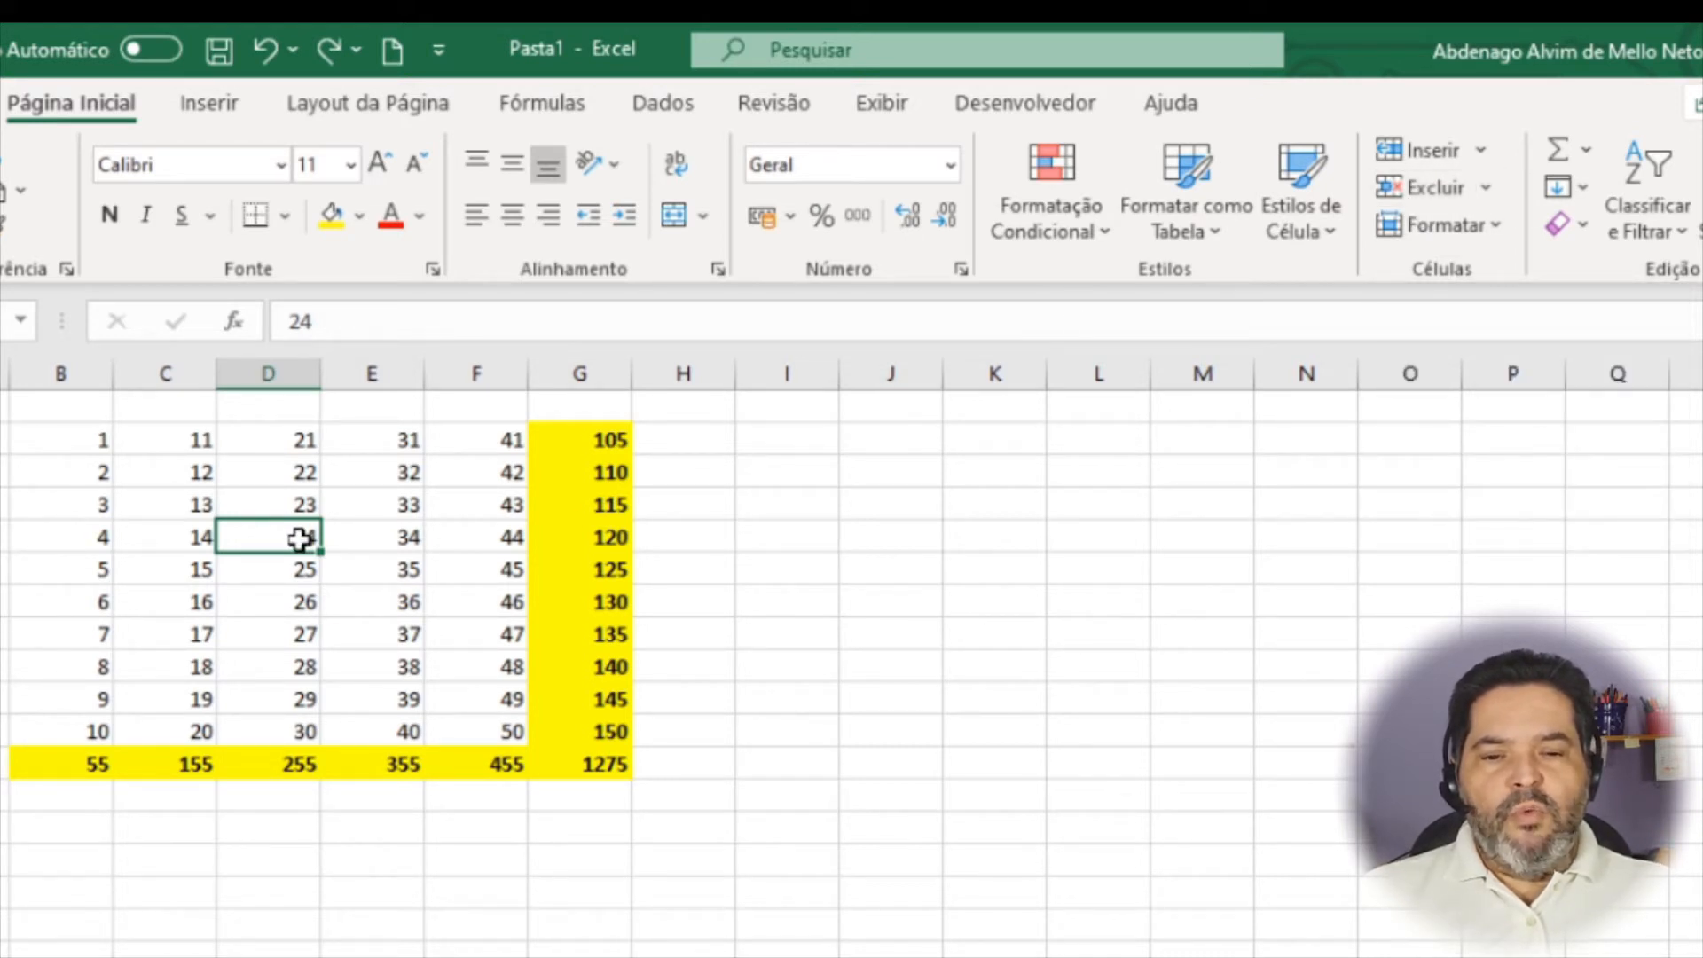
# Step: Delete cell D5 with the default deletion so the cells below shift up, and undo the deletion
pyautogui.click(1490, 194)
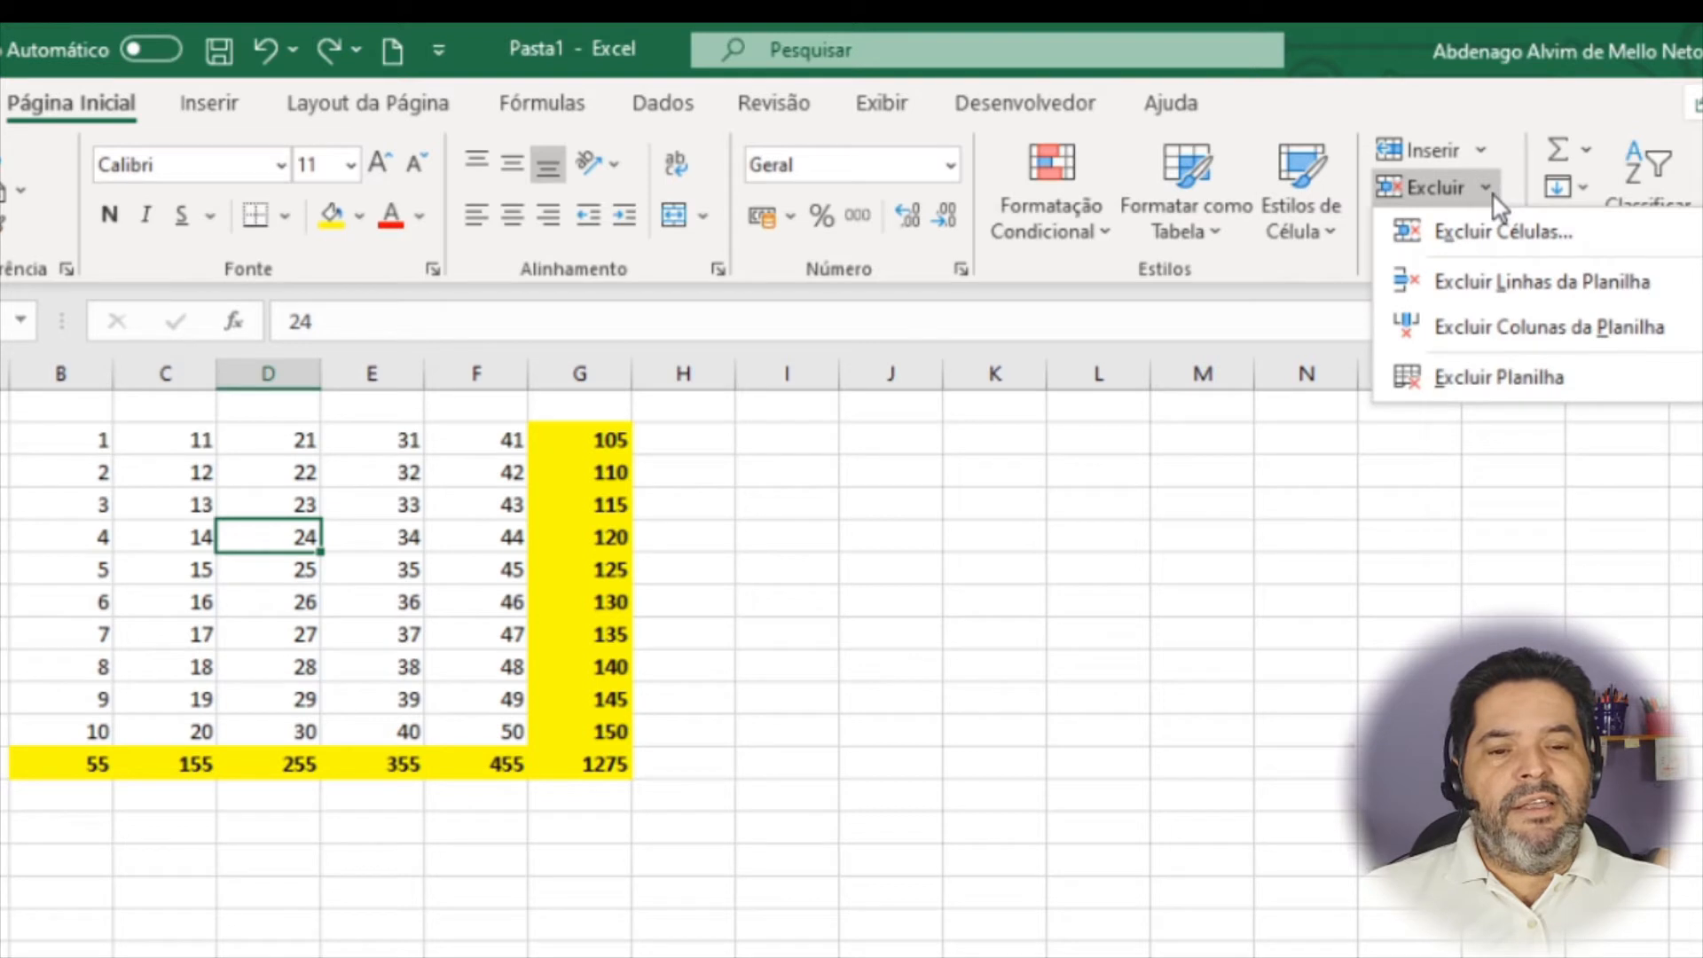
pyautogui.click(1488, 188)
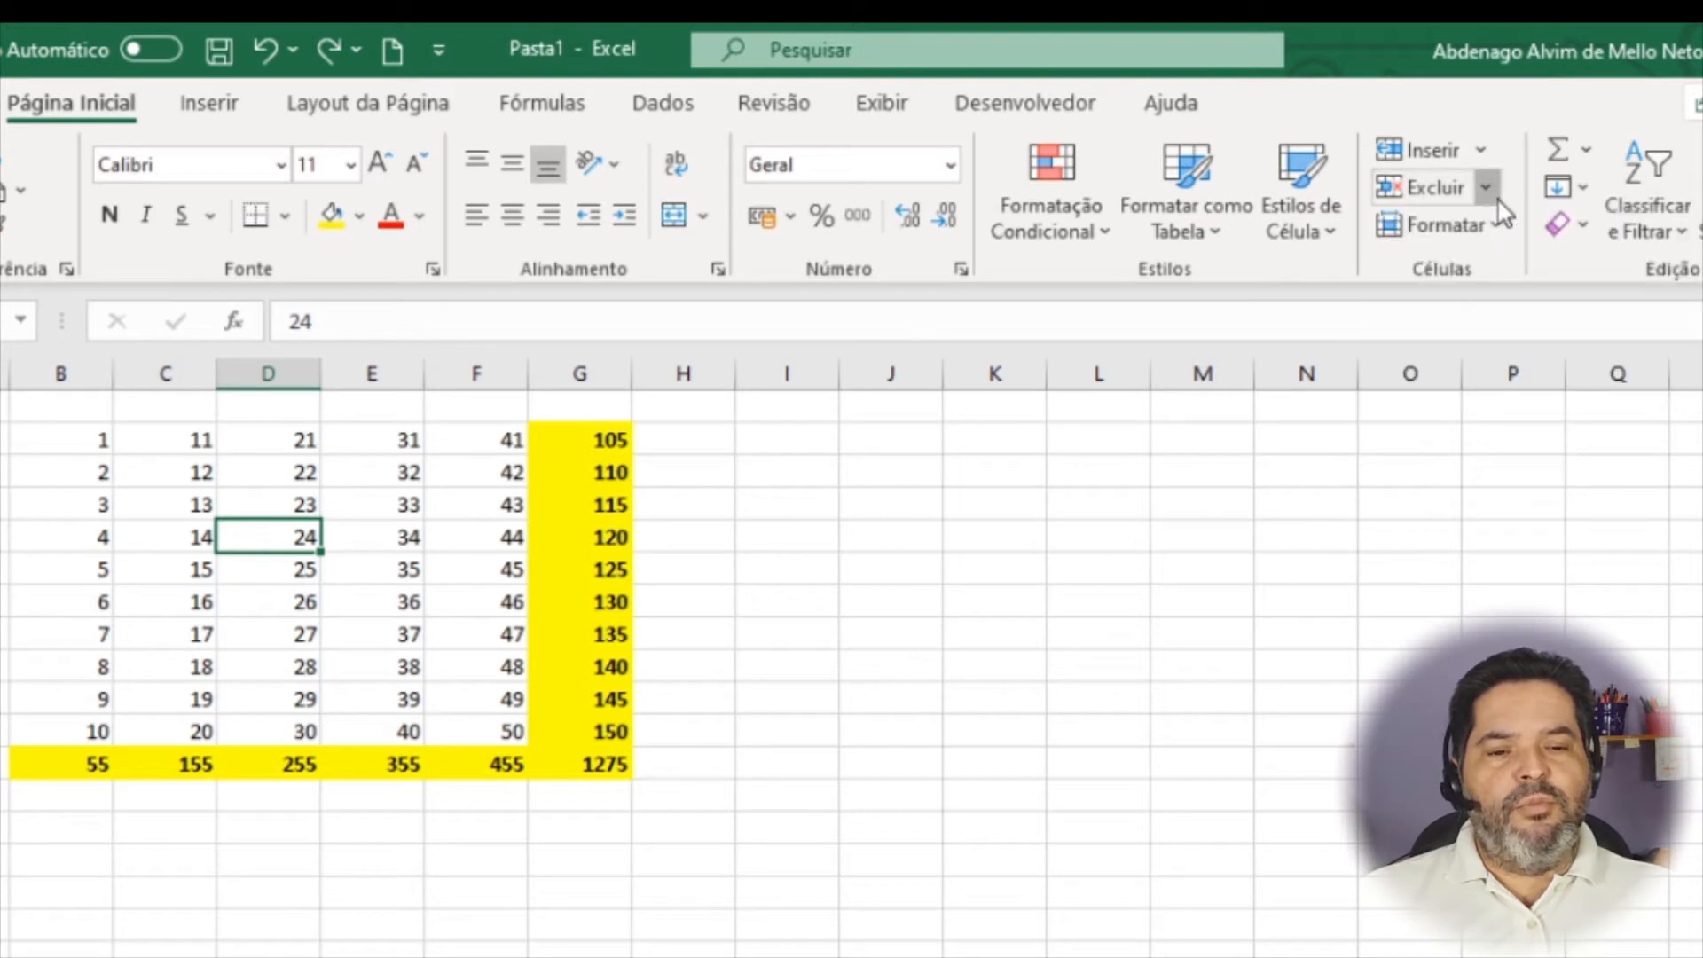
pyautogui.click(1430, 188)
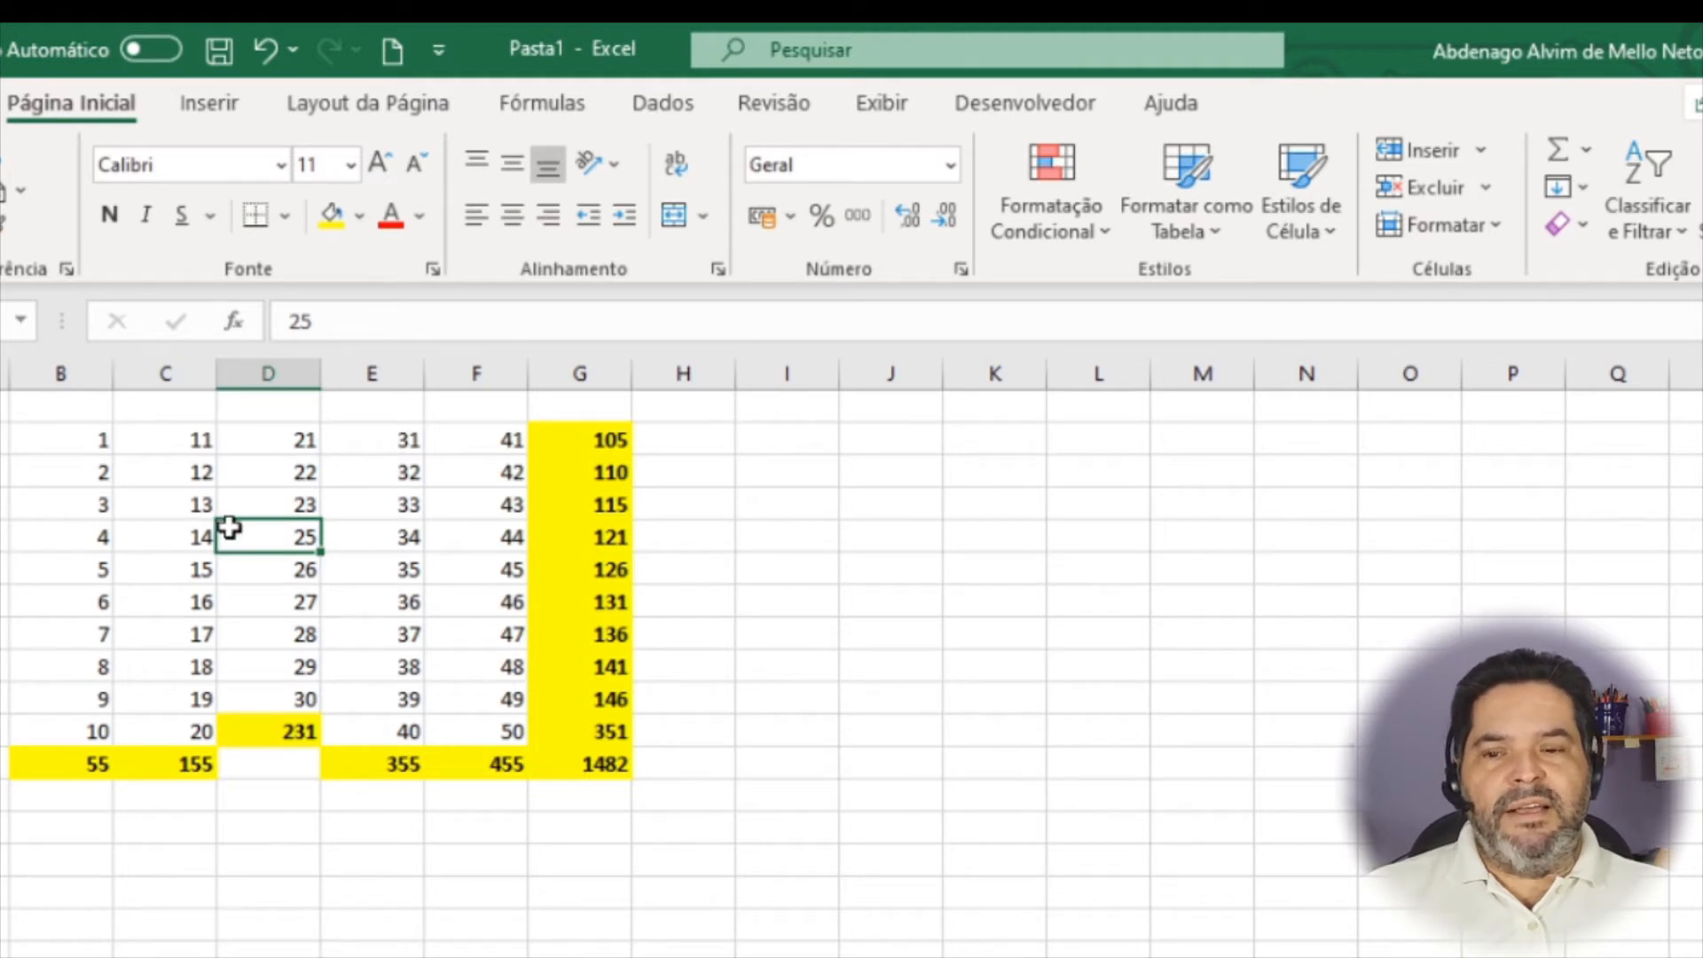
pyautogui.hotkey('ctrl', 'z')
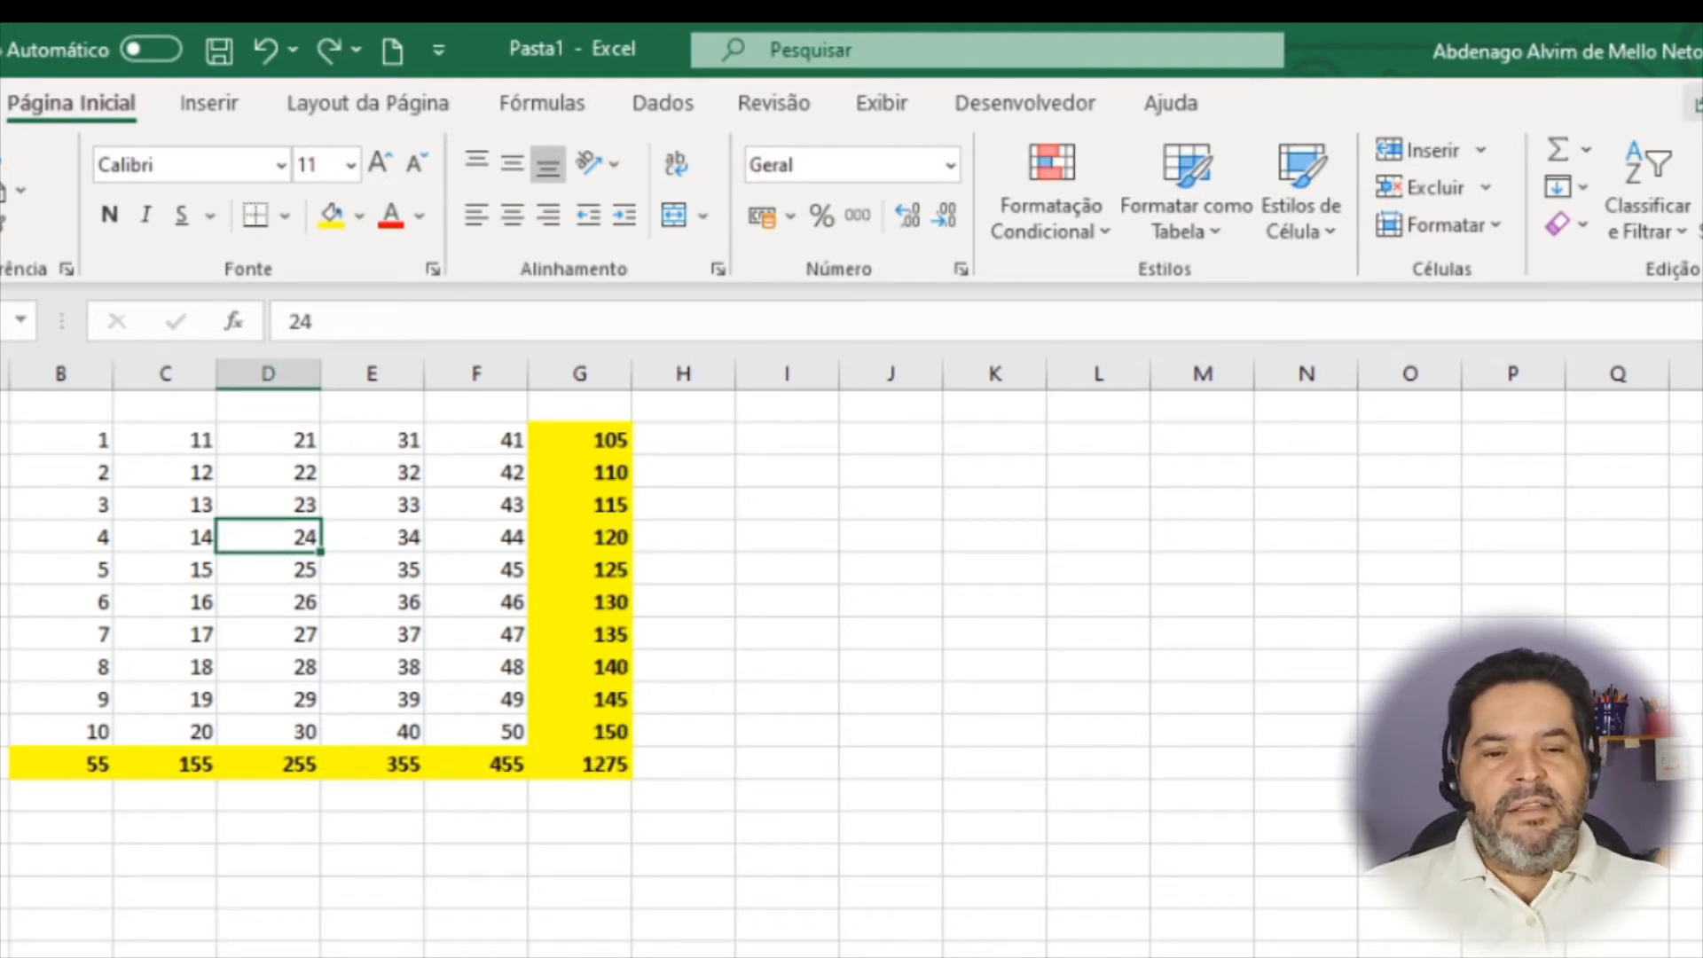
# Step: Delete cell D5 using the option to shift cells left (Deslocar células para esquerda), and undo it
pyautogui.click(1485, 182)
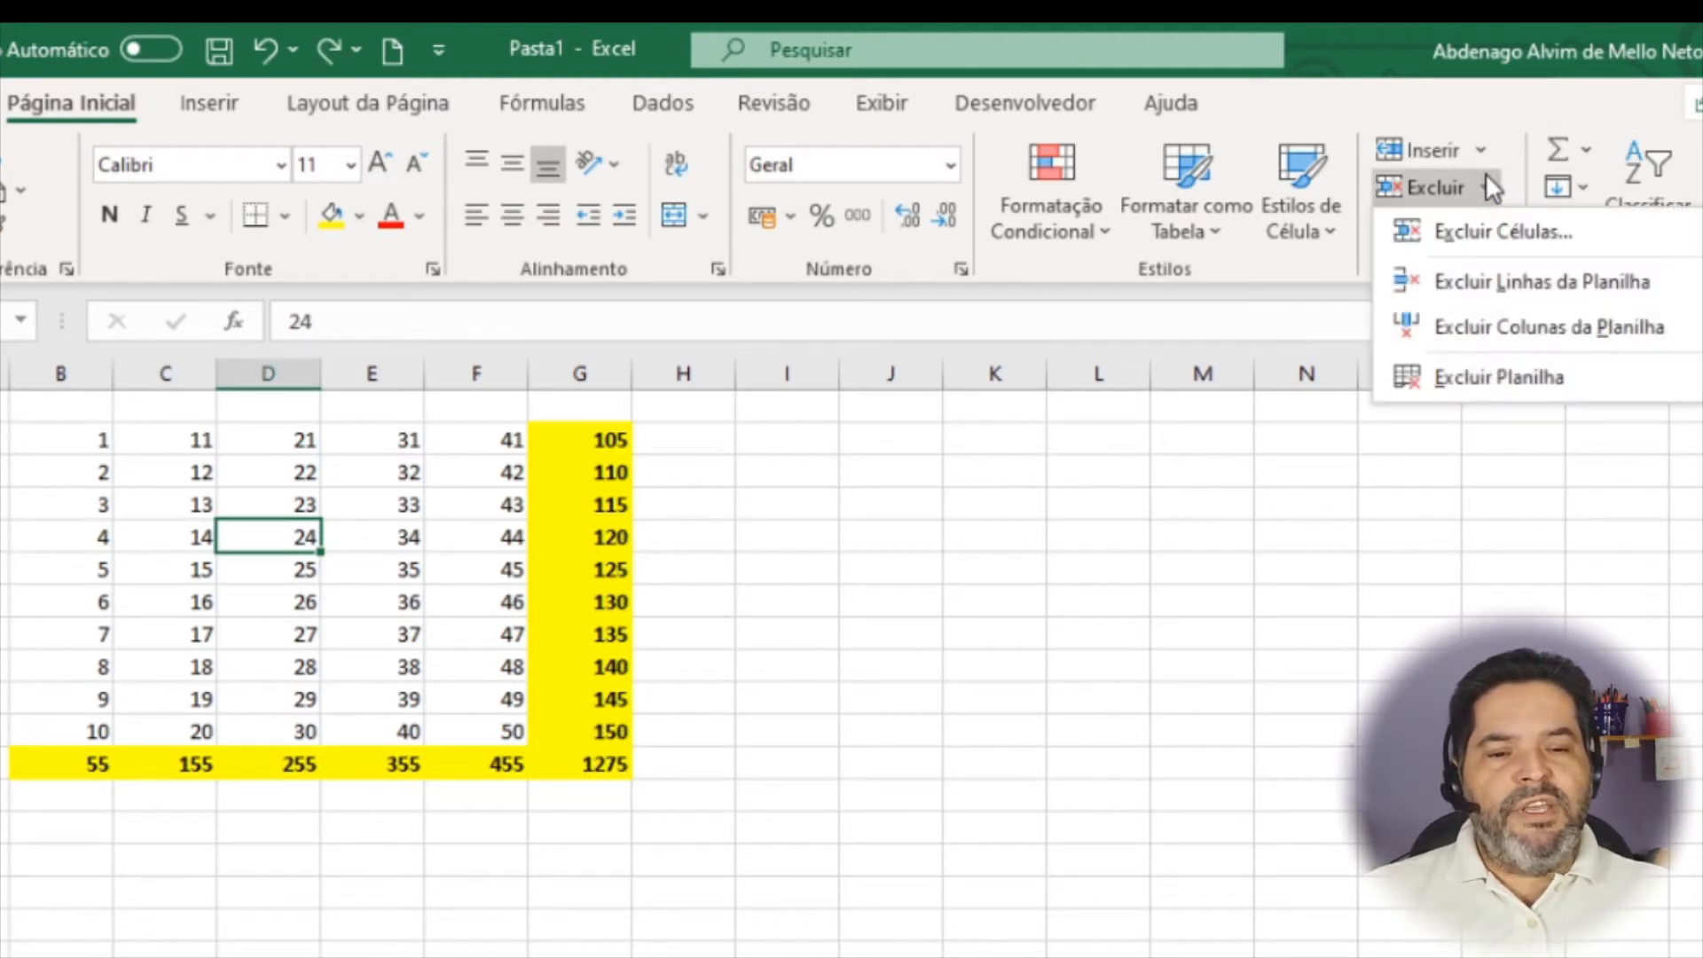
pyautogui.click(1526, 235)
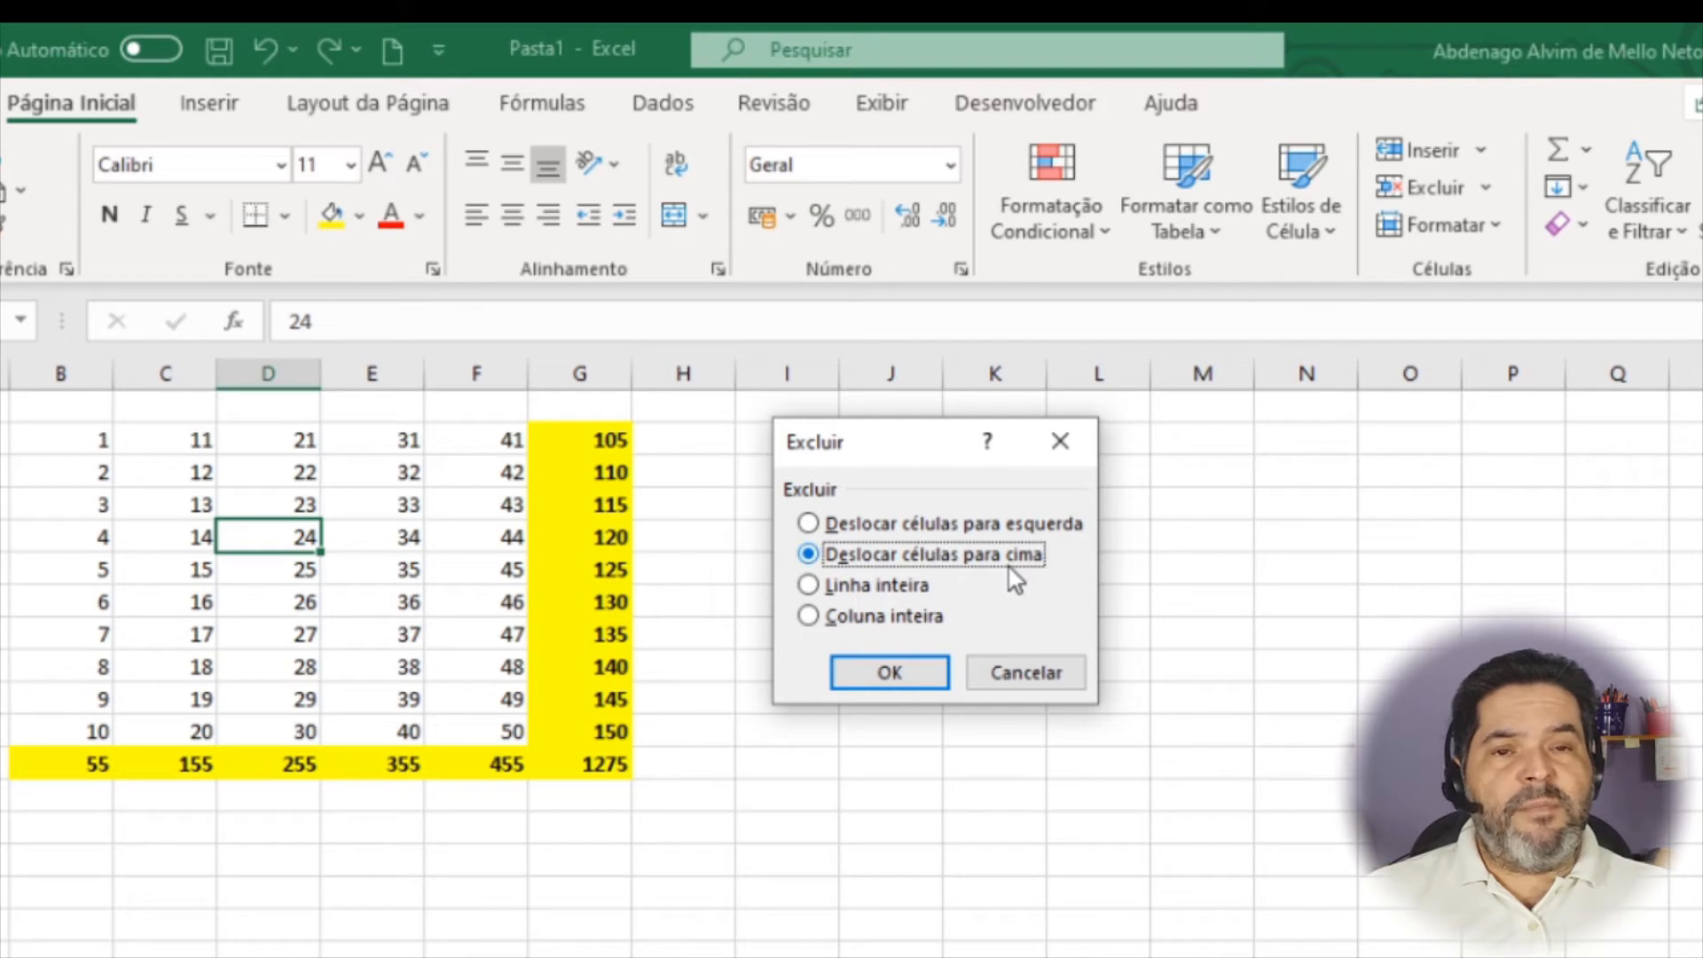
pyautogui.click(997, 522)
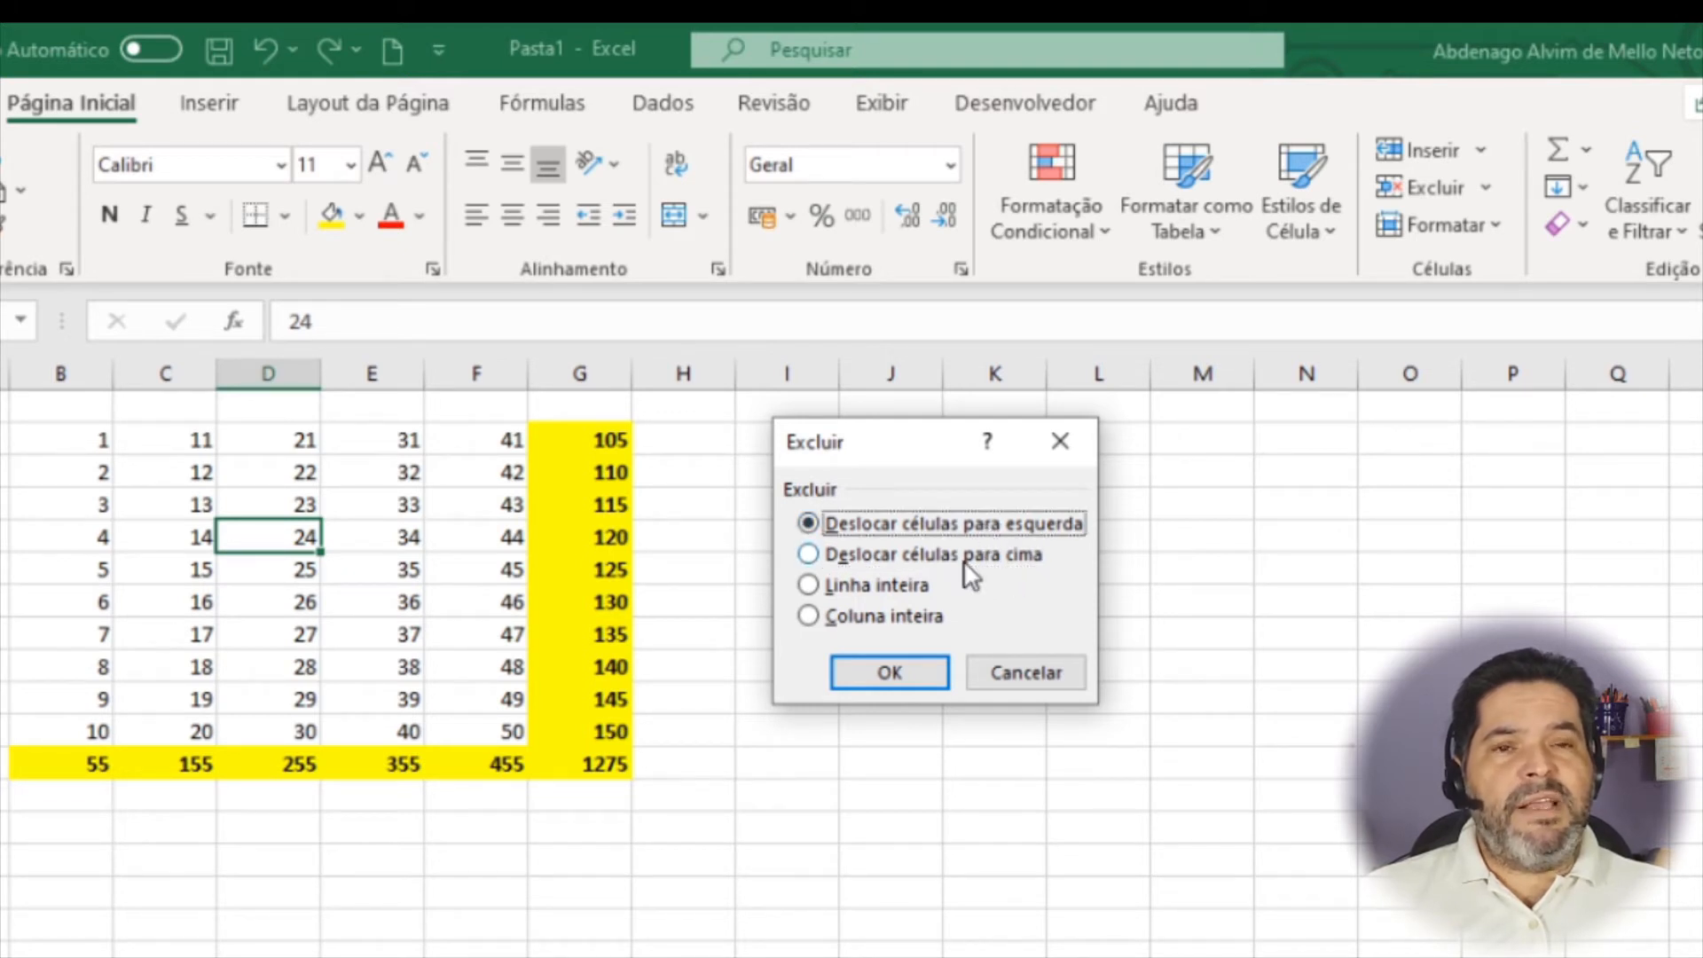
pyautogui.click(887, 679)
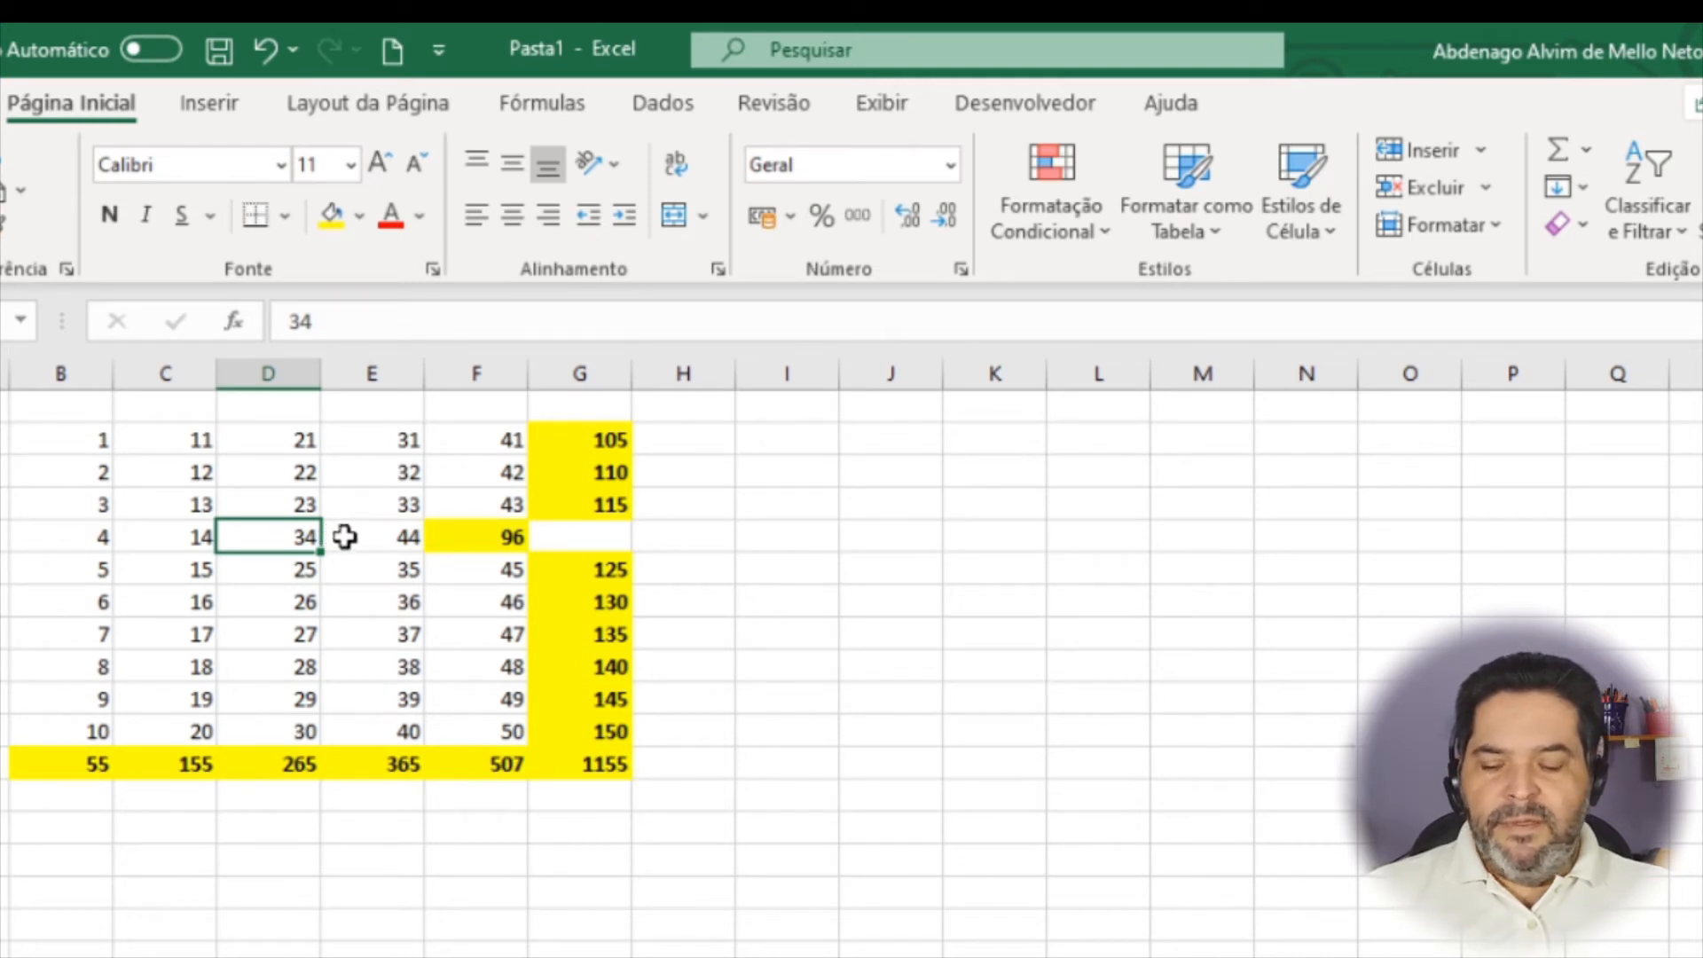
pyautogui.hotkey('ctrl', 'z')
# Step: Delete the cells of the horizontal range C5:E5 and undo the deletion
pyautogui.moveTo(181, 536); pyautogui.dragTo(390, 537)
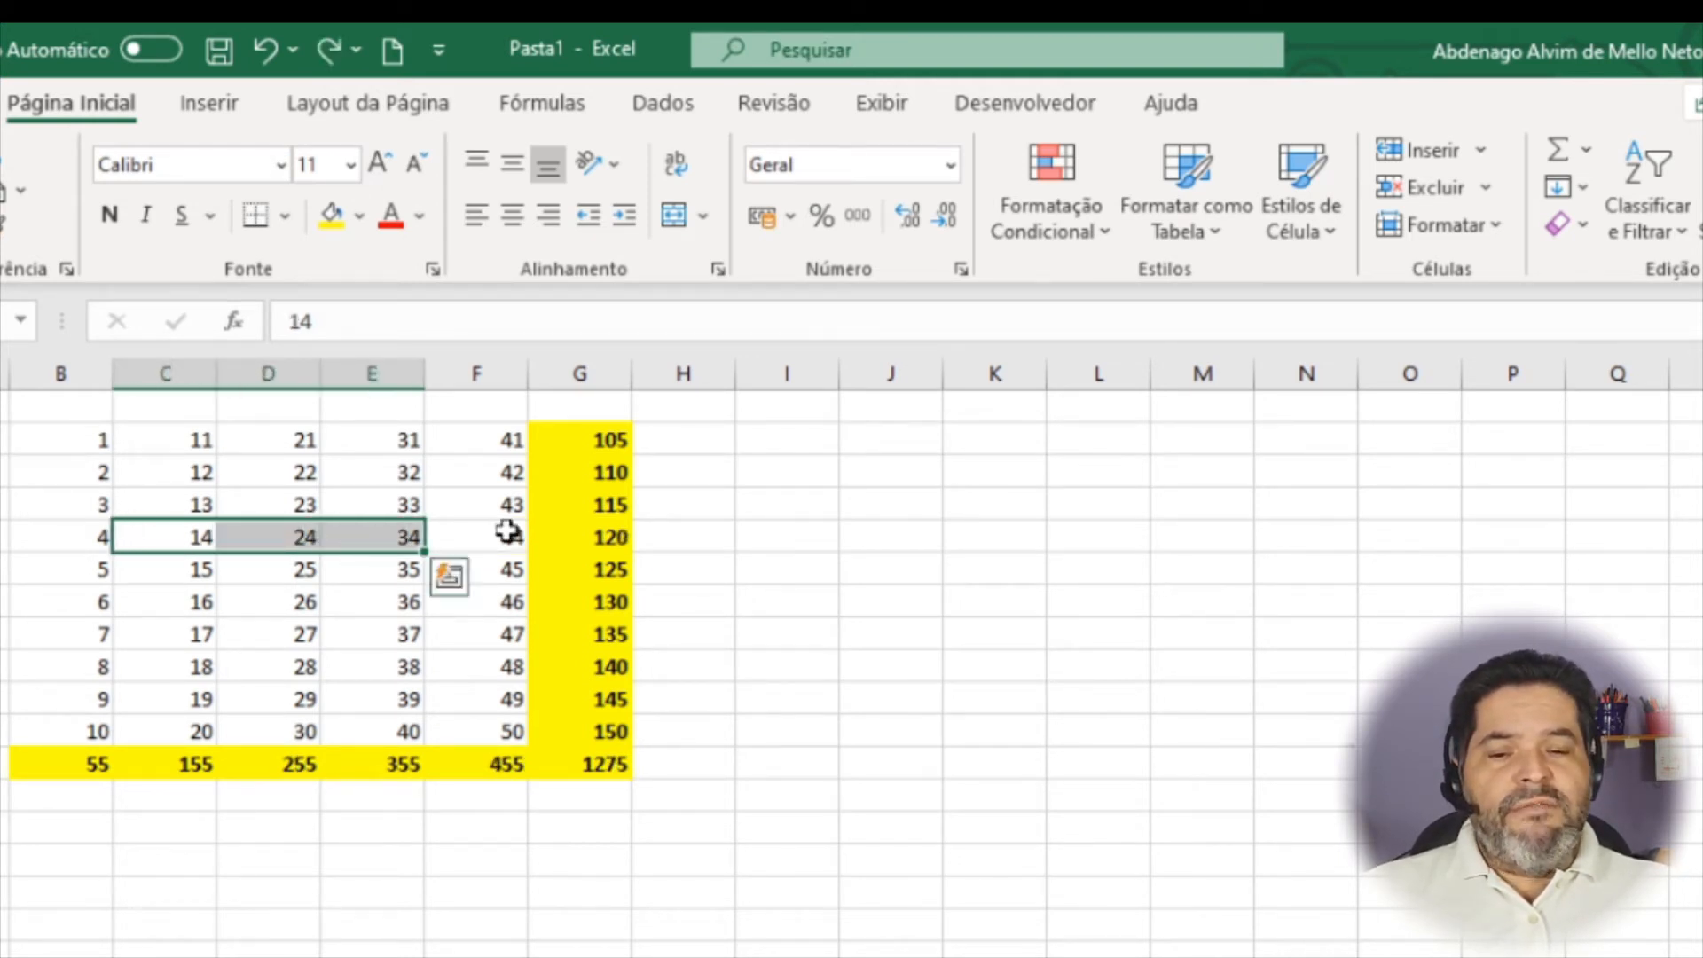
pyautogui.click(1445, 186)
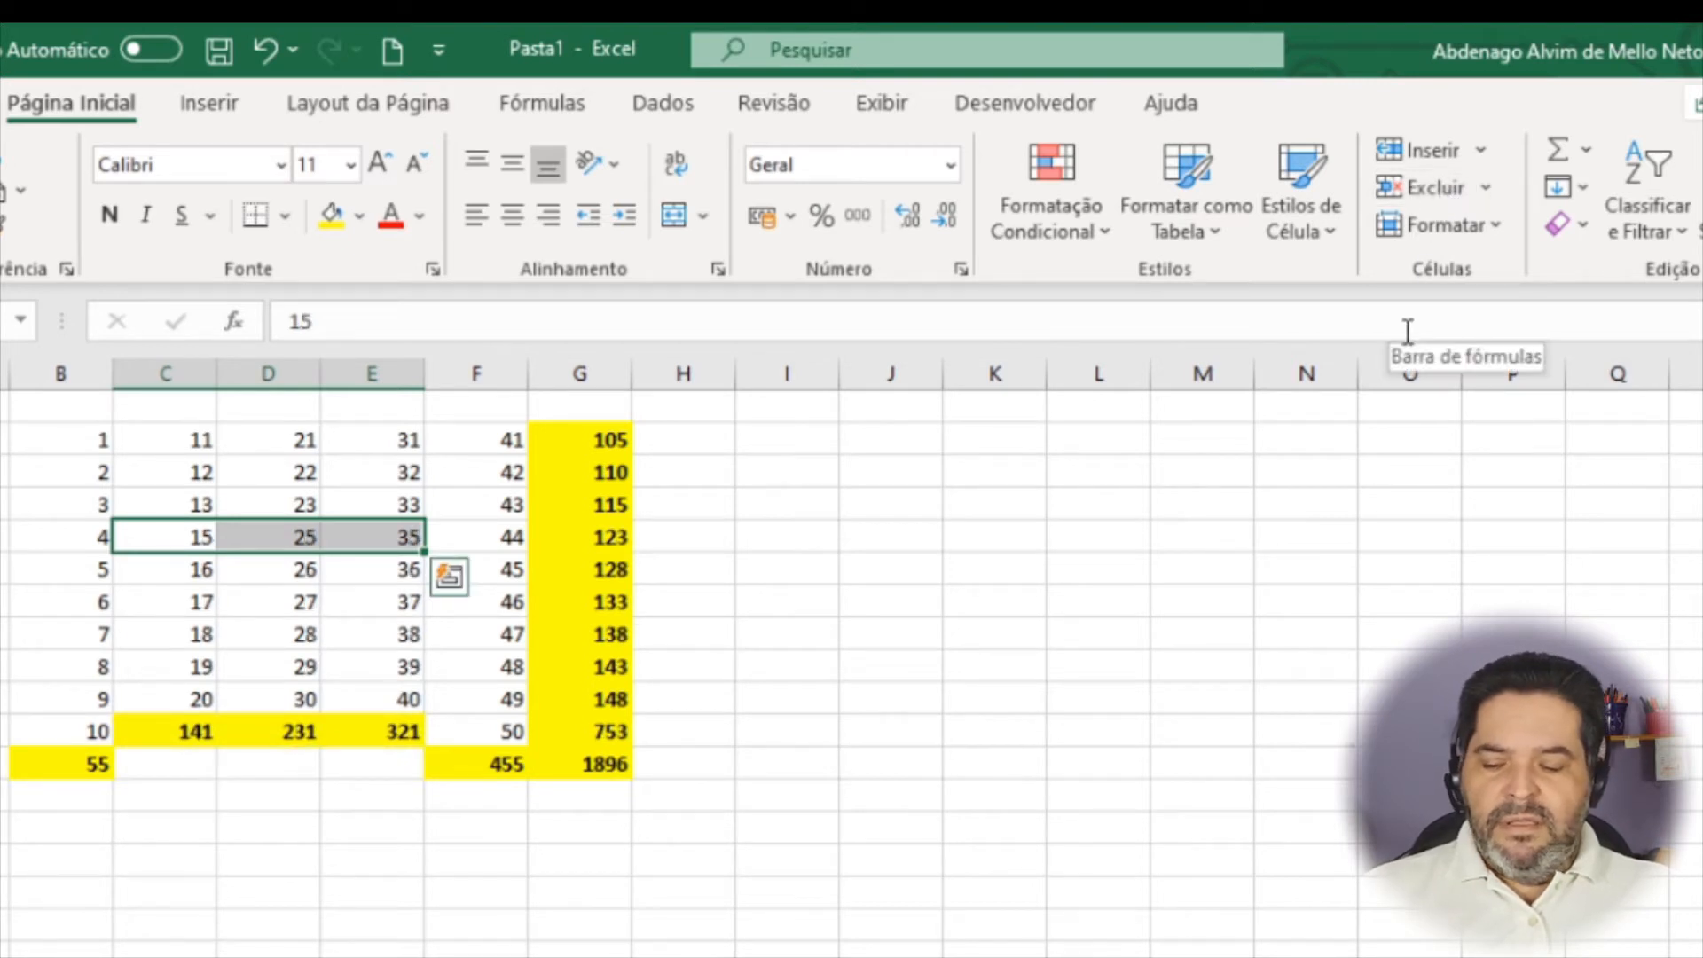
pyautogui.hotkey('ctrl', 'z')
# Step: Delete the cells of the vertical range C4:C8 and undo the deletion
pyautogui.moveTo(201, 502); pyautogui.dragTo(192, 635)
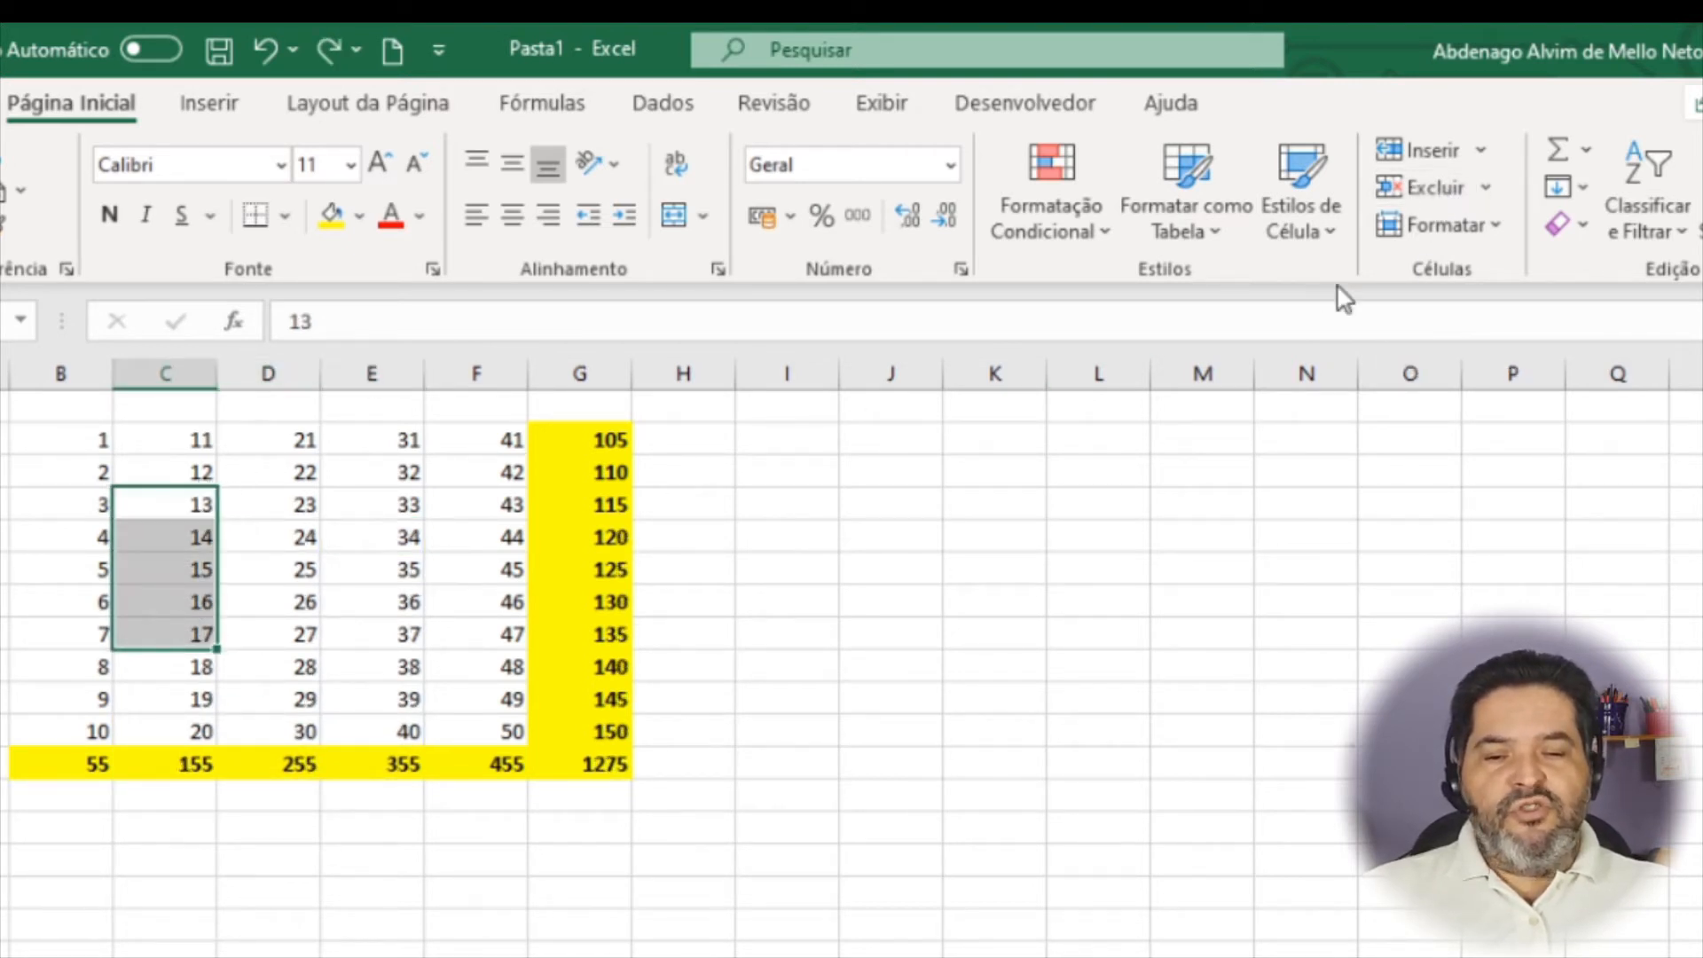
pyautogui.click(1427, 190)
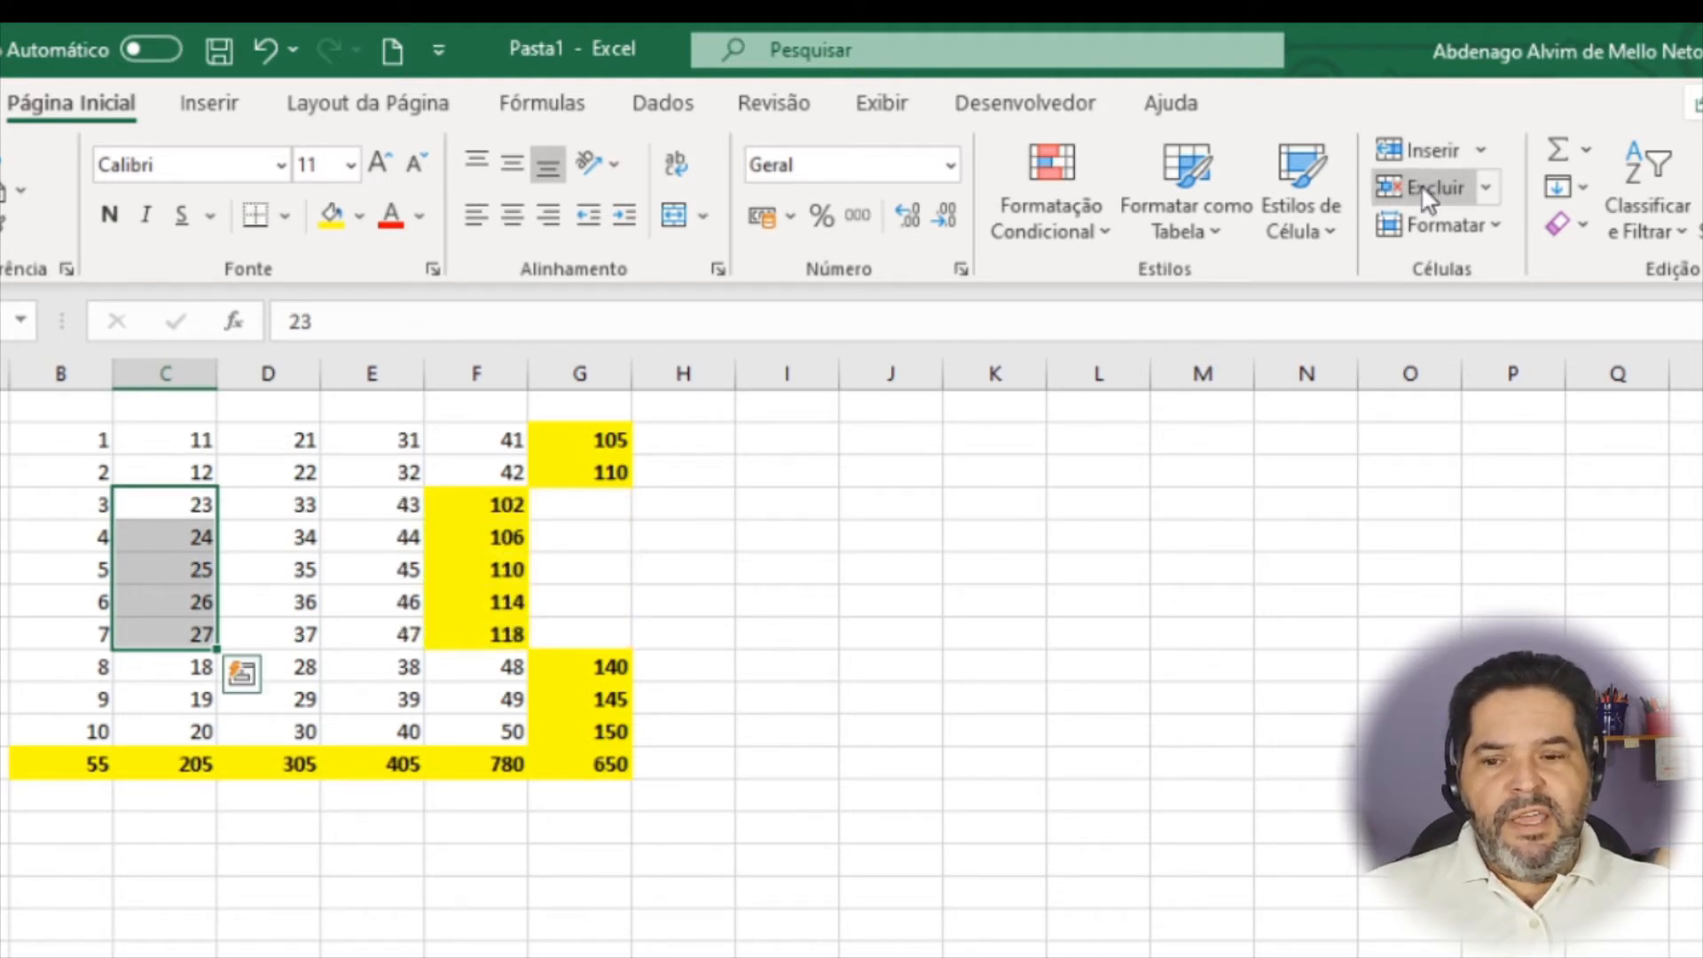
pyautogui.hotkey('ctrl', 'z')
# Step: Delete the whole sheet row containing cell D5 and undo the deletion
pyautogui.click(253, 543)
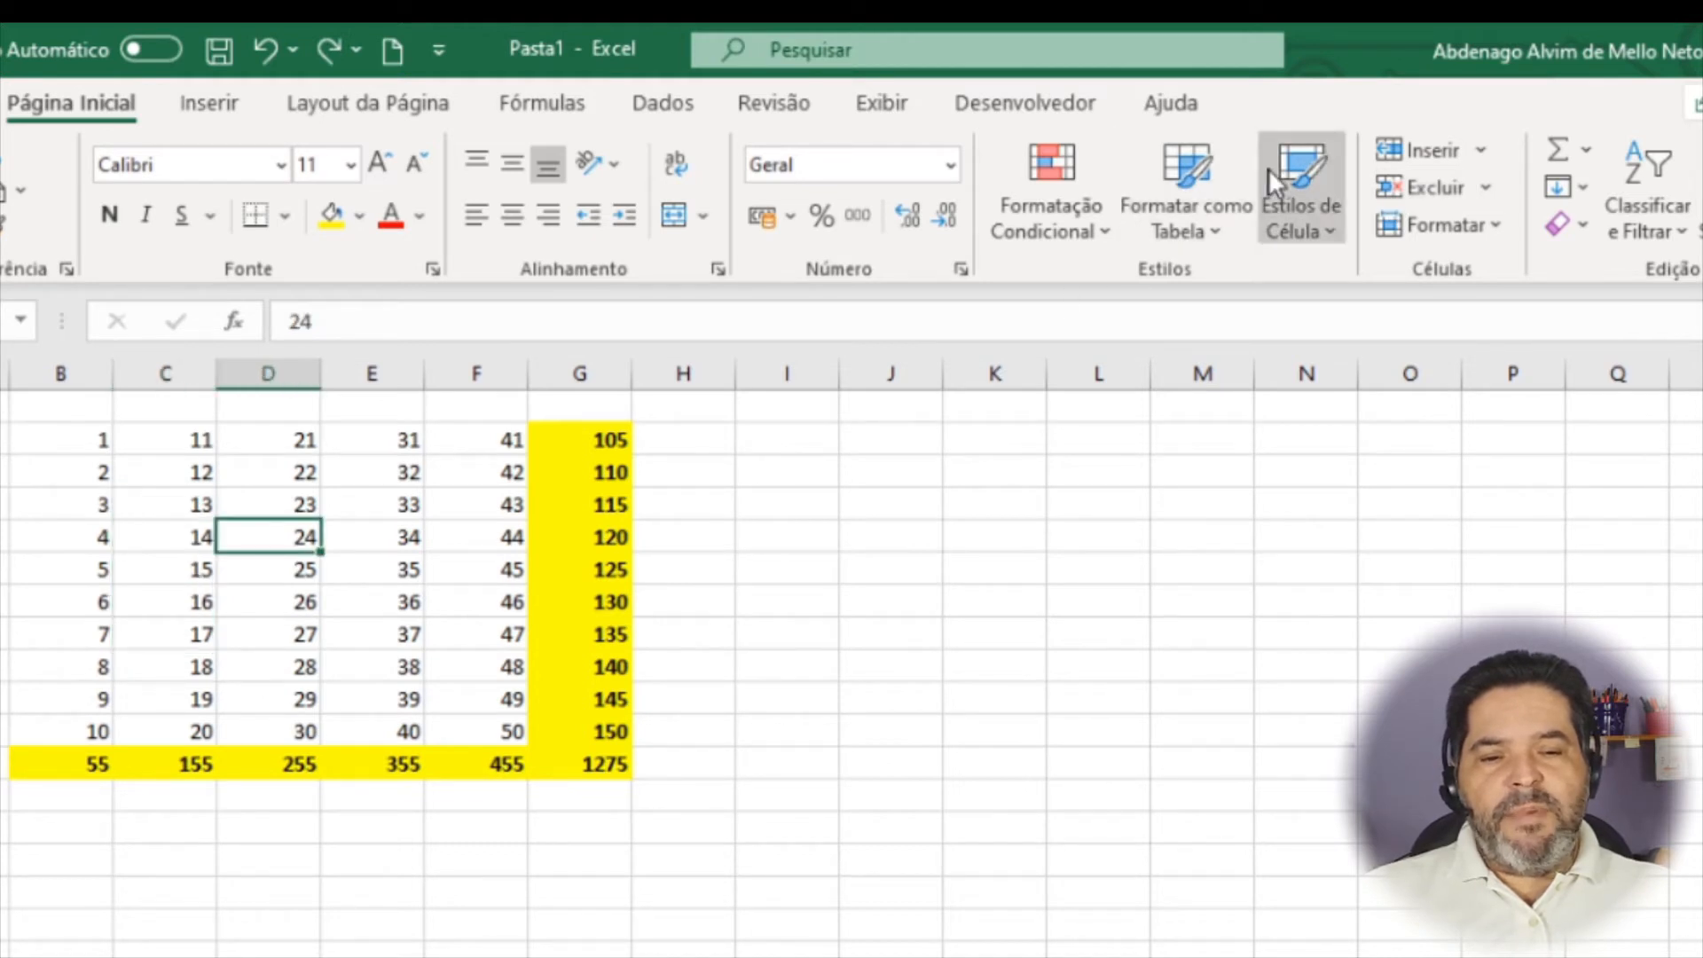
pyautogui.click(1487, 182)
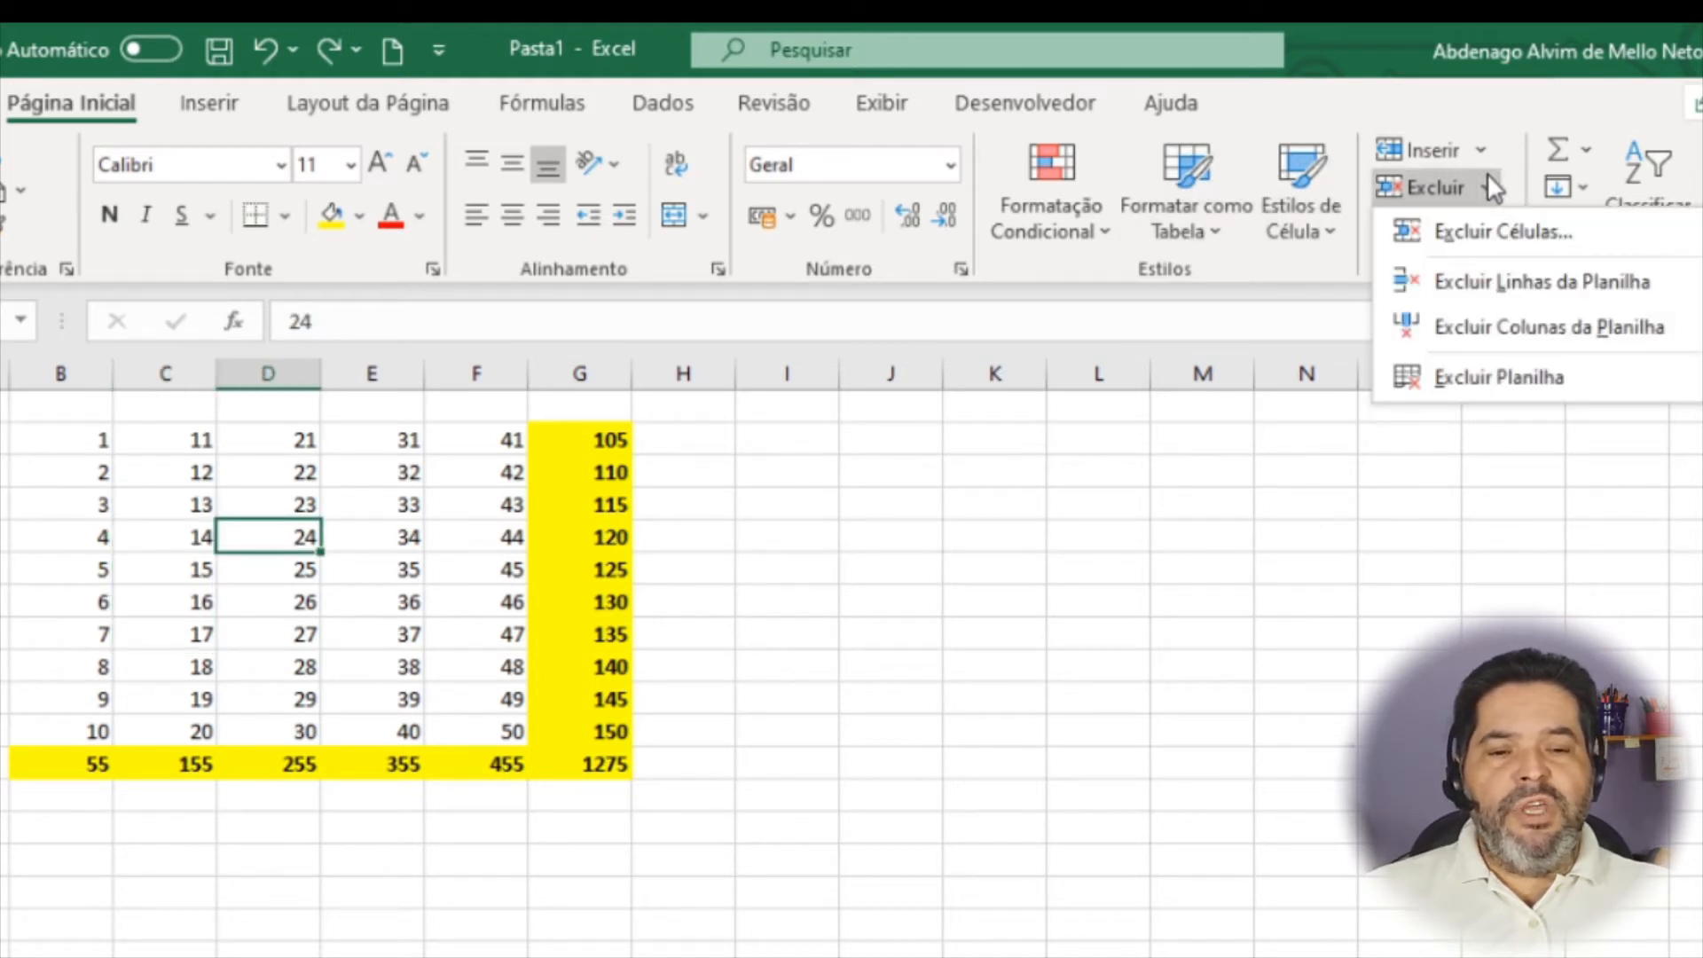
pyautogui.click(1552, 291)
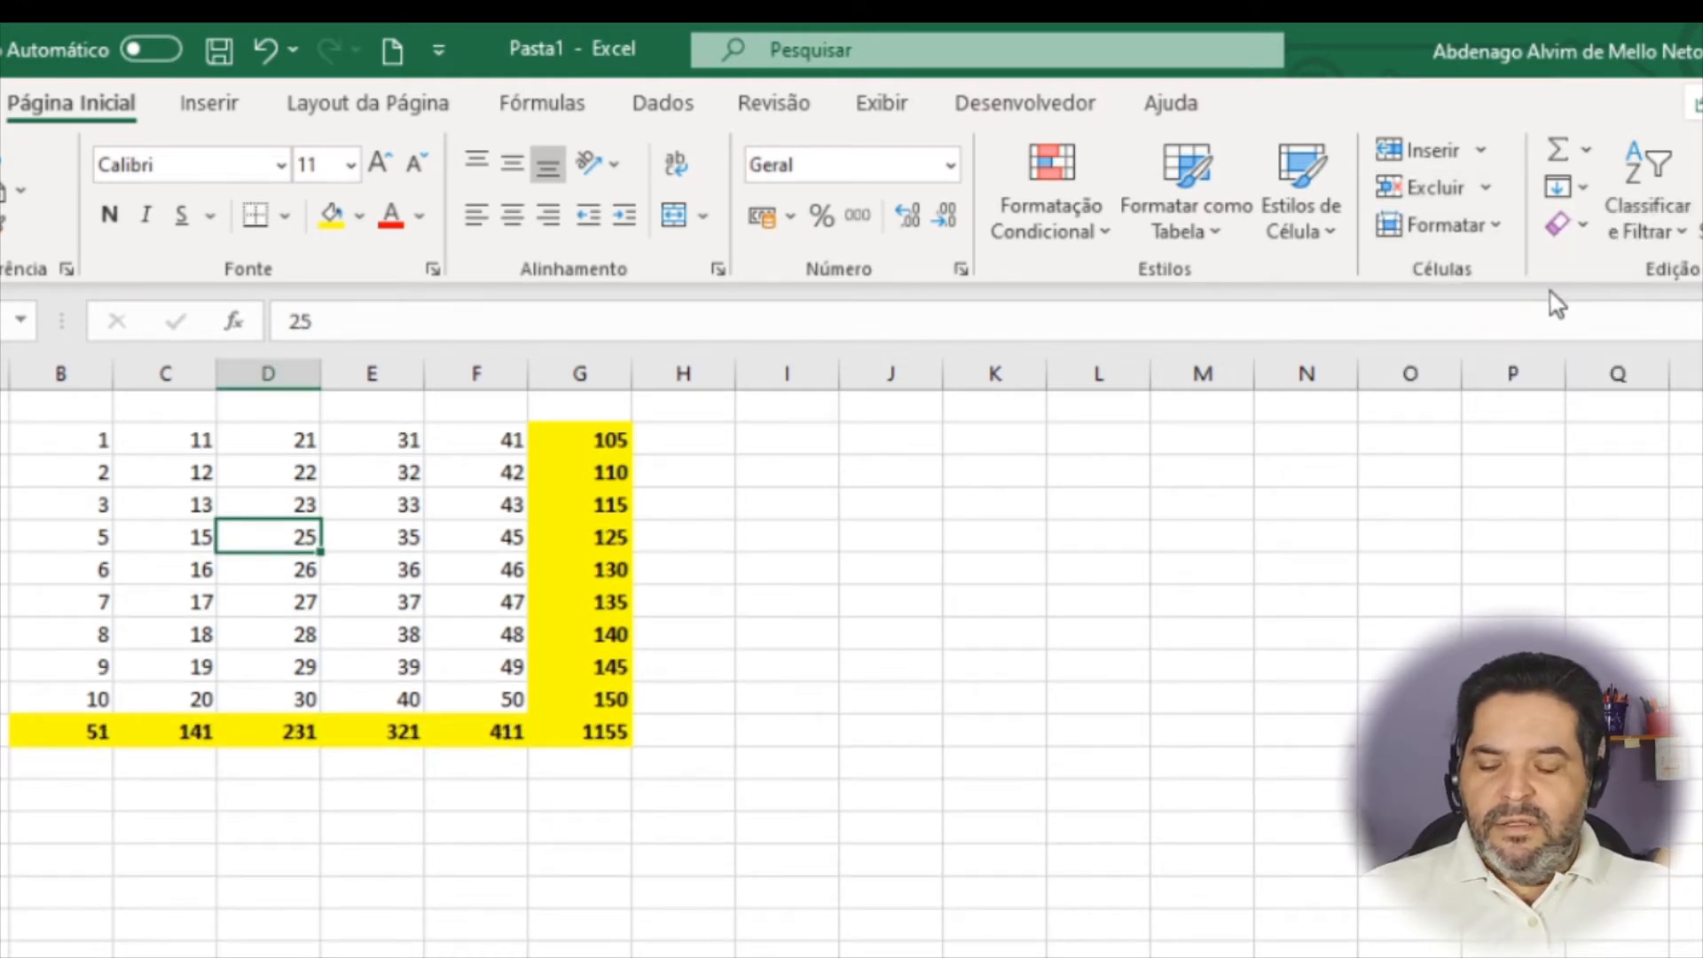
pyautogui.hotkey('ctrl', 'z')
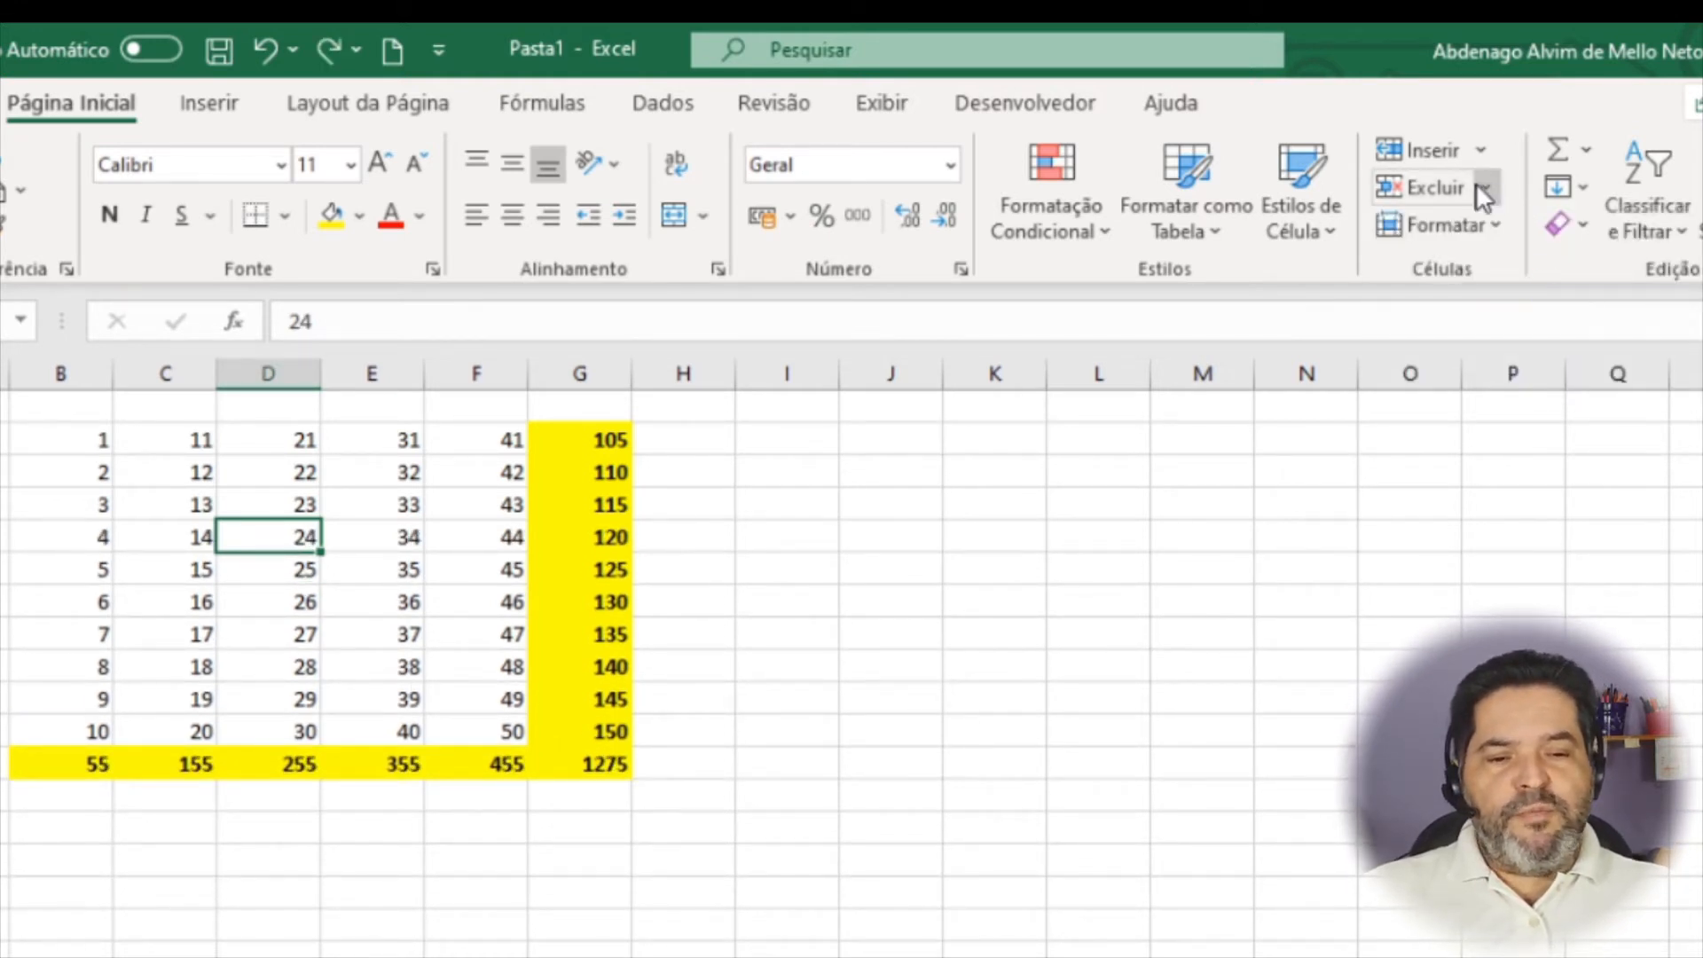
# Step: Delete the whole sheet column containing cell D5
pyautogui.click(1482, 191)
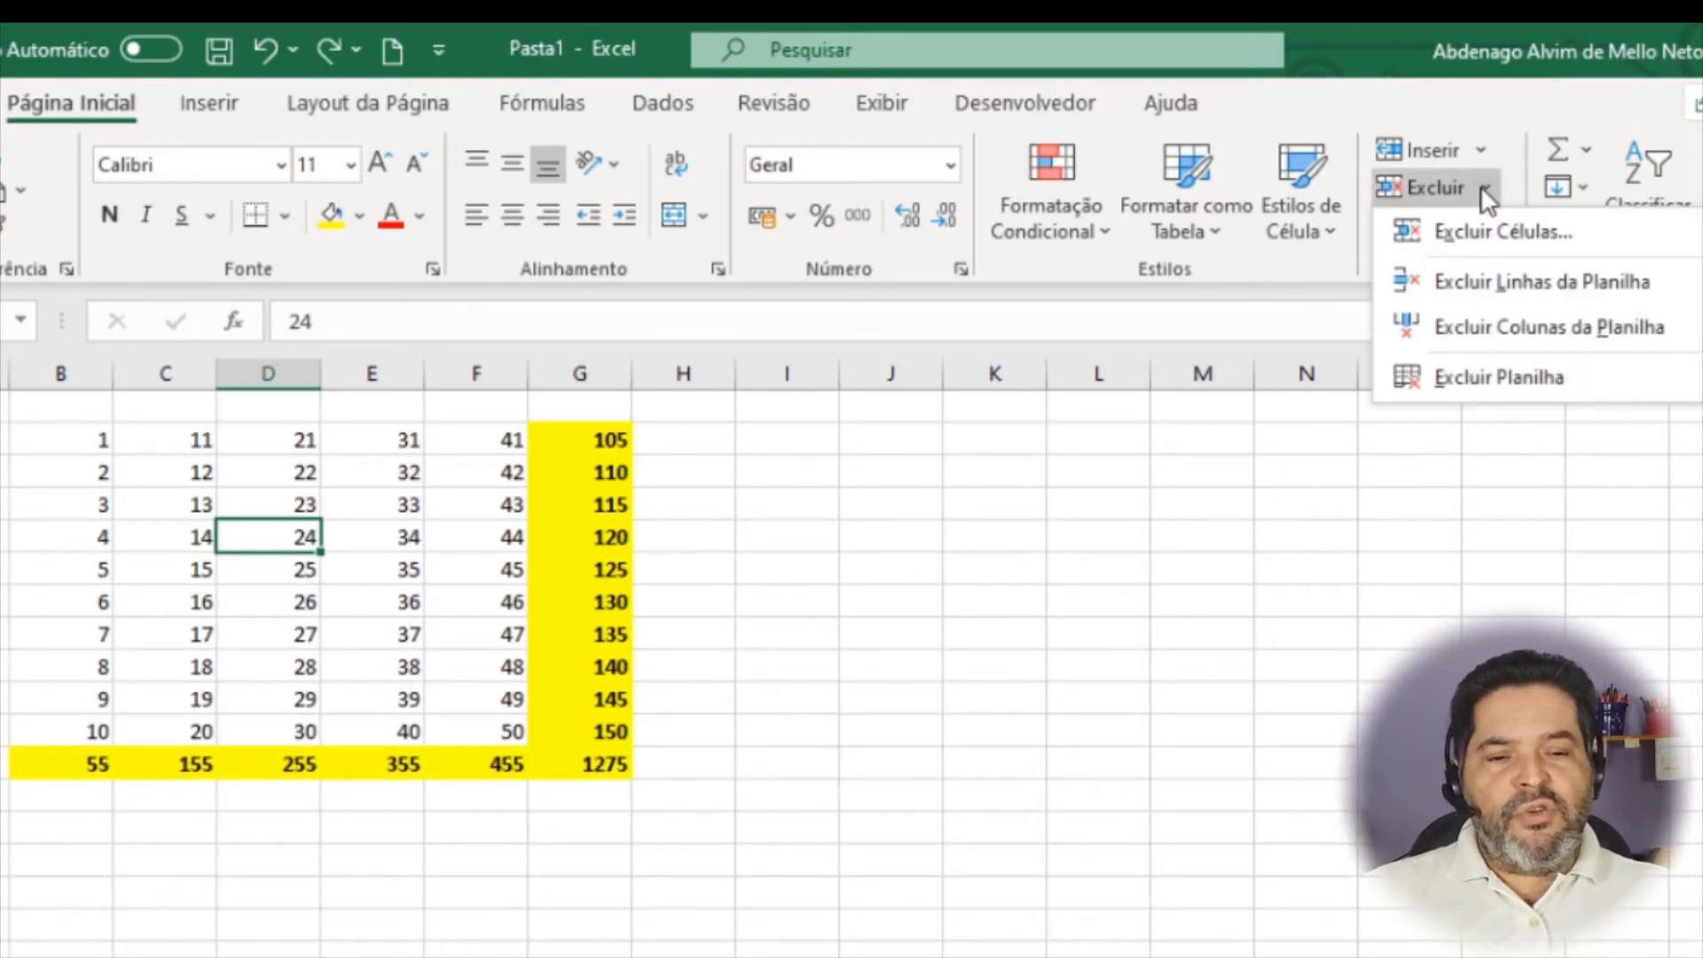
pyautogui.click(1559, 330)
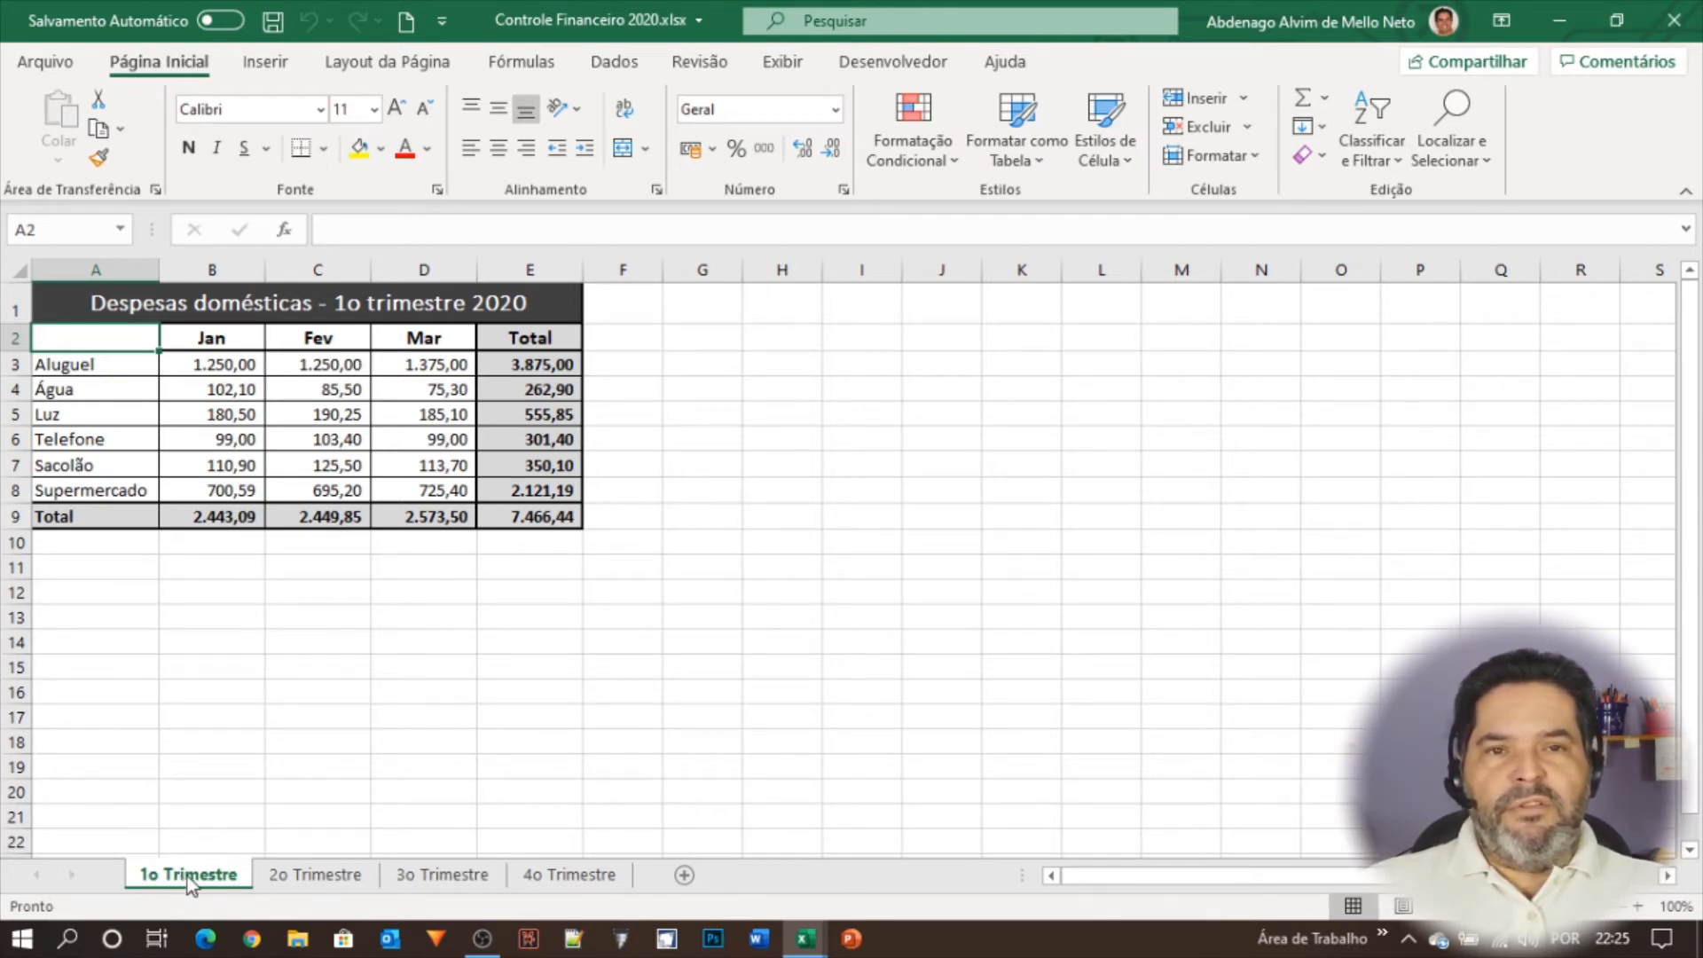
# Step: Look through the four quarterly sheets of Controle Financeiro 2020.xlsx and place a copy of 2o Trimestre before 1o Trimestre
pyautogui.click(322, 879)
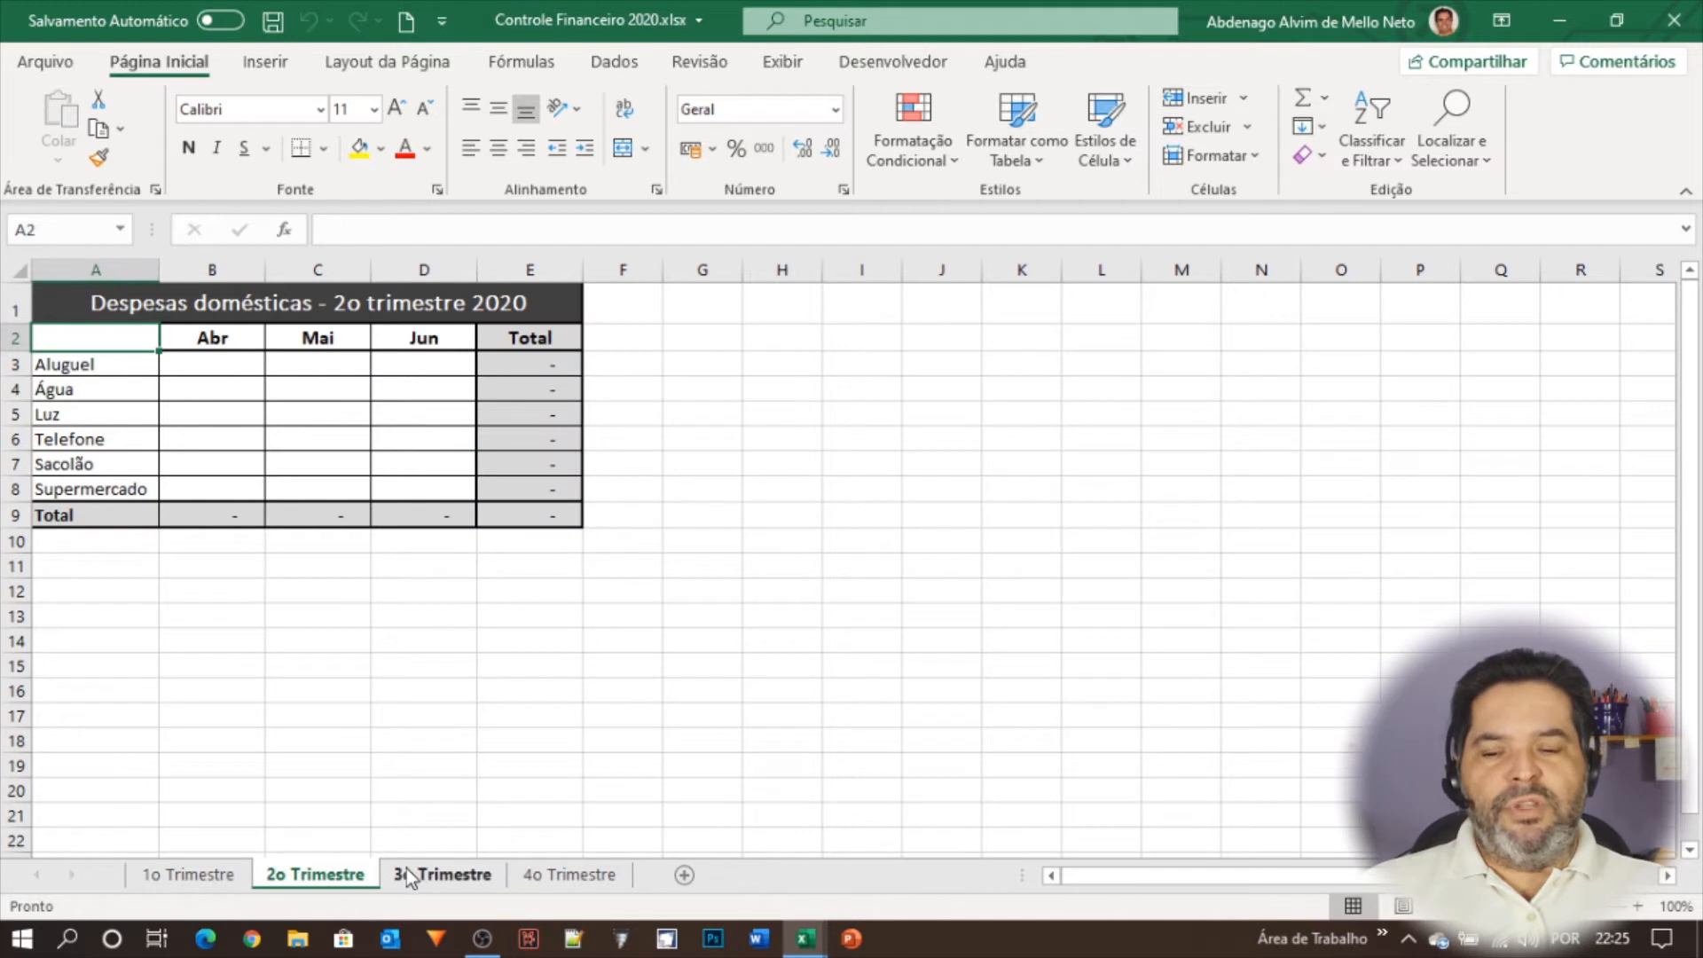
pyautogui.click(430, 882)
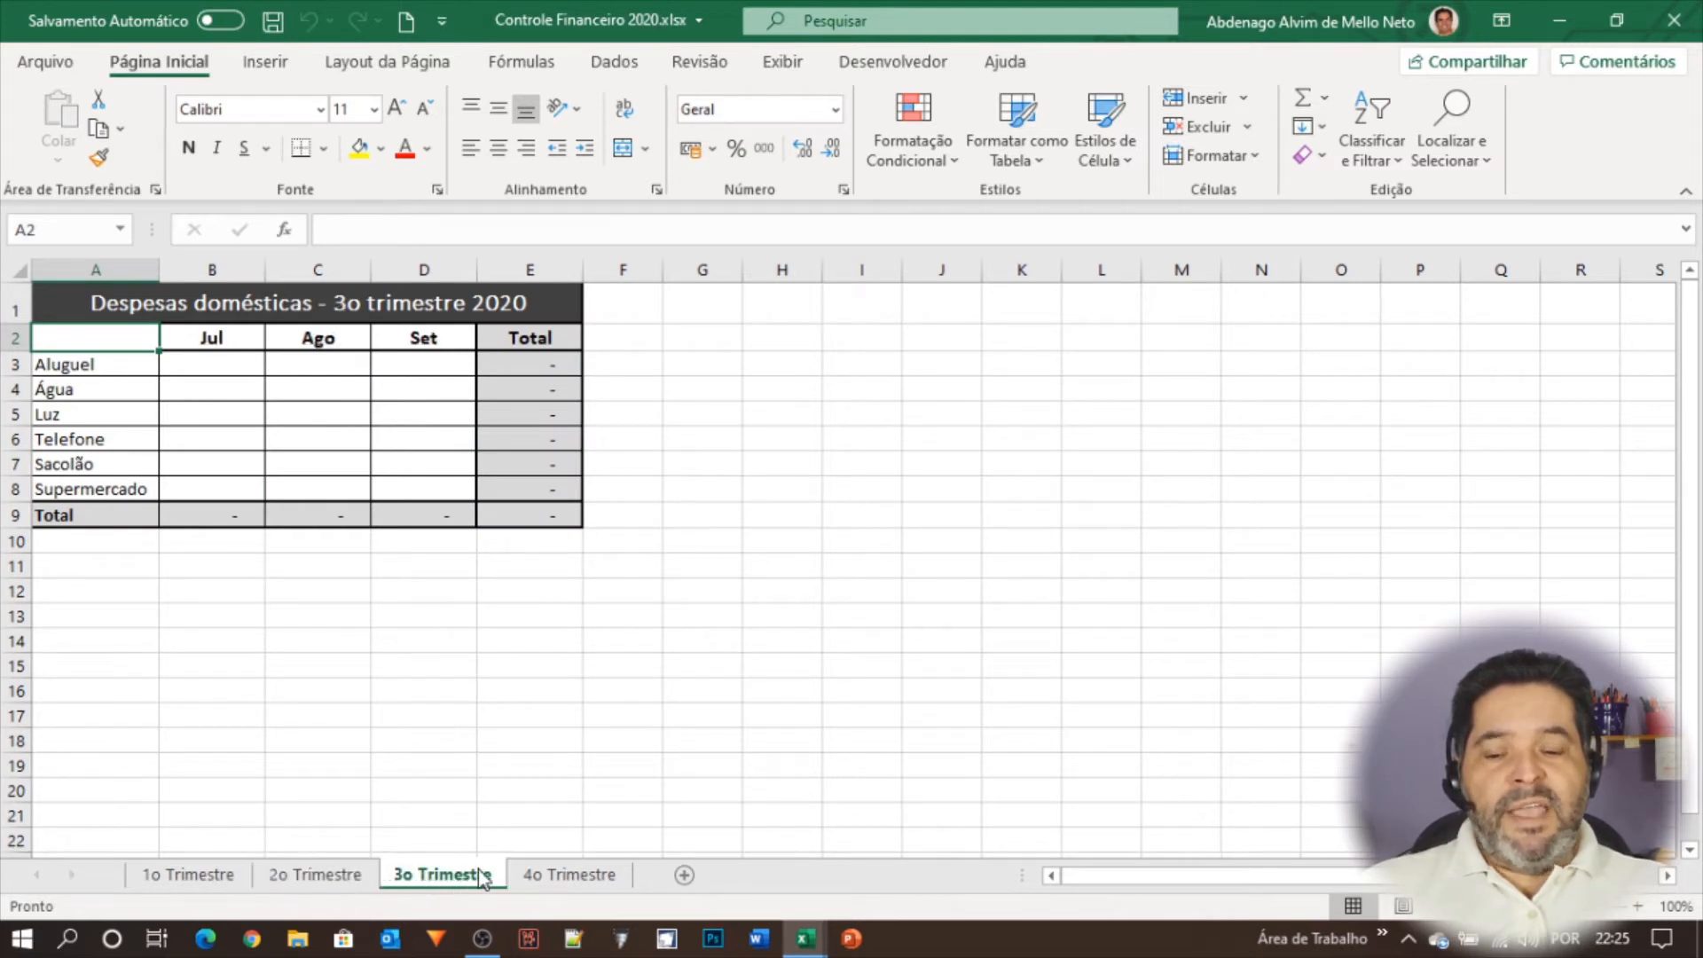
pyautogui.click(559, 876)
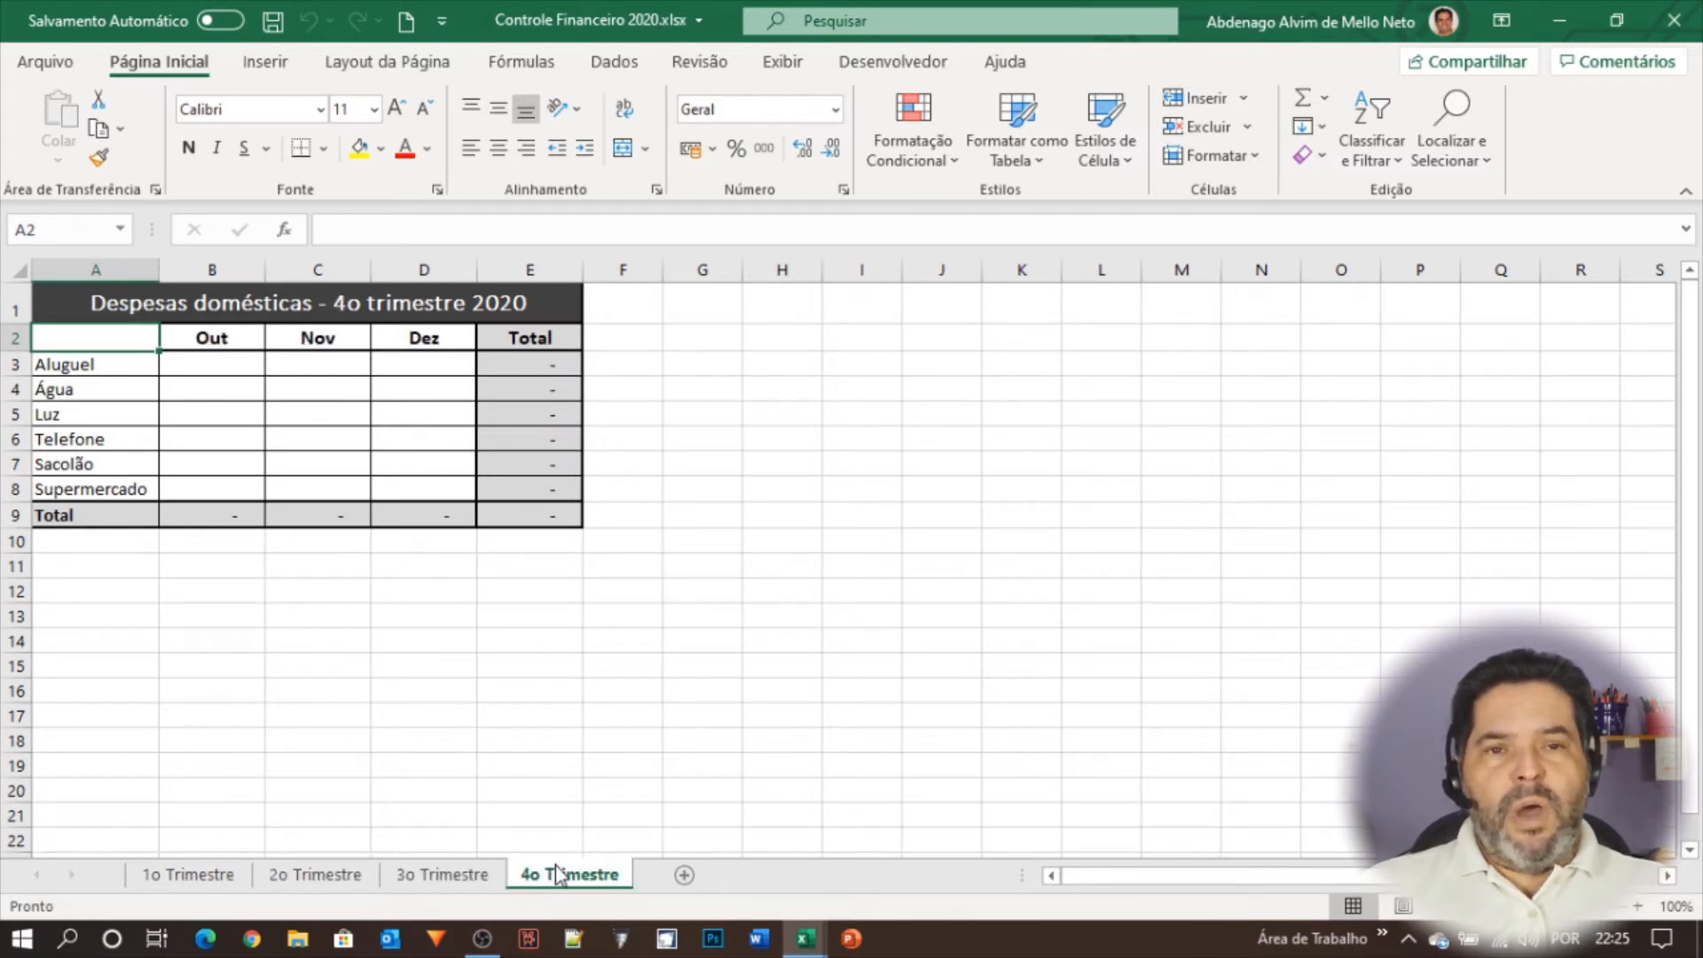
pyautogui.click(155, 878)
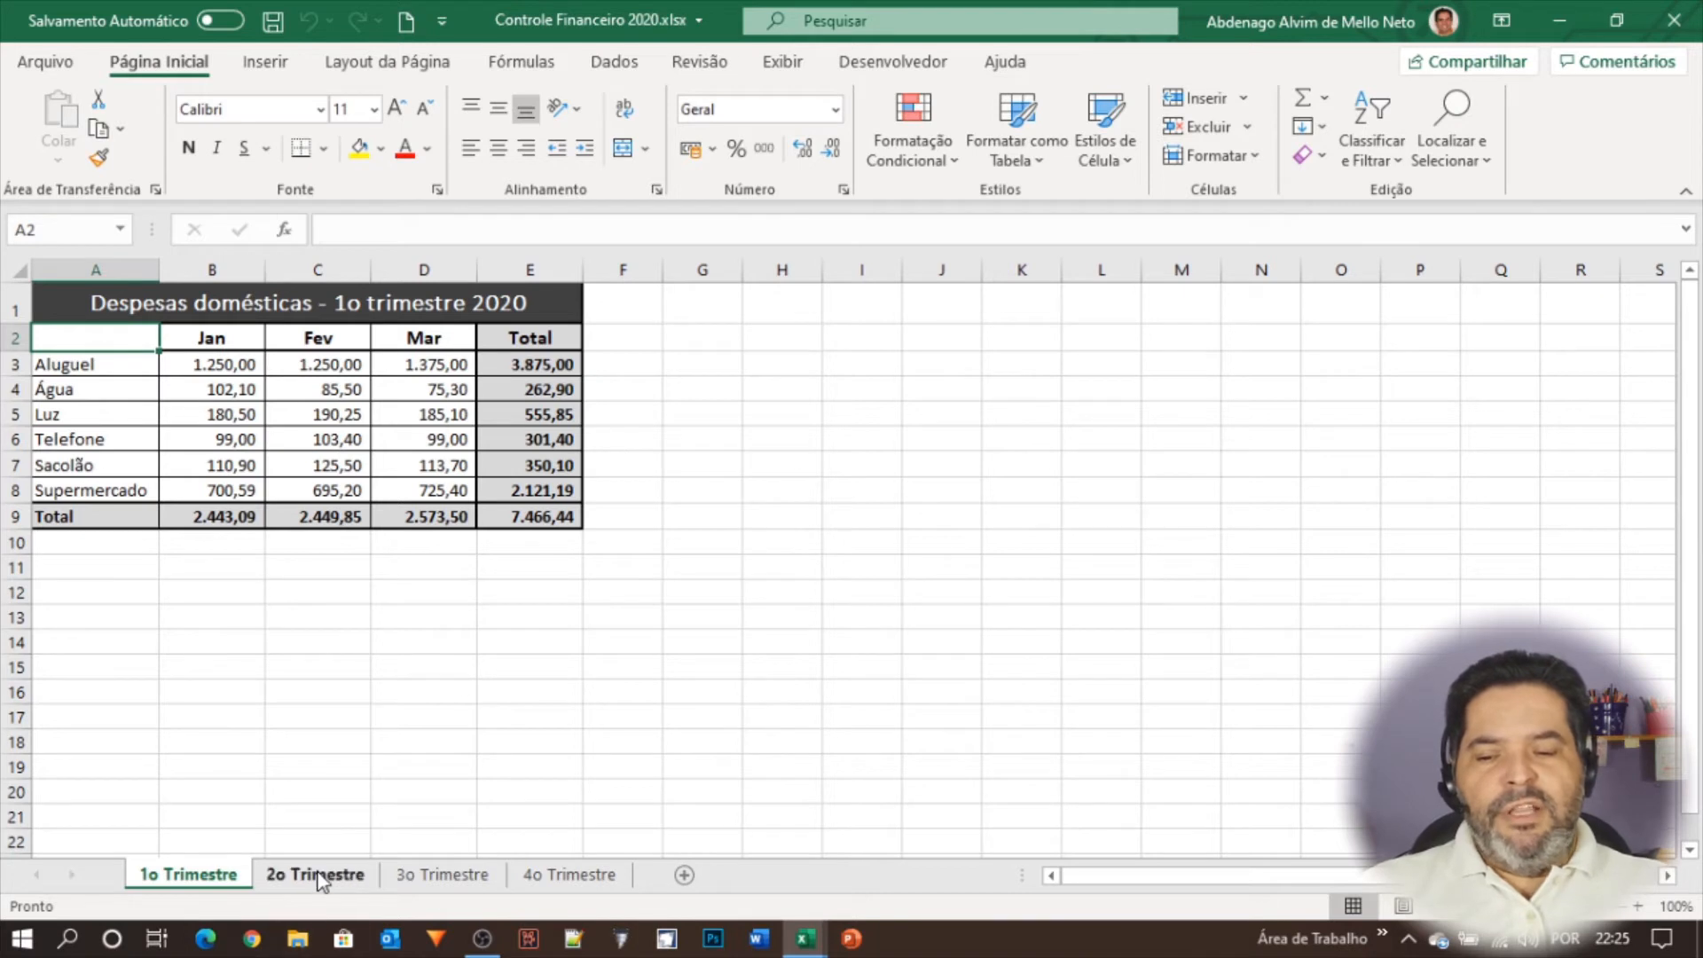
pyautogui.moveTo(335, 881); pyautogui.dragTo(131, 881)
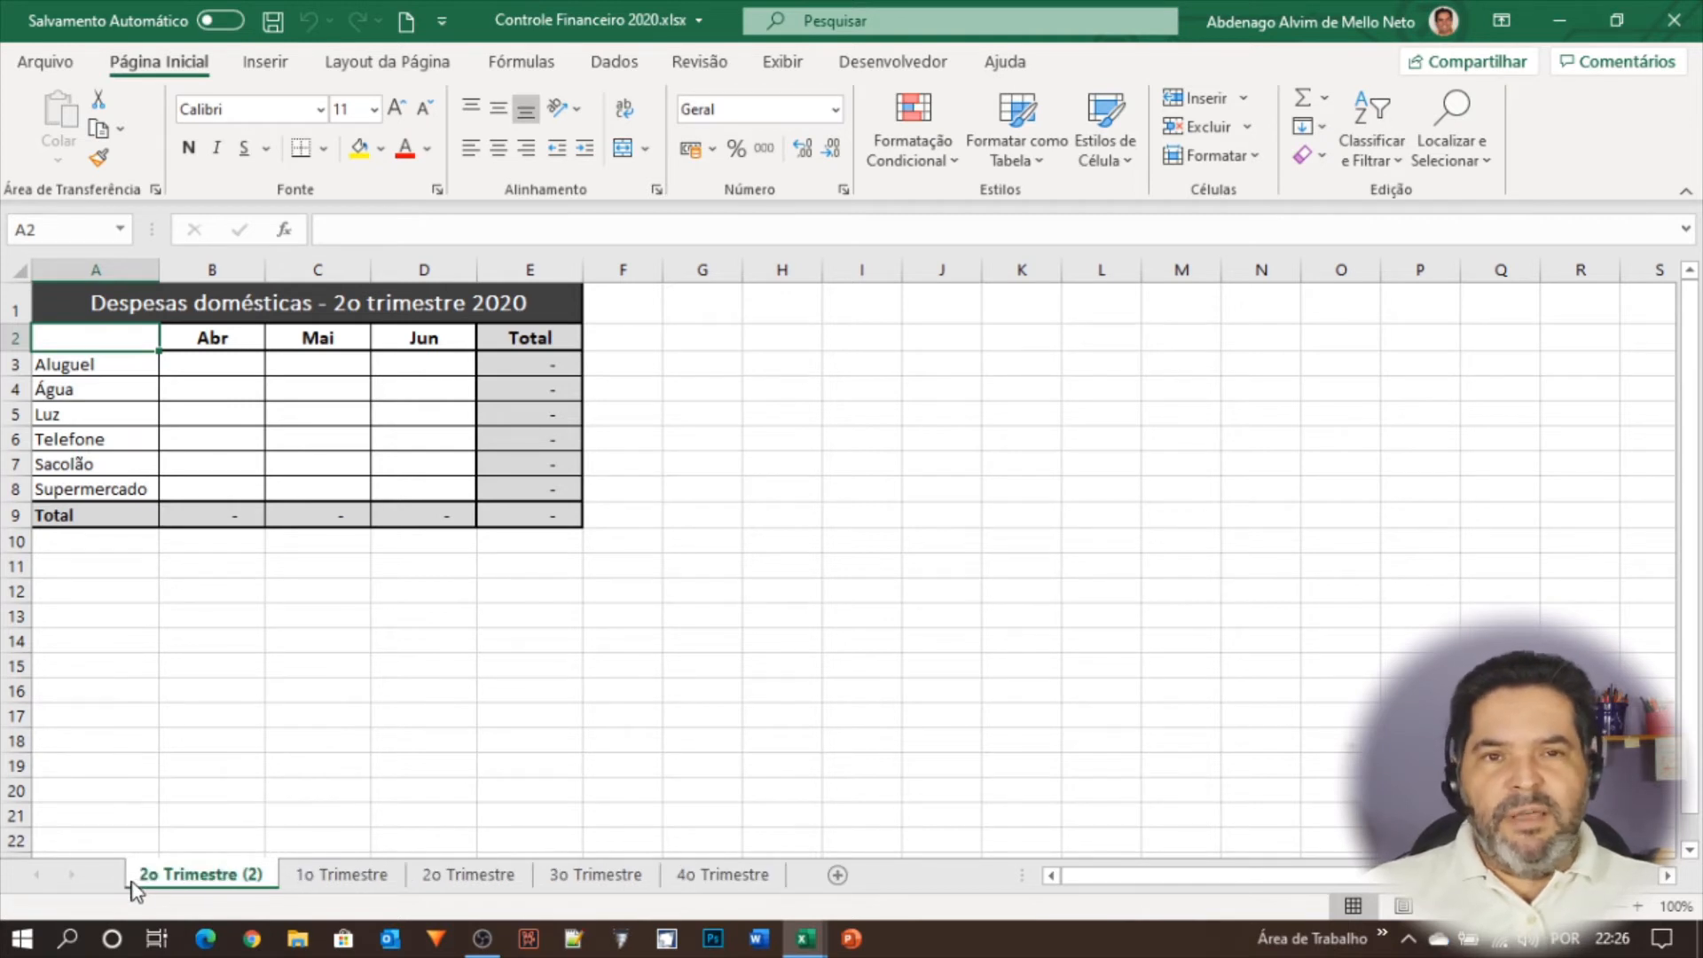
# Step: Rename the copied sheet 2o Trimestre (2) as Resumo Despesas 2020
pyautogui.doubleClick(202, 878)
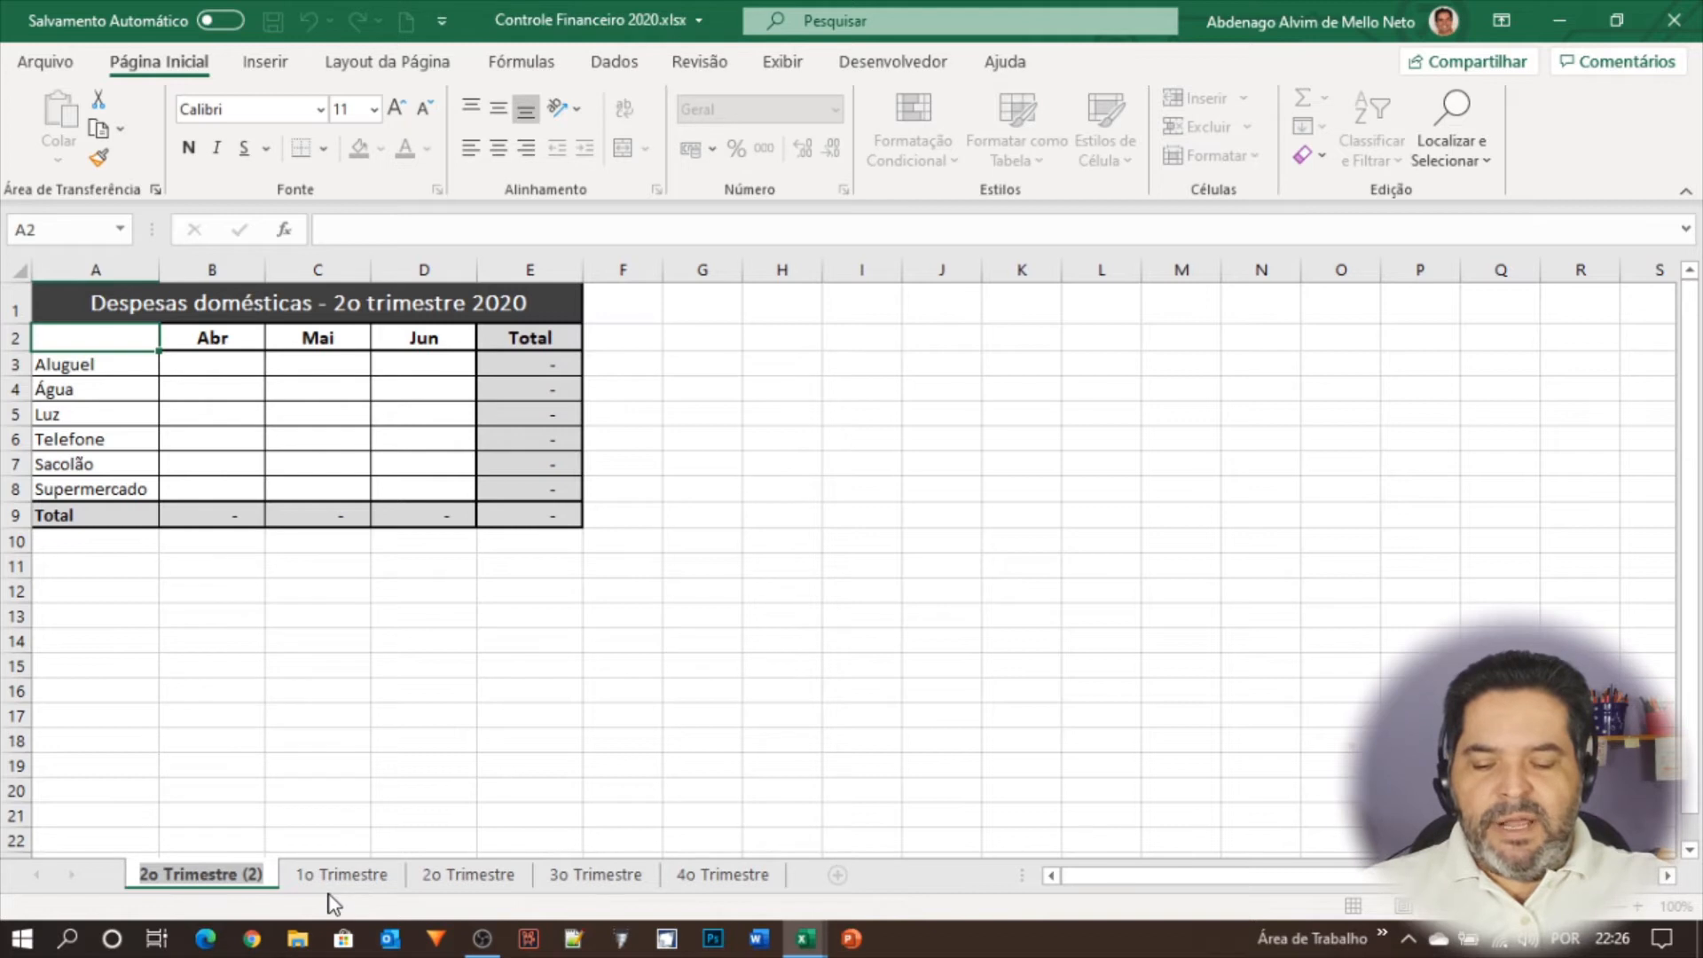
pyautogui.write('Resumo')
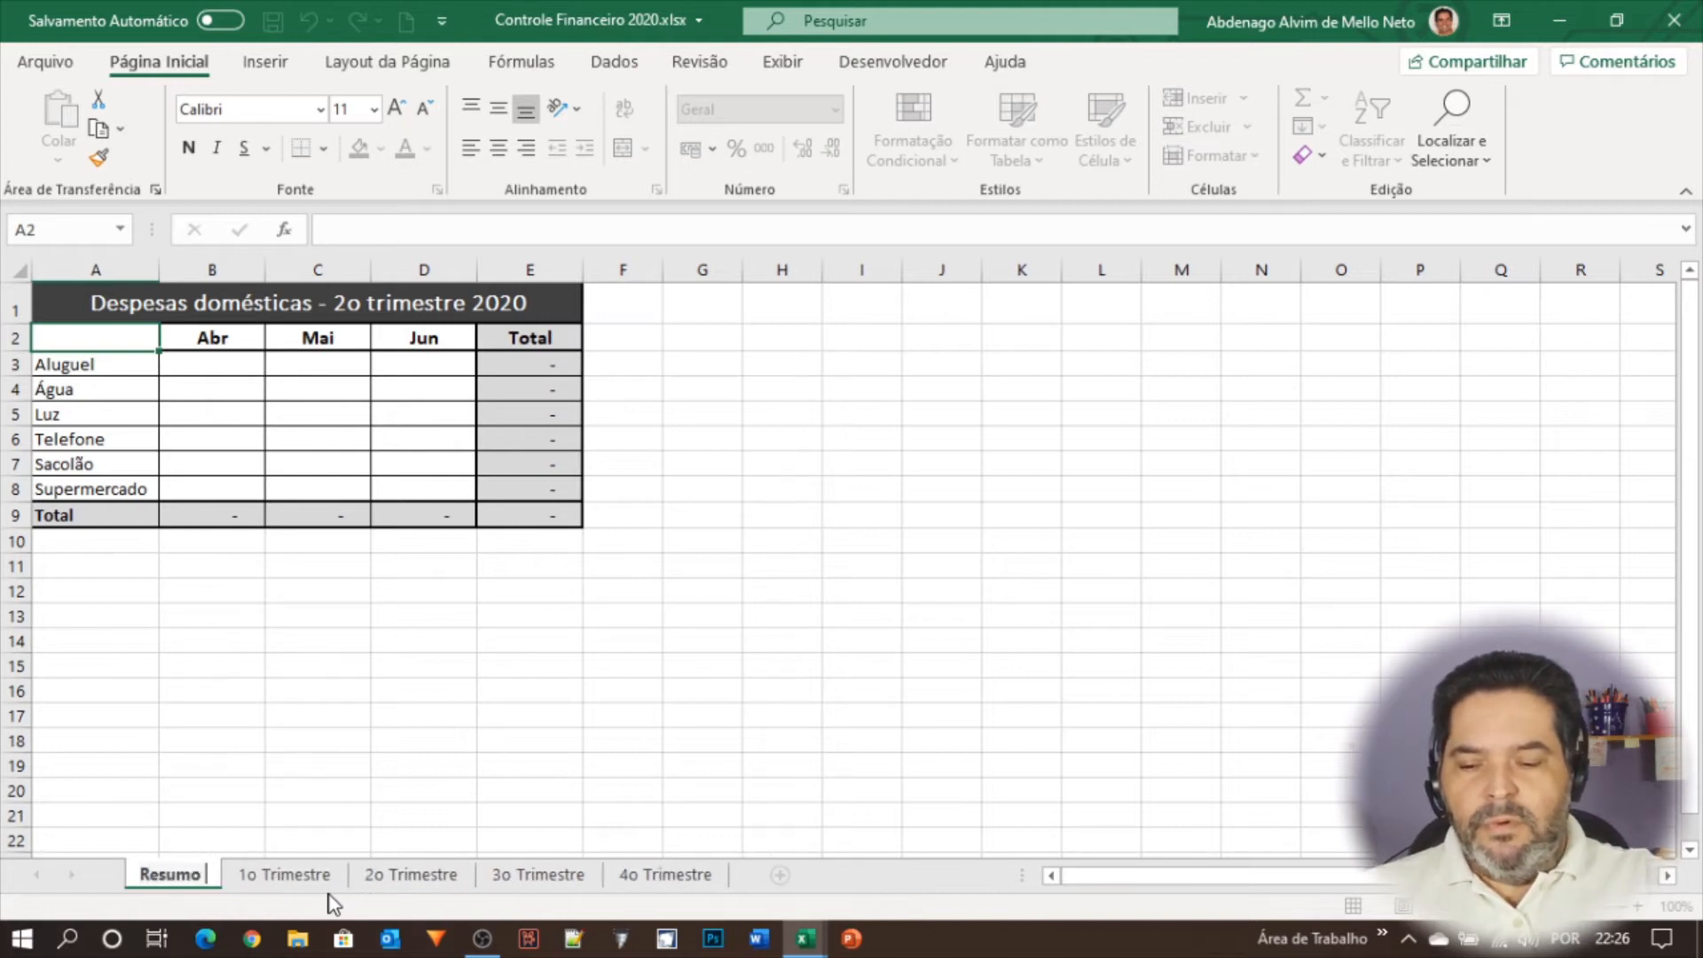
pyautogui.write(' Des')
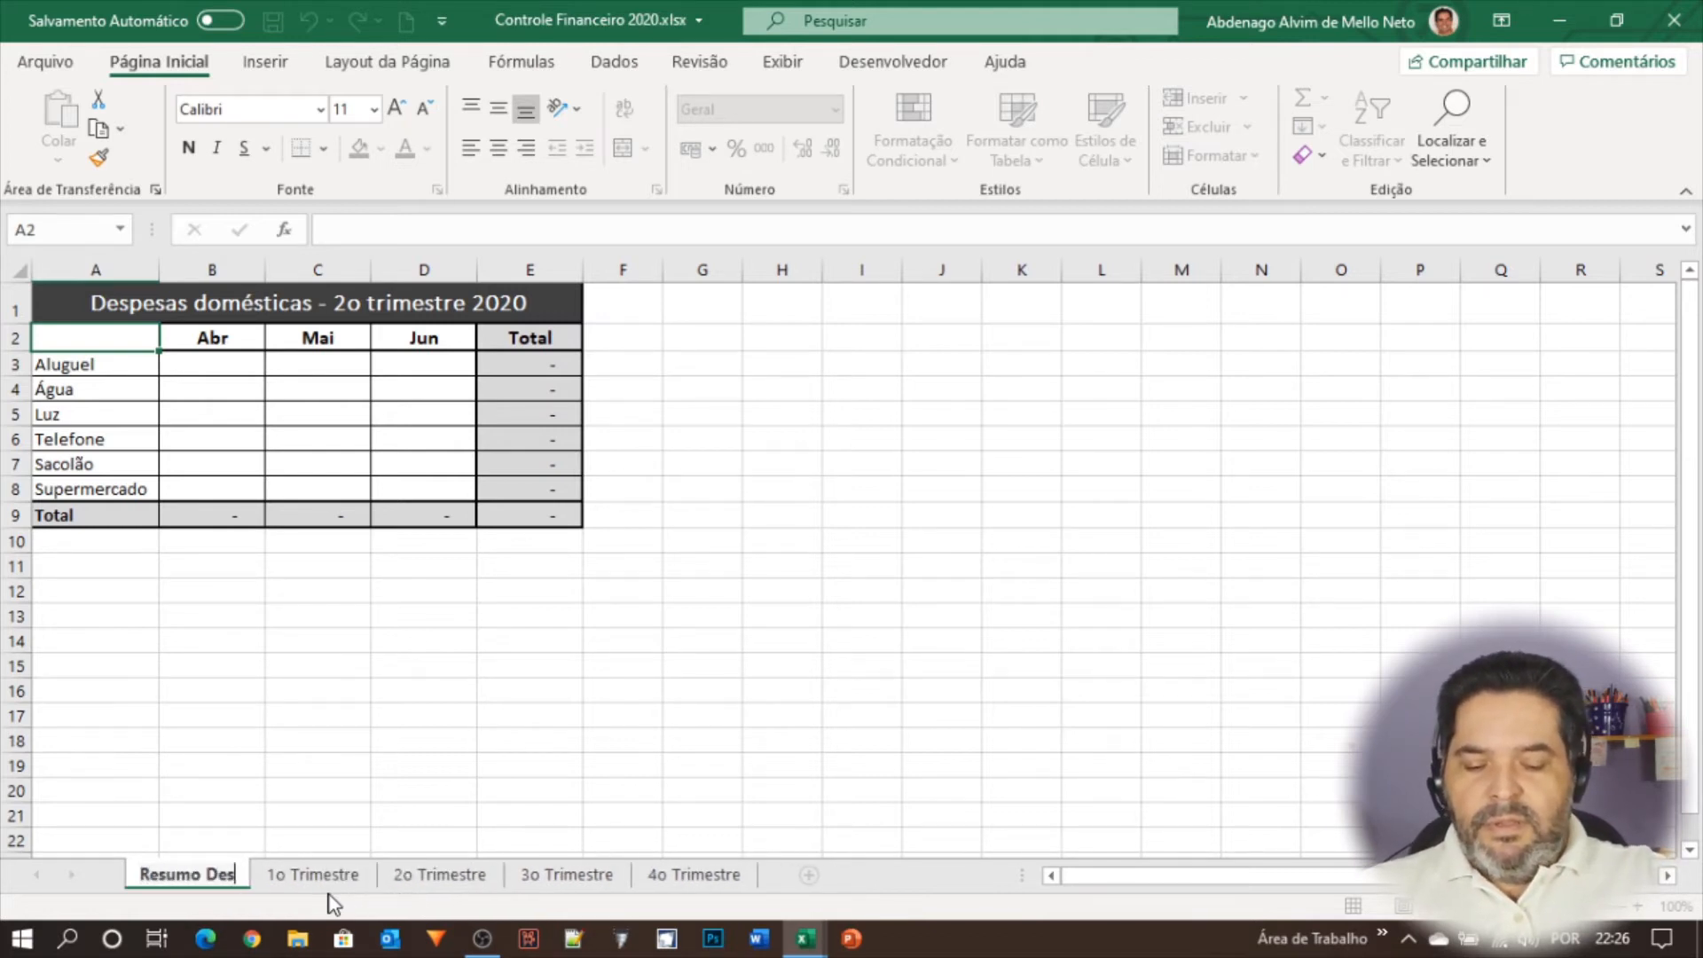
pyautogui.write('pesas')
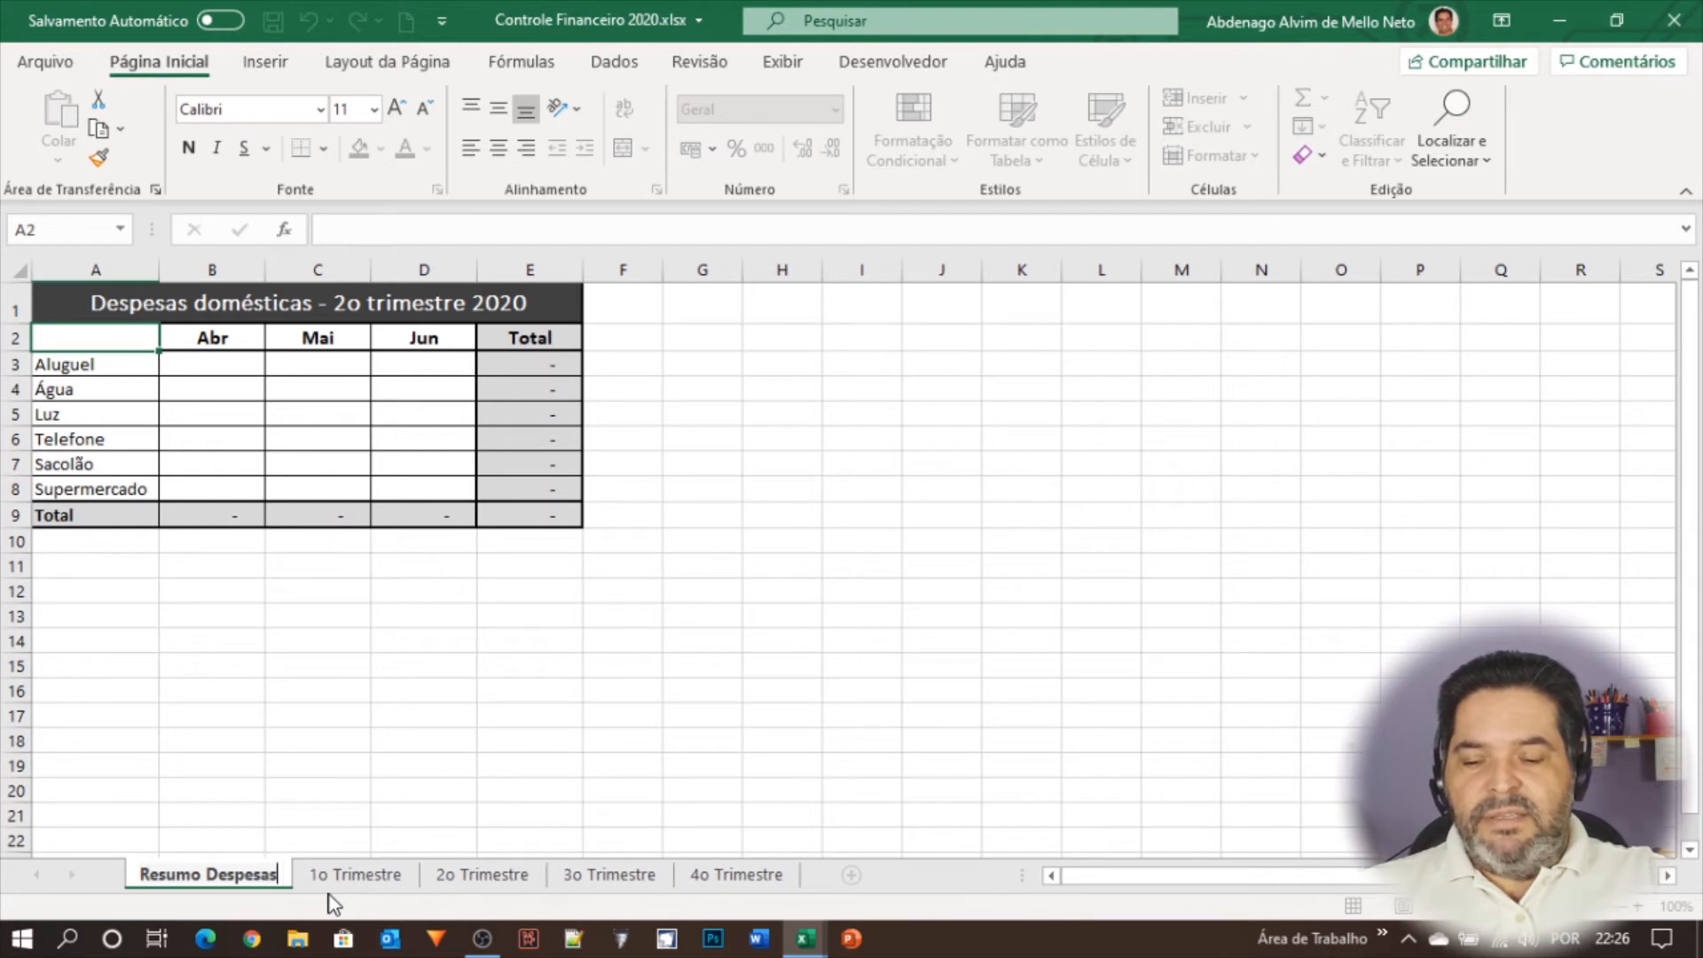
pyautogui.write(' 2020')
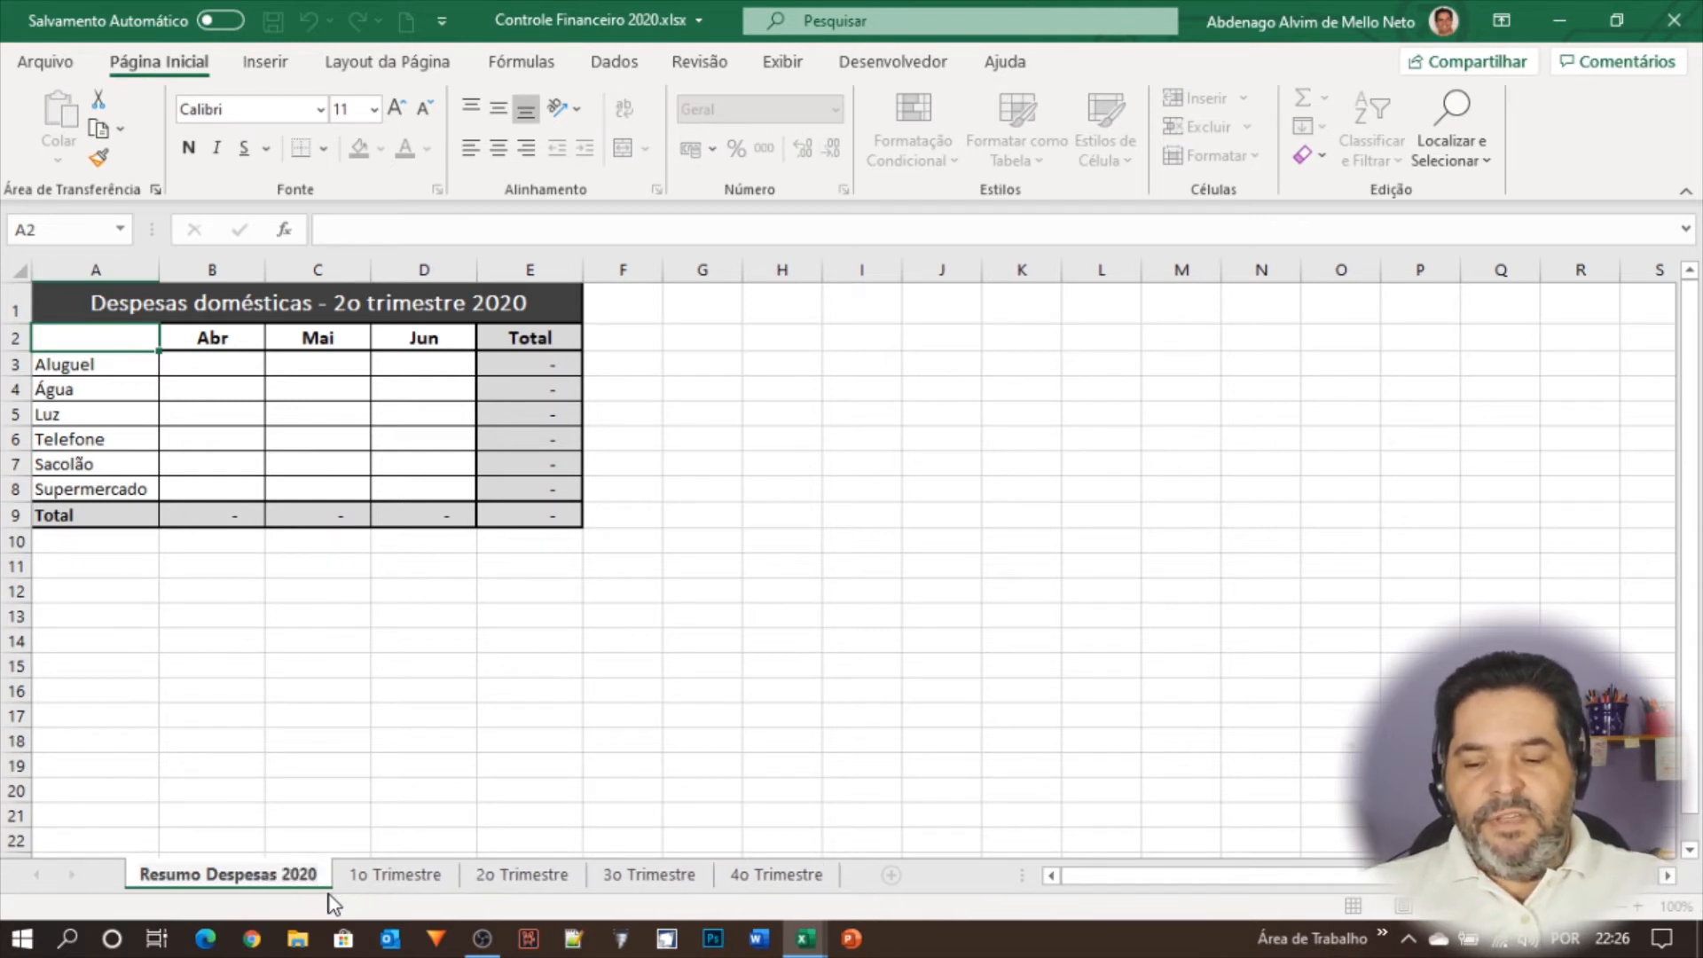
pyautogui.press('Return')
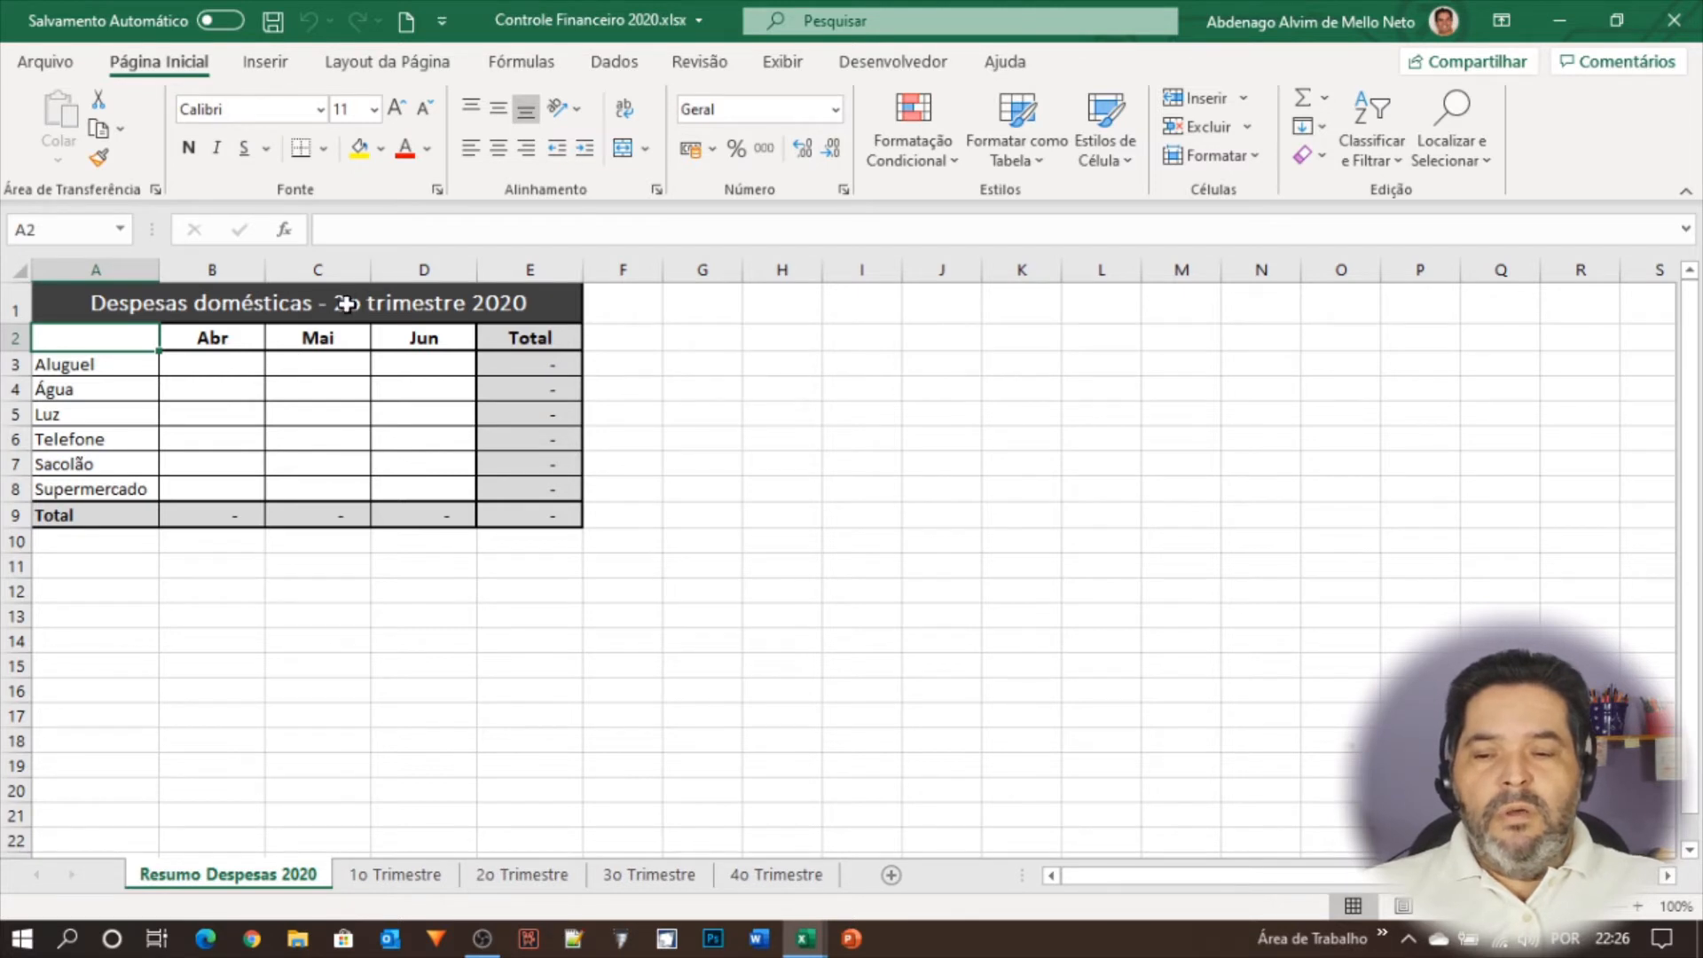
# Step: Replace the table title in A1 with Resumo Despesas 2020
pyautogui.click(349, 303)
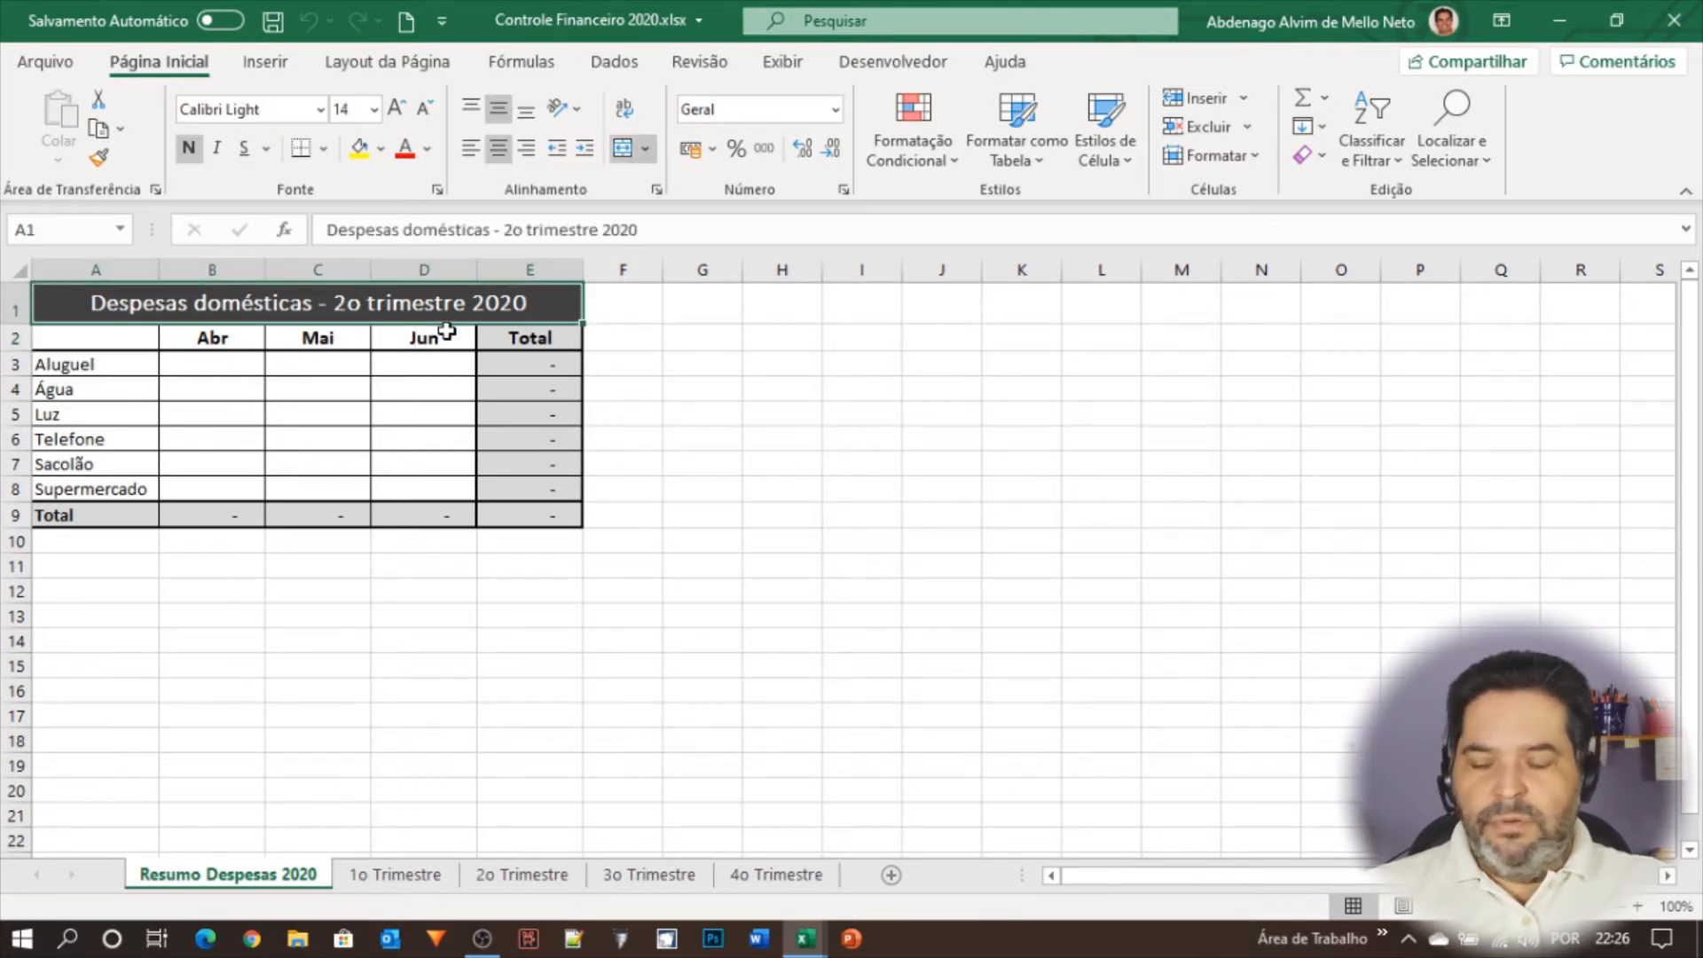
pyautogui.press('F2')
pyautogui.hotkey('shift', 'Home')
pyautogui.write('Resumo Despesas 2020')
# Step: Replace the month headers in B2:D2 by entering 1º Trim. in B2 and filling the series across to 3º Trim
pyautogui.click(190, 348)
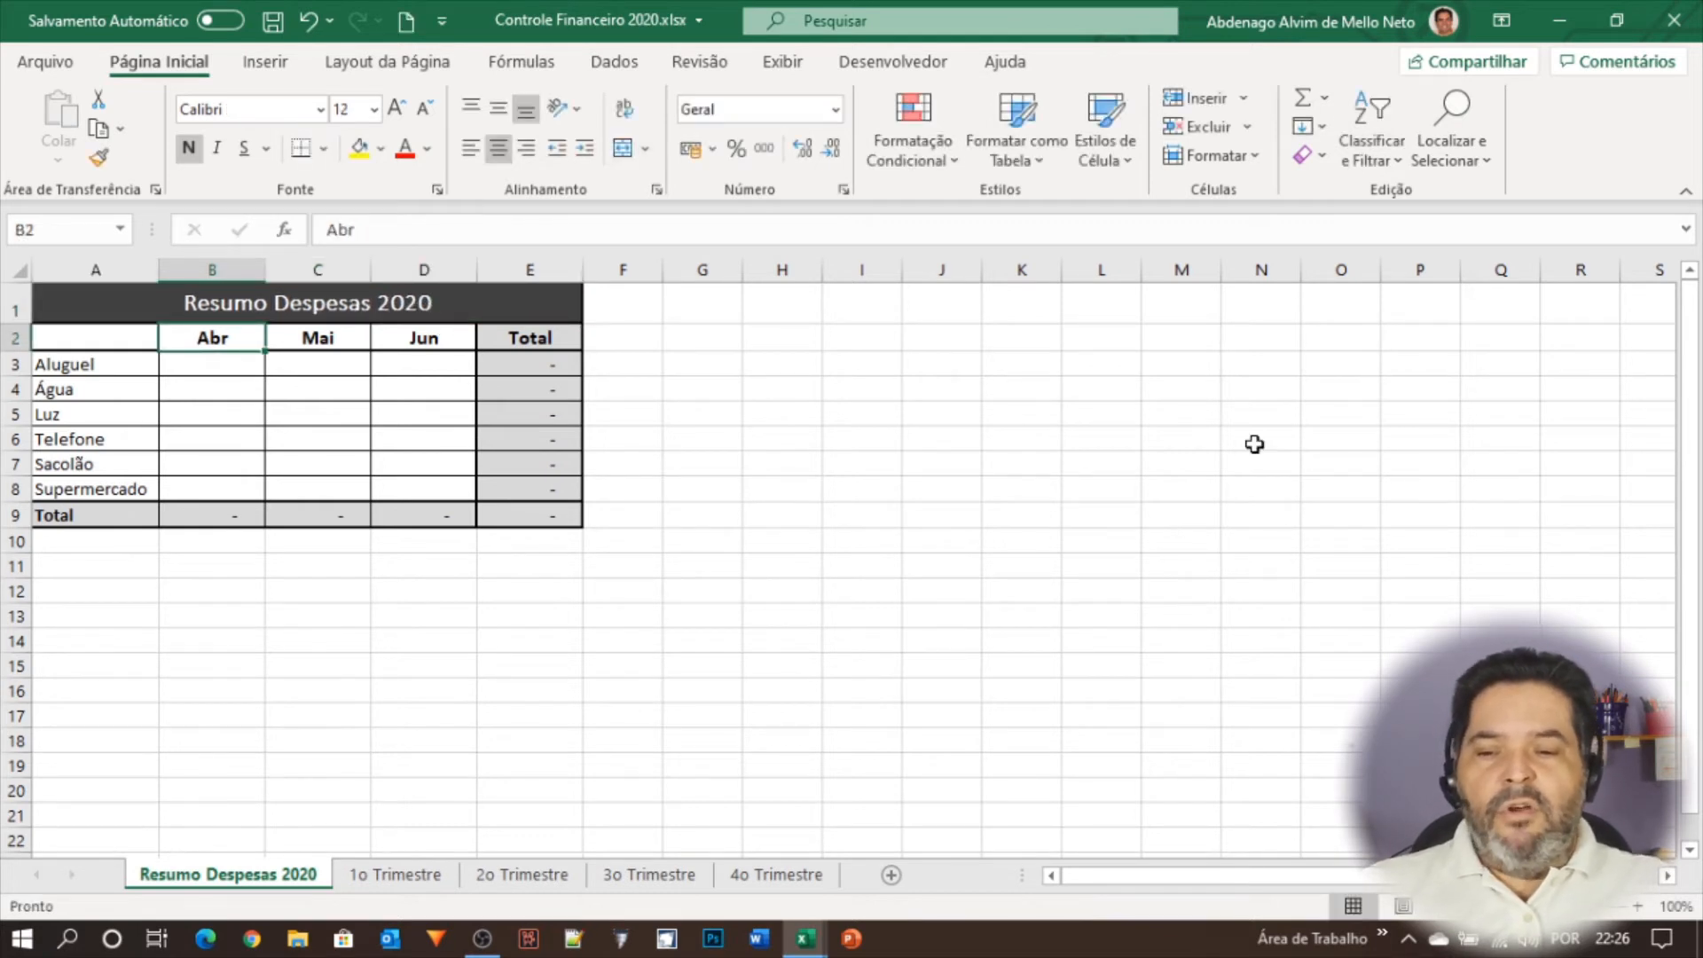
pyautogui.write('1º Trim.')
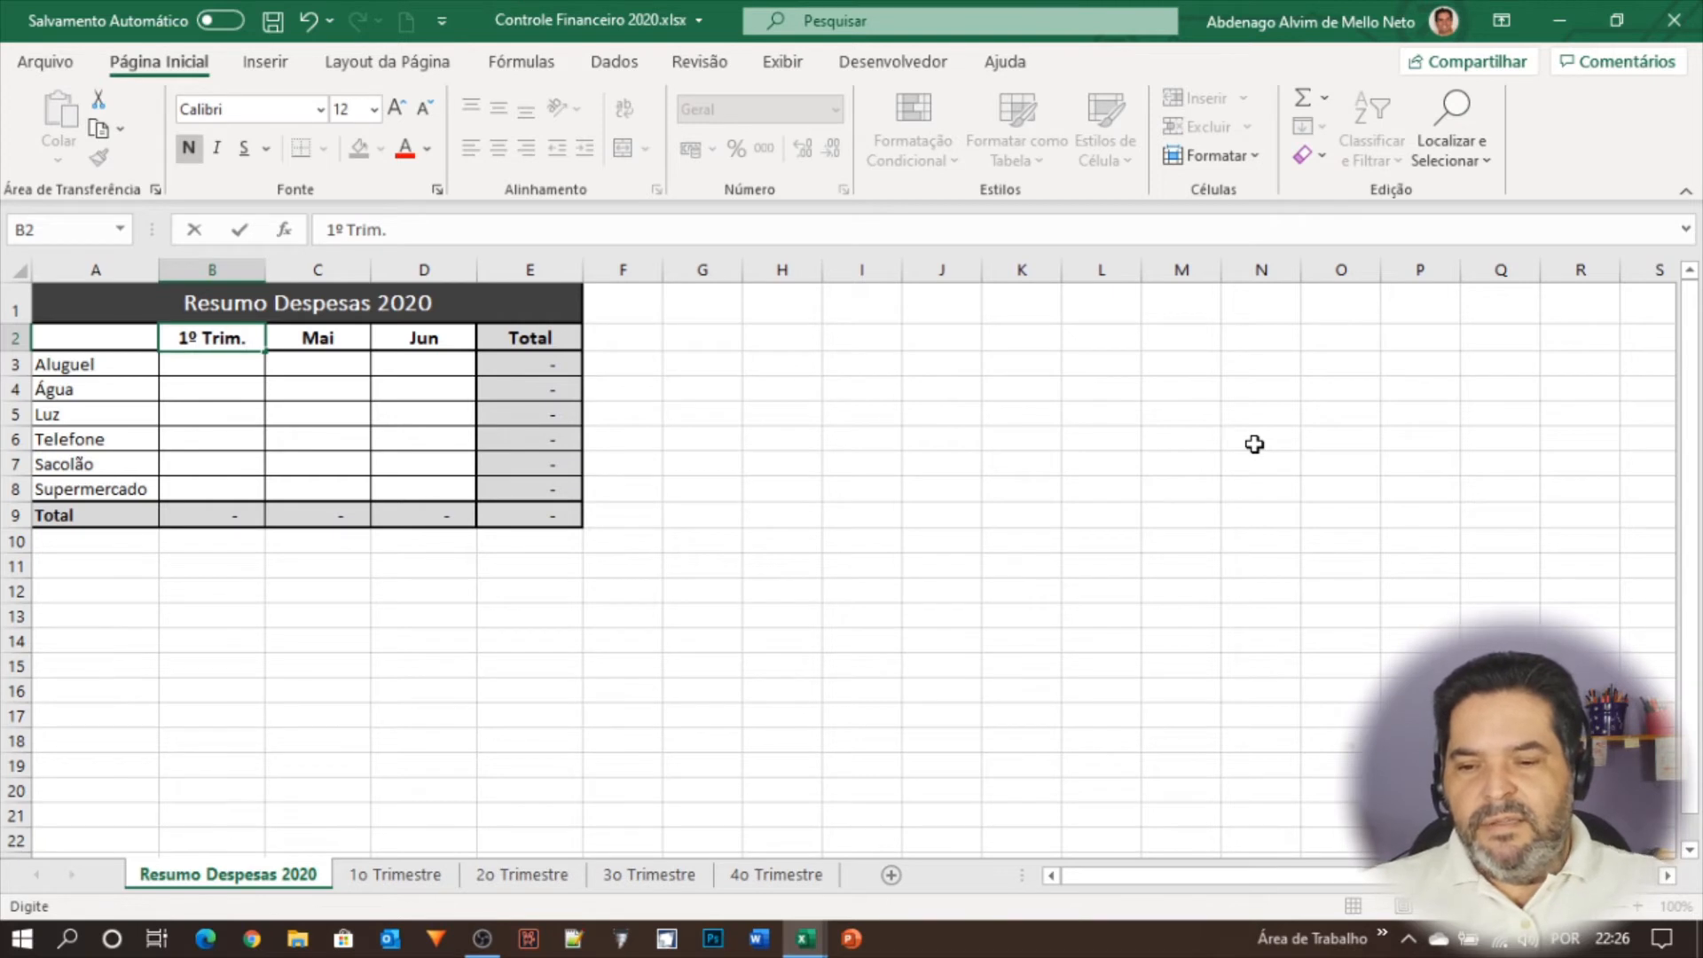
pyautogui.moveTo(264, 351); pyautogui.dragTo(474, 358)
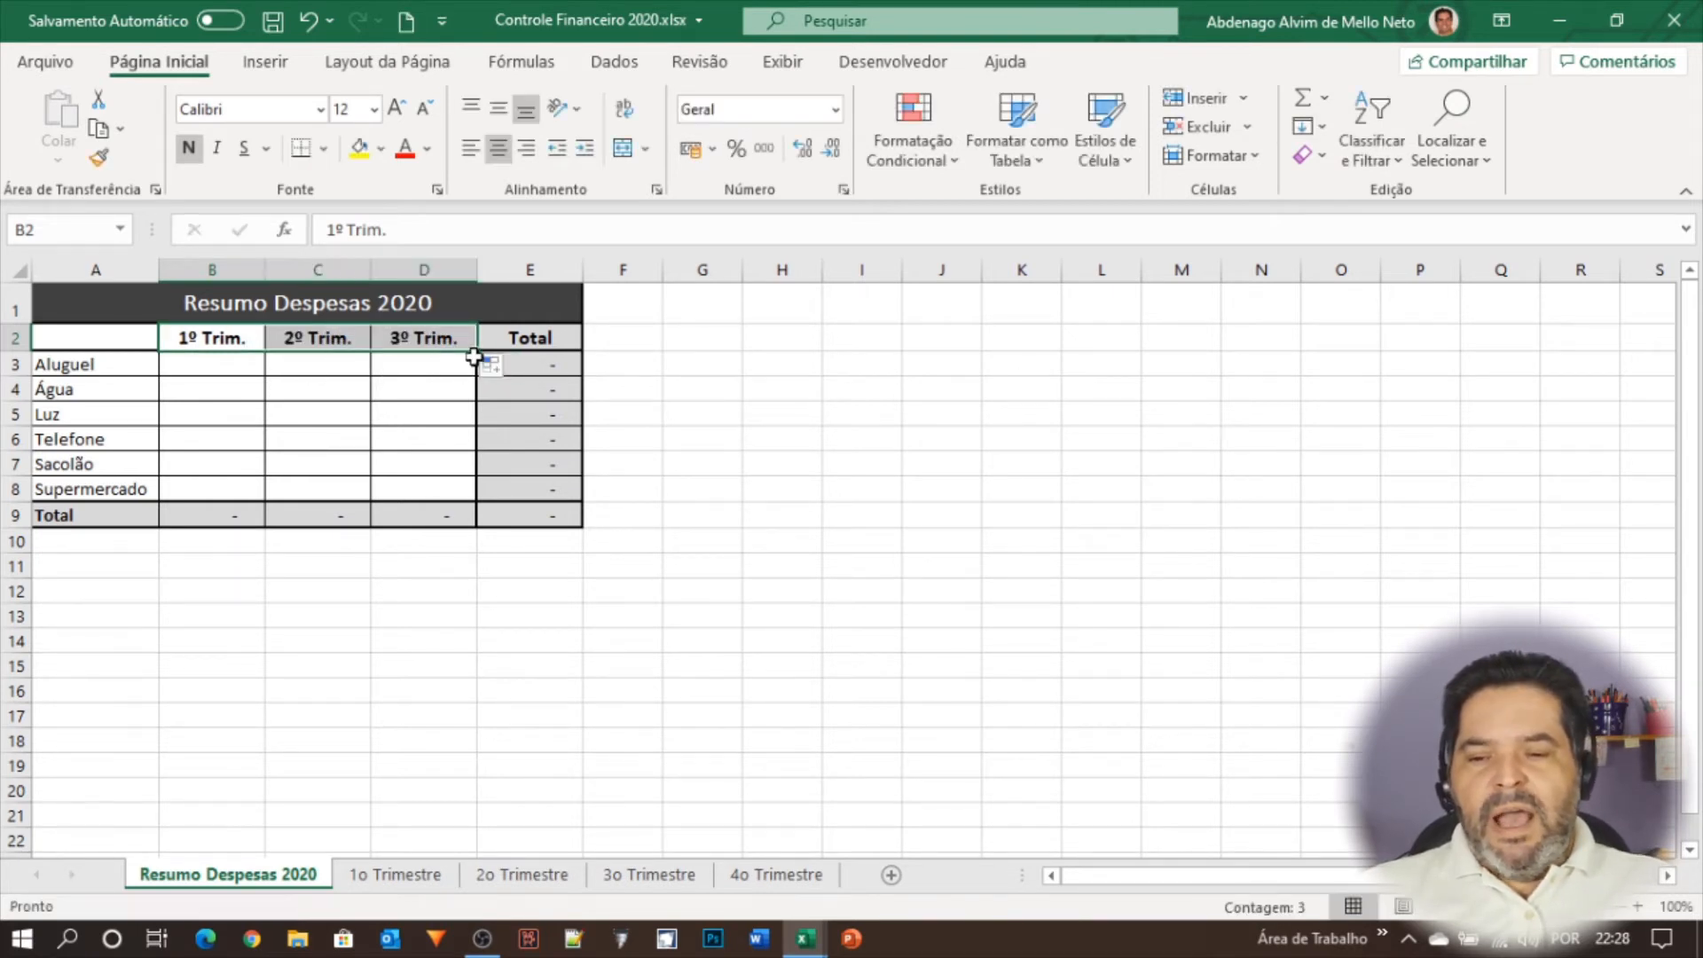
pyautogui.click(453, 369)
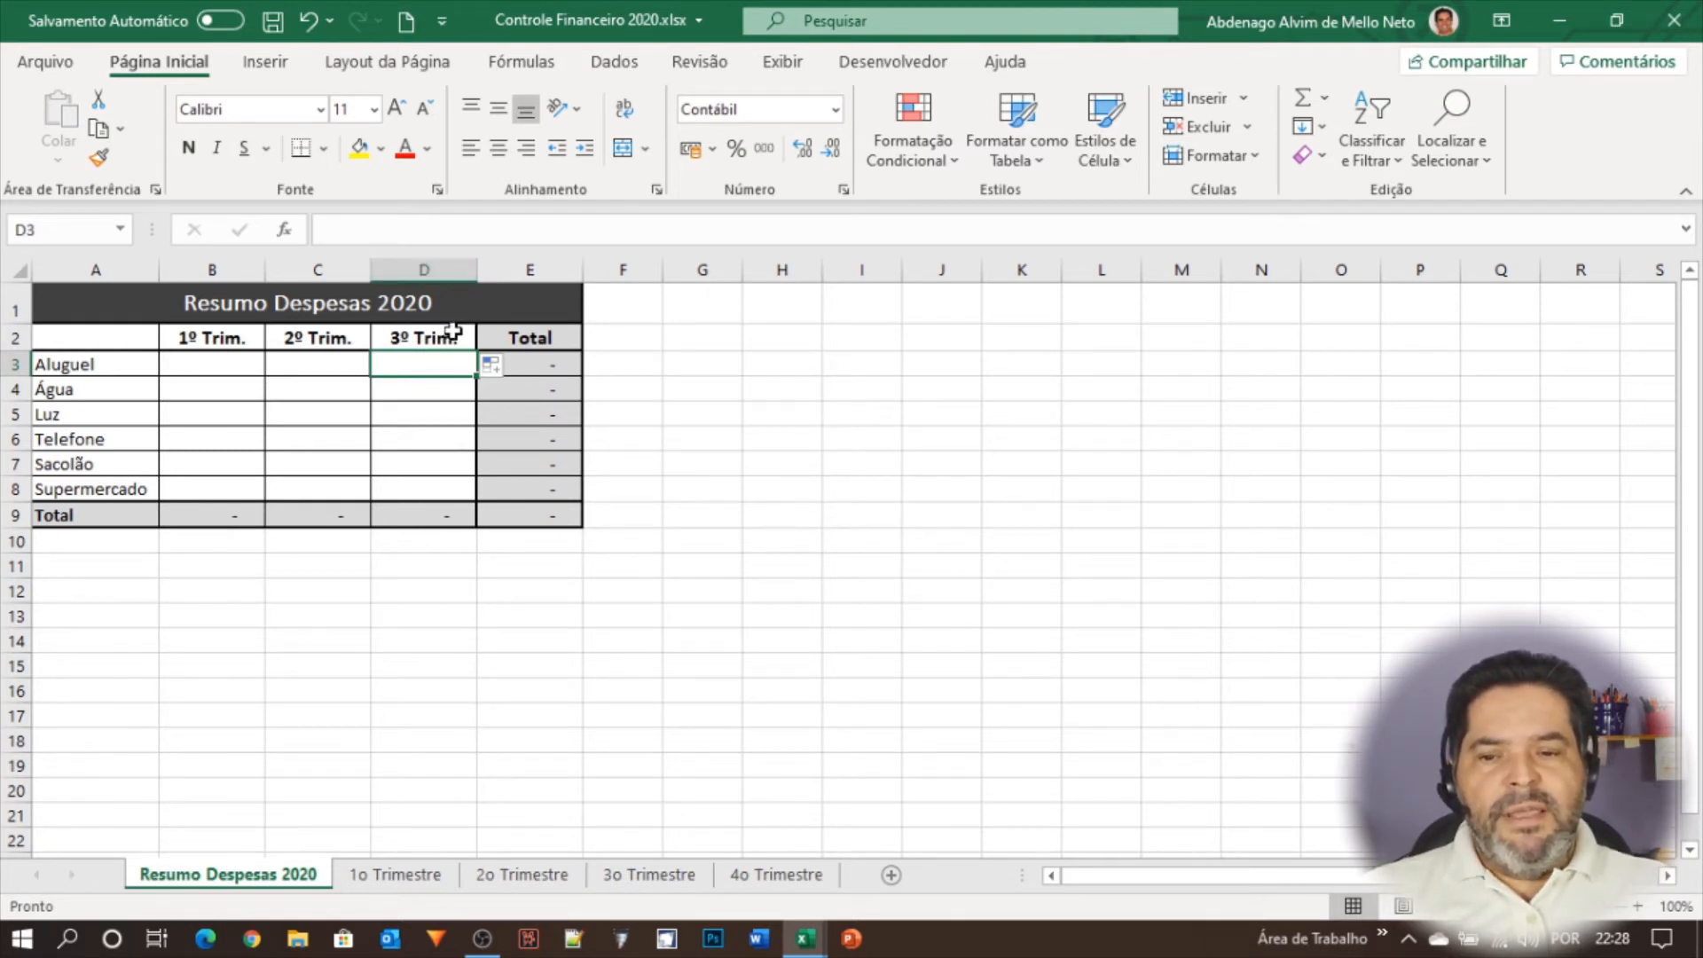
# Step: Insert a sheet column before the Total column and extend the header series into E2 with 4º Trim
pyautogui.click(530, 266)
pyautogui.rightClick(531, 269)
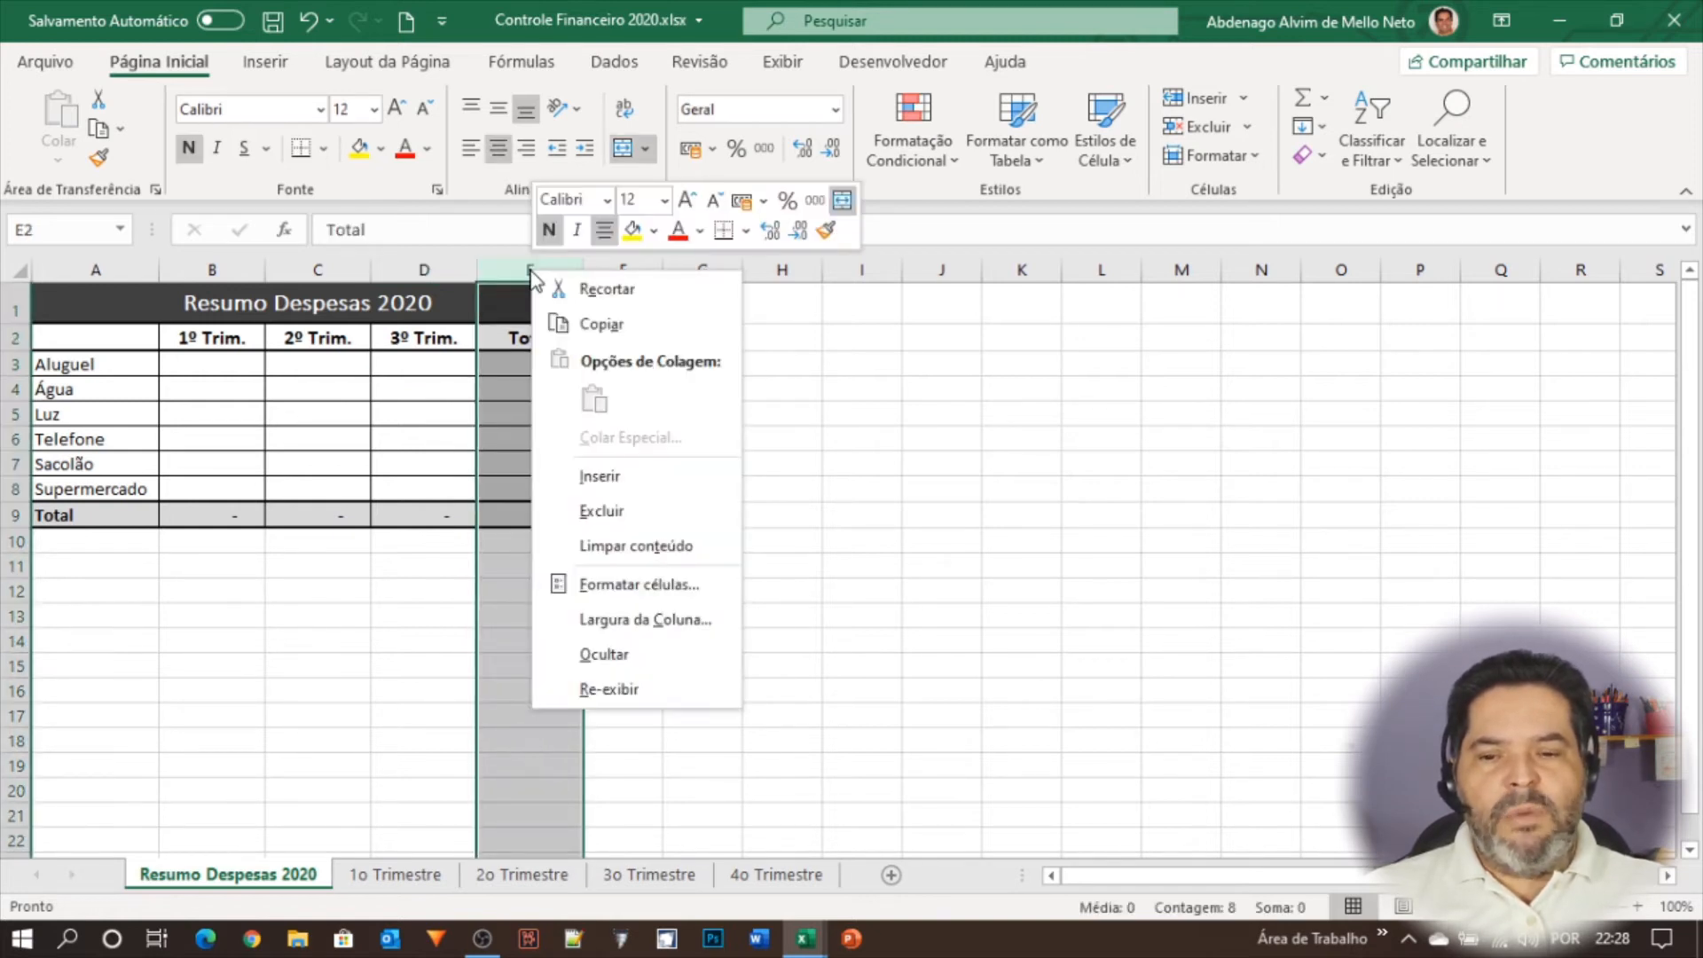
pyautogui.click(600, 476)
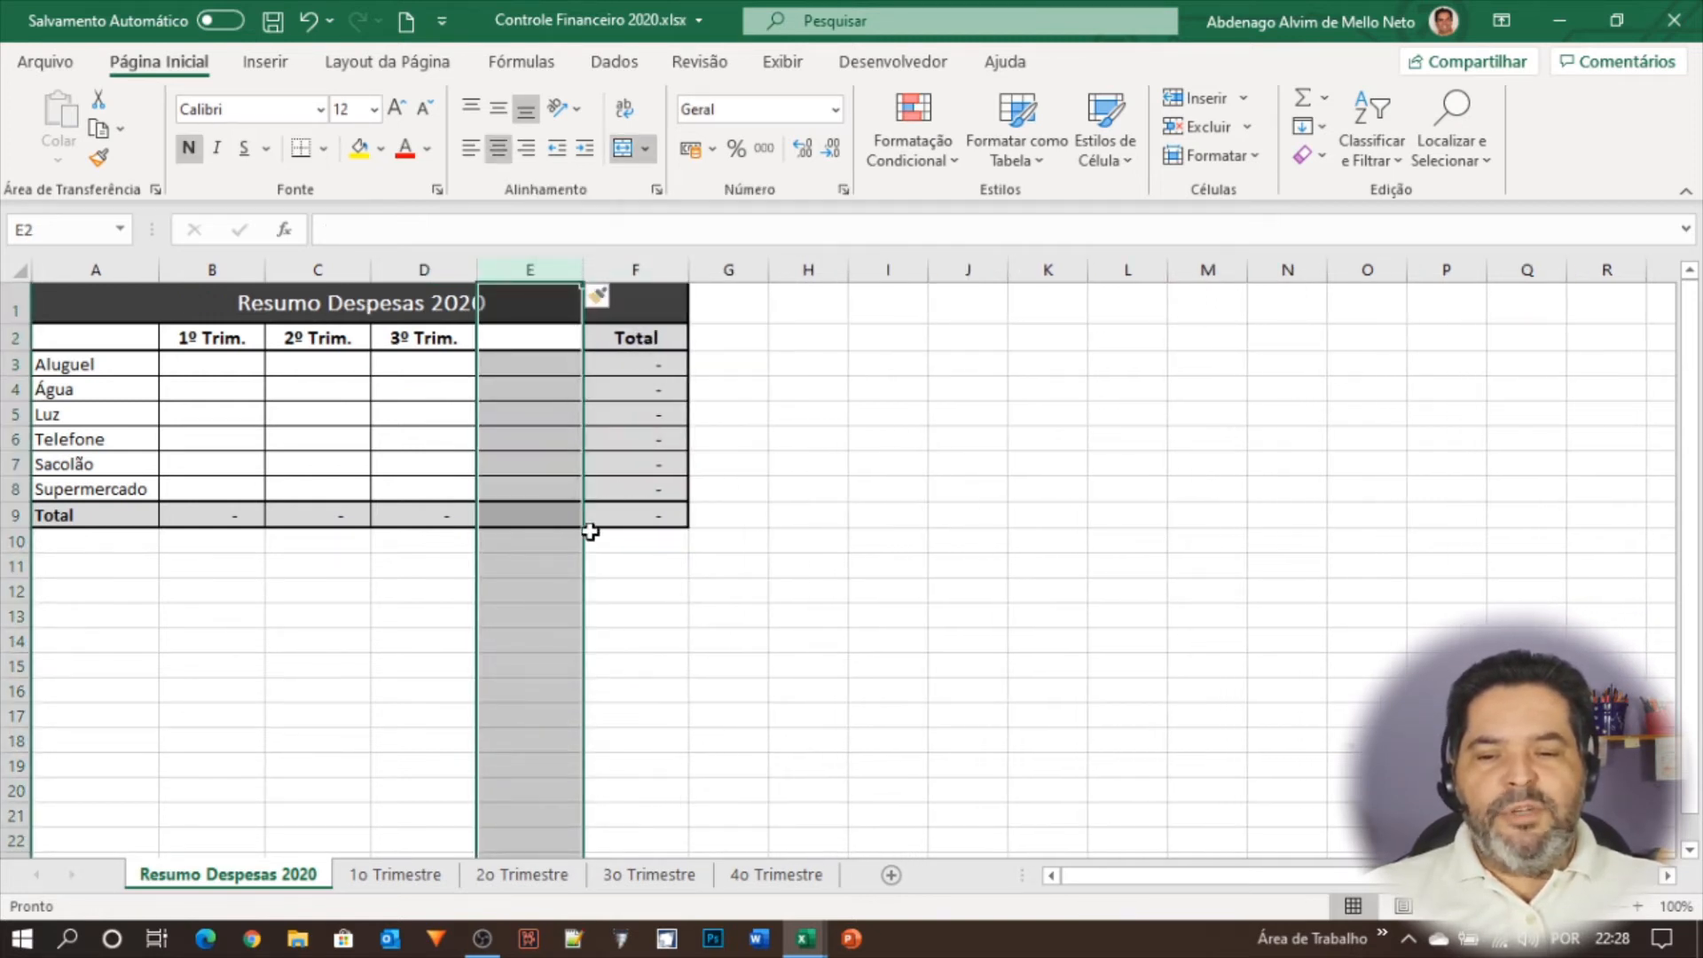
pyautogui.click(399, 335)
pyautogui.moveTo(478, 349); pyautogui.dragTo(547, 355)
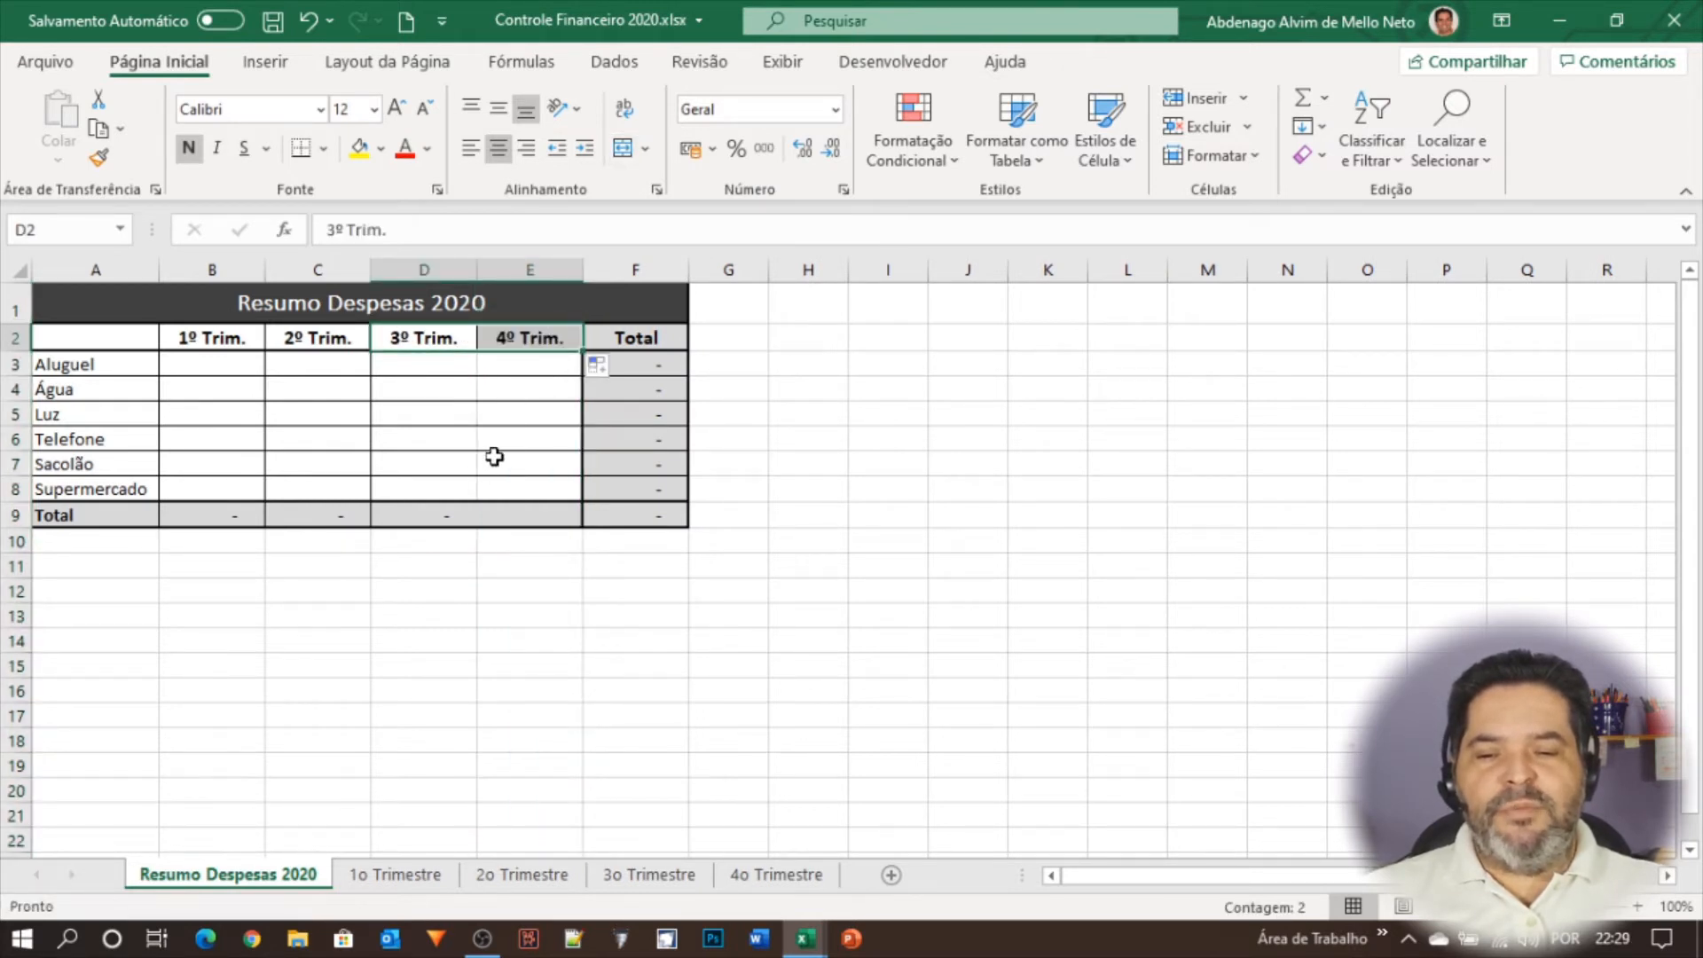
pyautogui.click(494, 458)
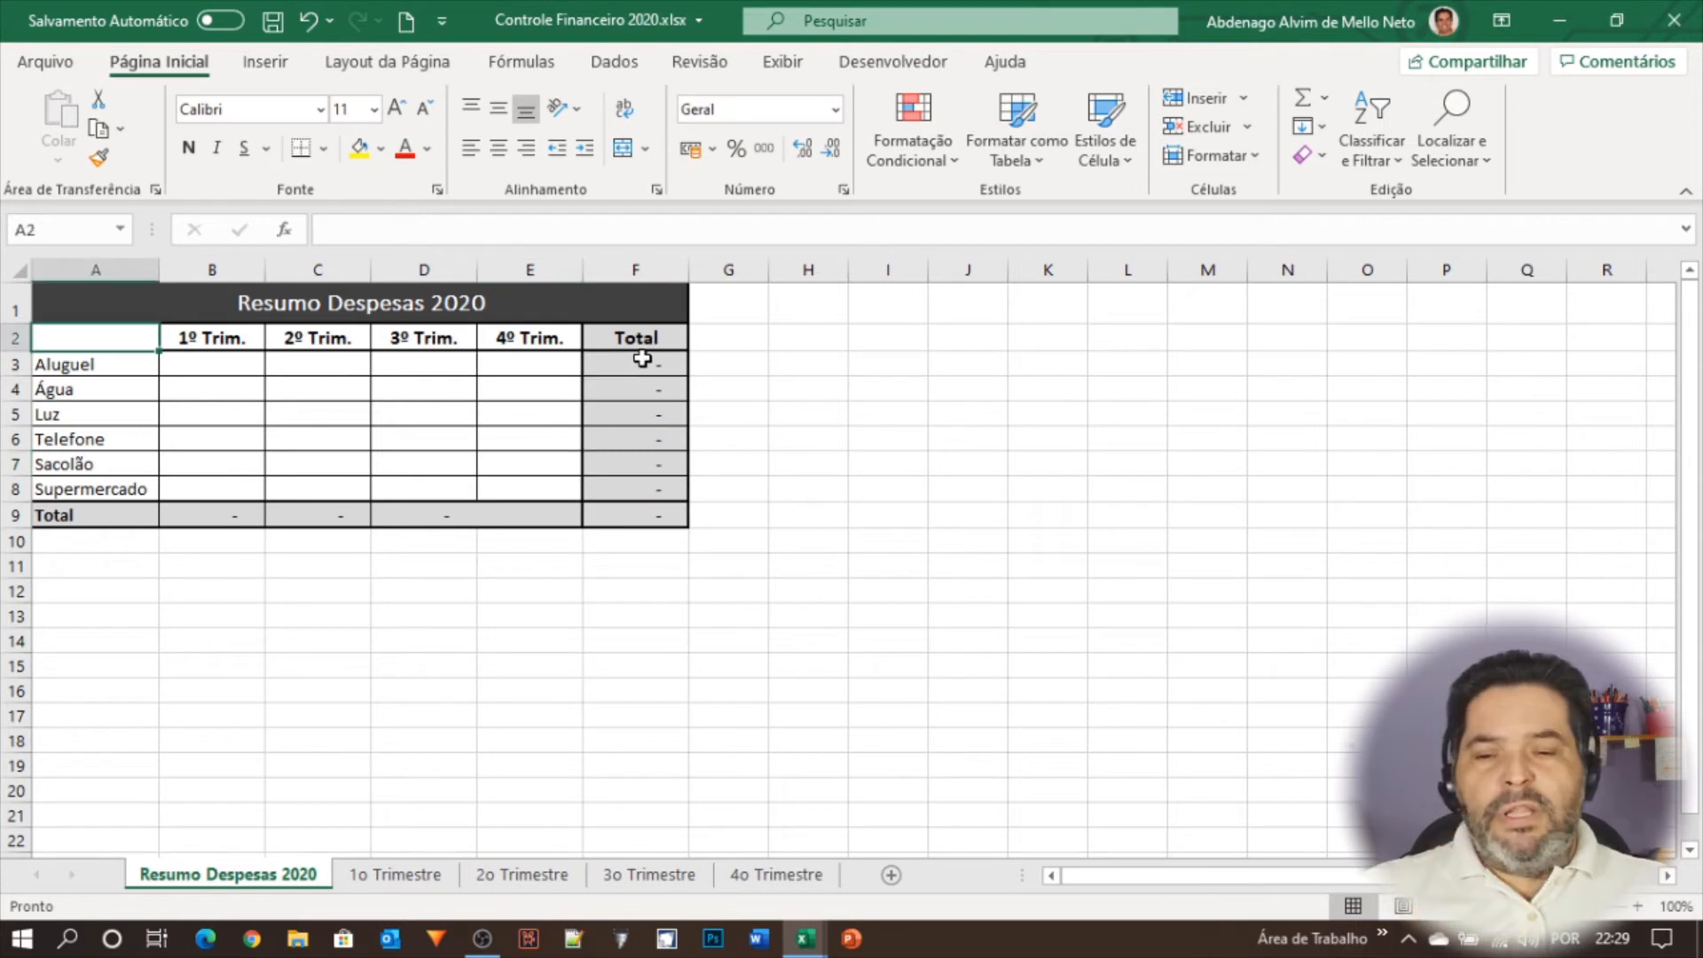
pyautogui.click(642, 358)
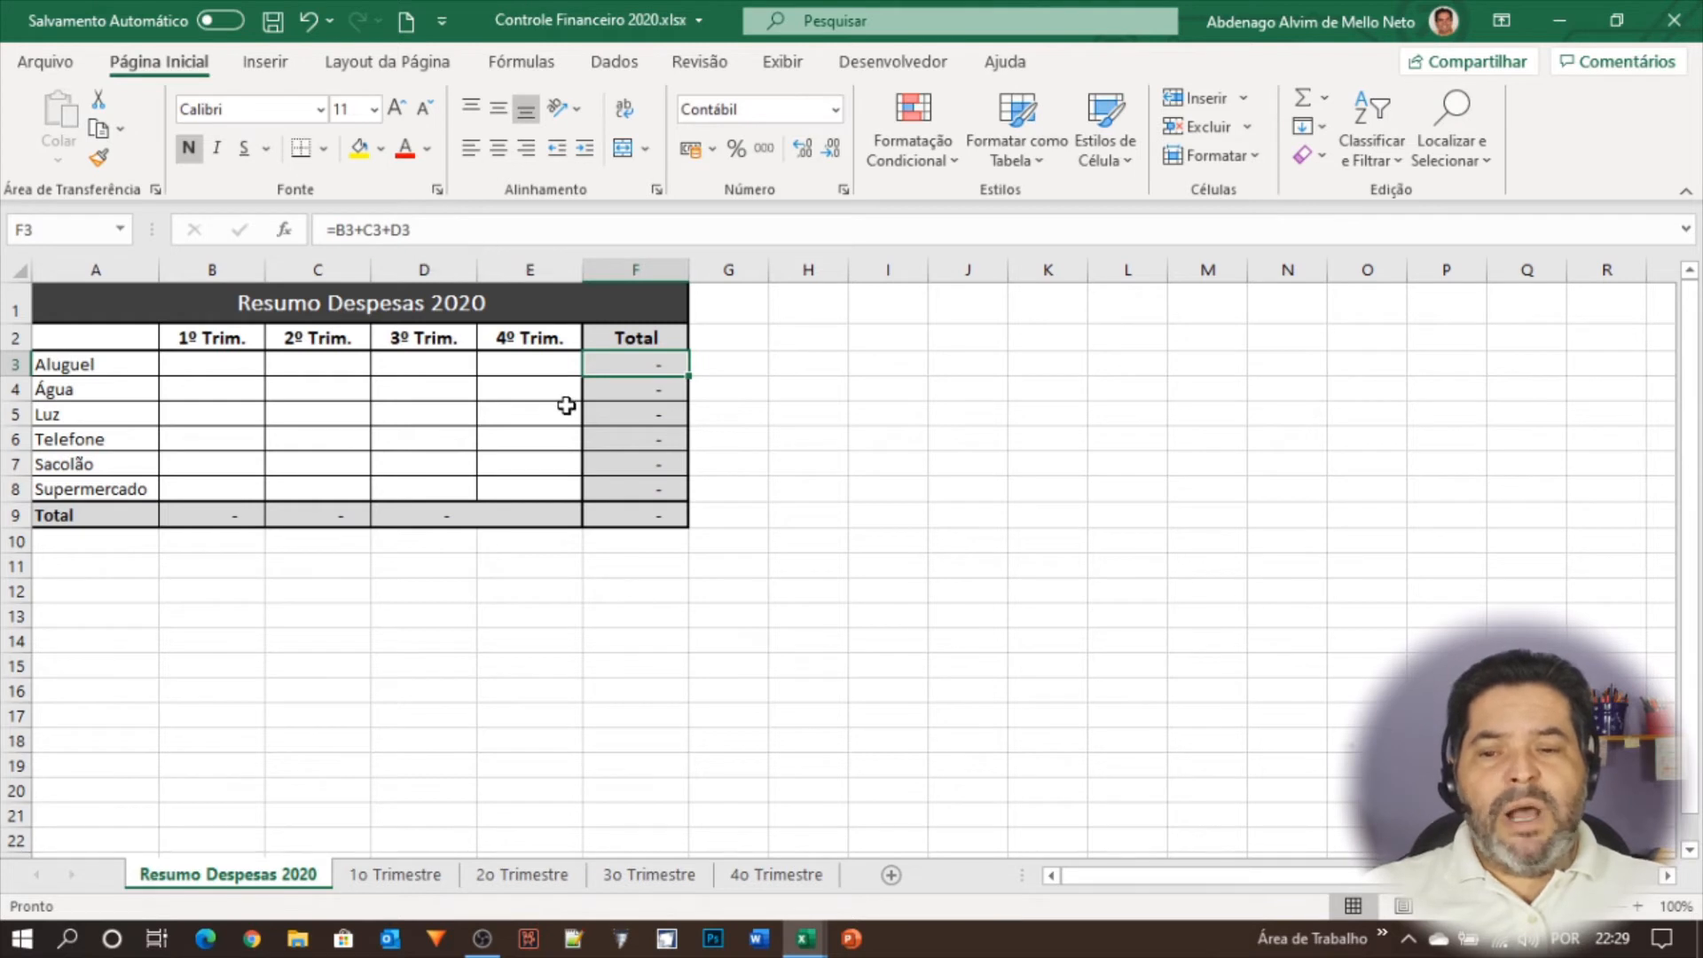
pyautogui.click(493, 233)
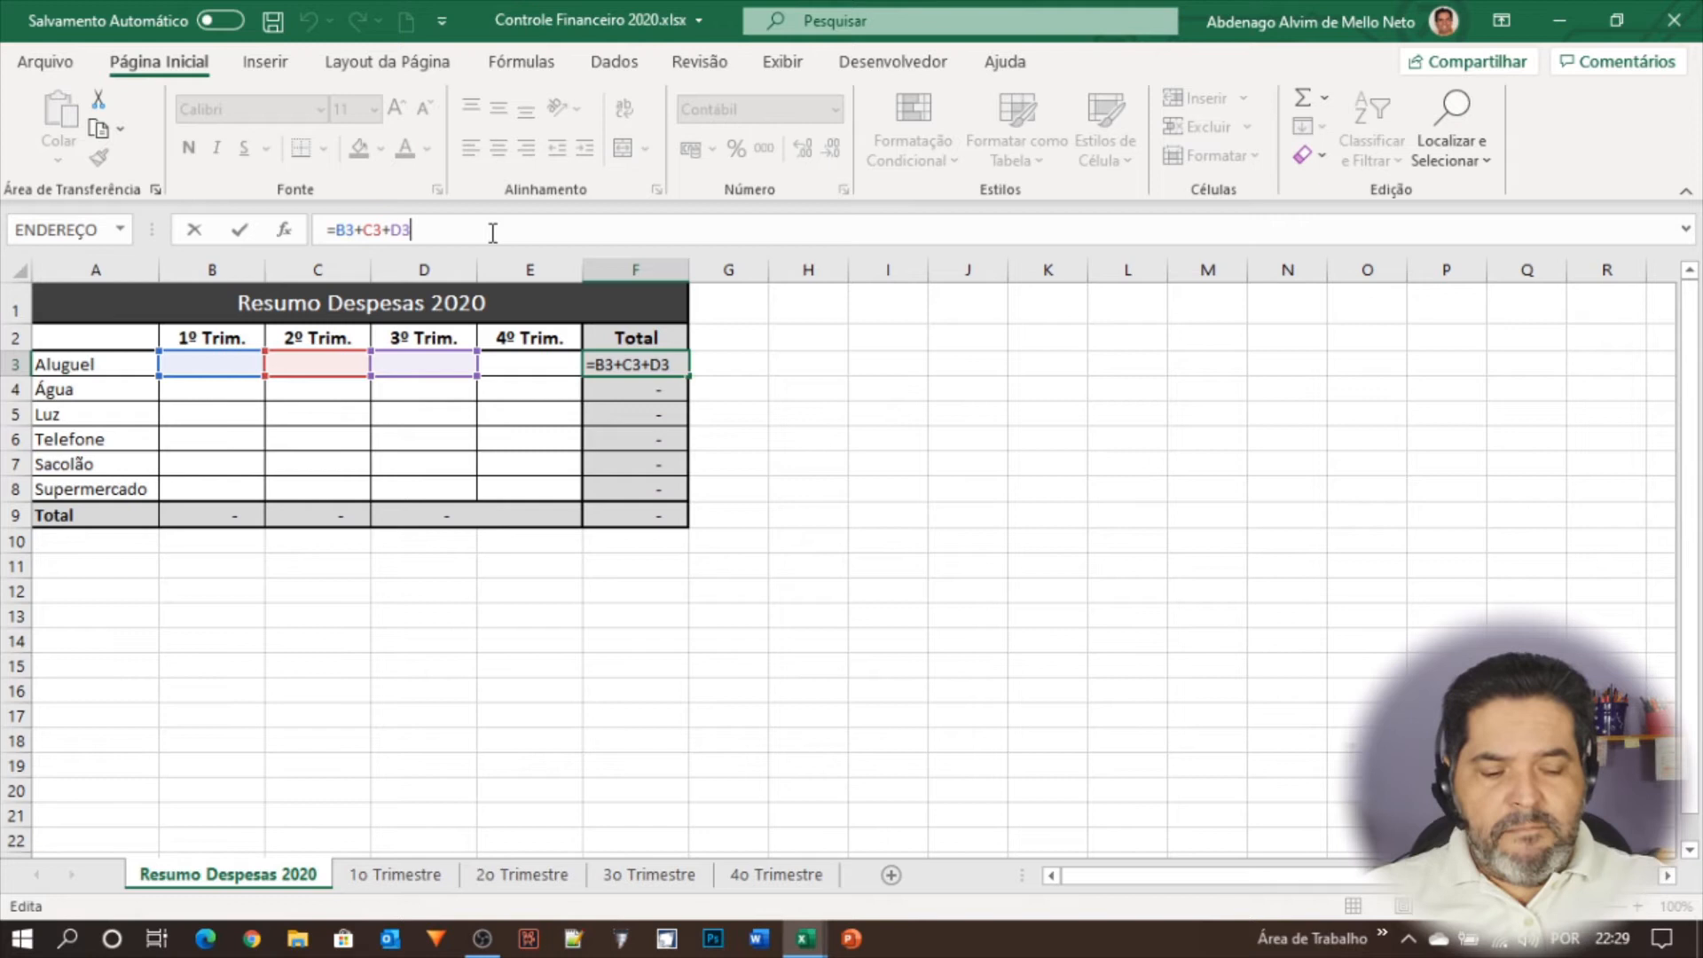
pyautogui.write('+')
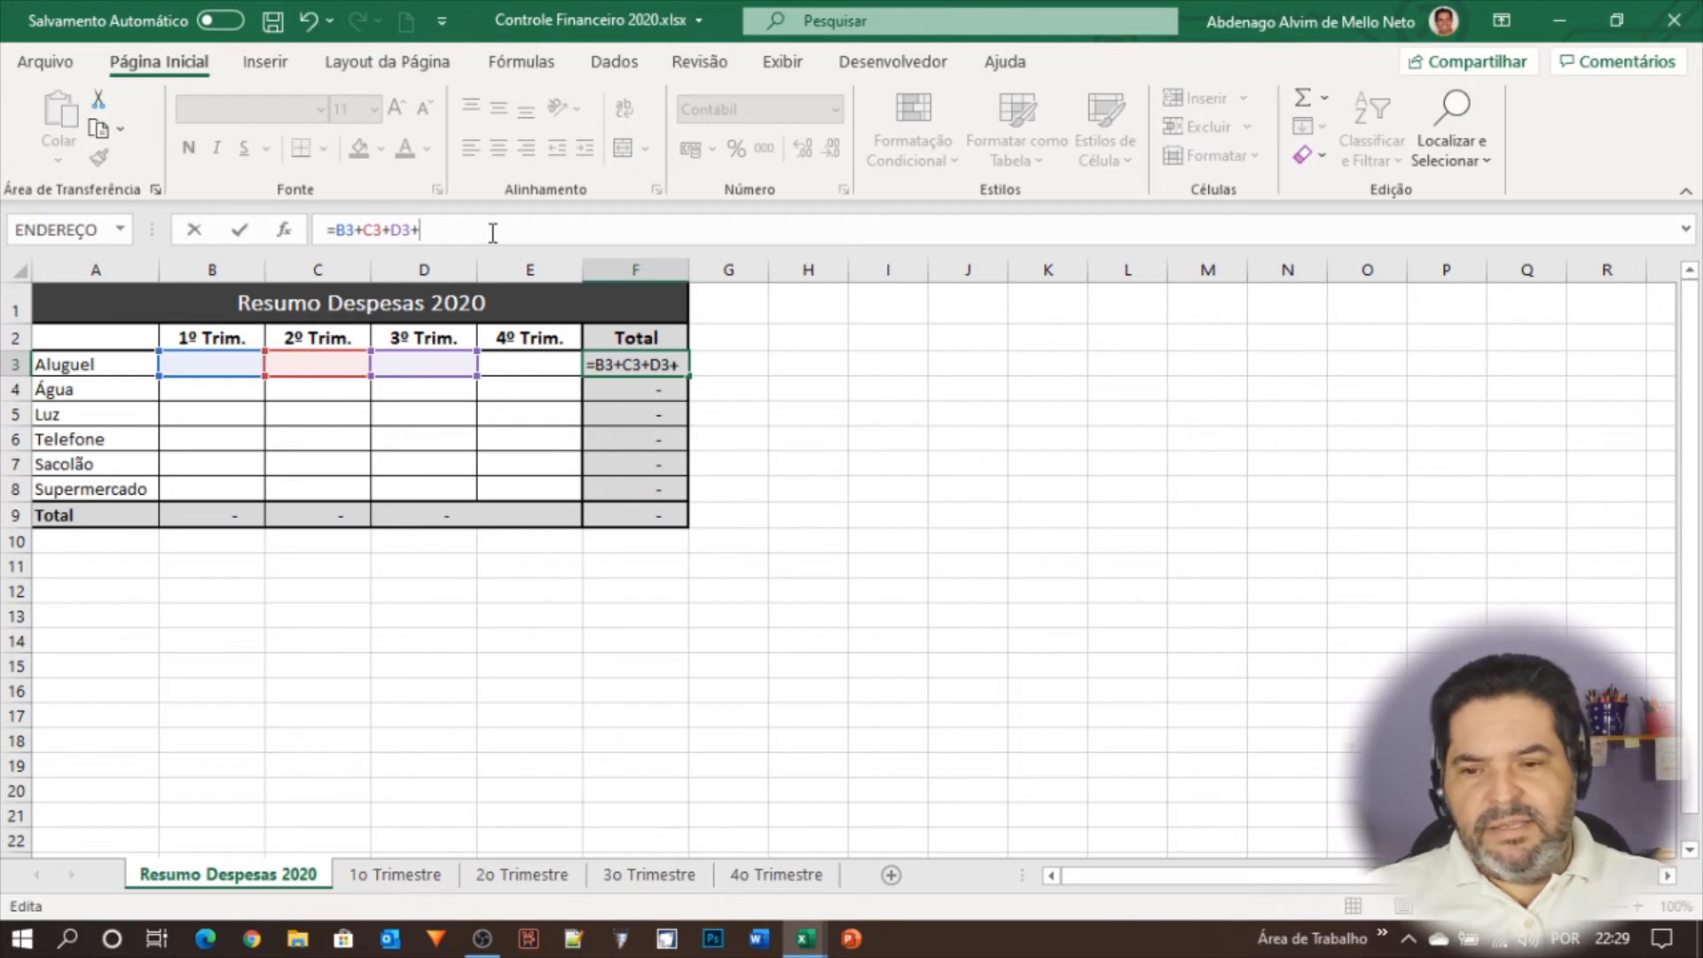
pyautogui.click(530, 368)
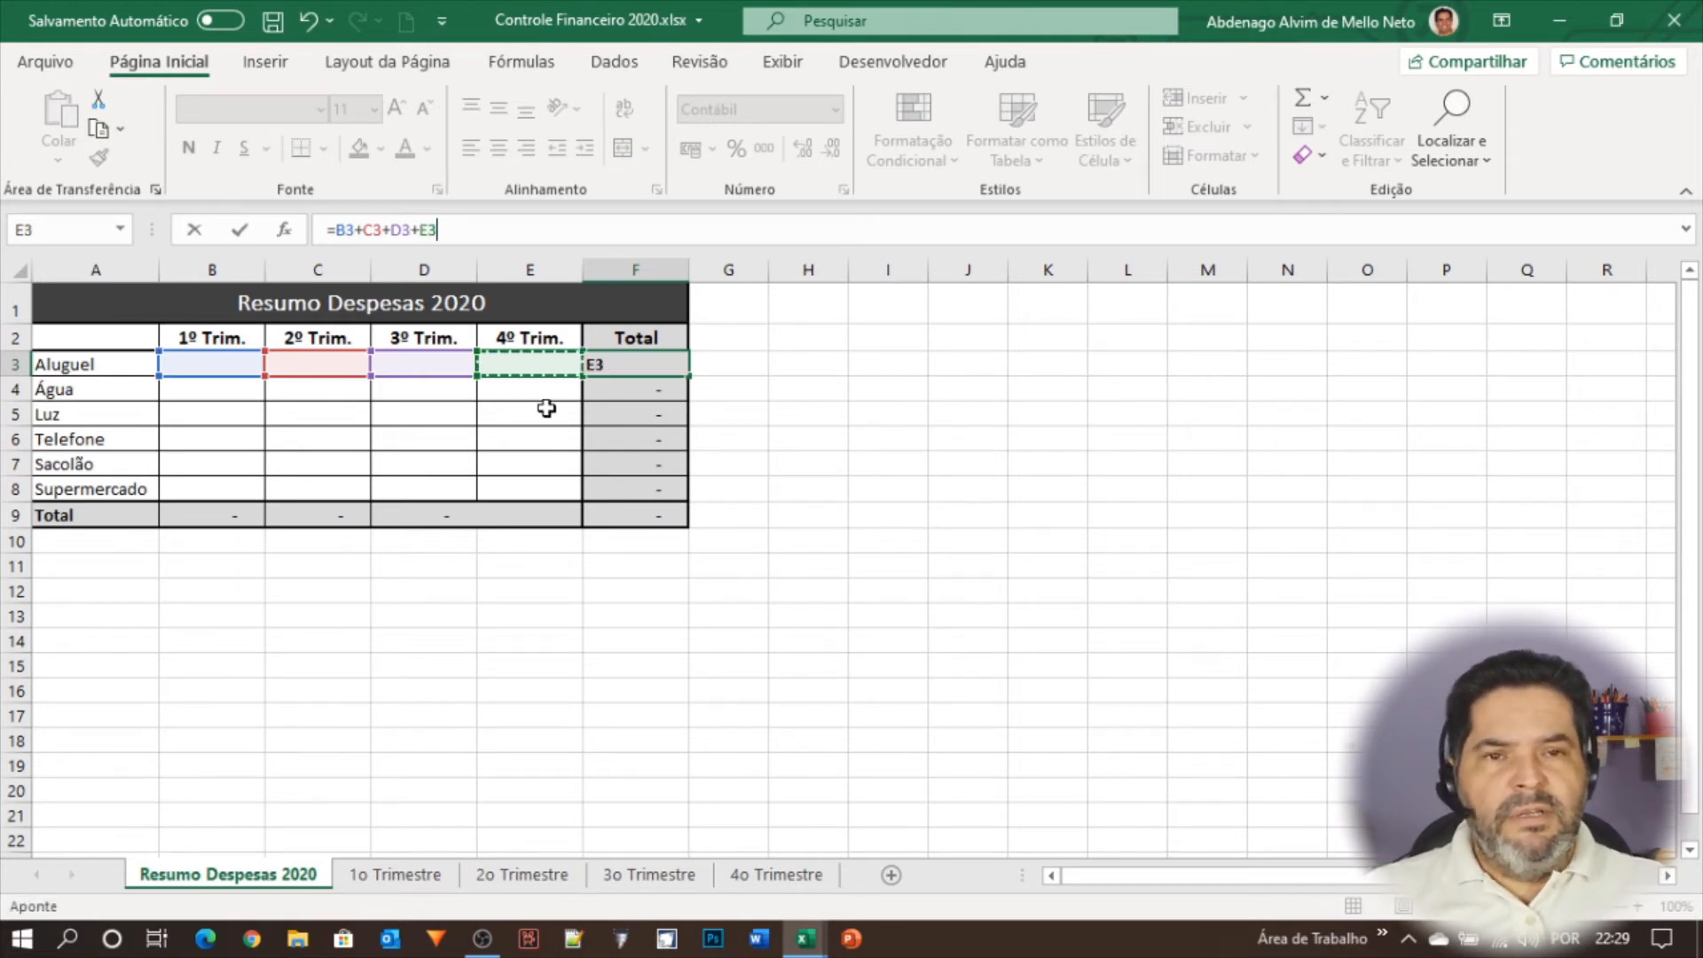
pyautogui.press('Escape')
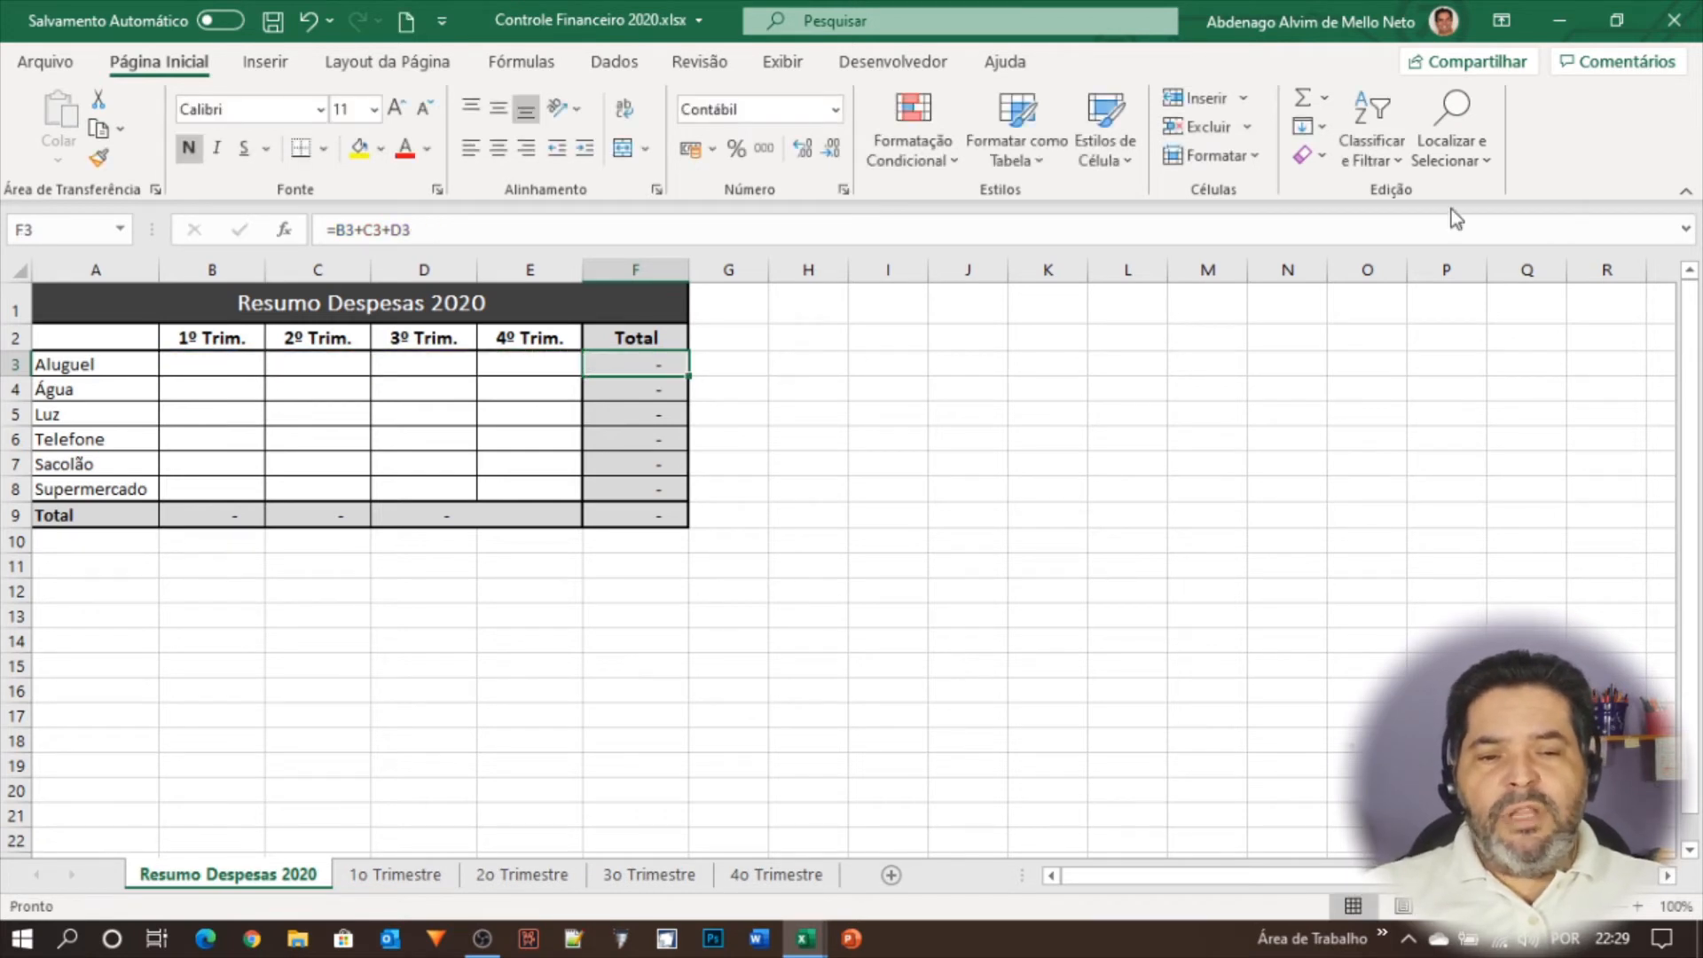
# Step: Replace the Aluguel total in F3 with =SOMA(B3:E3) and fill the formula down to the Supermercado row
pyautogui.click(1303, 99)
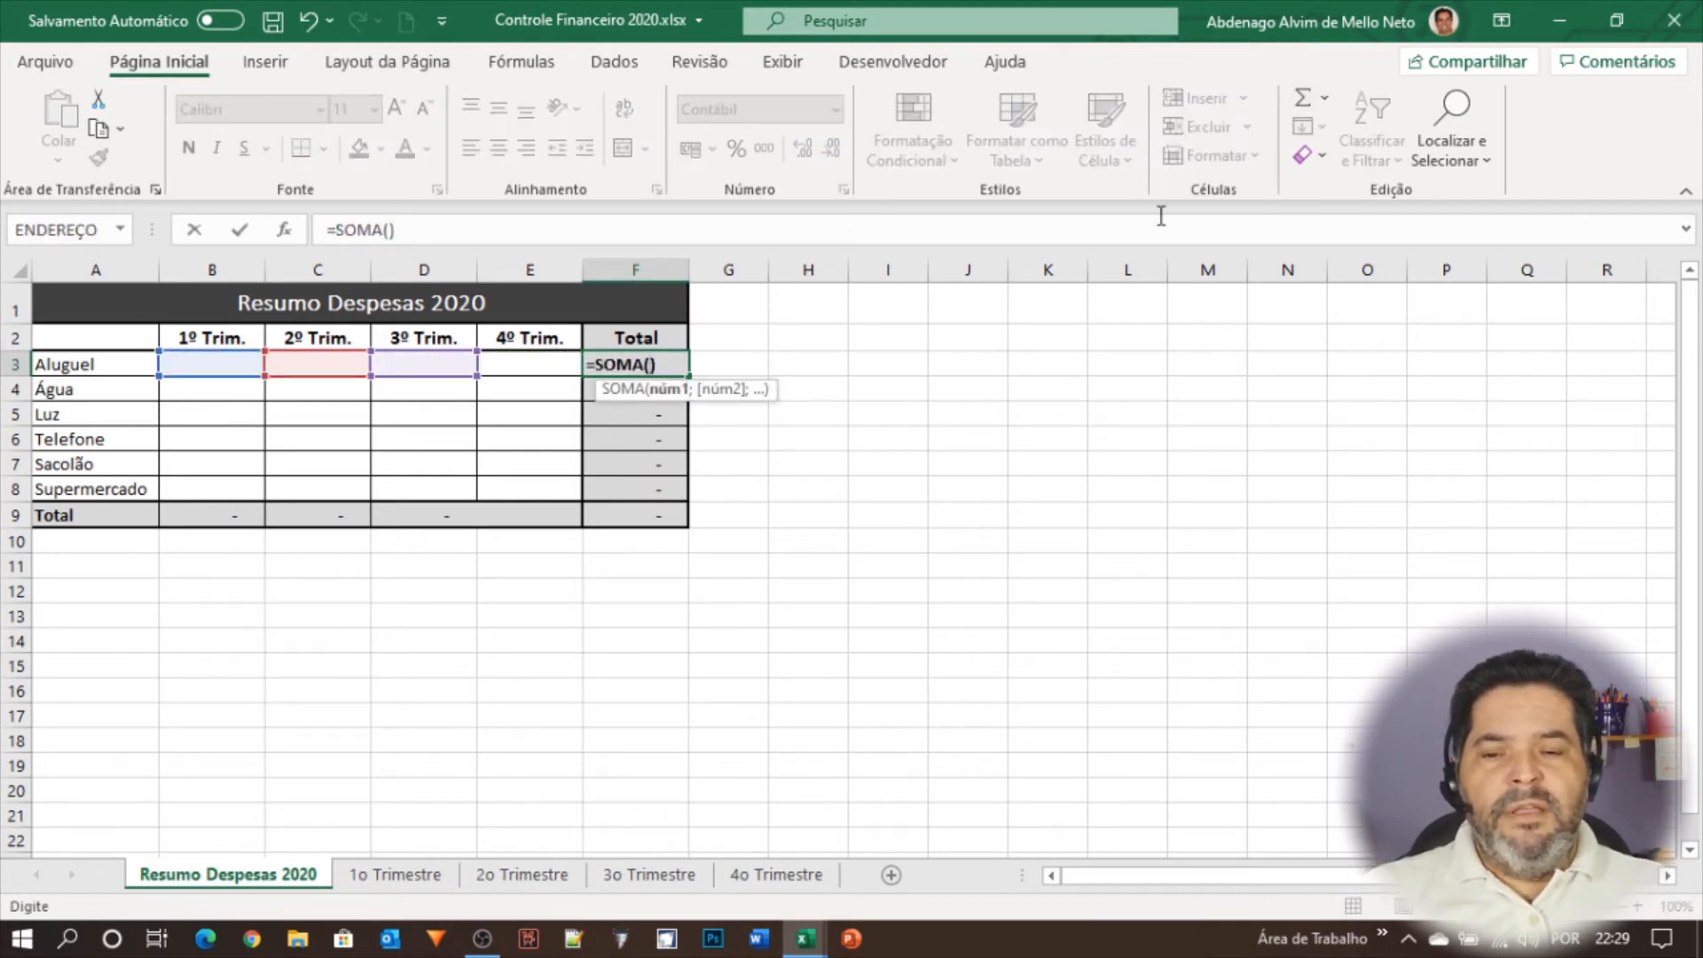
pyautogui.moveTo(221, 364); pyautogui.dragTo(541, 368)
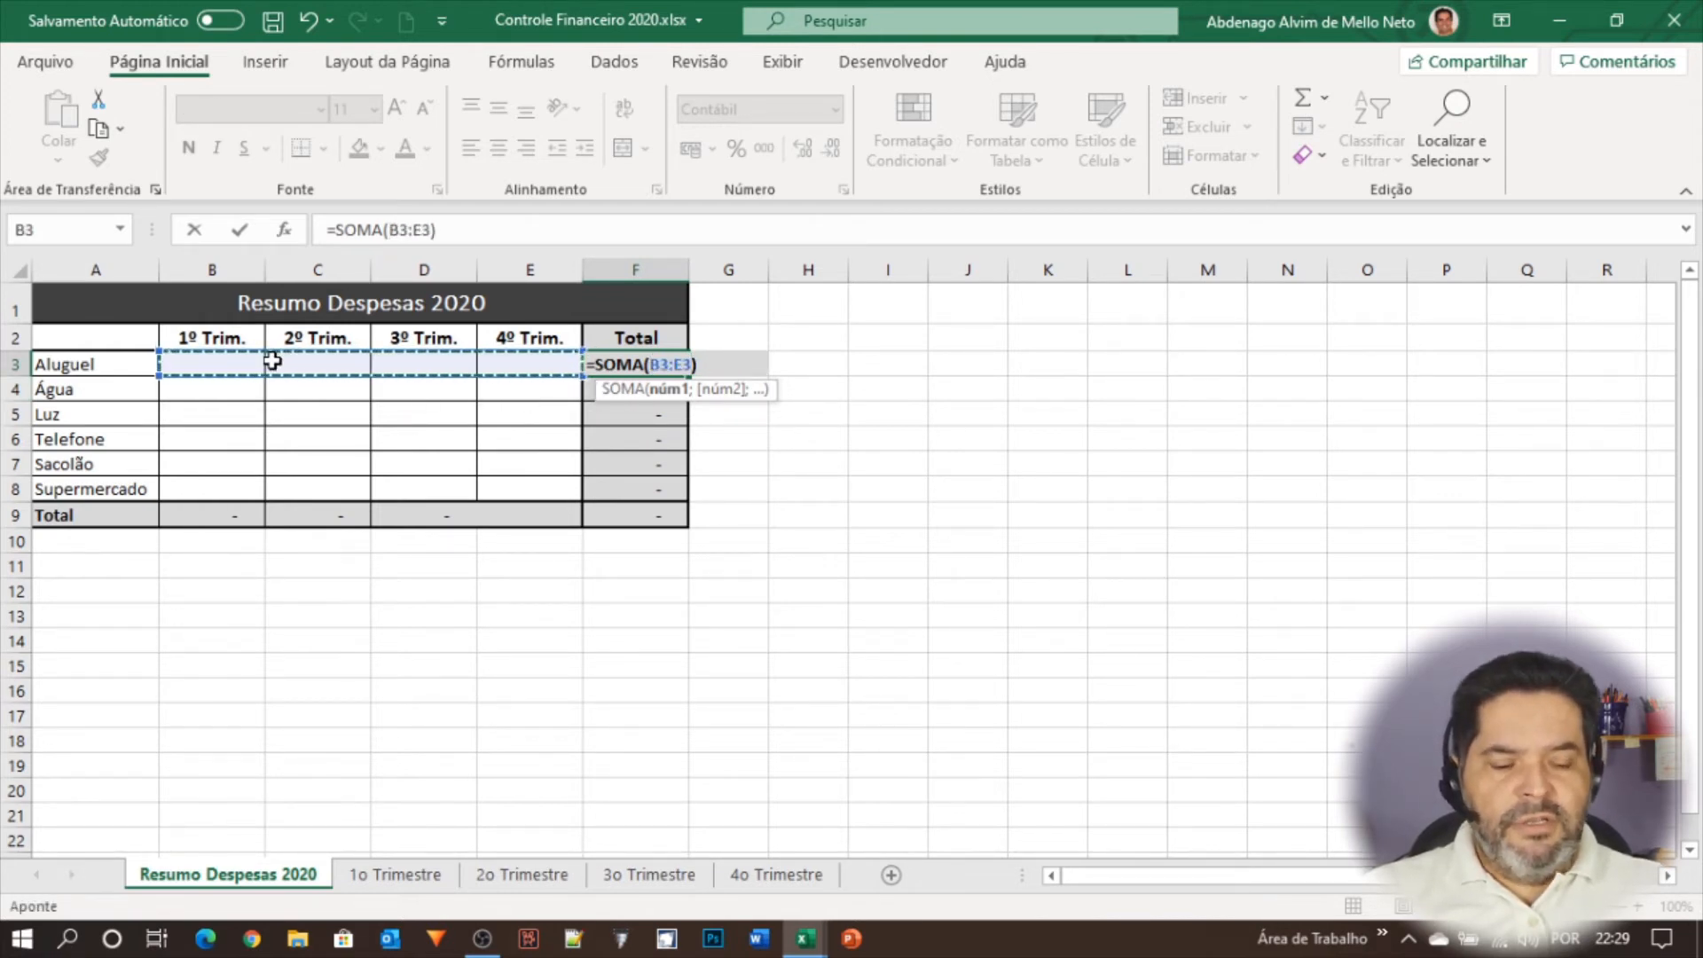
pyautogui.press('Return')
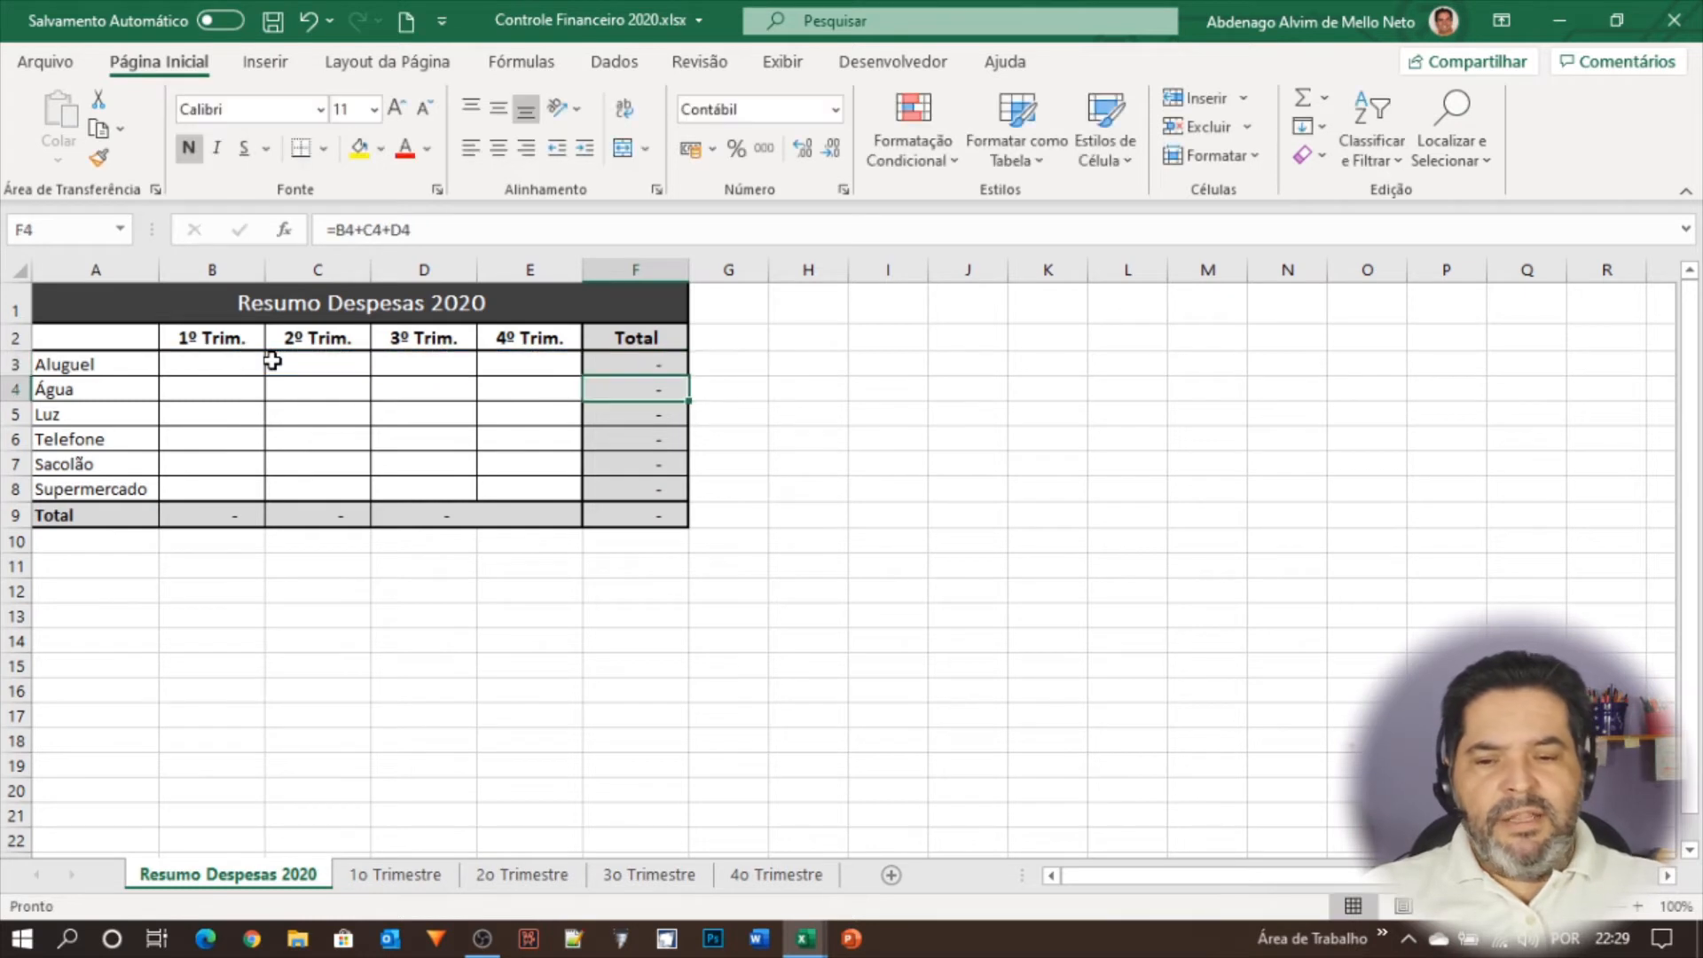
pyautogui.click(614, 359)
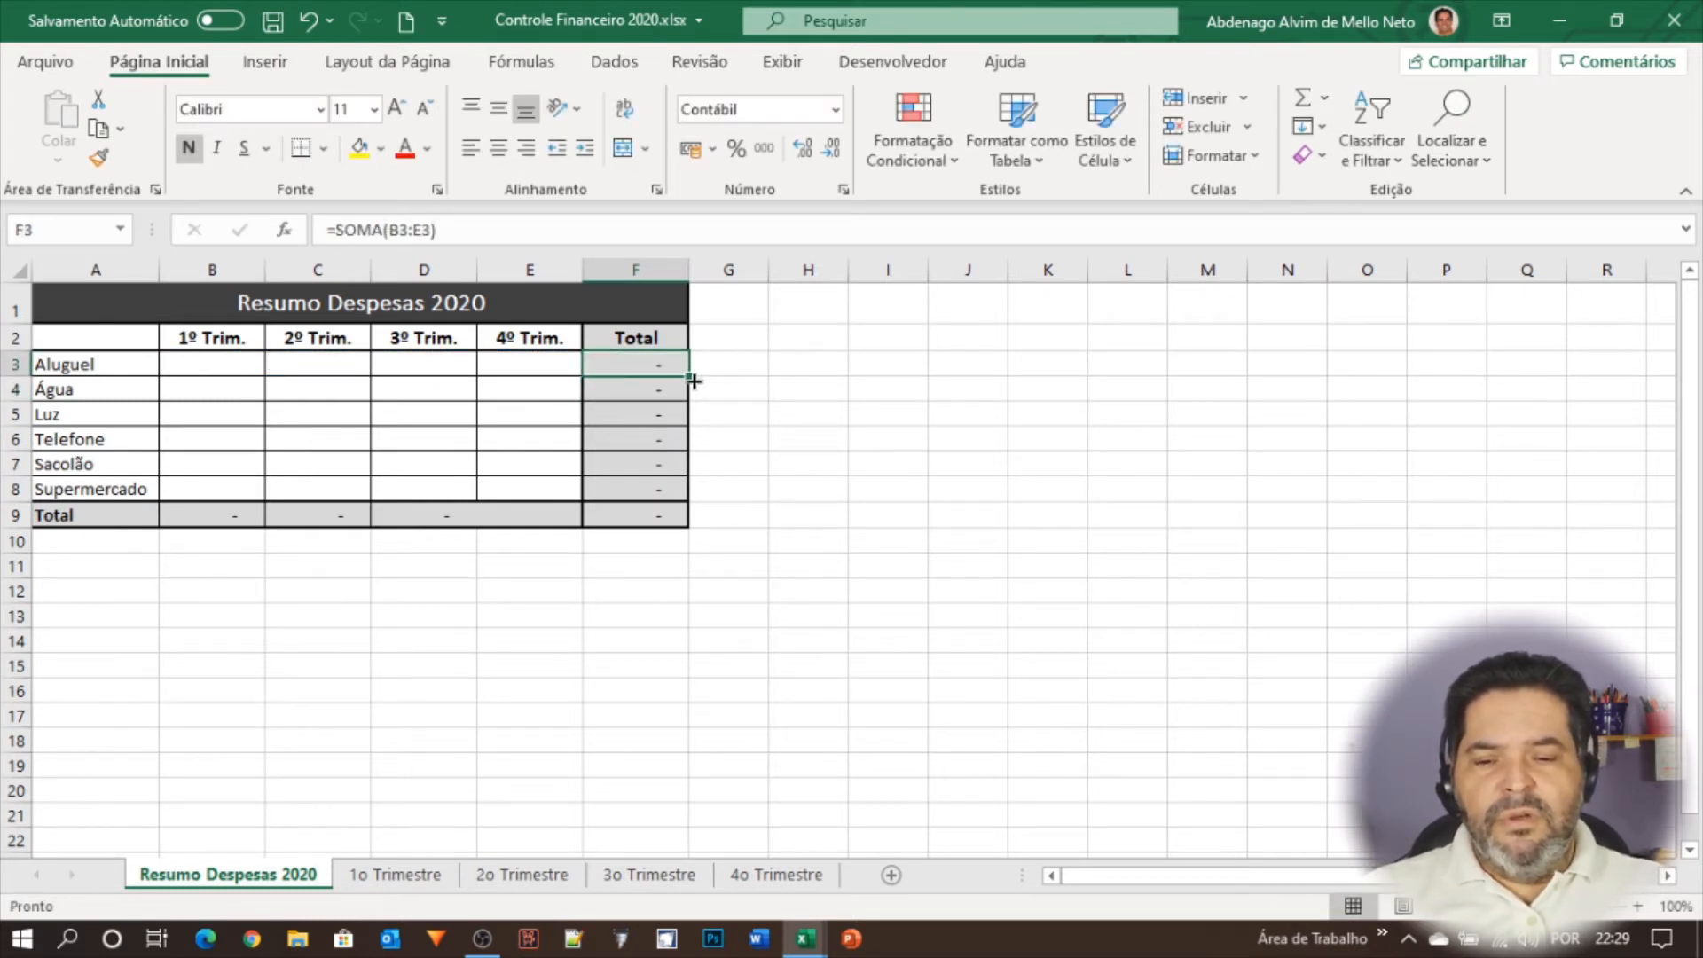
pyautogui.moveTo(689, 376); pyautogui.dragTo(690, 494)
pyautogui.click(748, 388)
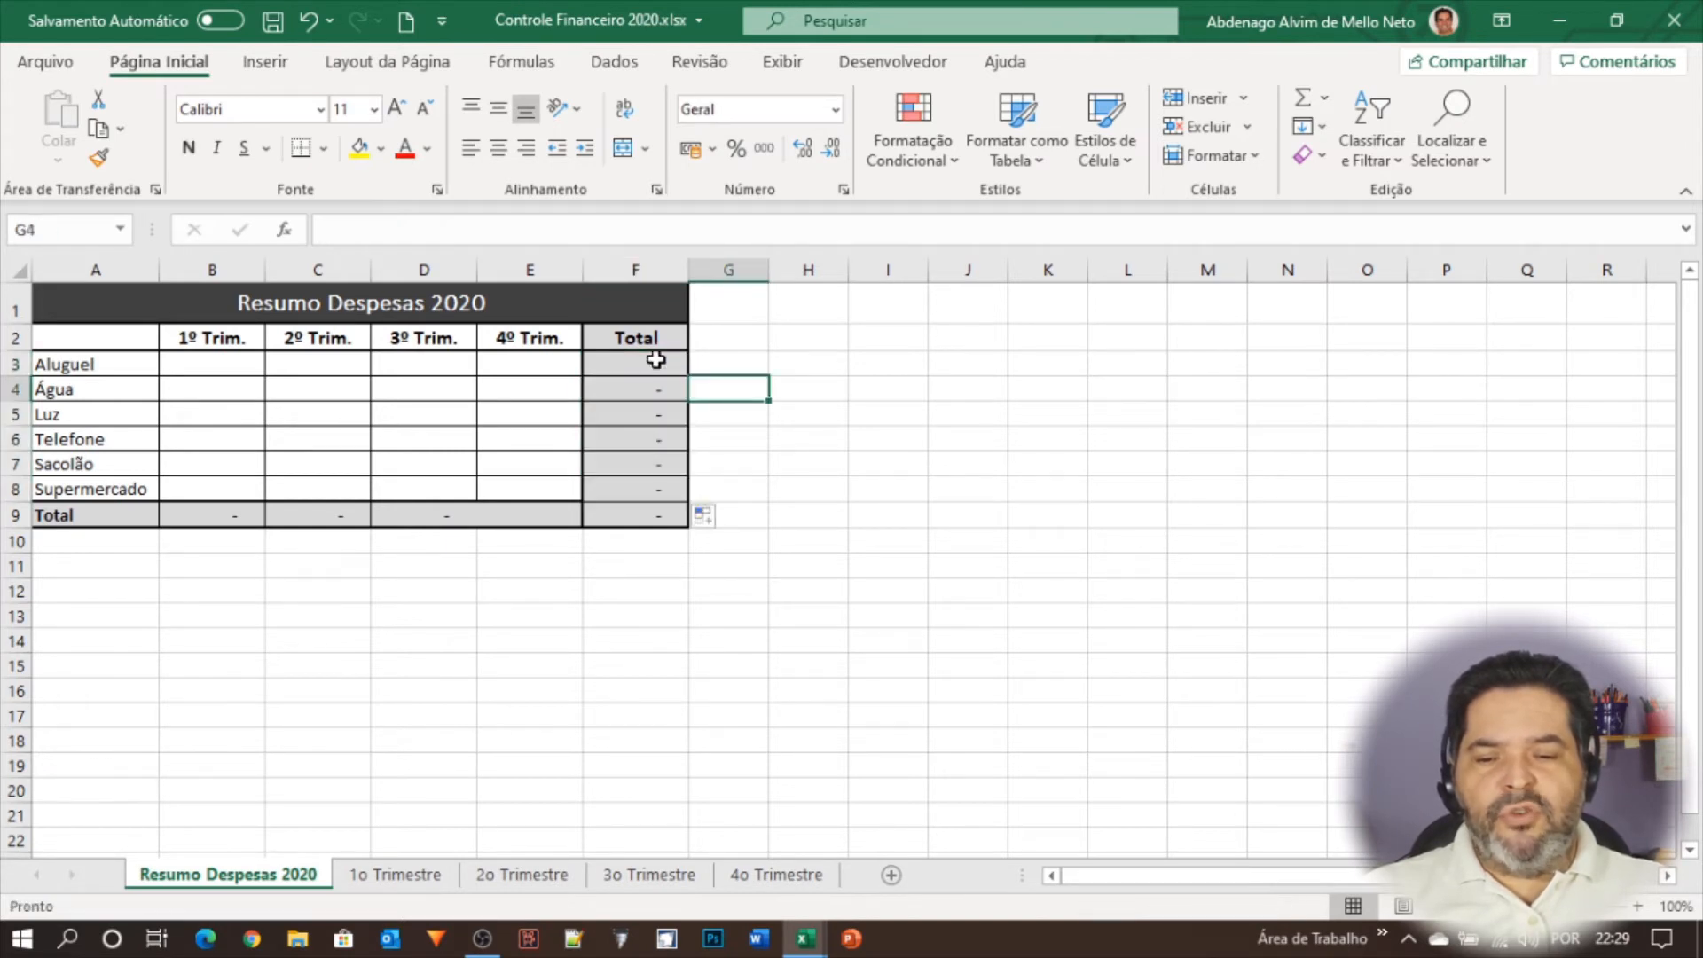
# Step: Fill the column total formula from D9 into E9 and check the totals in E9 and F9
pyautogui.click(464, 517)
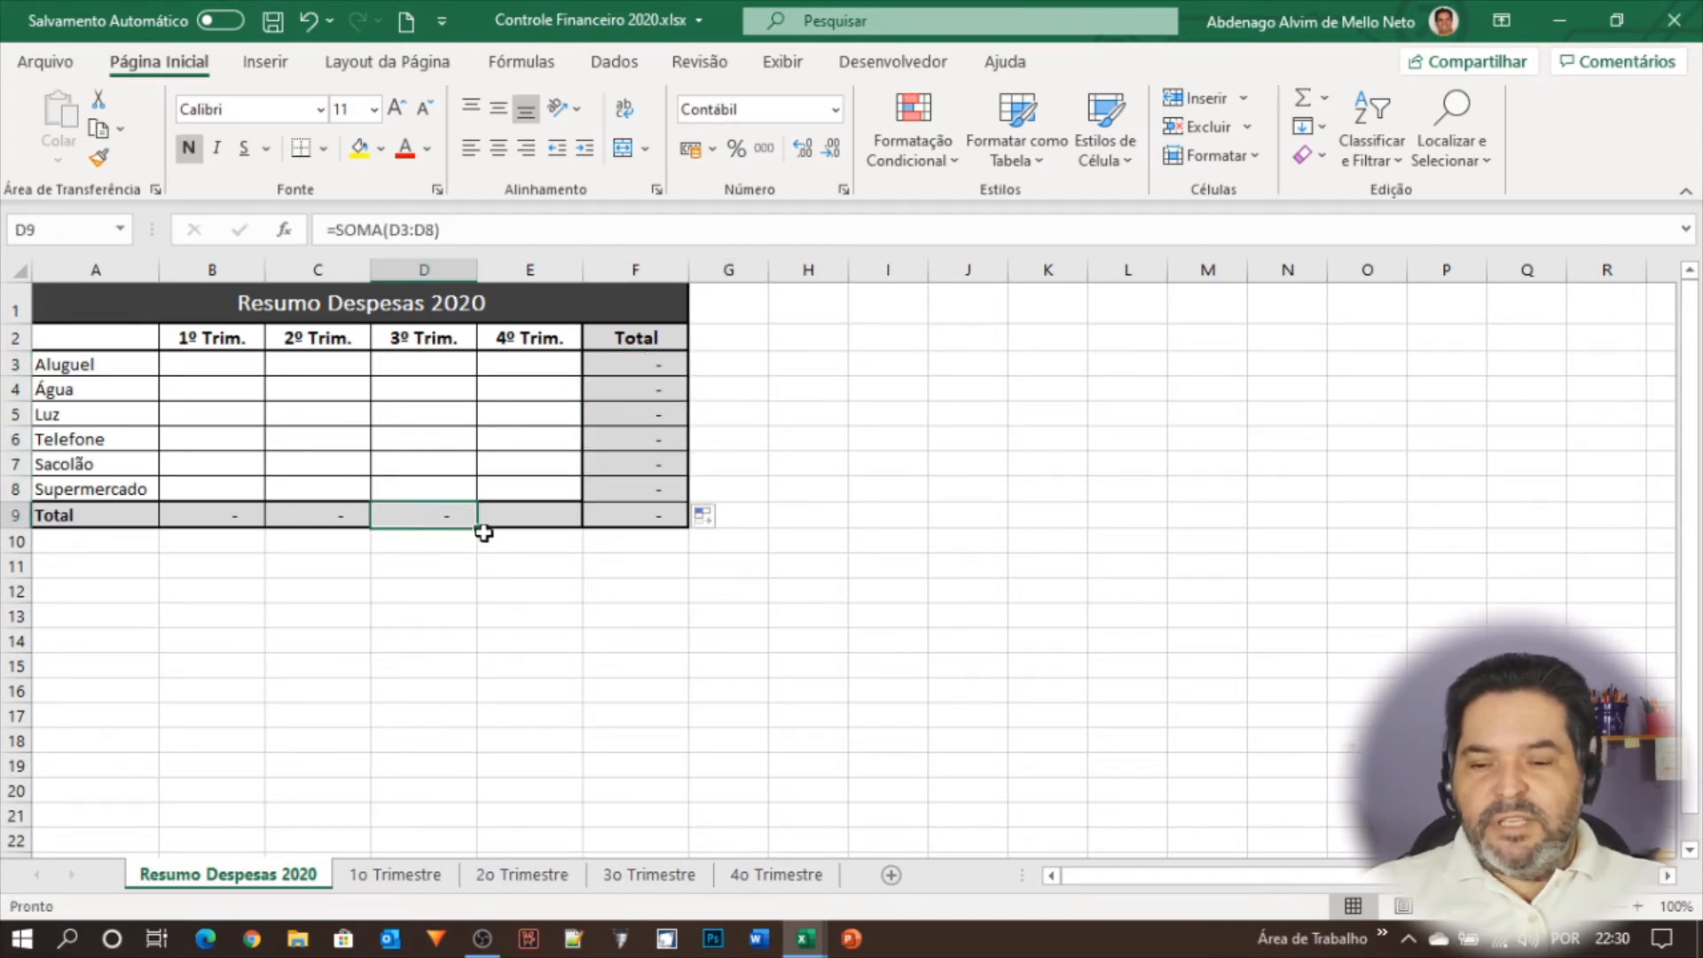
pyautogui.moveTo(475, 530); pyautogui.dragTo(536, 522)
pyautogui.click(525, 529)
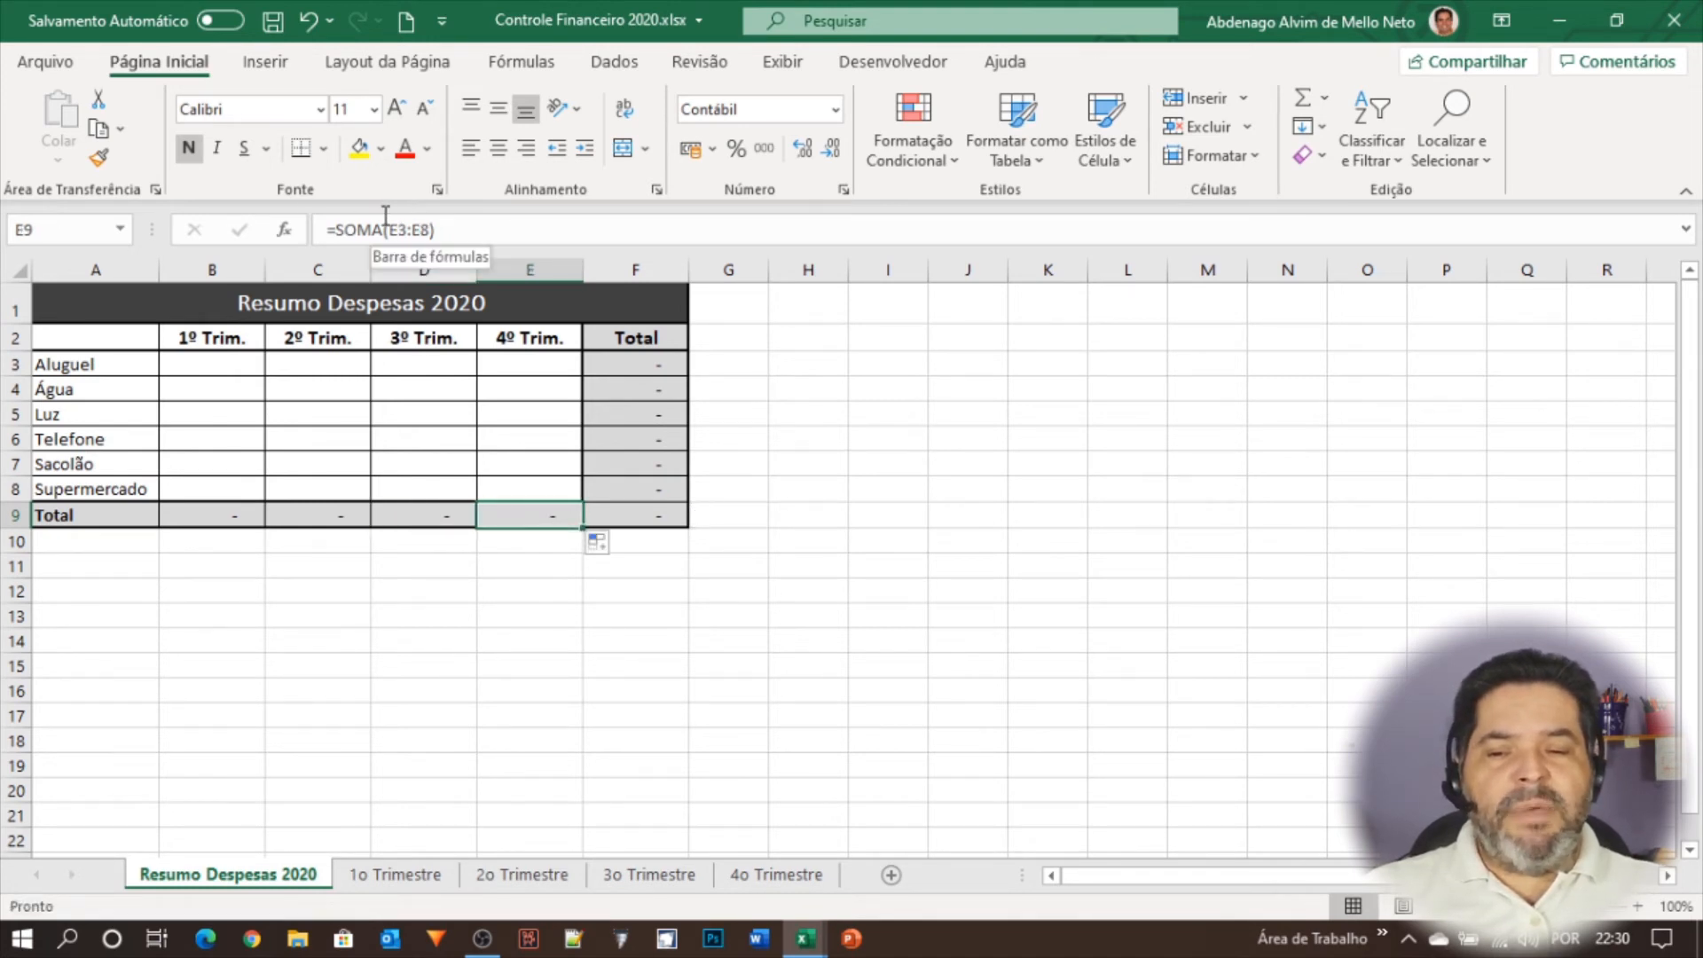
pyautogui.click(627, 511)
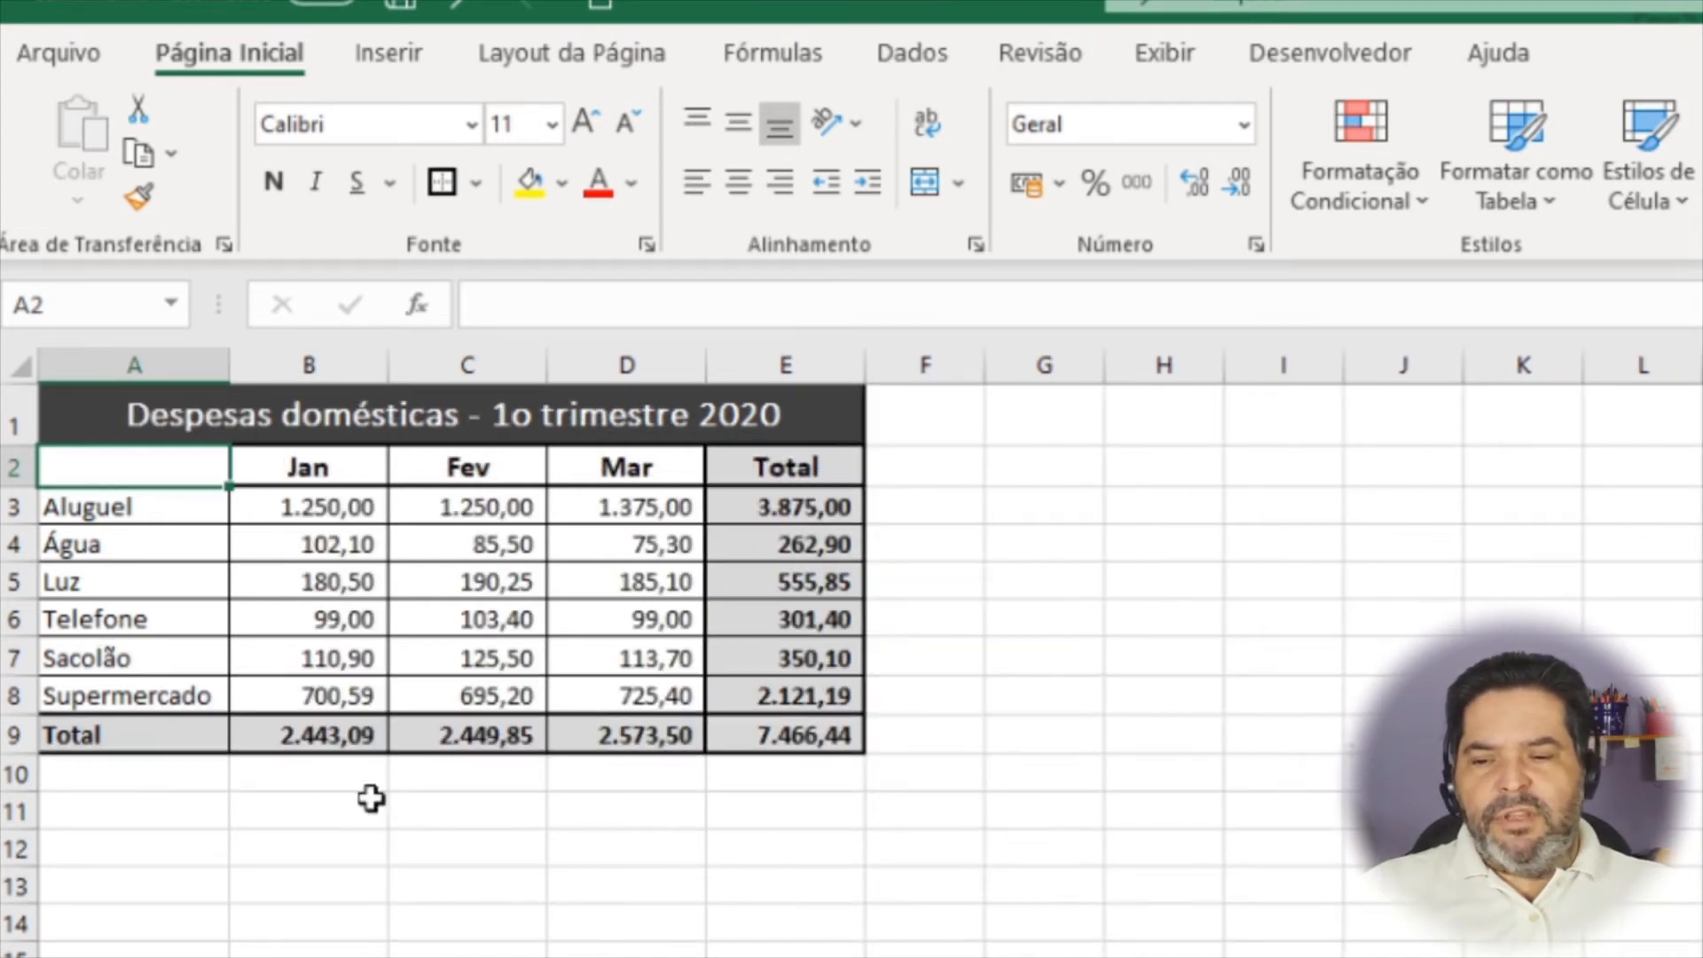
# Step: Try to copy the totals E3:E8 of 1o Trimestre with a regular paste into B3 of Resumo Despesas 2020
pyautogui.moveTo(825, 505); pyautogui.dragTo(816, 697)
pyautogui.hotkey('ctrl', 'c')
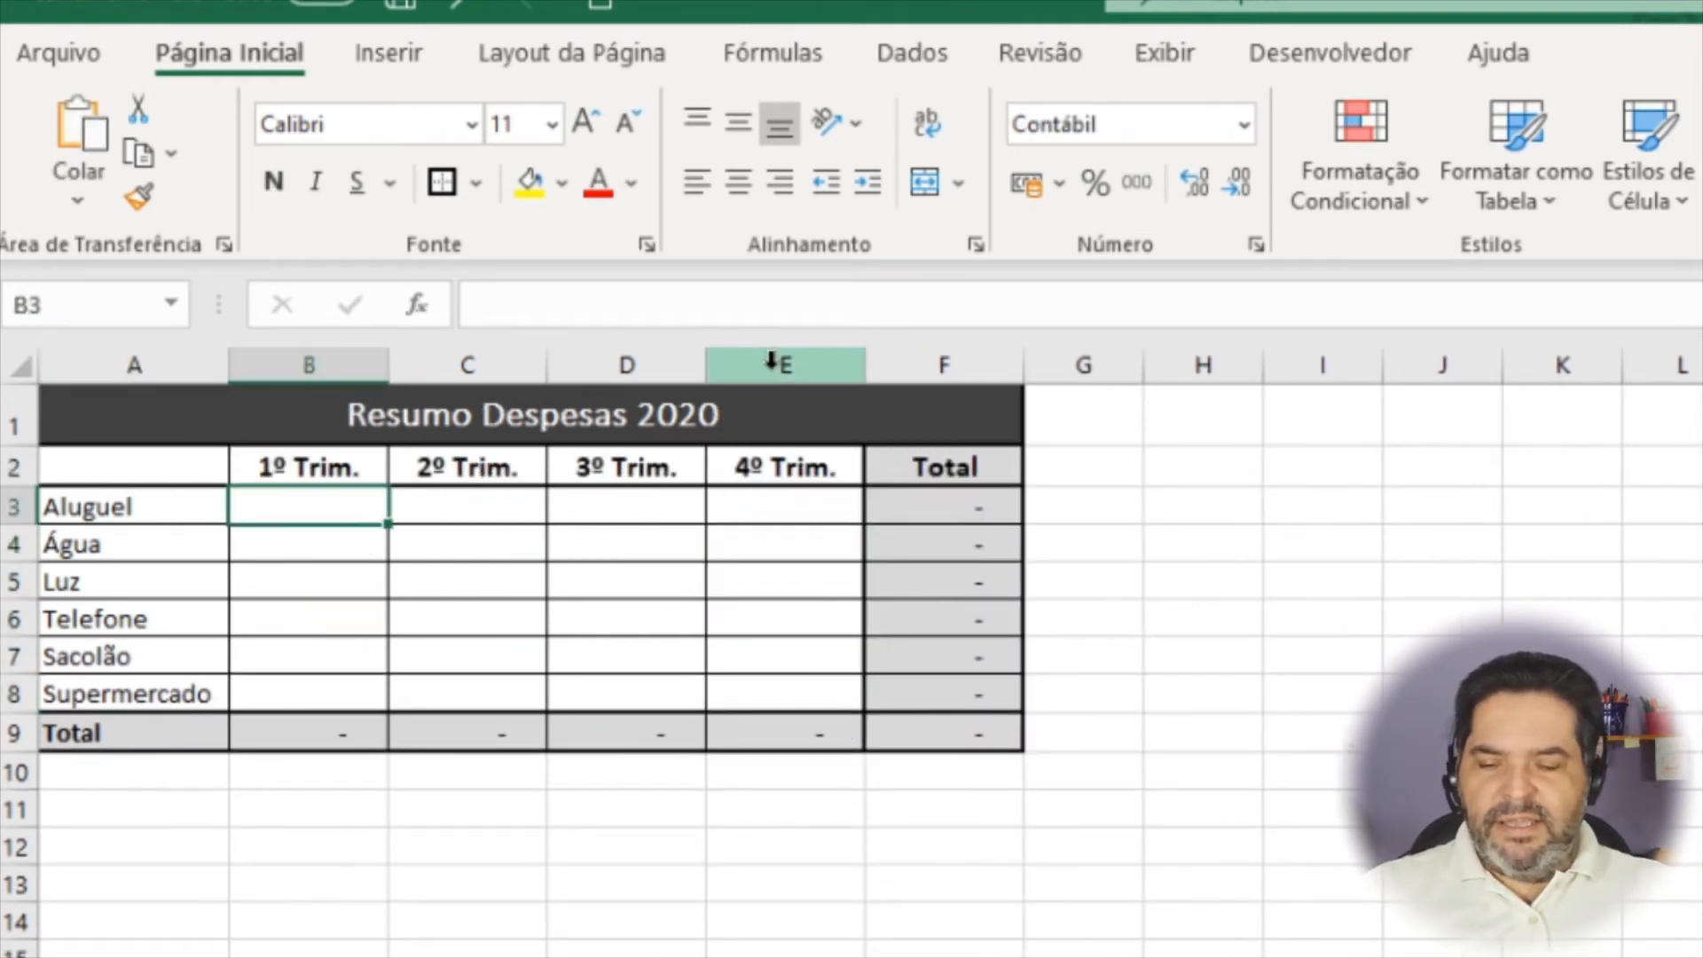
pyautogui.hotkey('ctrl', 'v')
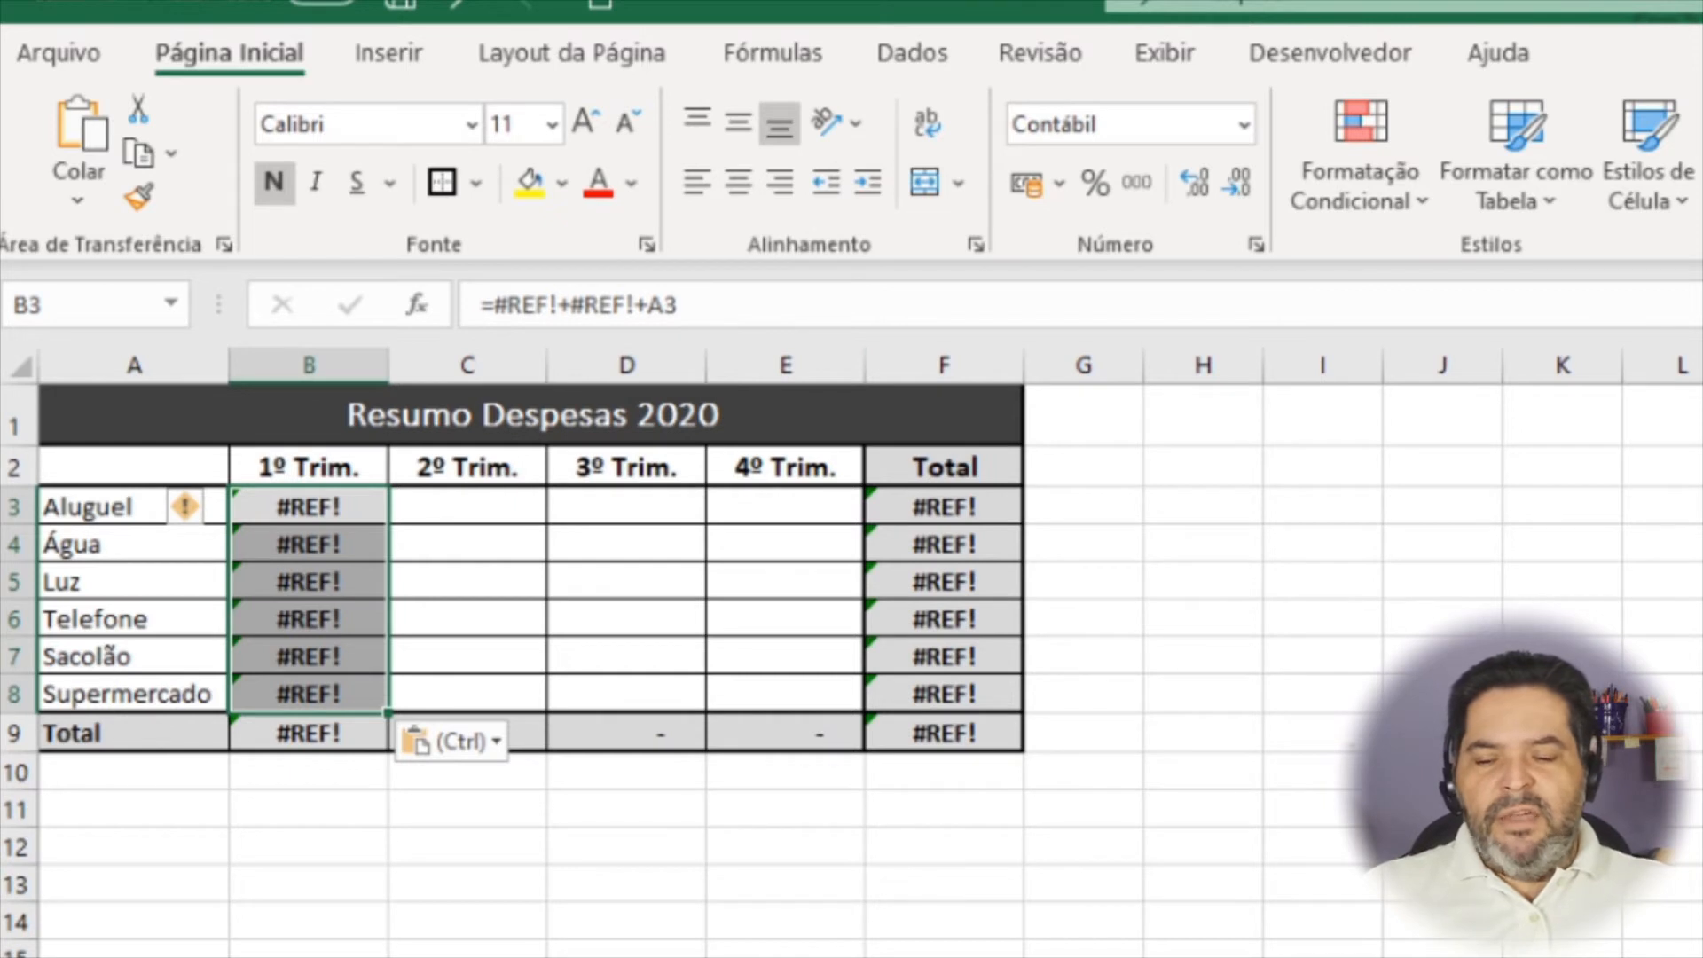
# Step: Examine the formula behind the Aluguel total in E3 of the 1o Trimestre sheet
pyautogui.hotkey('ctrl', 'pageup')
pyautogui.click(816, 520)
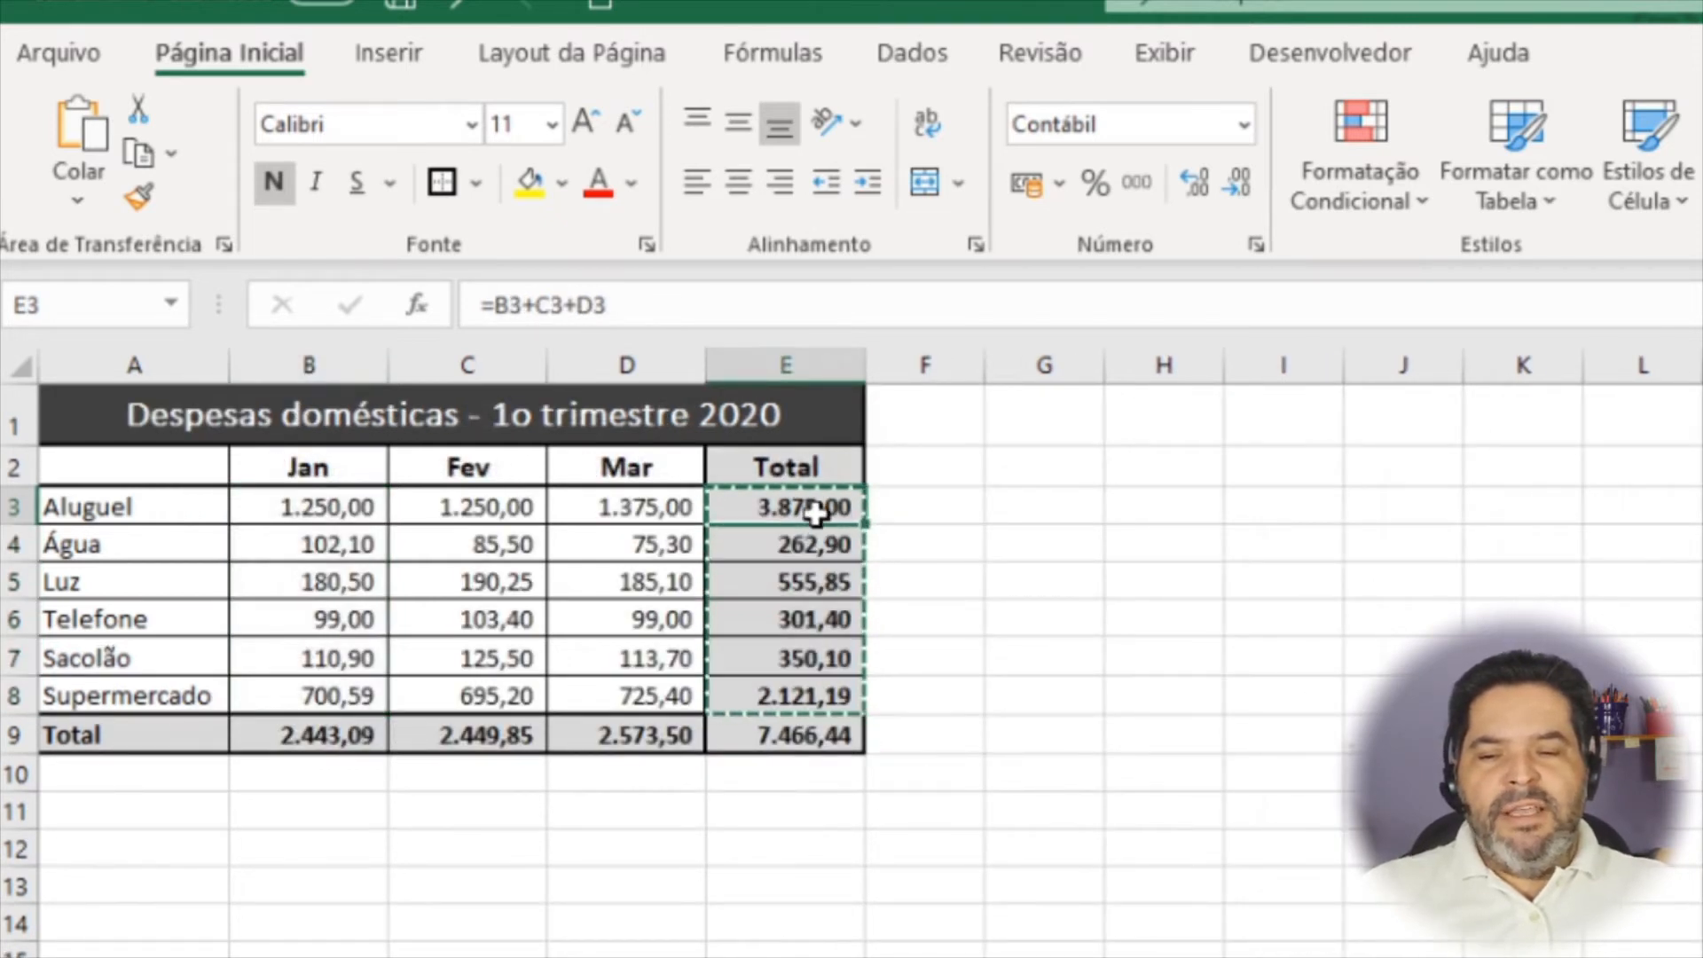
pyautogui.click(772, 316)
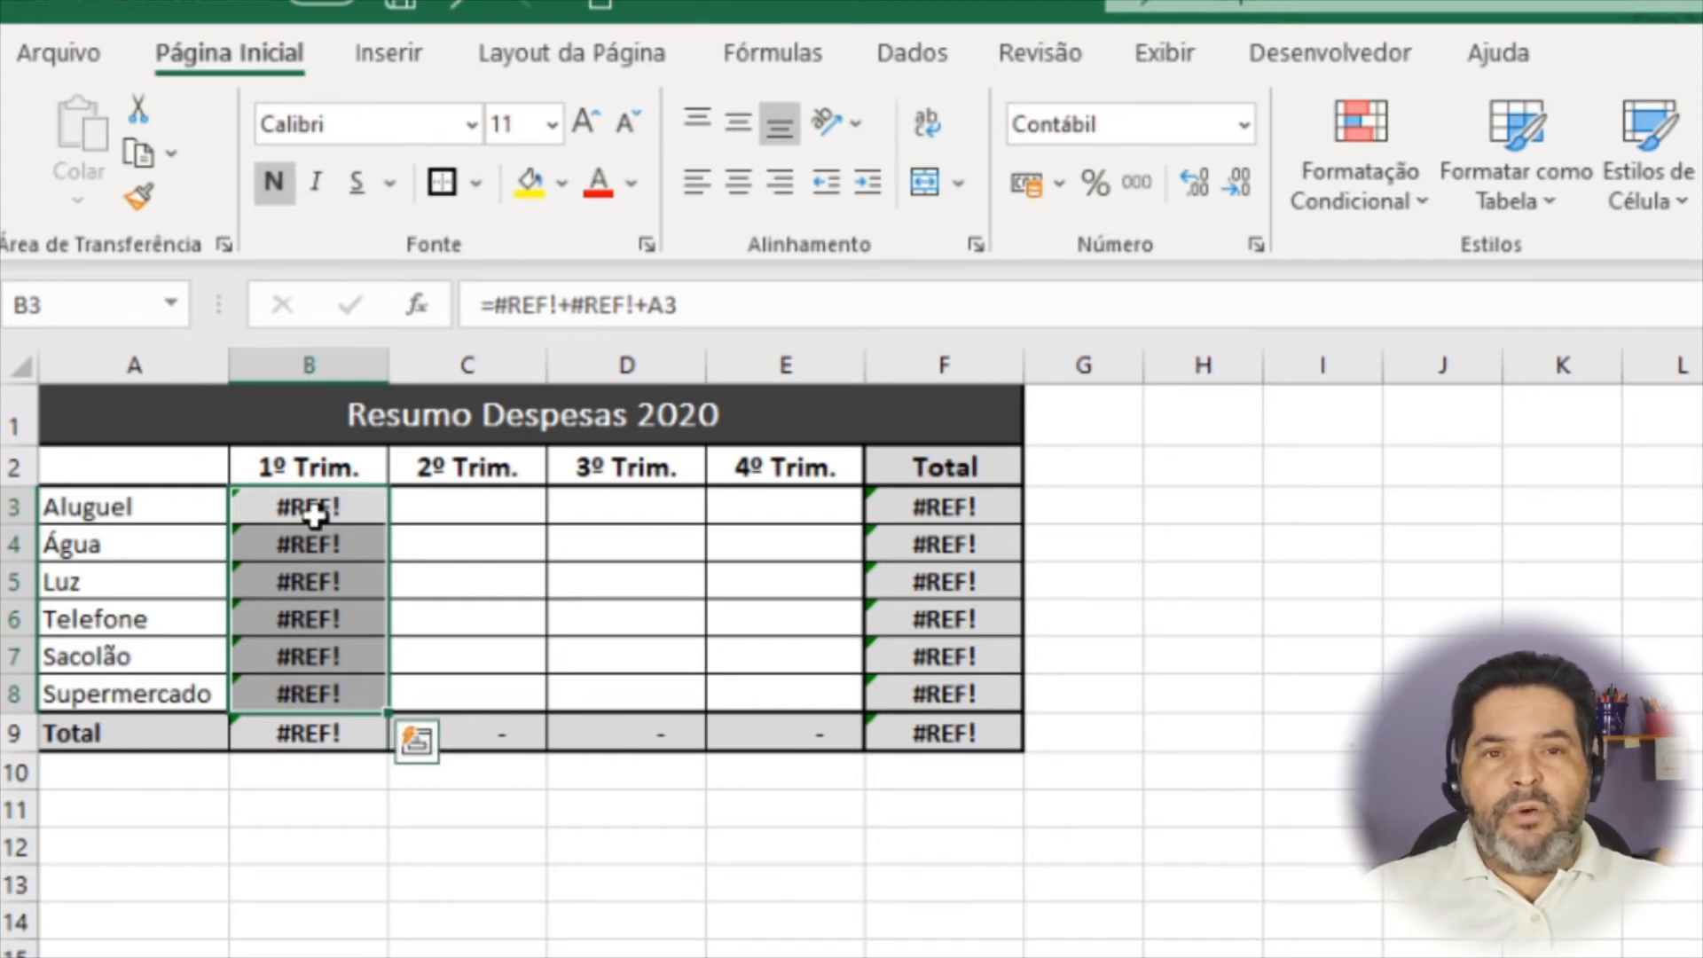
# Step: Undo the regular paste in Resumo Despesas 2020 and paste the copied 1o Trimestre totals into B3:B8 as values only
pyautogui.hotkey('ctrl', 'z')
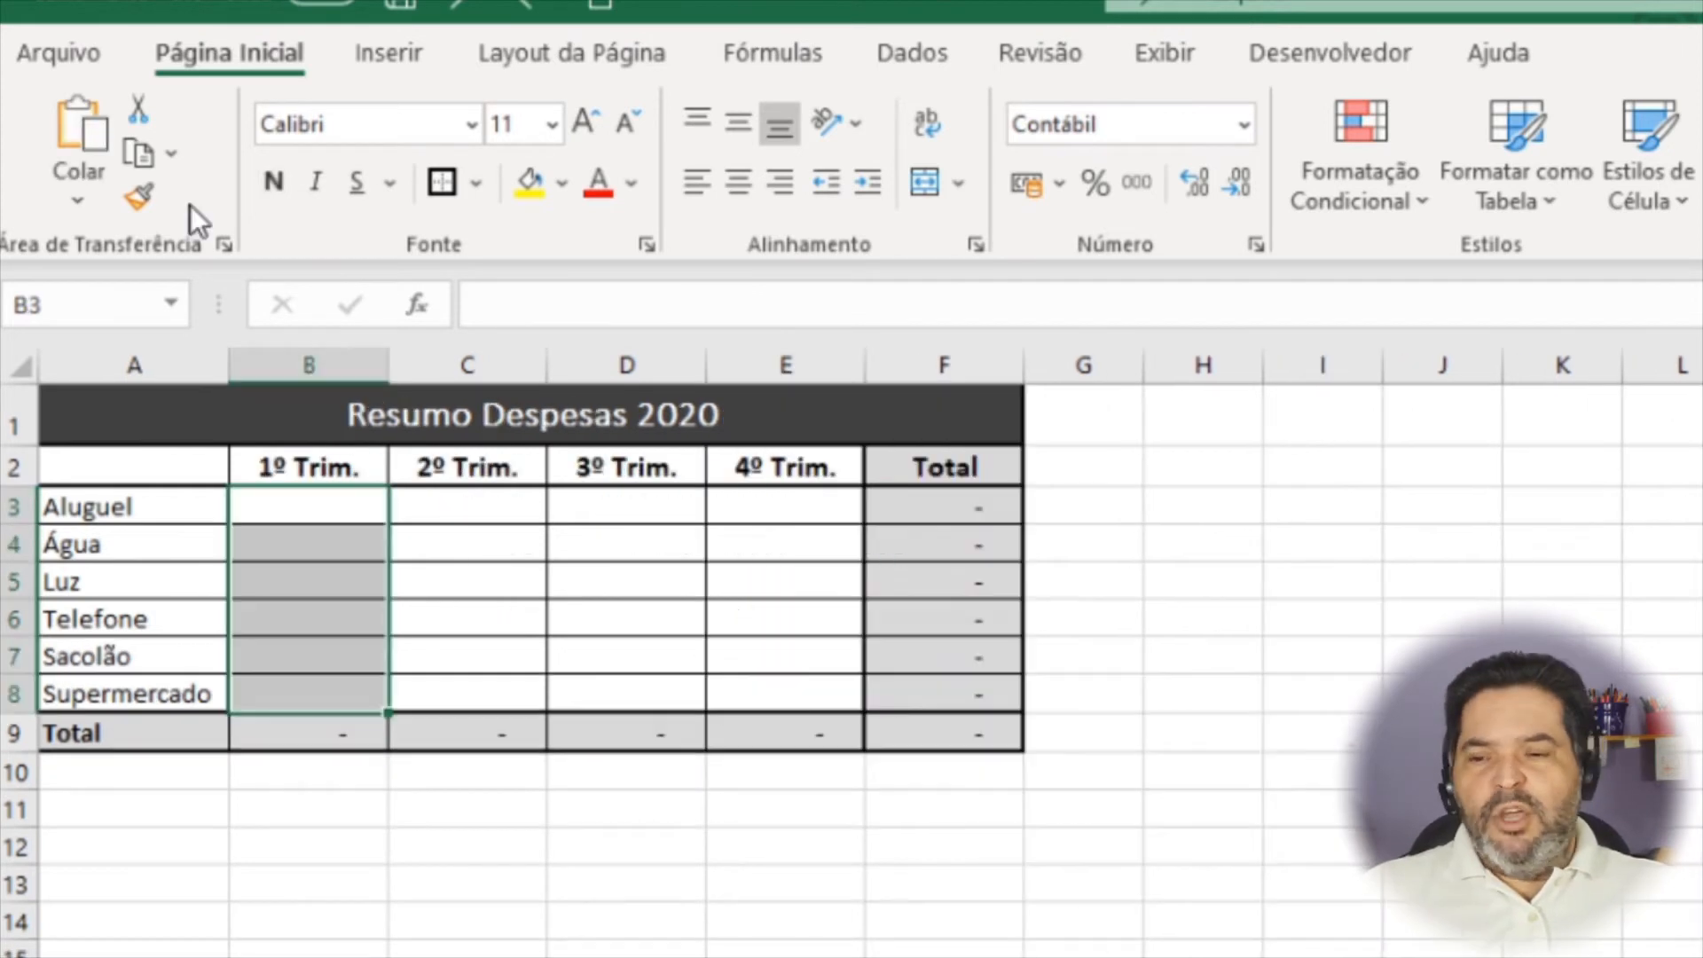
pyautogui.click(64, 193)
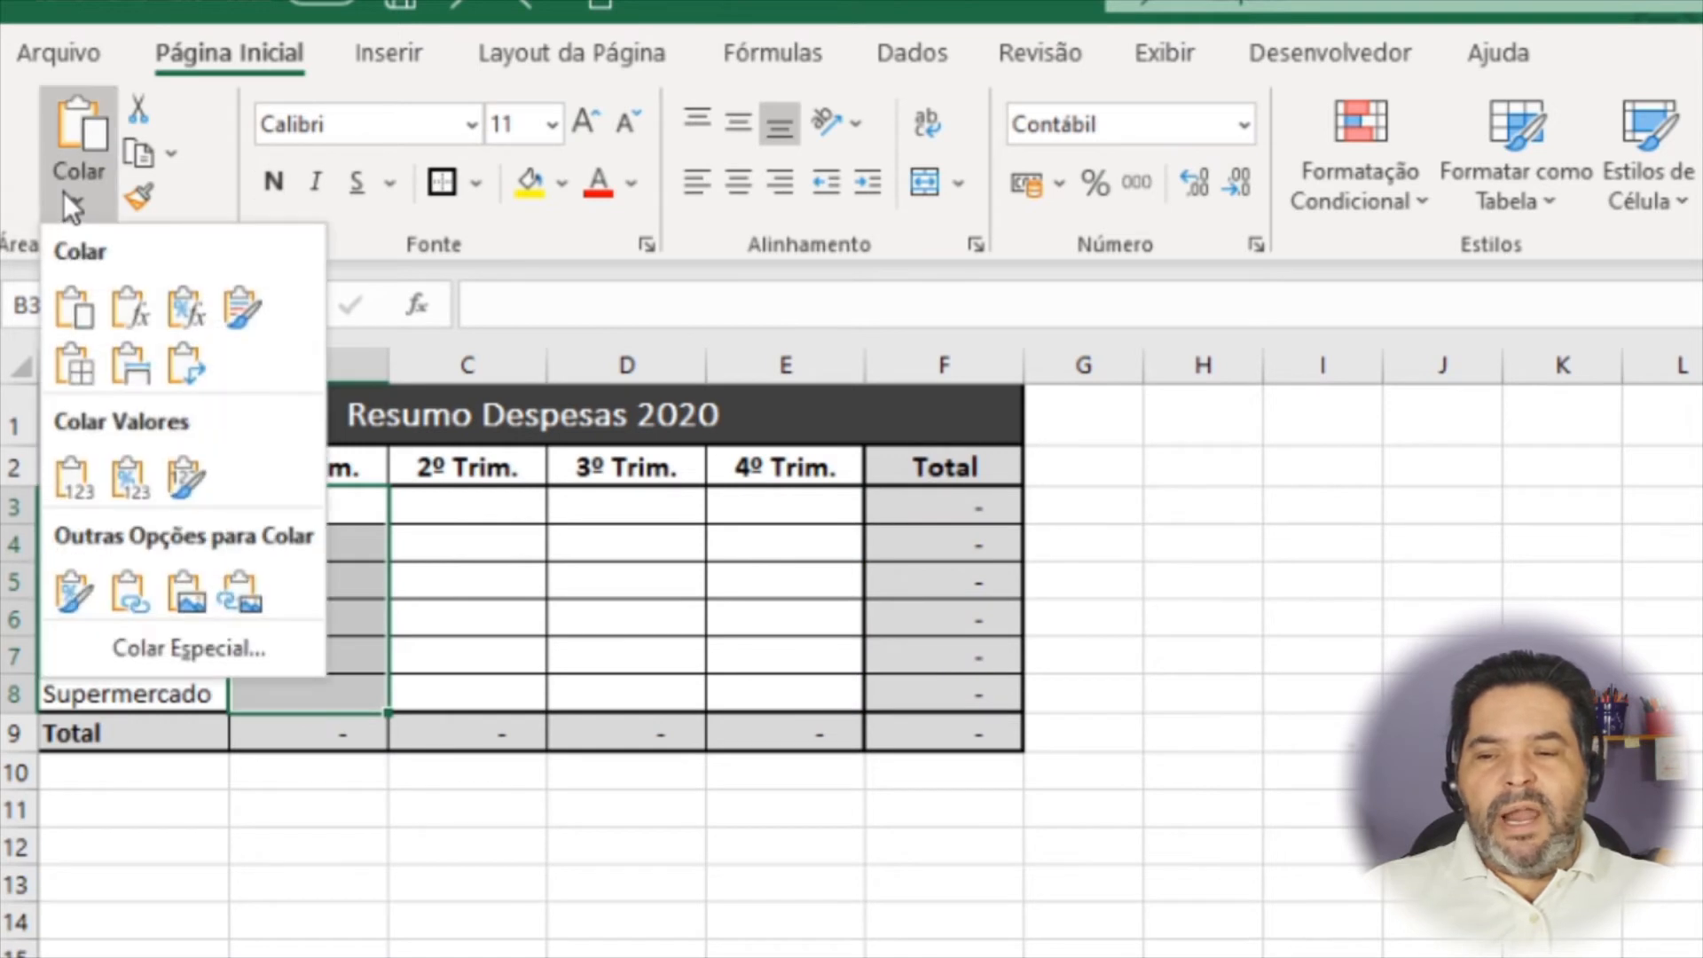
pyautogui.click(80, 481)
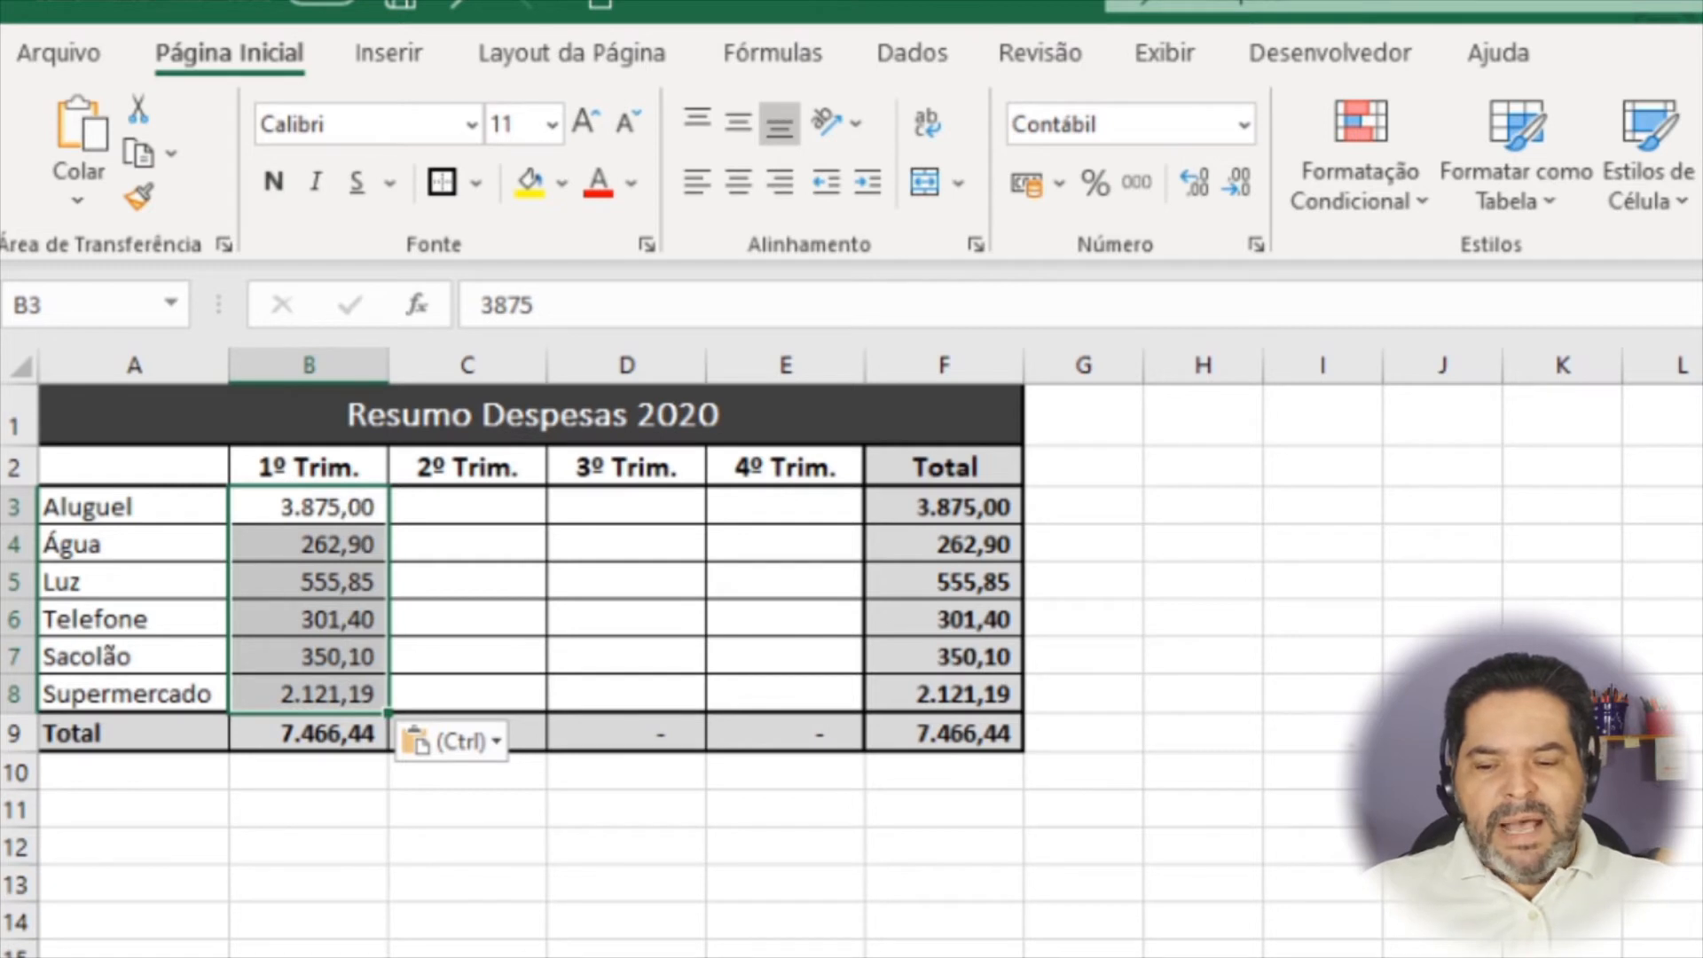
# Step: Set the January Aluguel expense in B3 of 1o Trimestre to 1000 and check the pasted values in Resumo Despesas 2020
pyautogui.hotkey('ctrl', 'pageup')
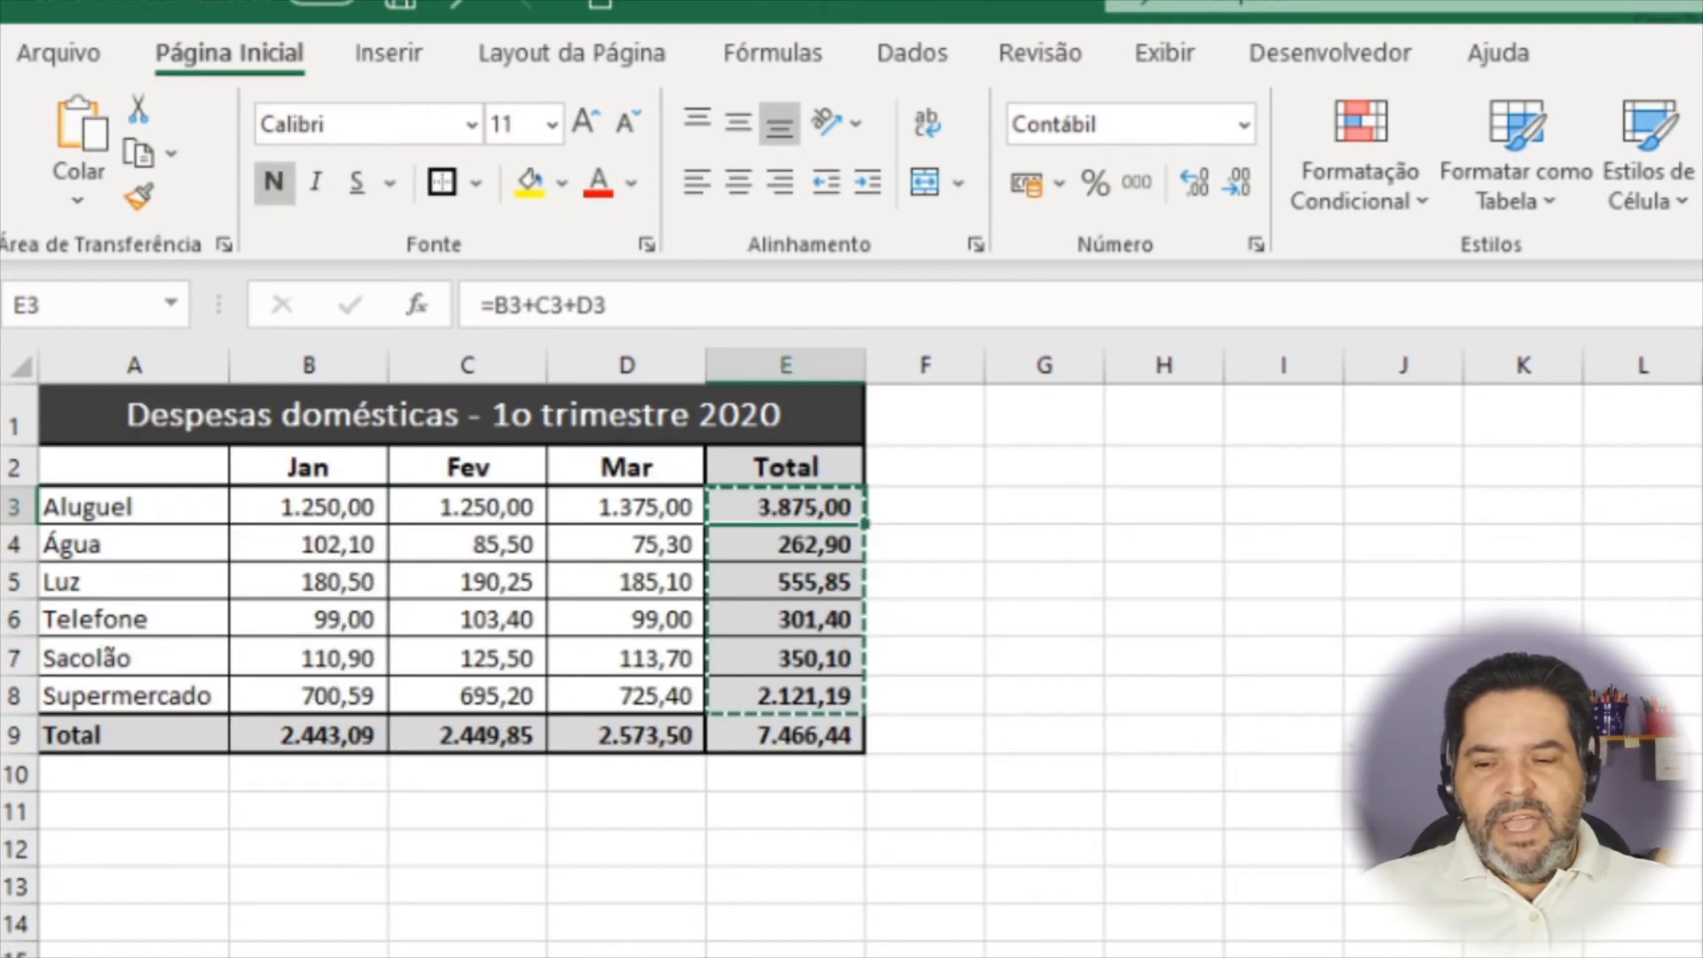
pyautogui.click(337, 499)
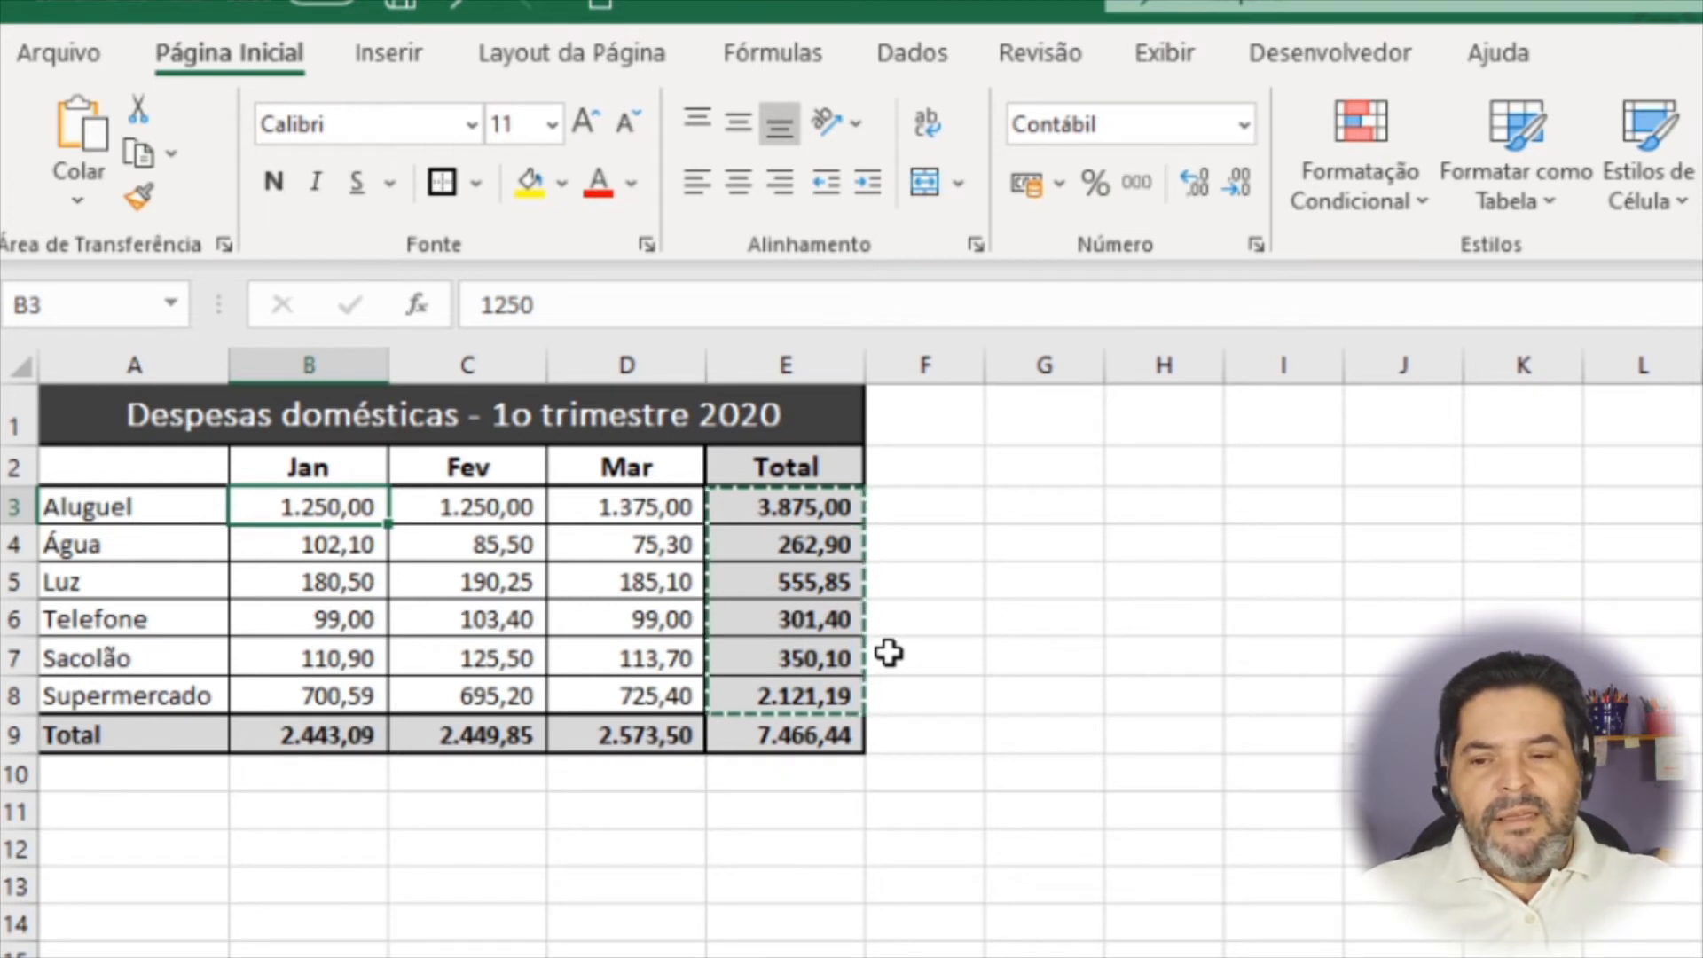
pyautogui.write('1.00')
pyautogui.write('0')
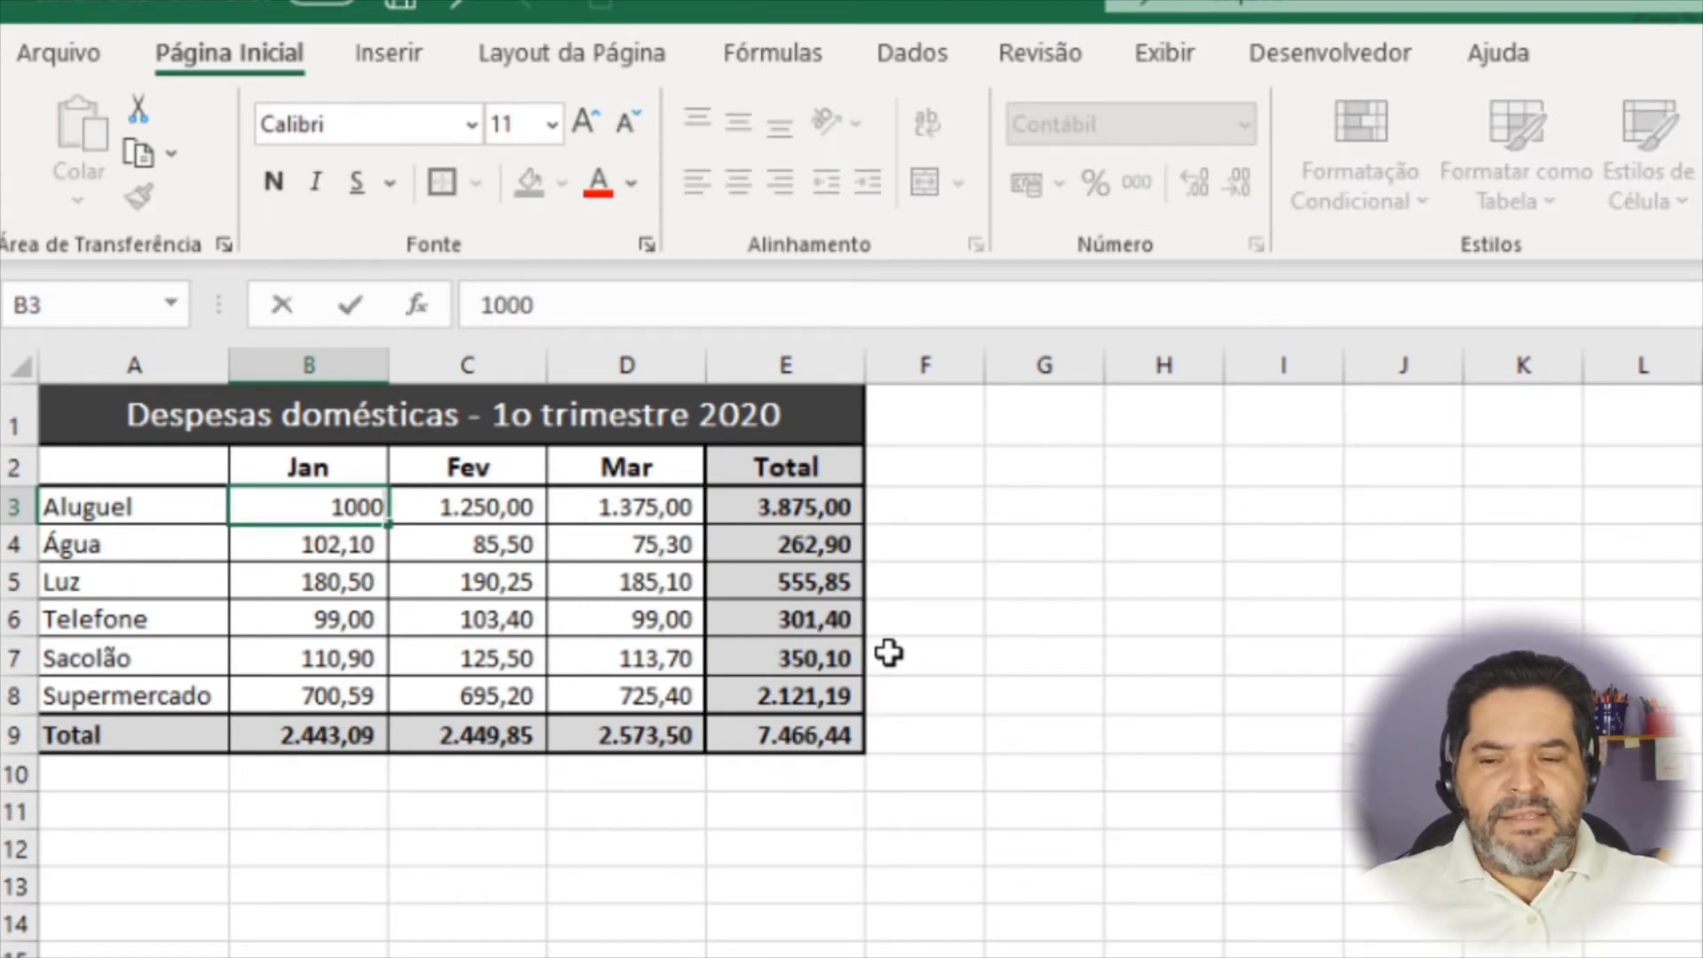
pyautogui.press('Return')
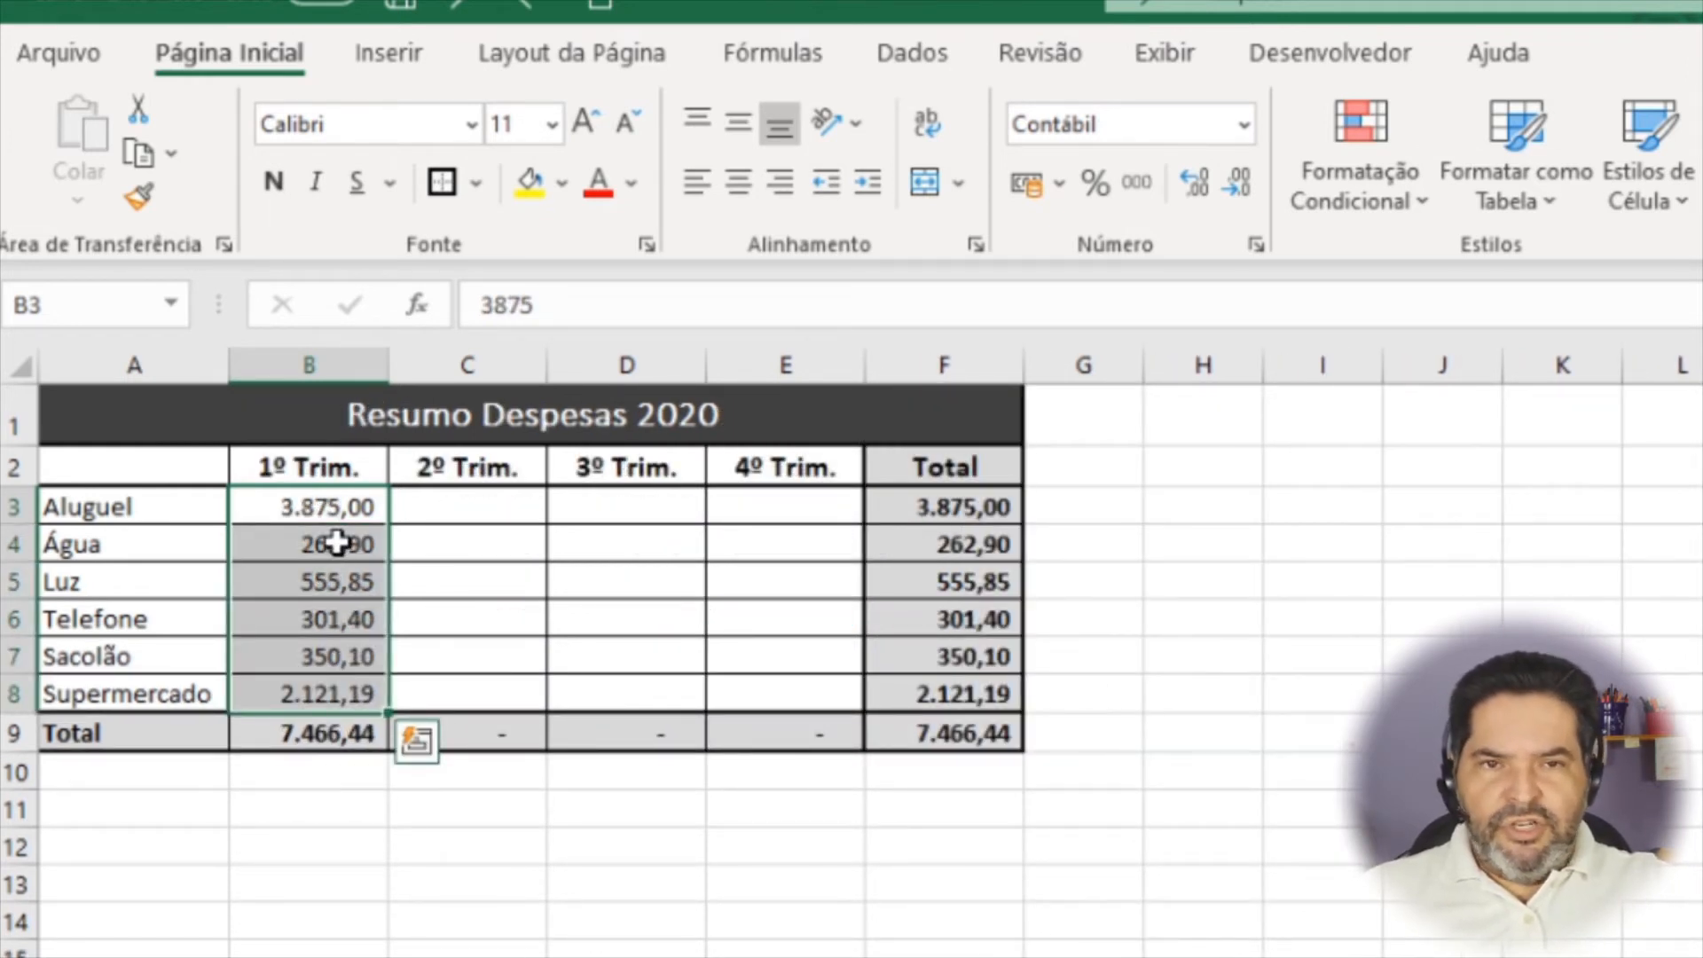
# Step: Clear the pasted first-quarter values from B3:B8 of Resumo Despesas 2020
pyautogui.press('Delete')
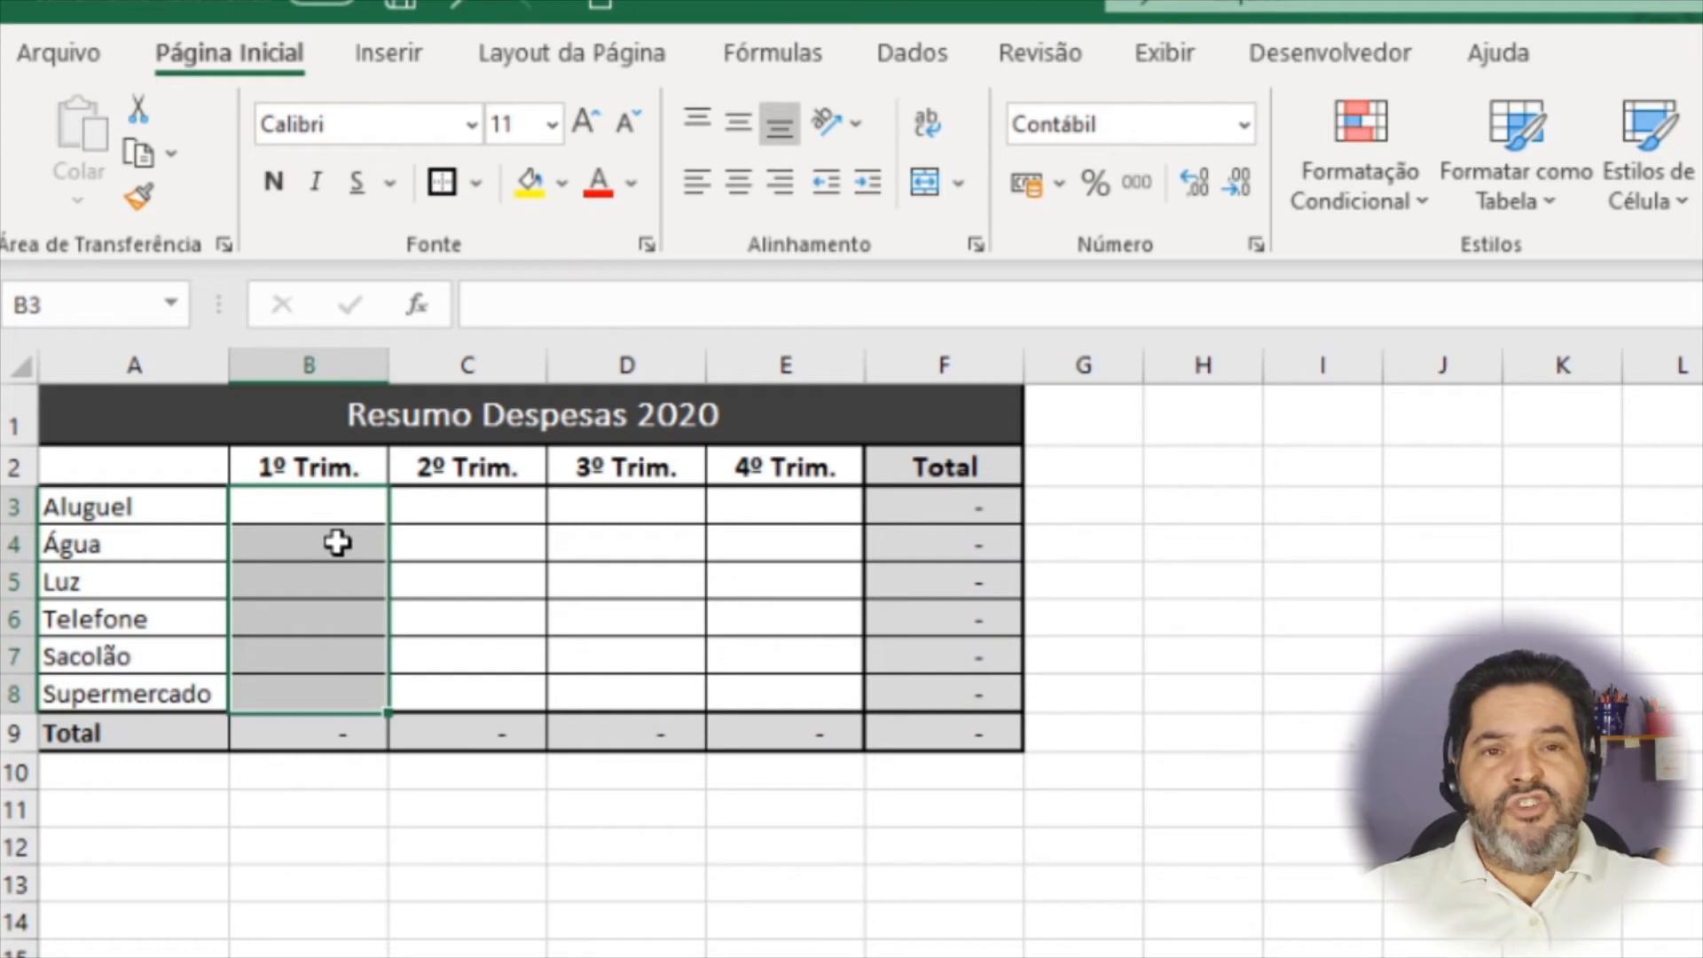
pyautogui.click(335, 510)
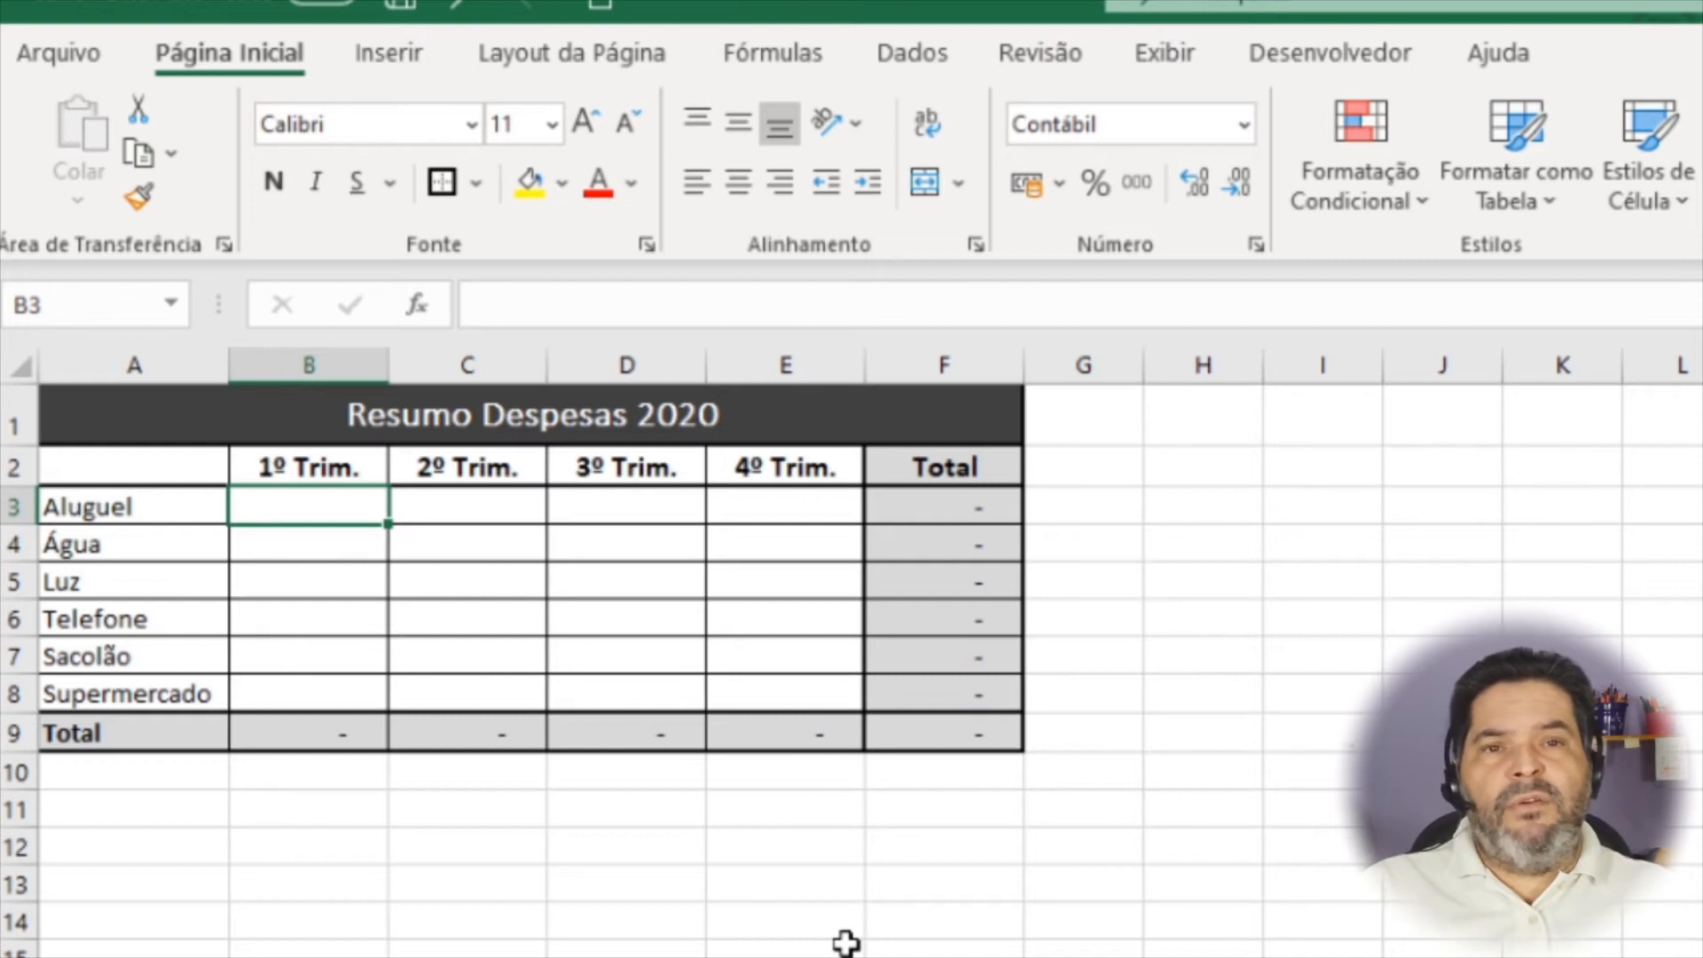
# Step: Enter 10 in the empty cell I4 and link K8 to it with the formula =I4
pyautogui.click(1323, 543)
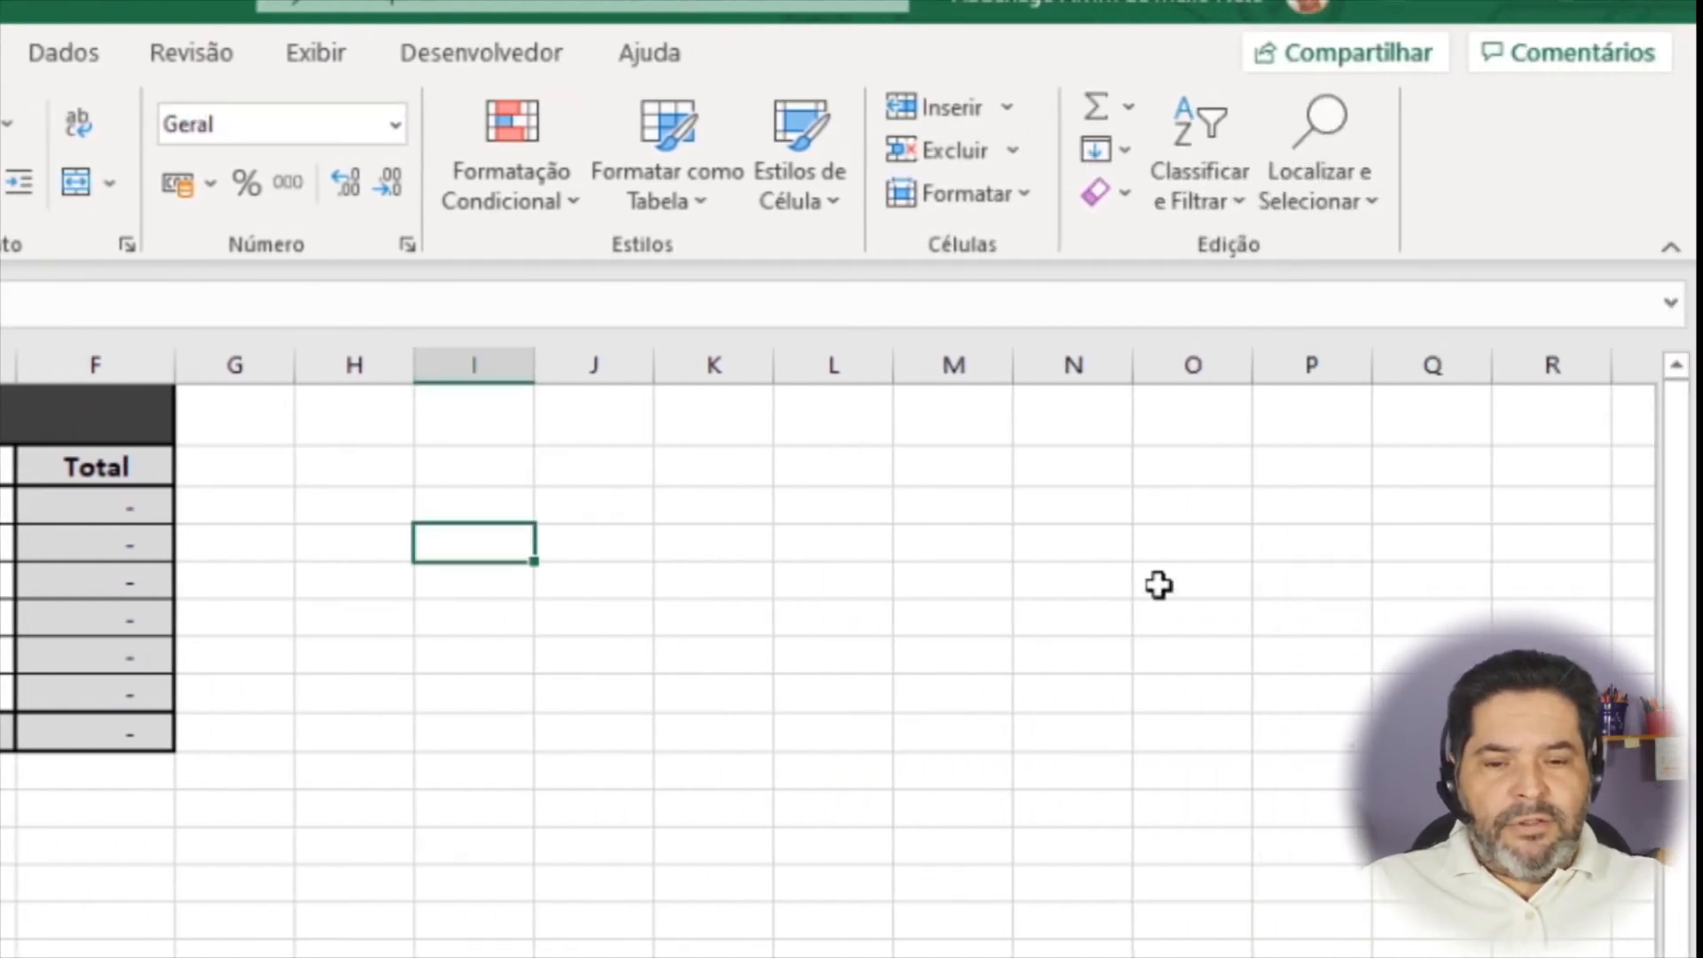
pyautogui.write('10')
pyautogui.press('Return')
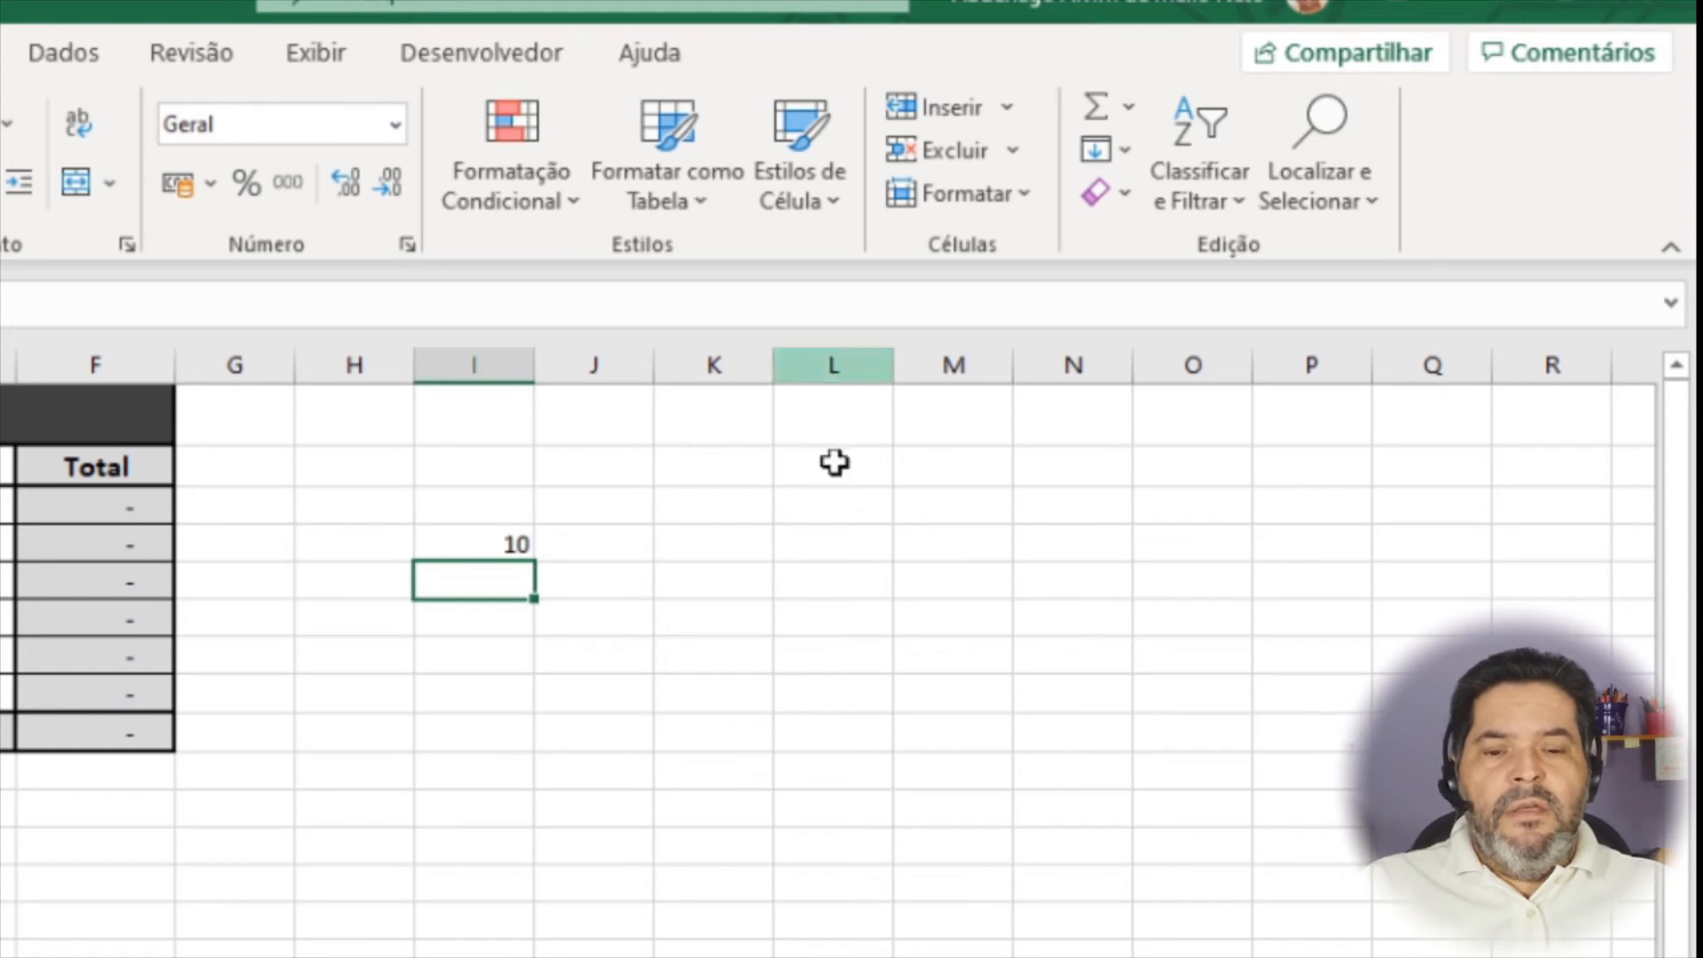
pyautogui.click(737, 688)
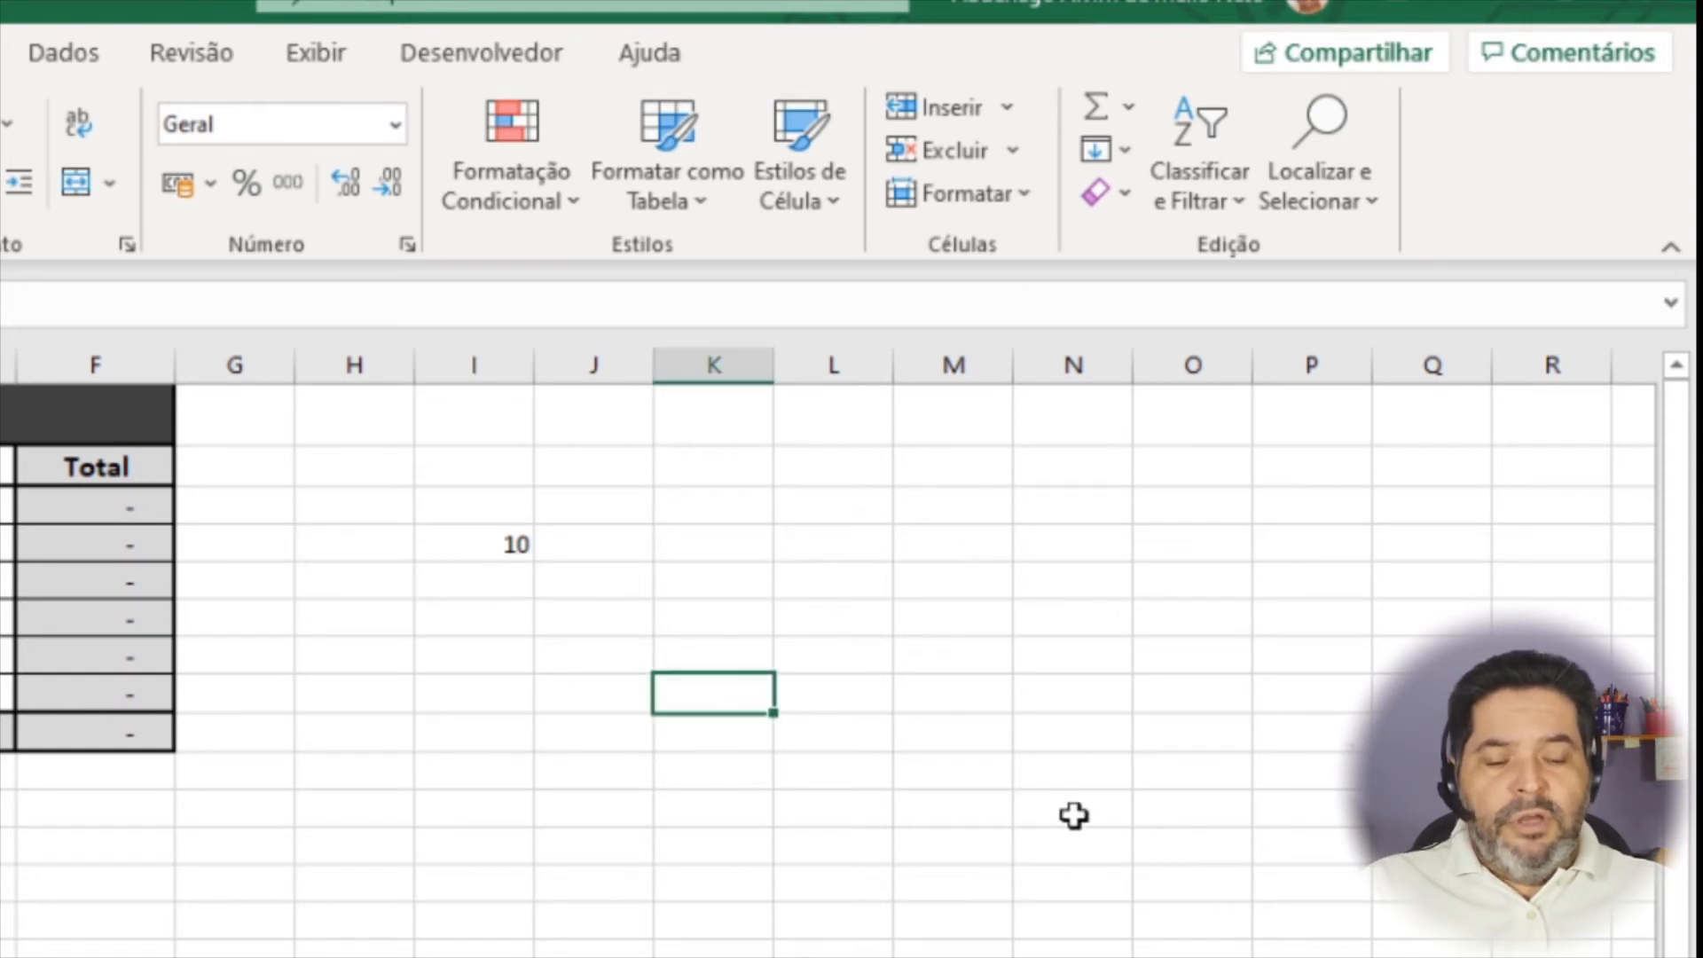
pyautogui.write('=')
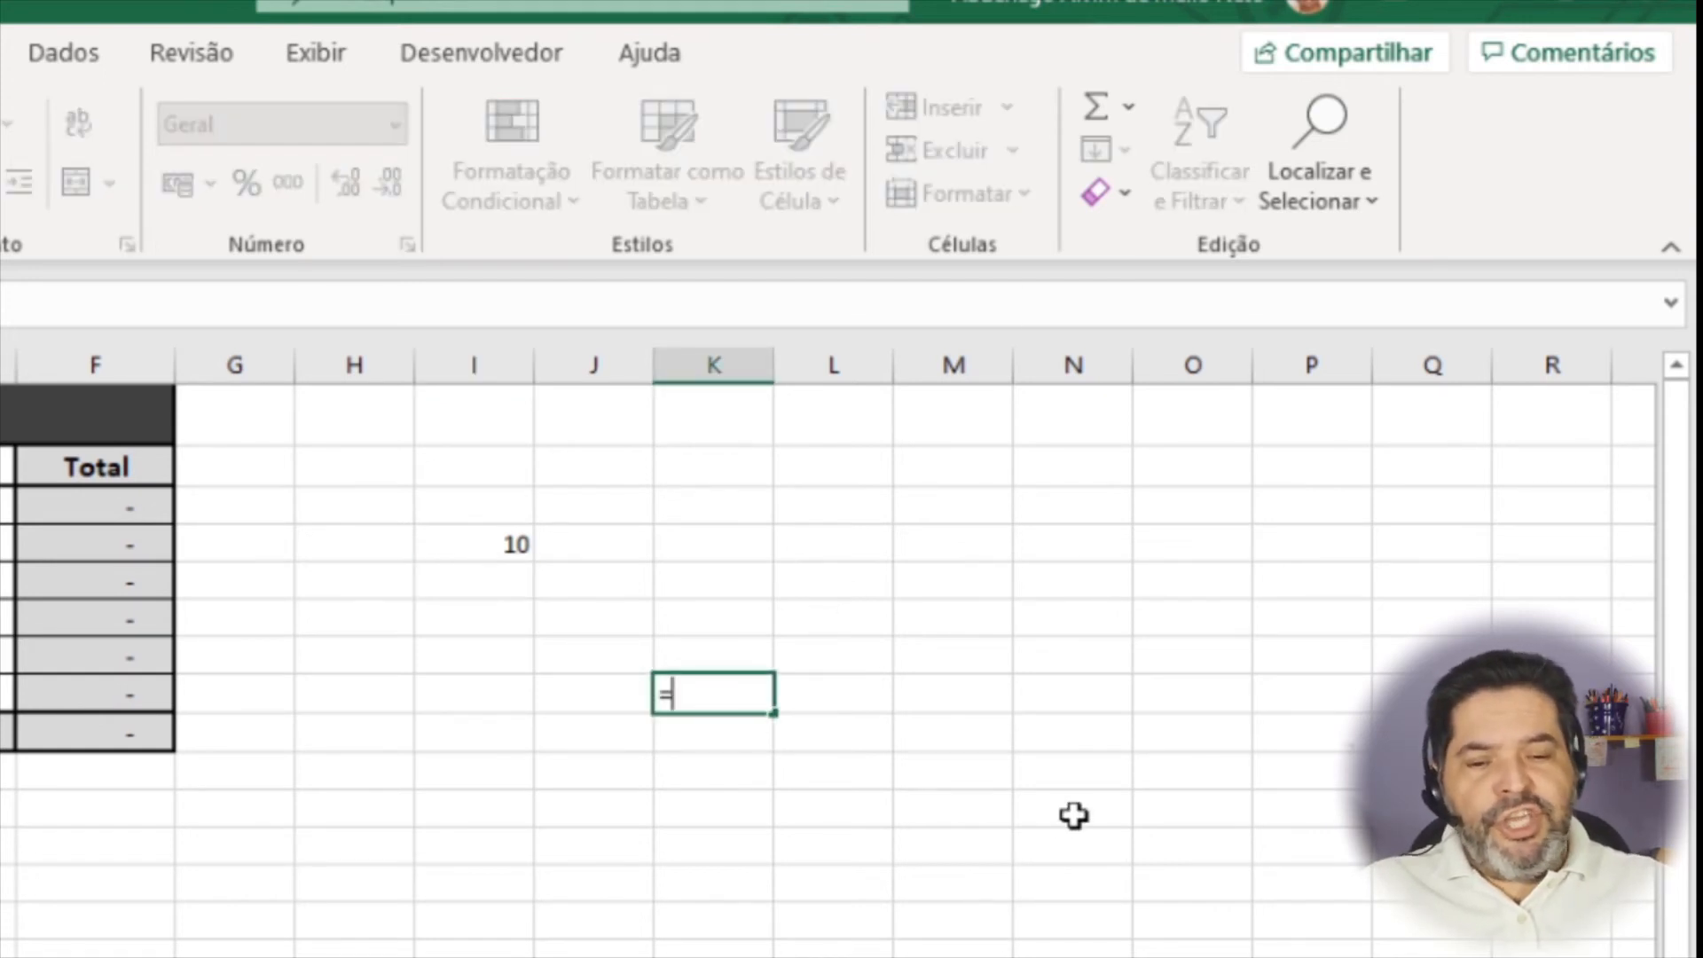
pyautogui.click(504, 548)
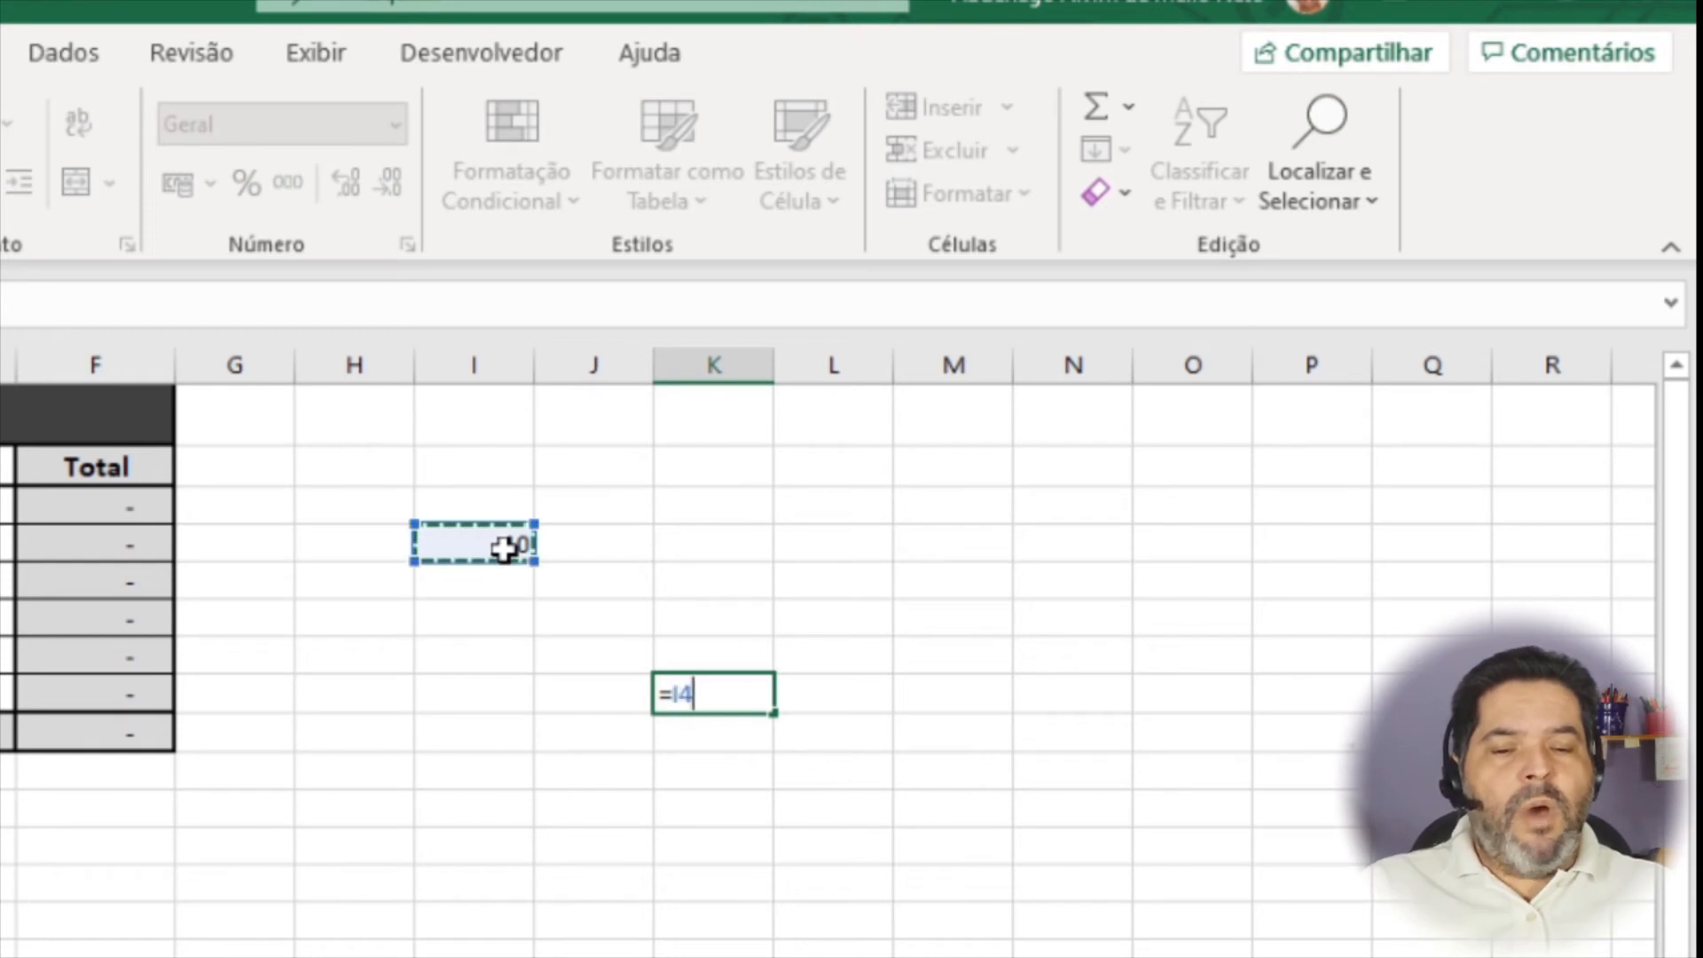
pyautogui.press('Return')
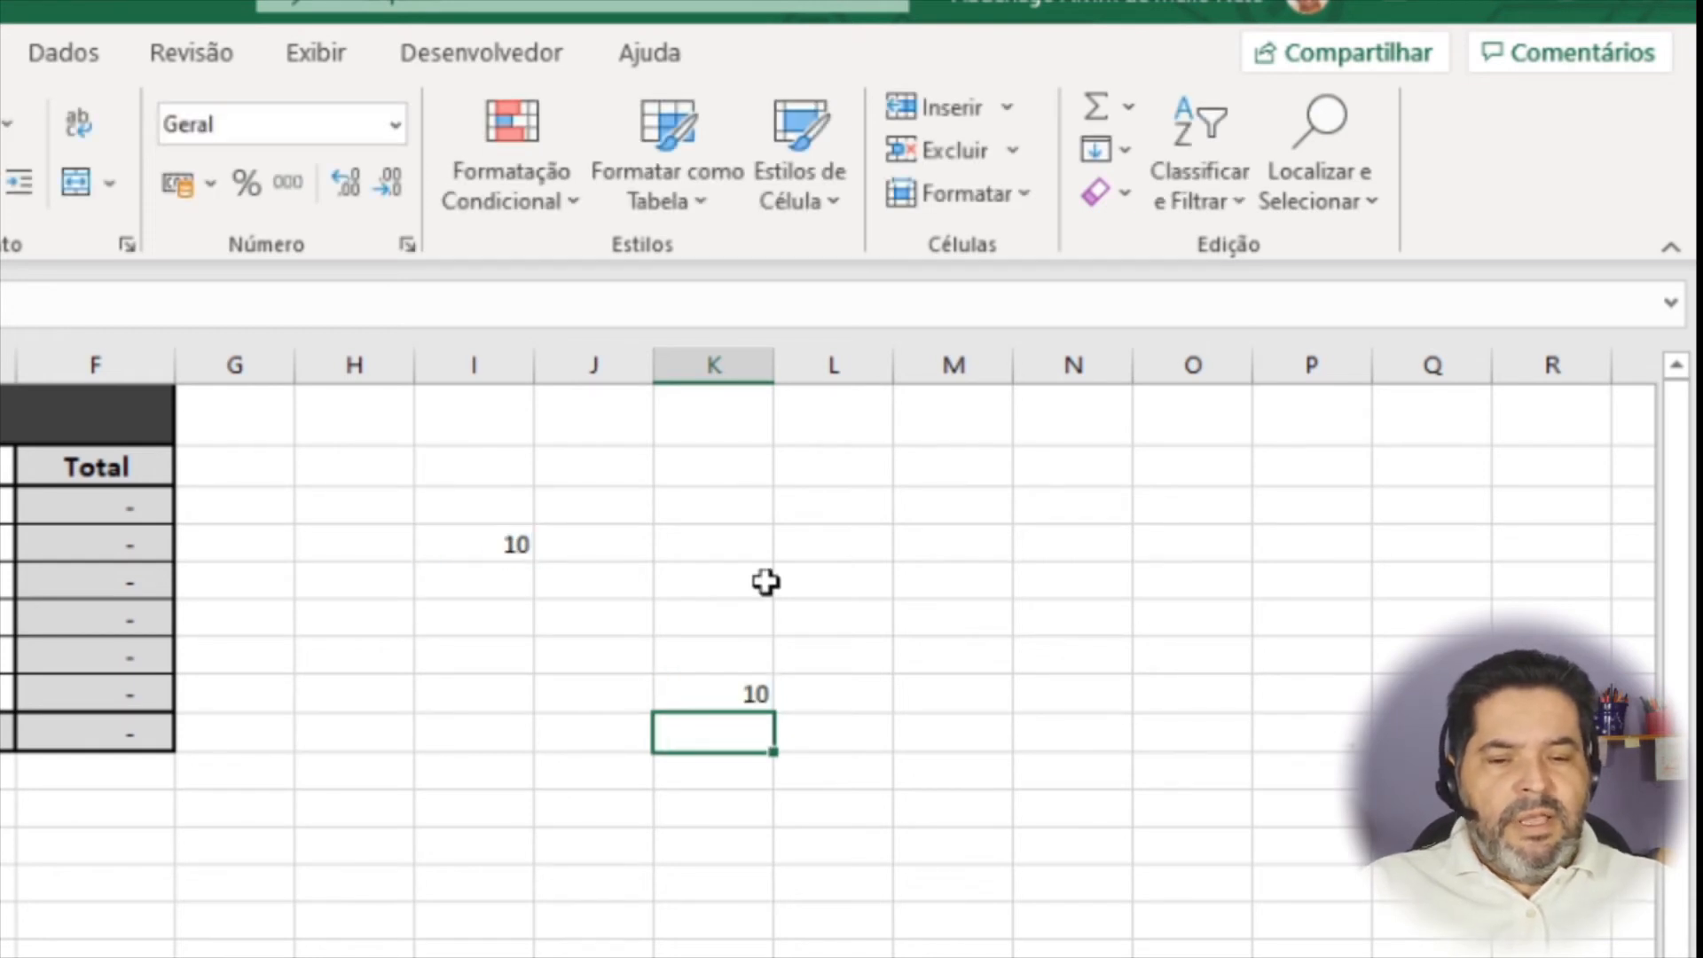
# Step: Change the source value in I4 to 50 to test the linked cell K8
pyautogui.click(500, 543)
pyautogui.write('50')
pyautogui.press('Return')
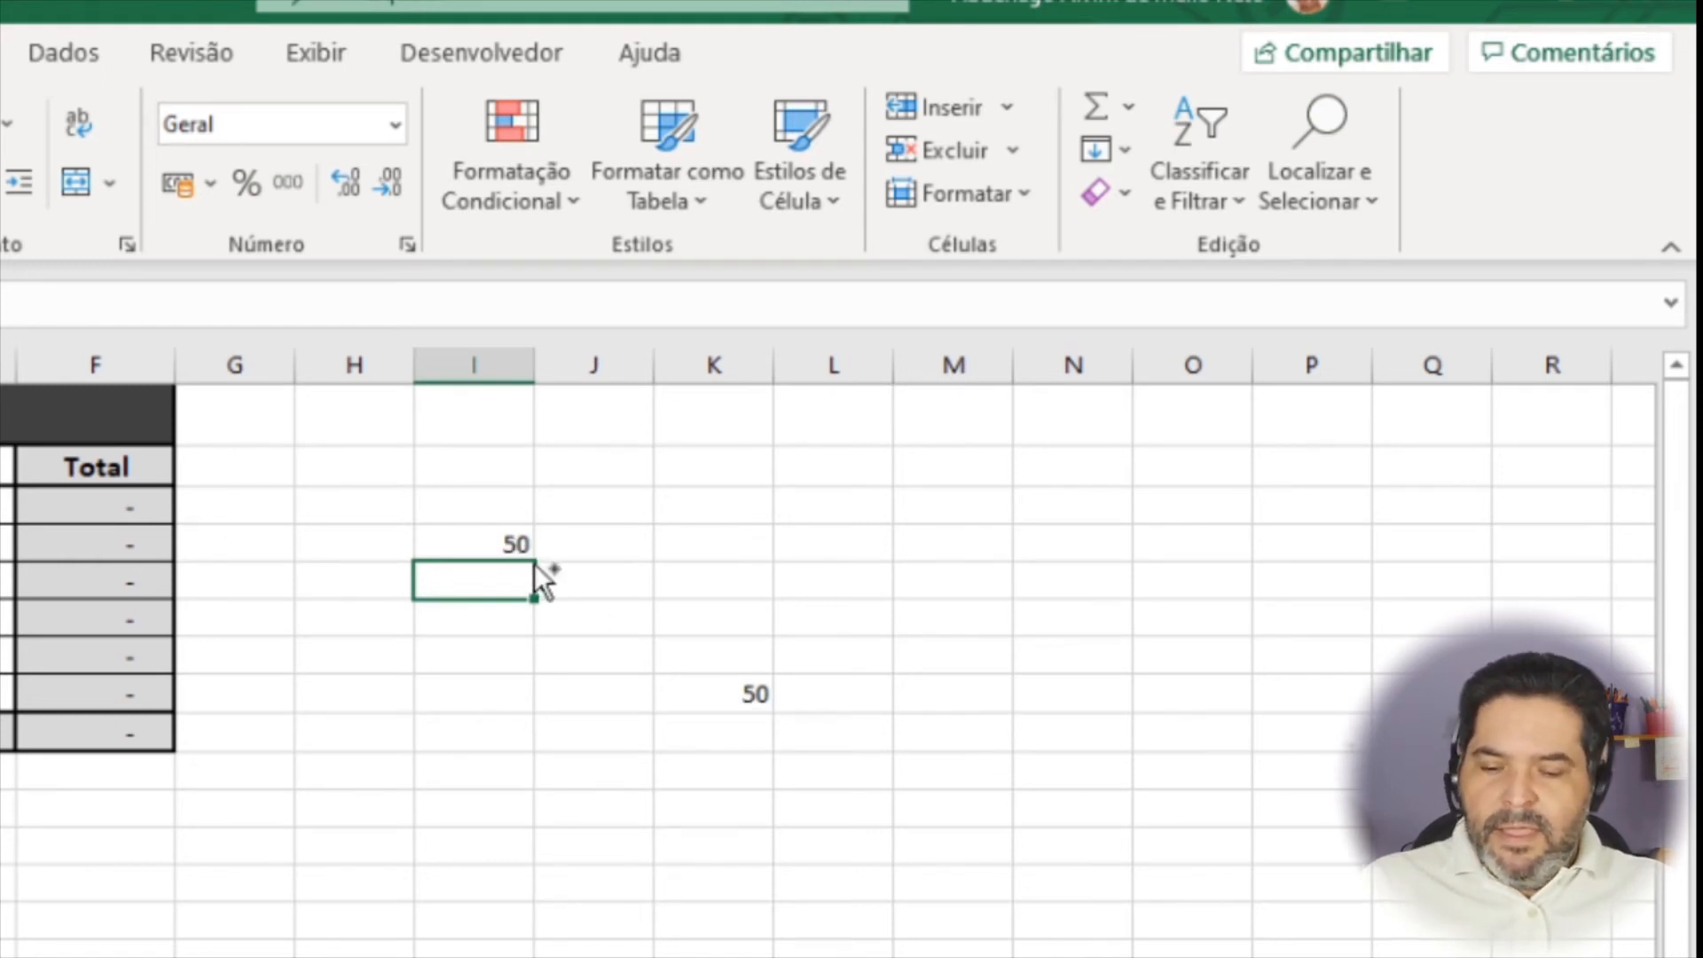
# Step: Undo the test entries in I4 and K8
pyautogui.hotkey('ctrl', 'z')
pyautogui.hotkey('ctrl', 'z')
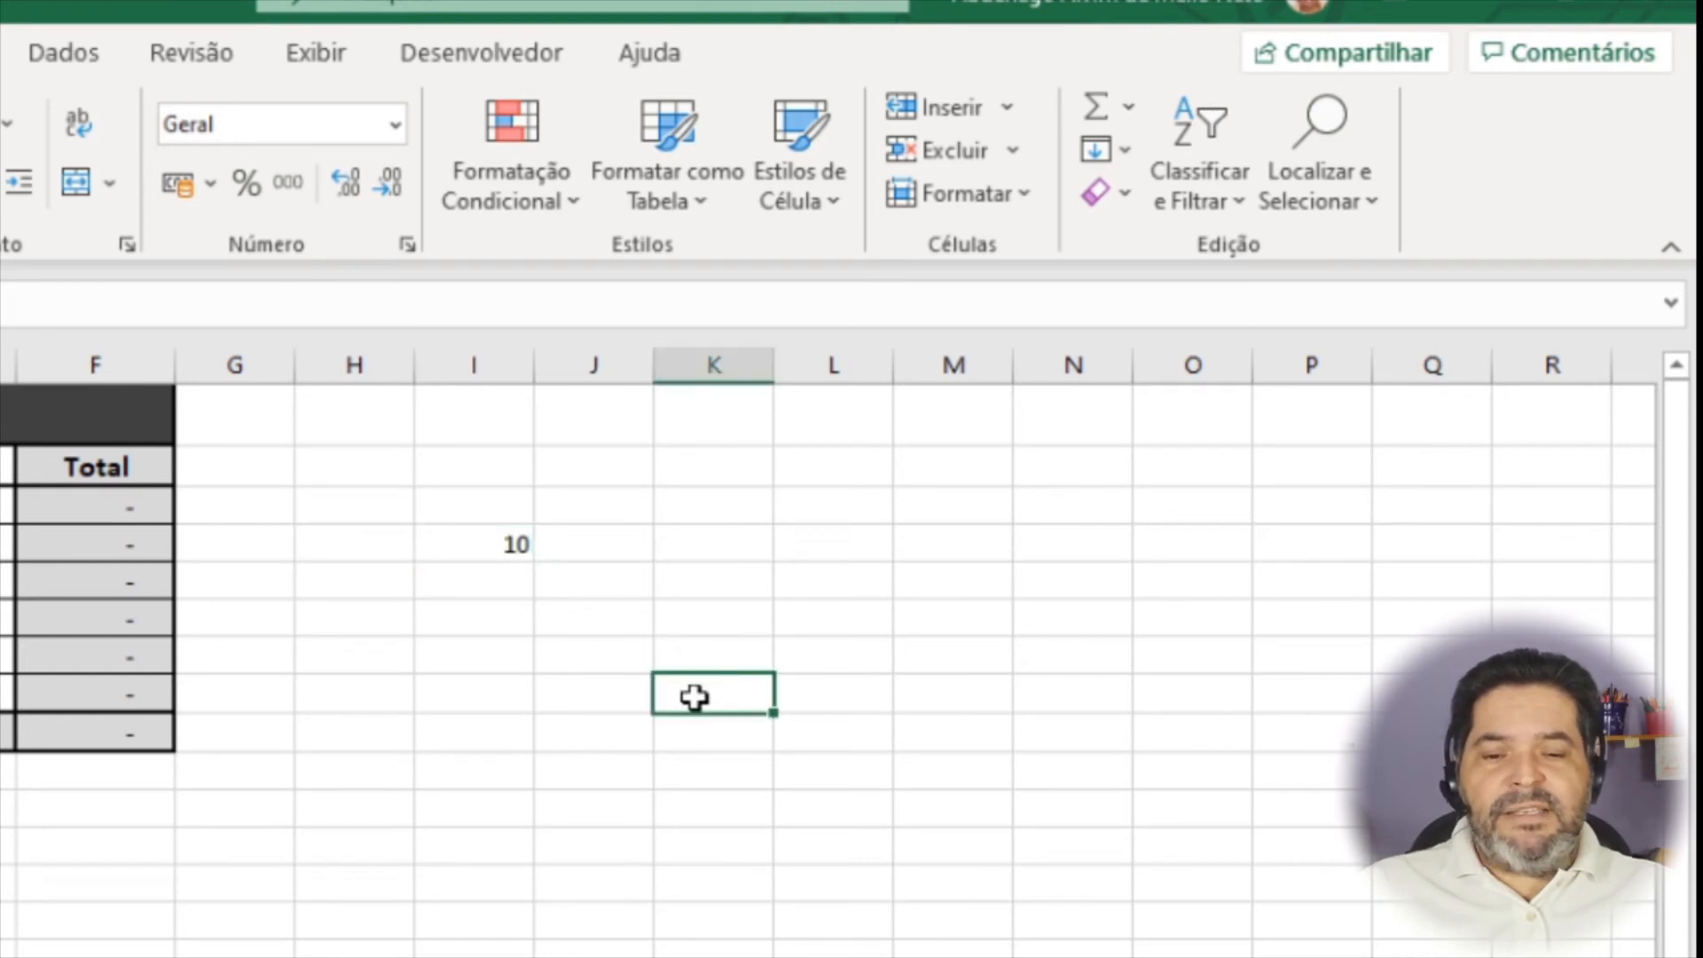
pyautogui.hotkey('ctrl', 'z')
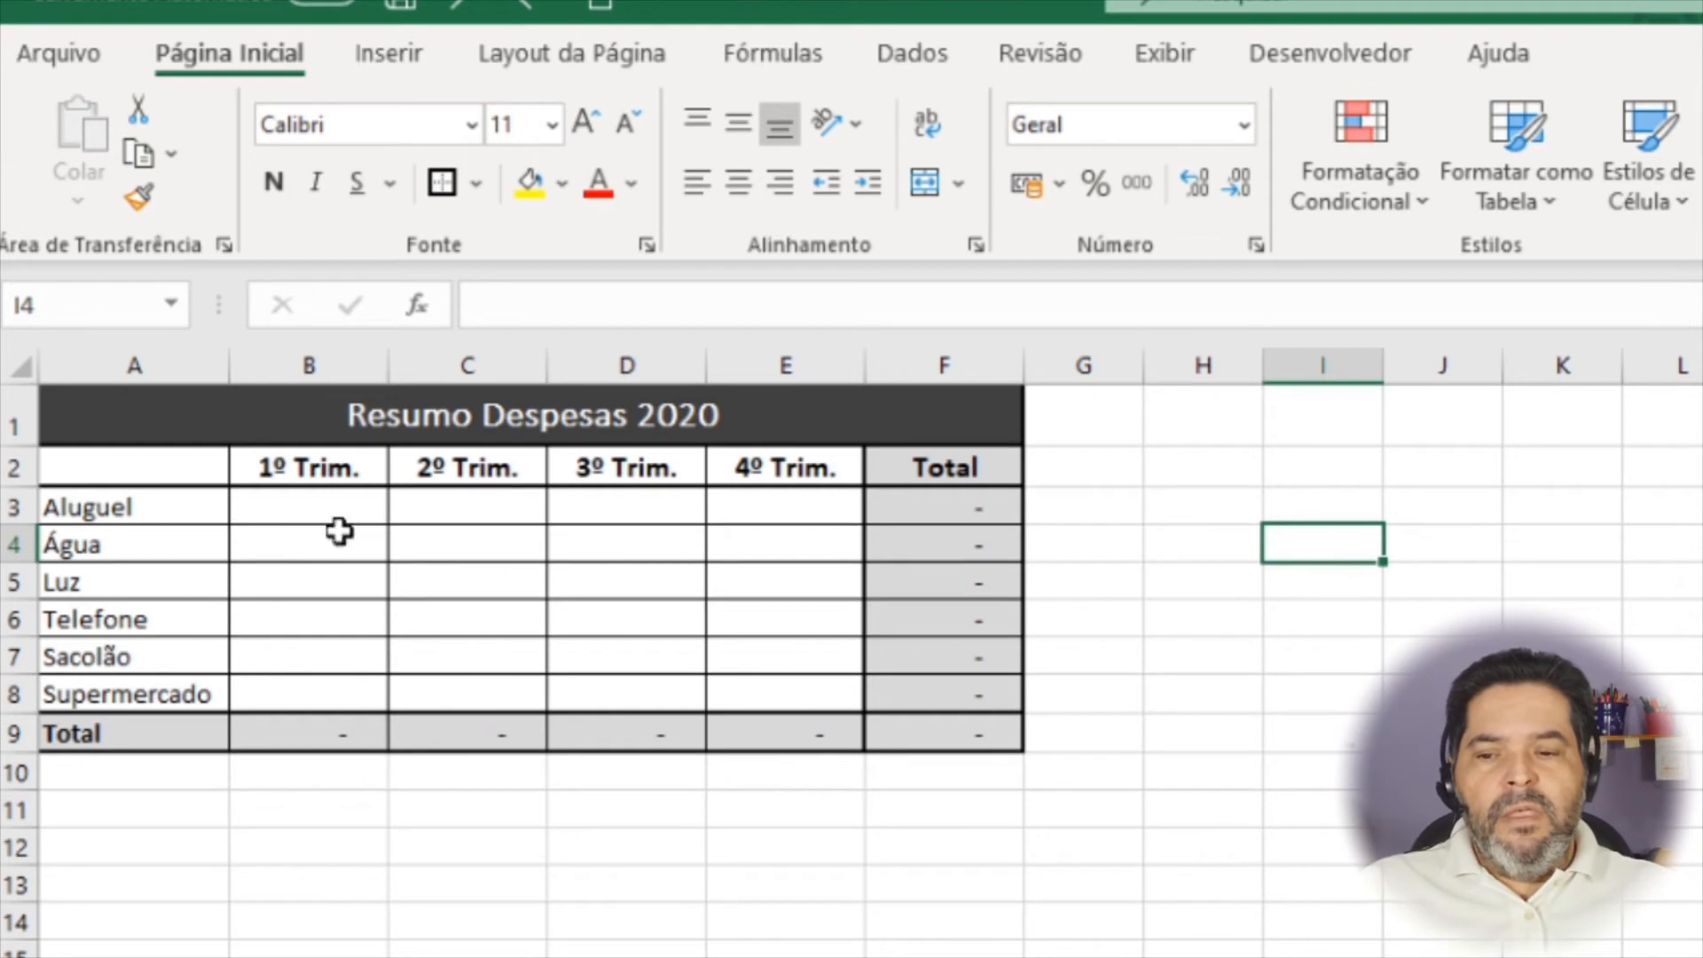
# Step: Link B3 of Resumo Despesas 2020 to the Aluguel total with the formula ='1o Trimestre'!E3
pyautogui.click(298, 505)
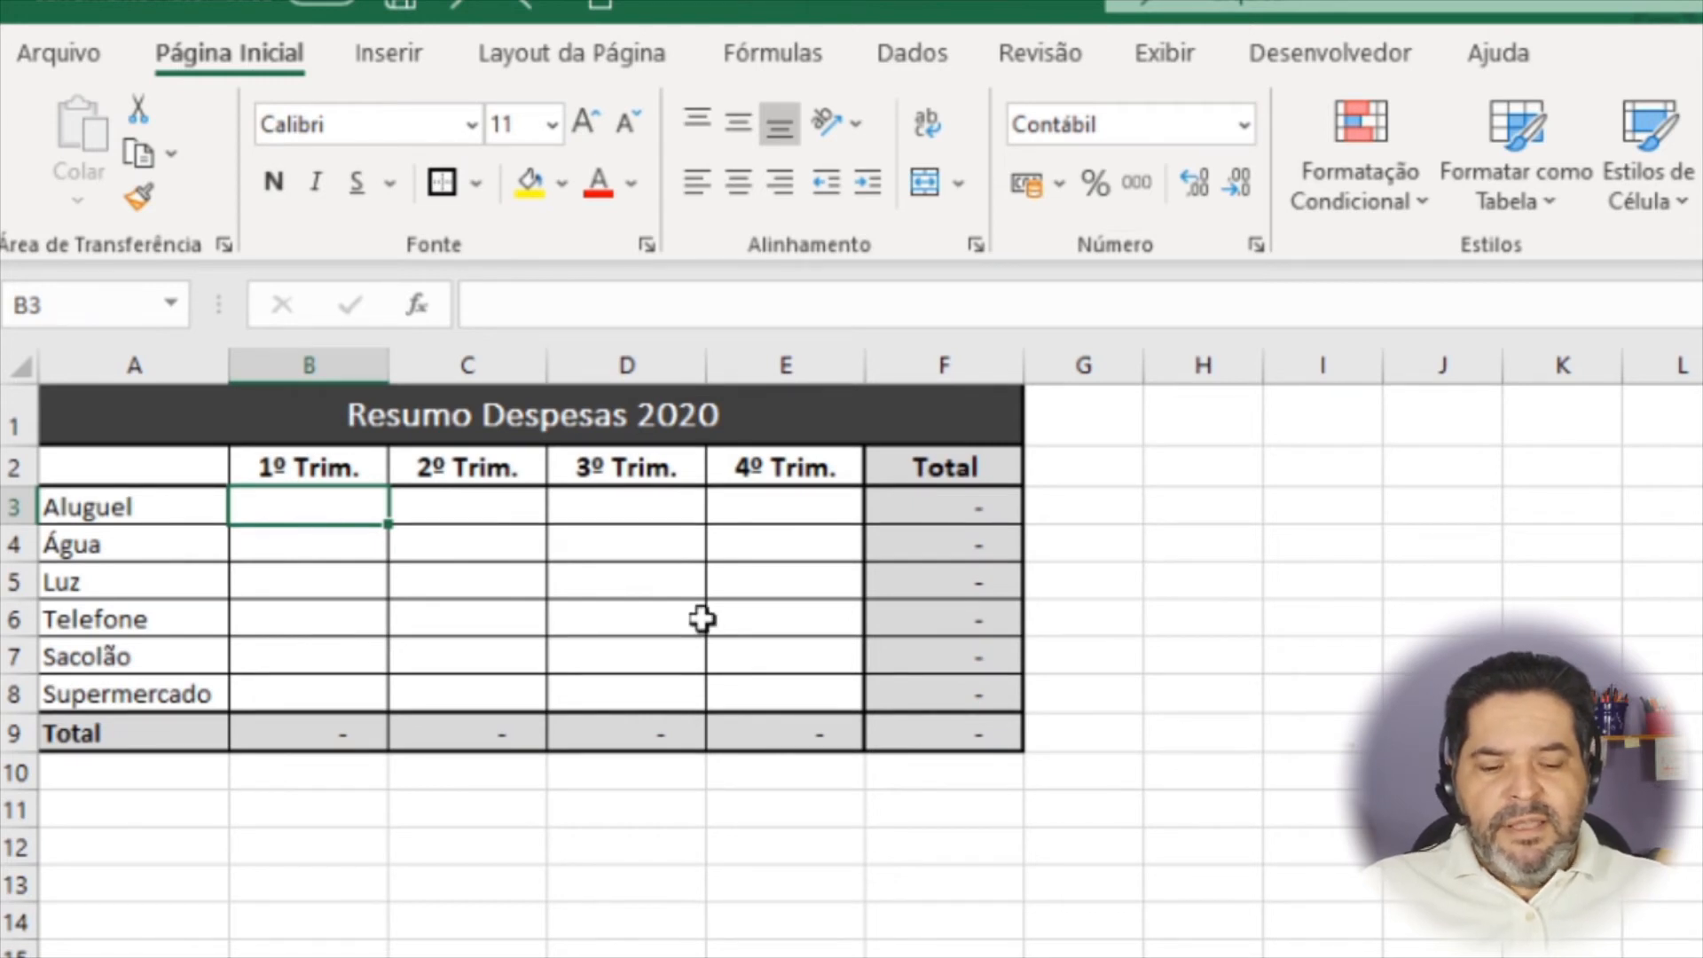
pyautogui.write('=')
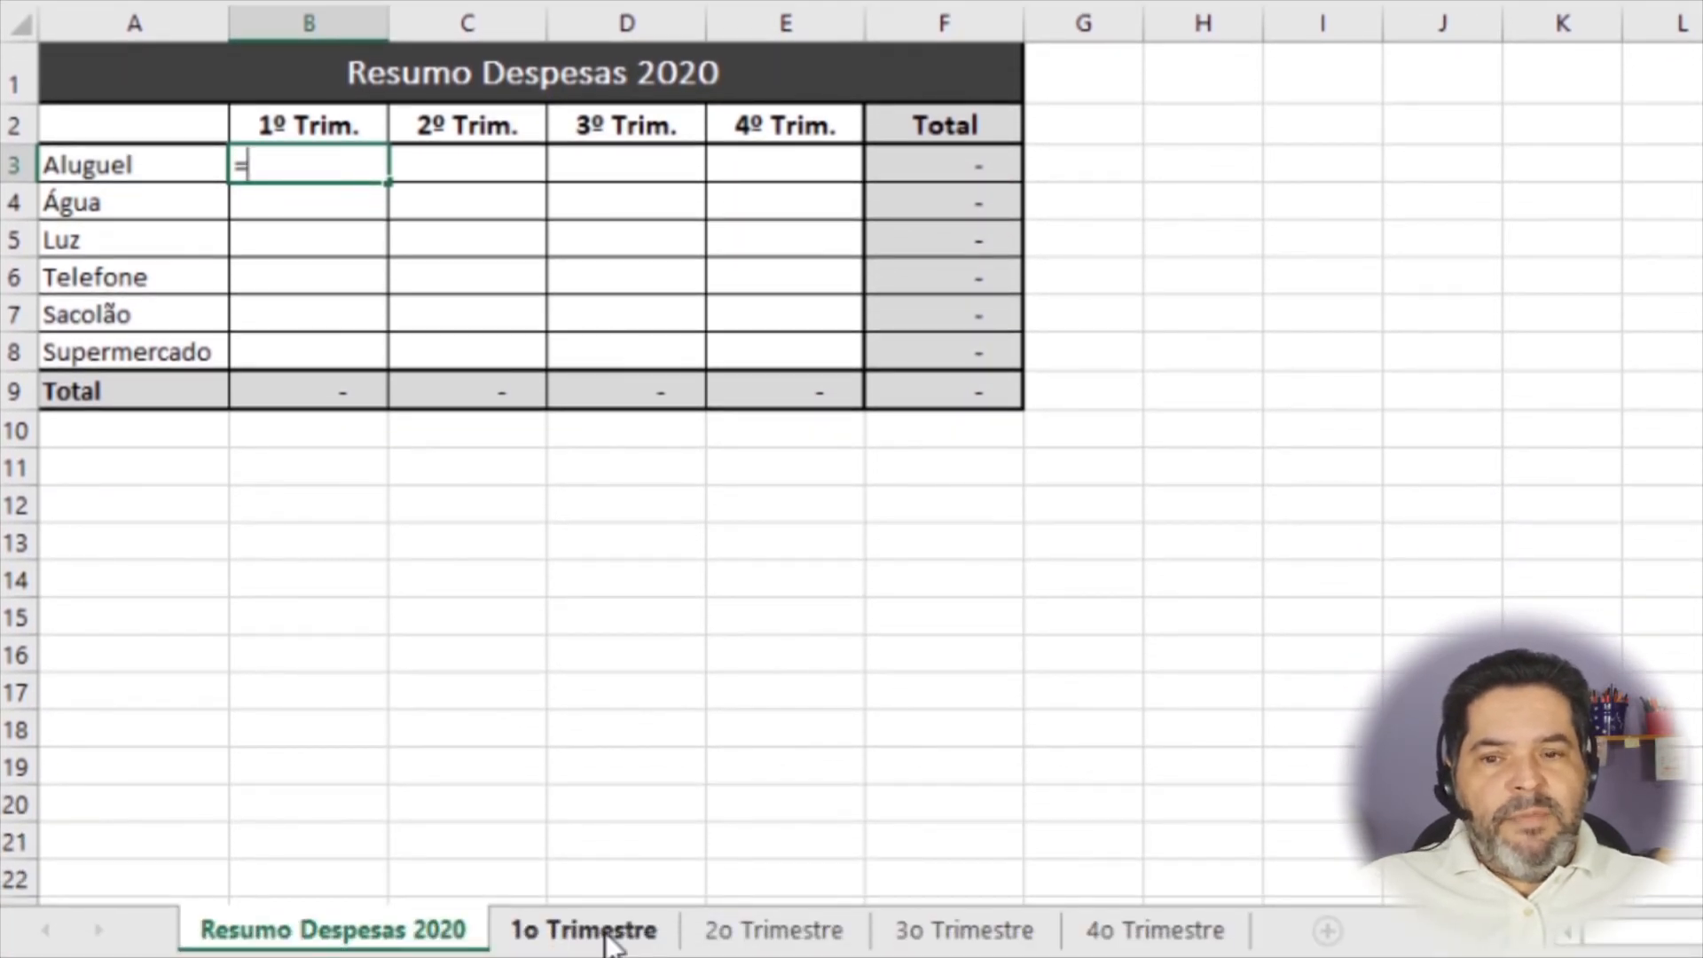
pyautogui.click(607, 934)
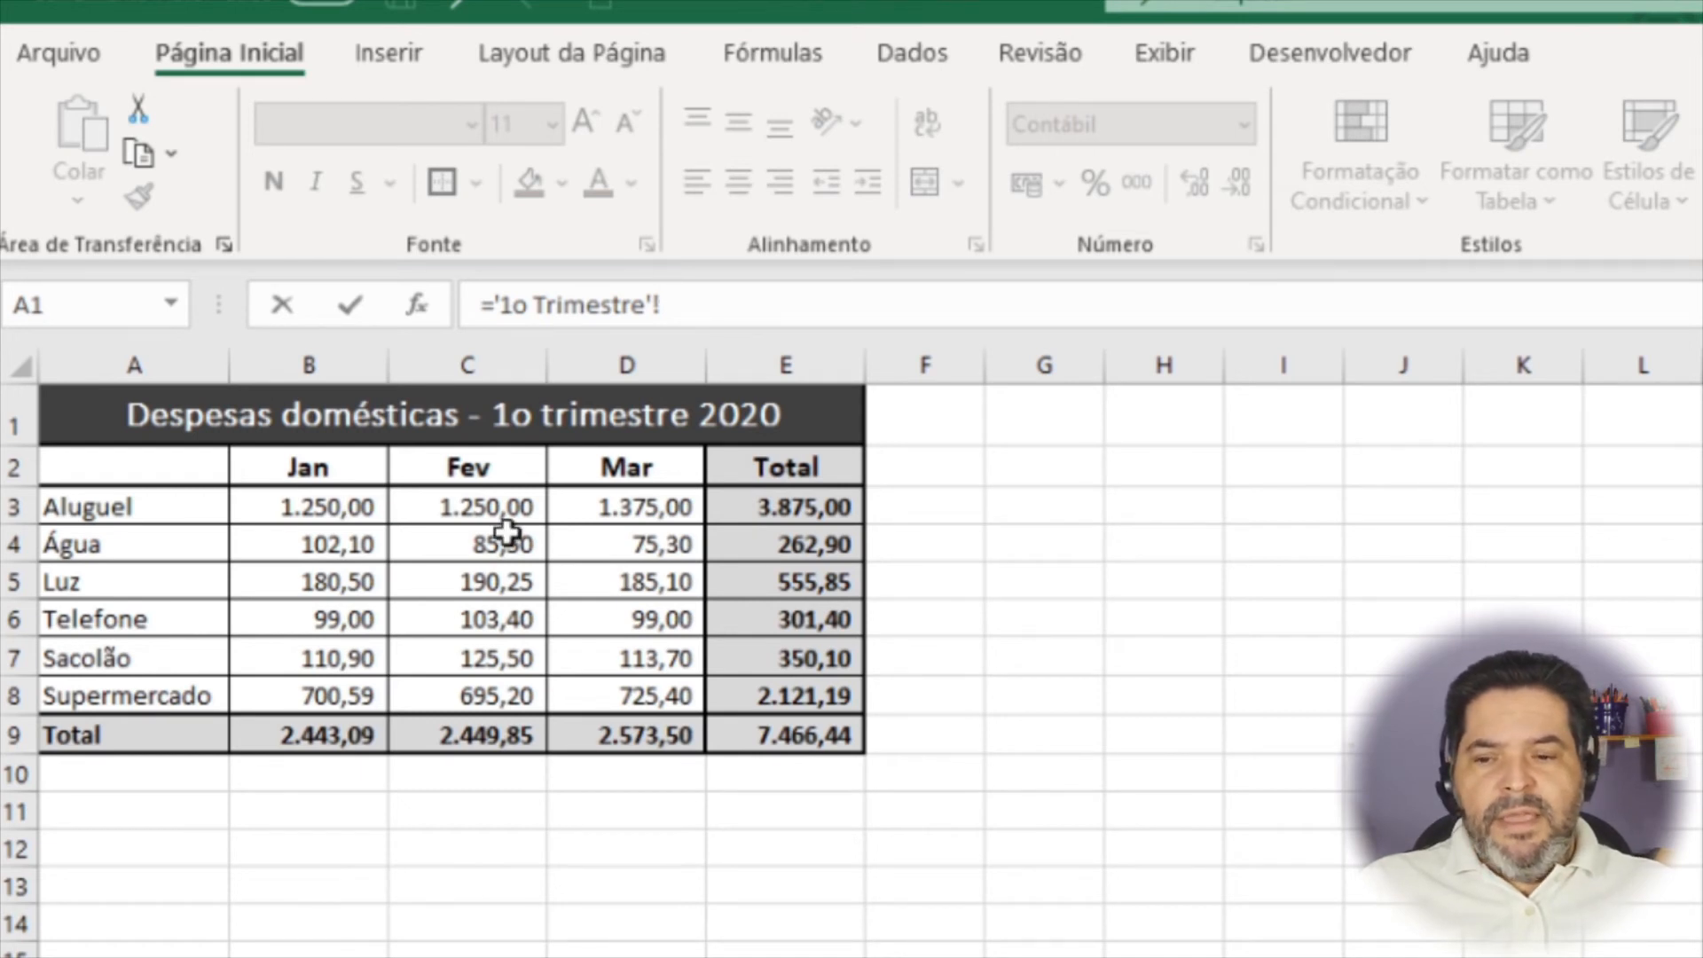
pyautogui.click(815, 506)
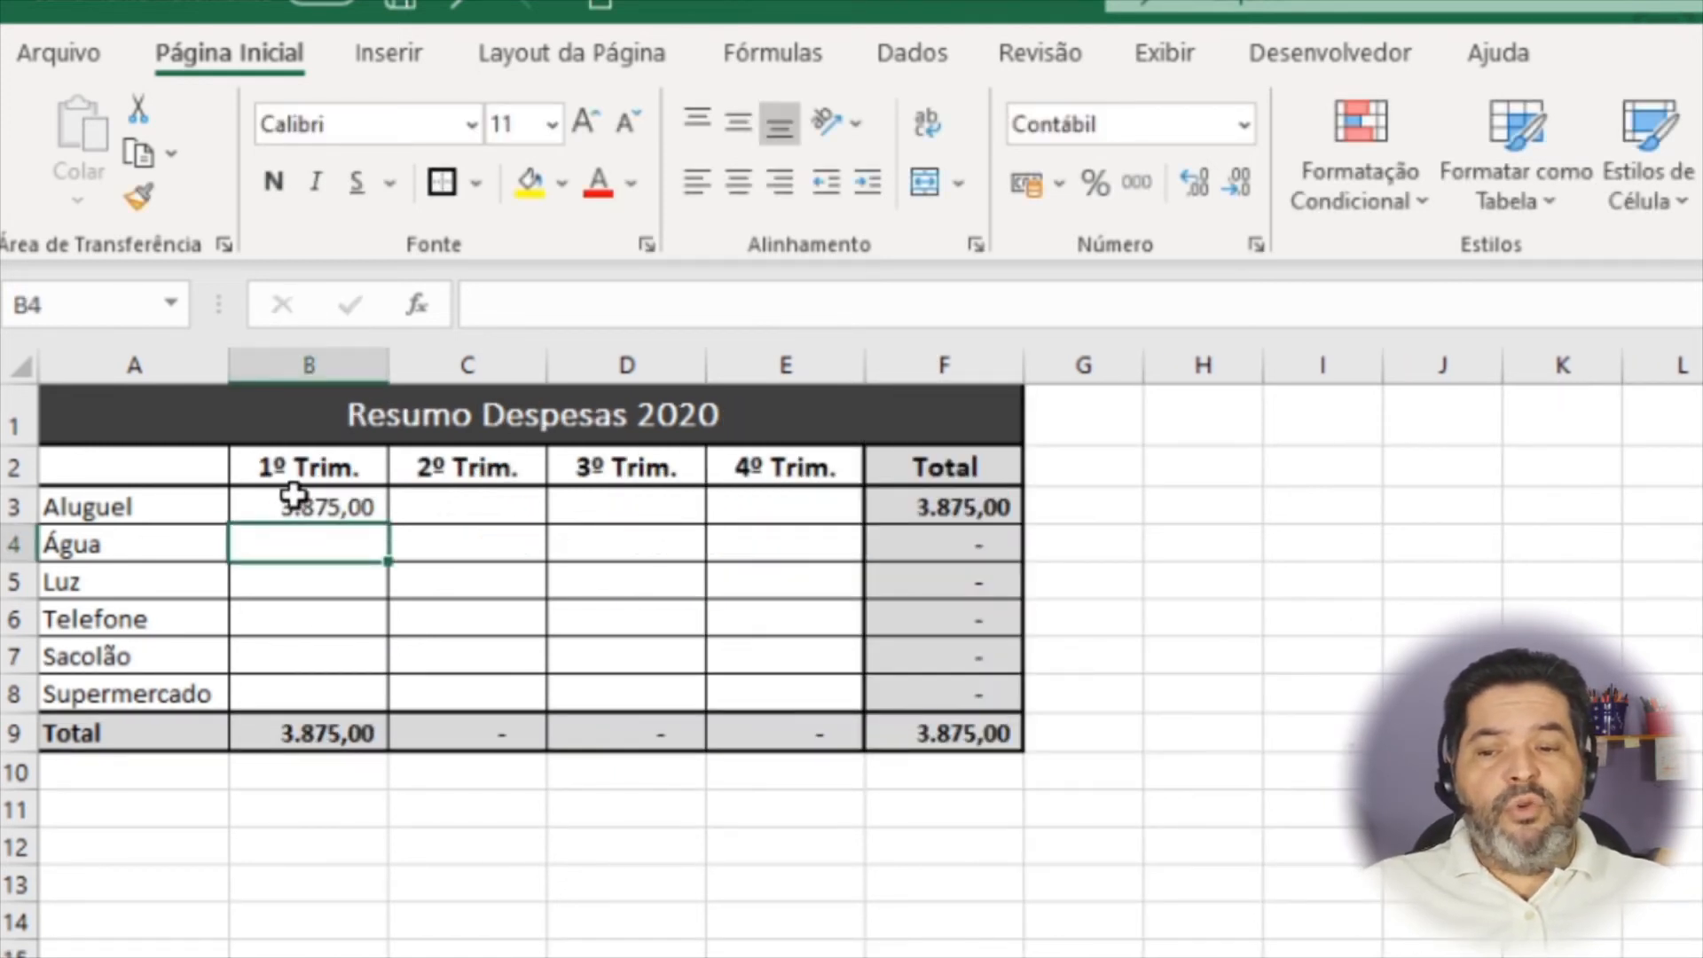
# Step: Examine the sheet name and cell reference parts of the linking formula in B3
pyautogui.click(298, 495)
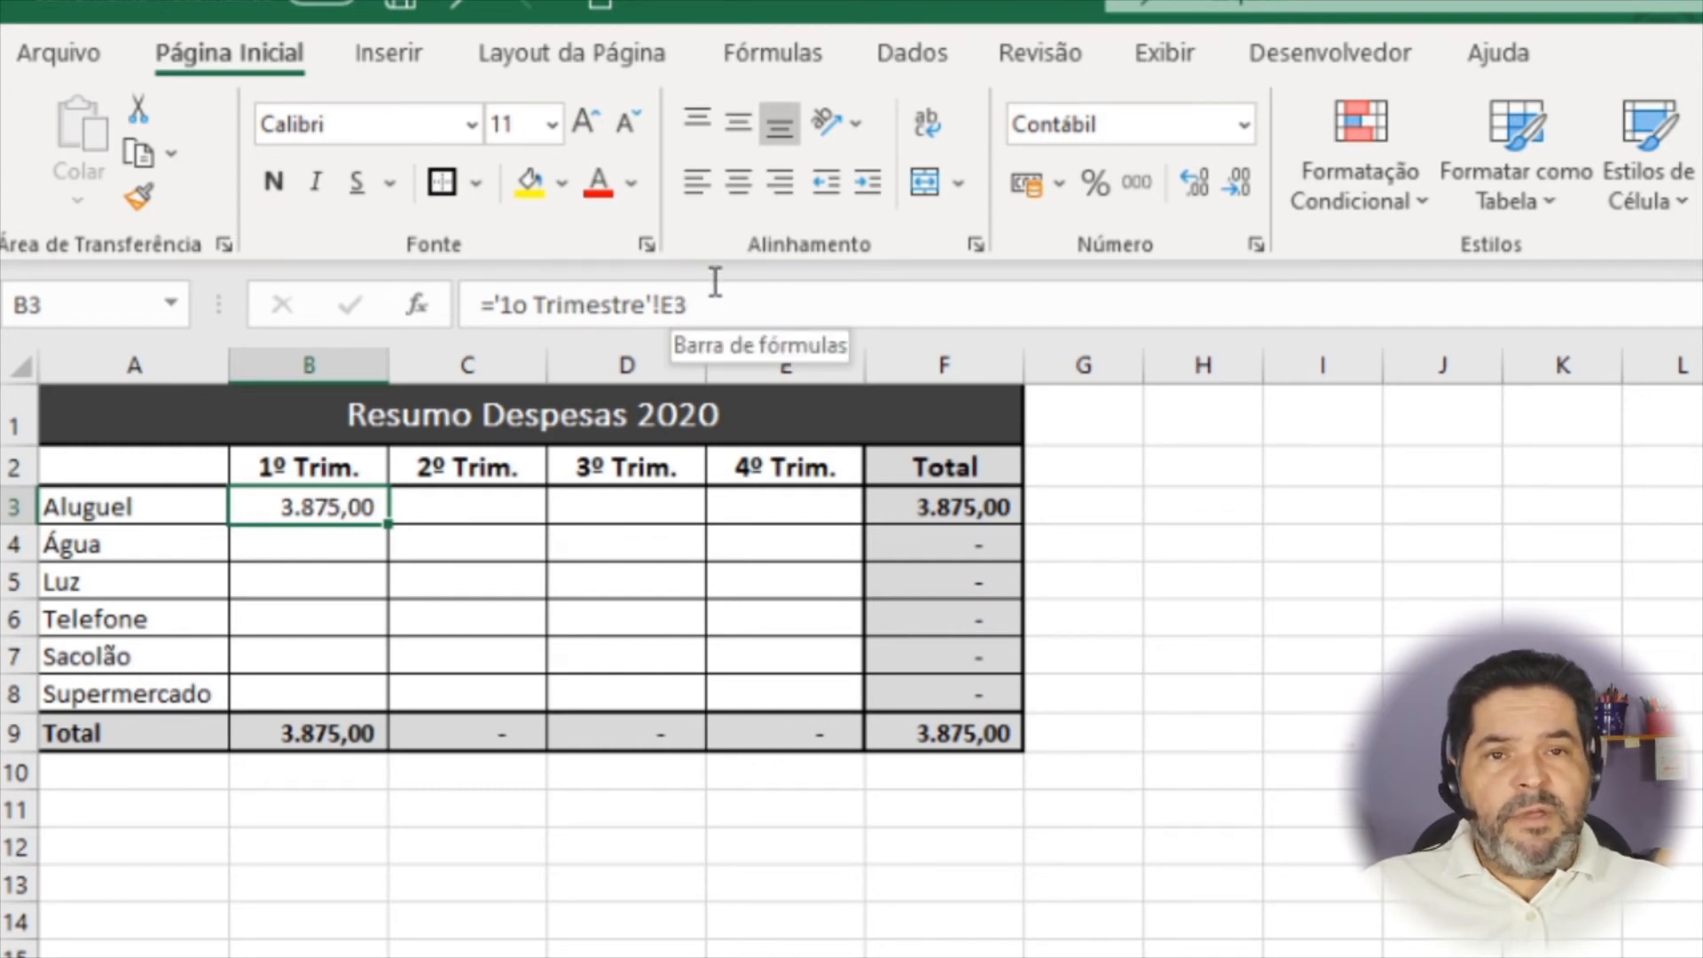
pyautogui.click(501, 304)
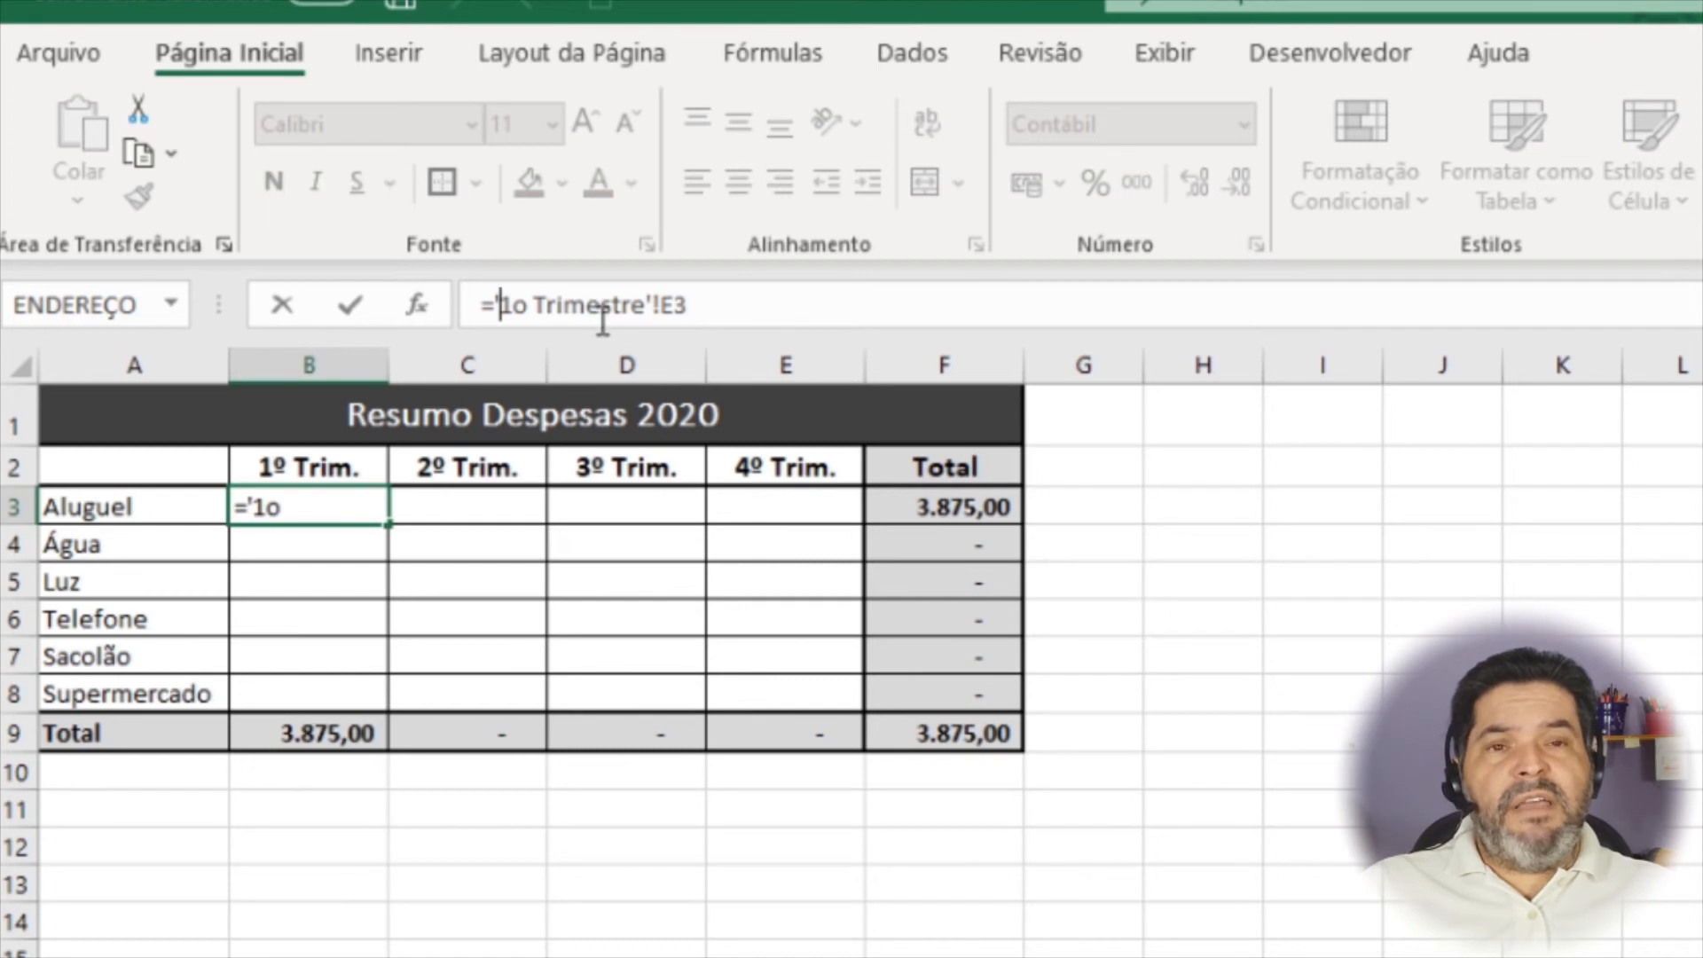
pyautogui.click(663, 306)
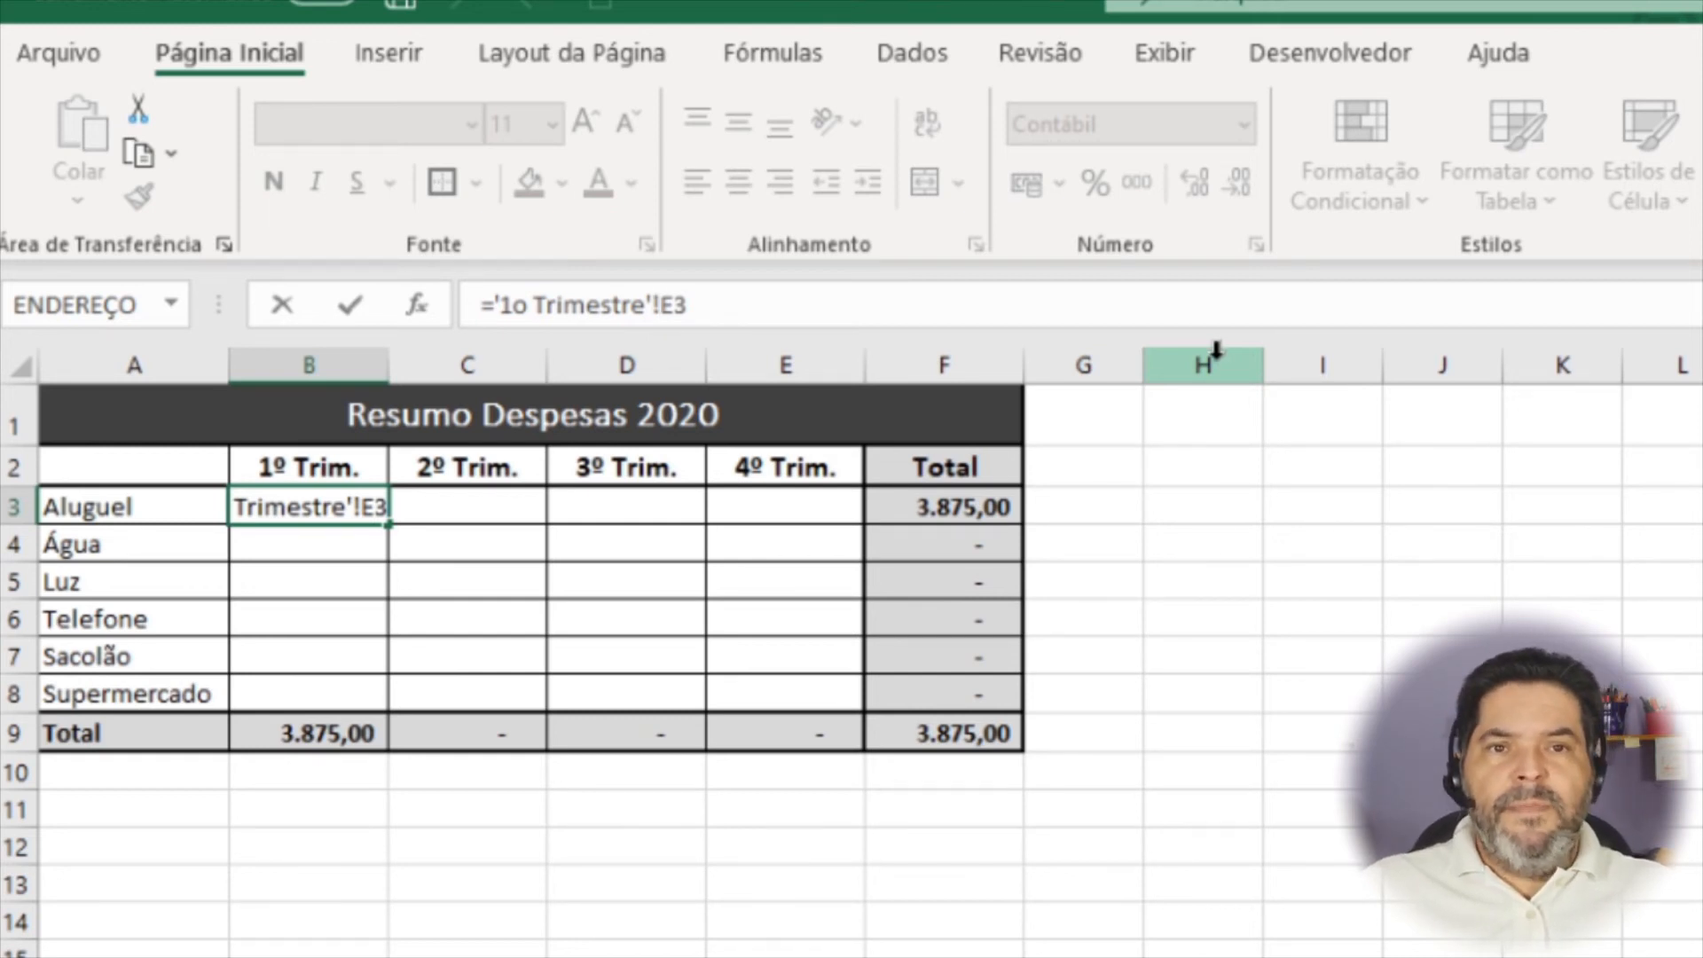
pyautogui.click(711, 306)
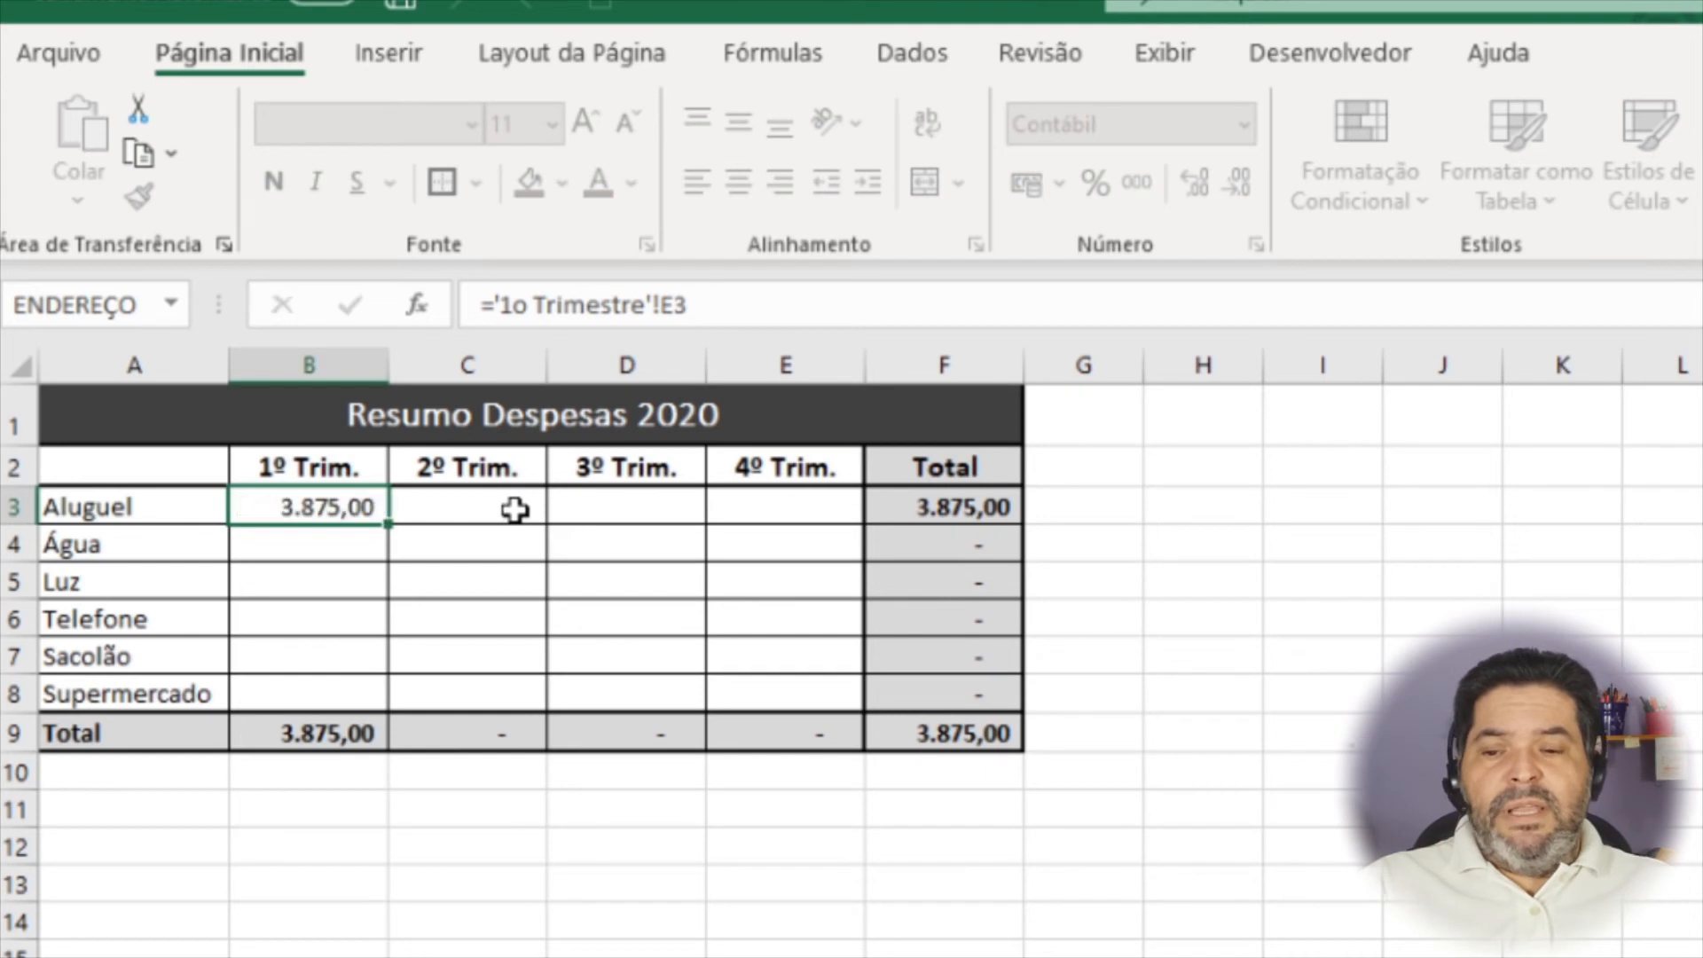
pyautogui.hotkey('ctrl', 'Return')
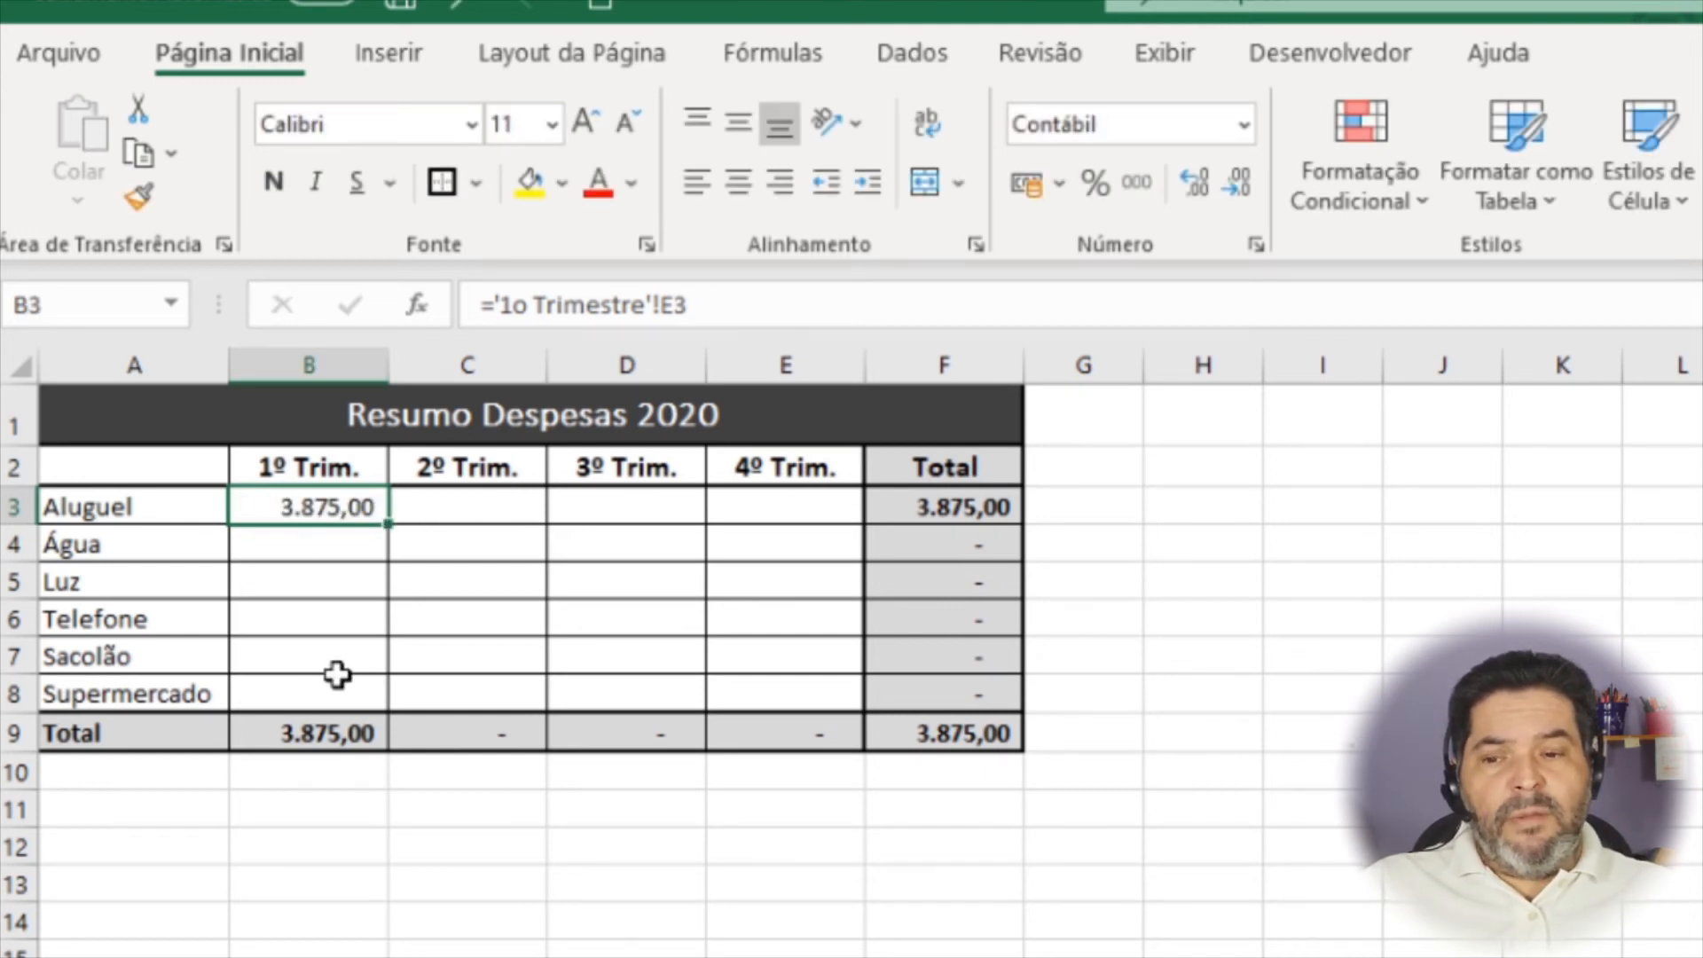
# Step: Fill the linking formula from B3 down to B8 and check the references in B4 and B3
pyautogui.moveTo(387, 527); pyautogui.dragTo(383, 703)
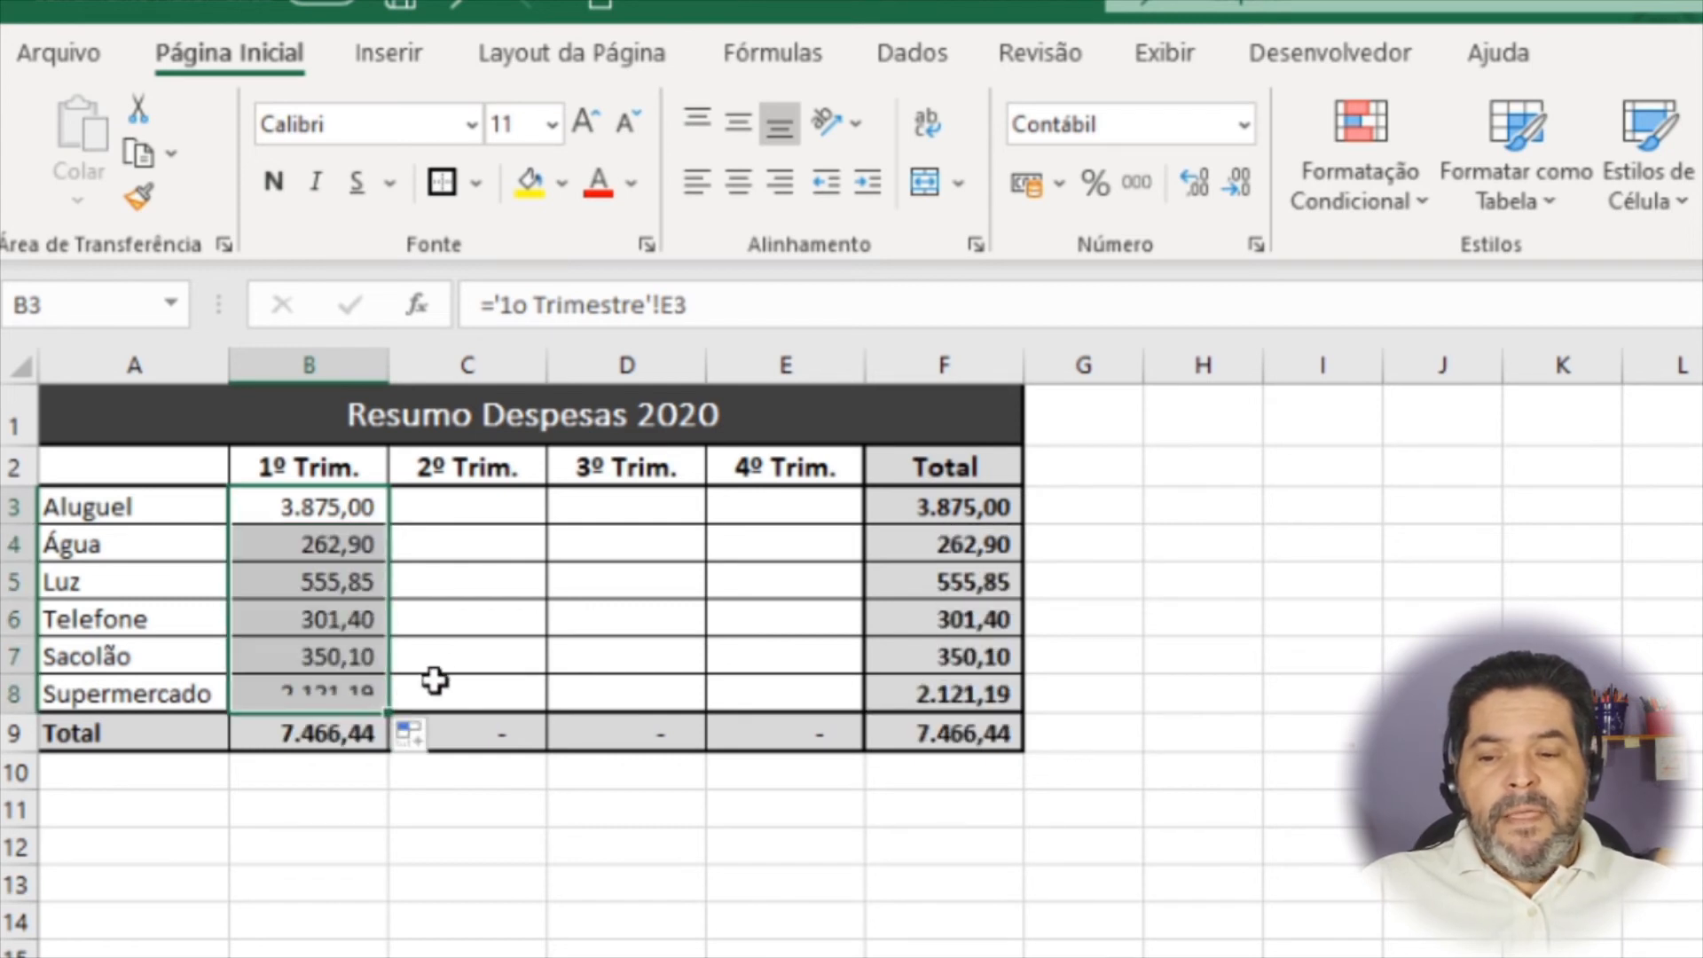
pyautogui.click(349, 537)
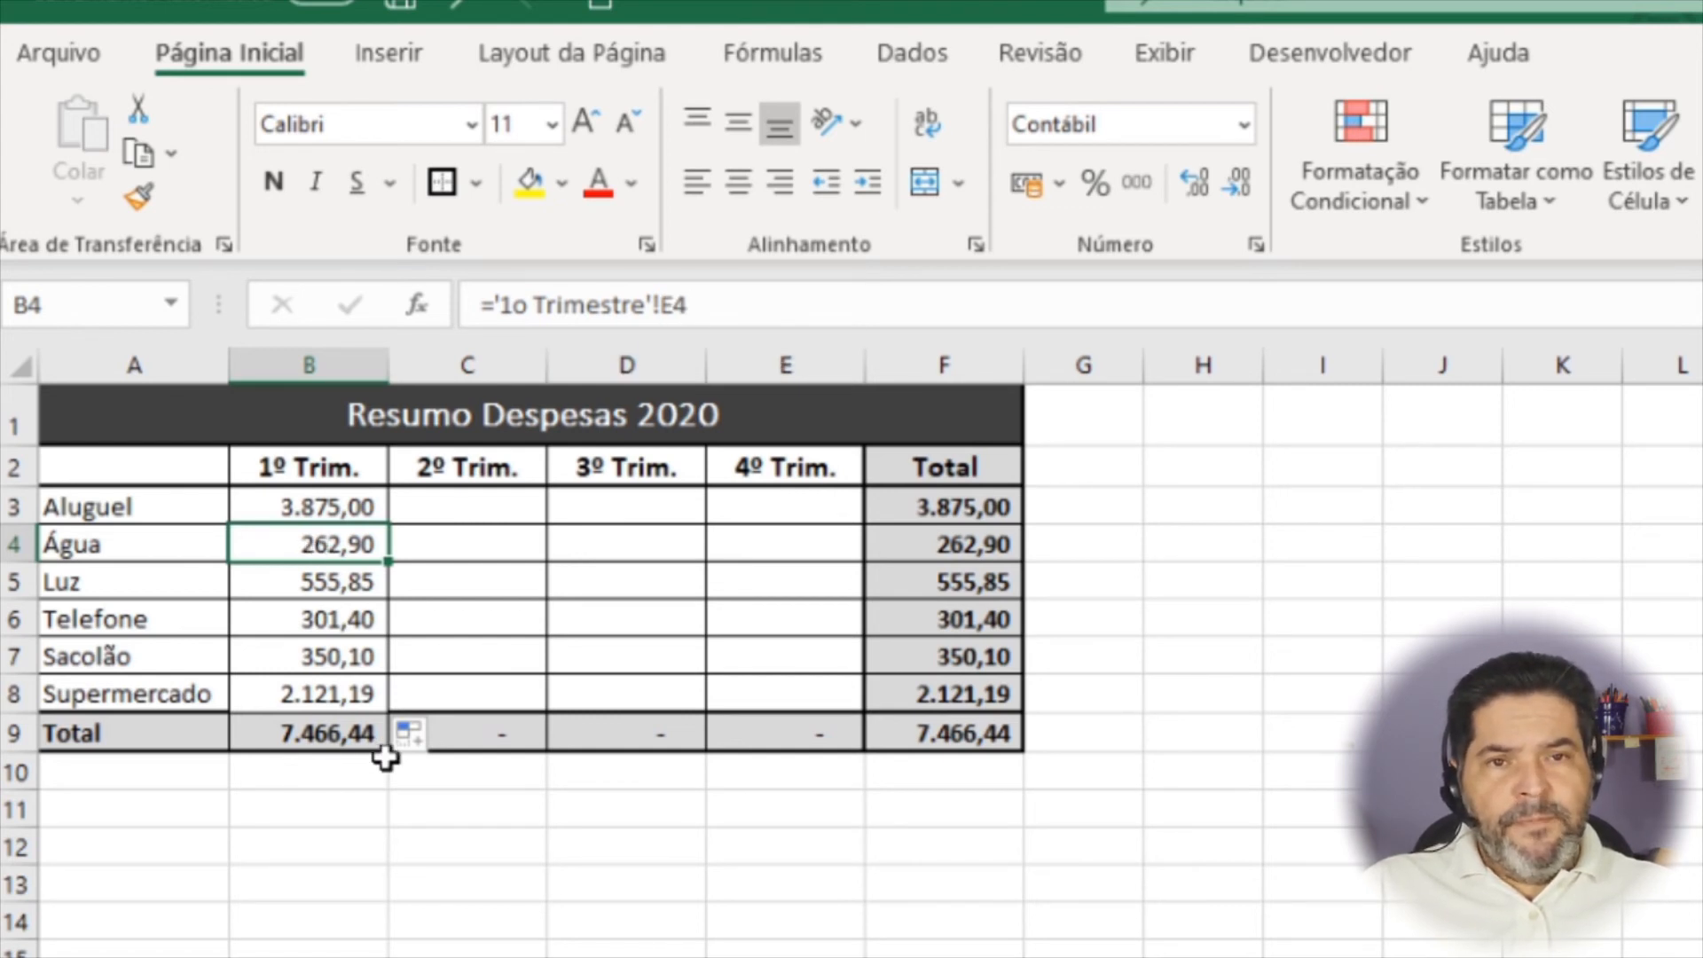
pyautogui.press('Up')
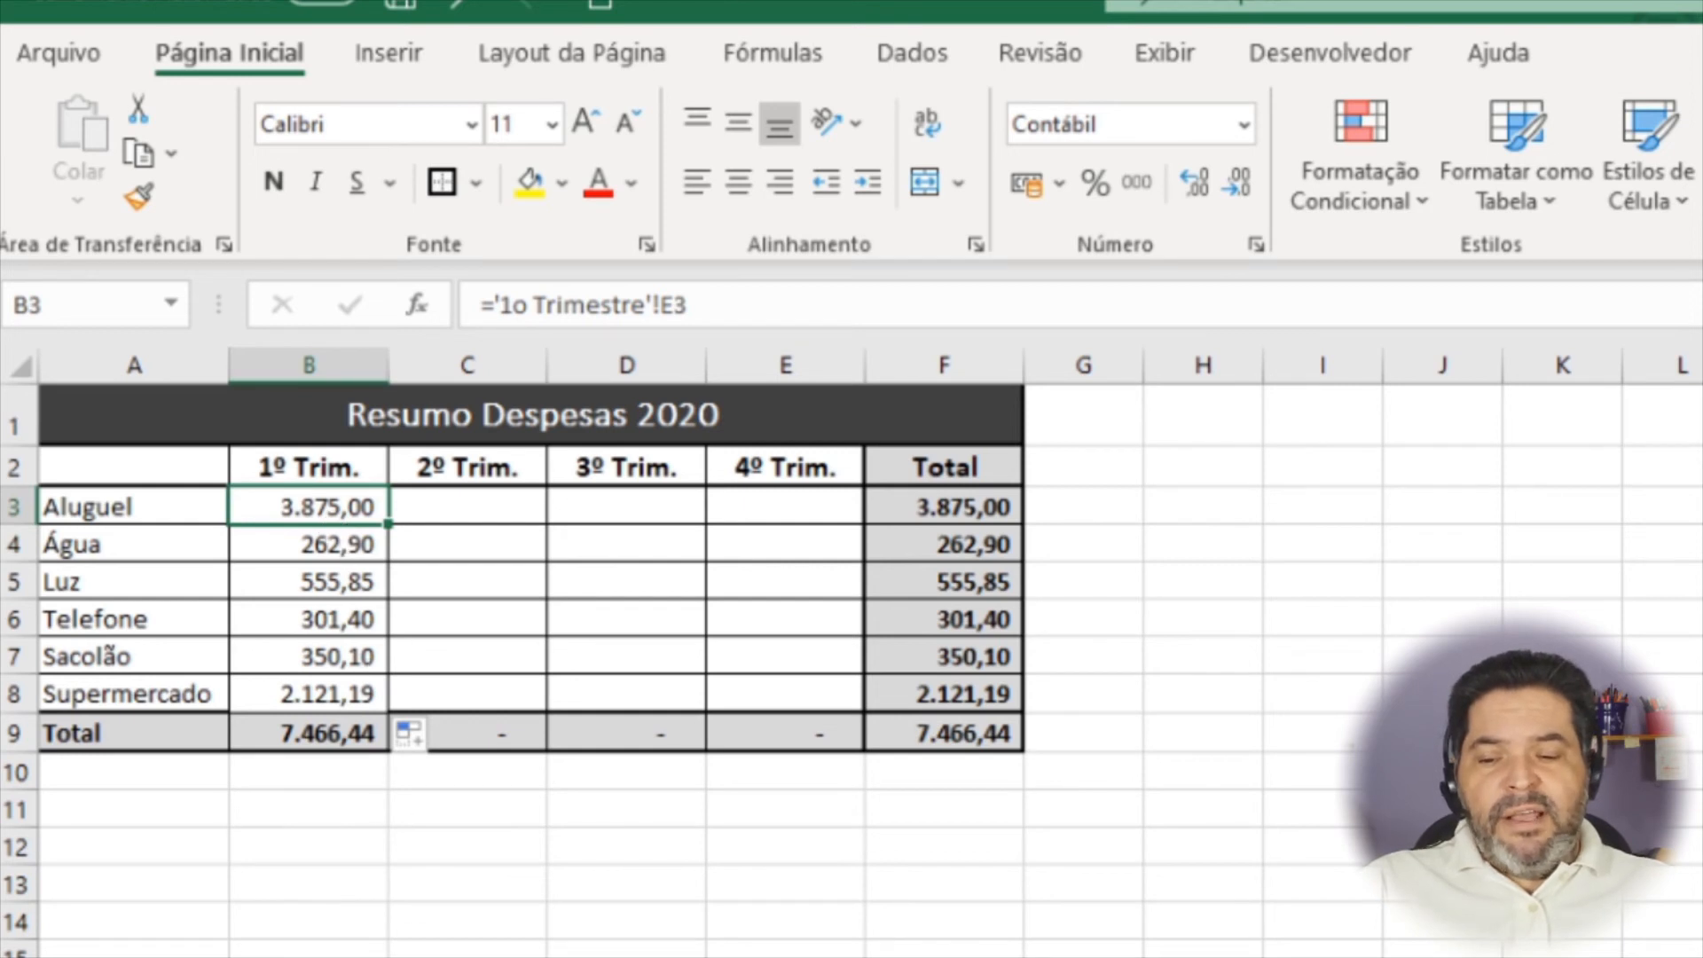
# Step: Set the January Luz expense in B5 of 1o Trimestre to zero and check the linked values in Resumo Despesas 2020
pyautogui.click(266, 957)
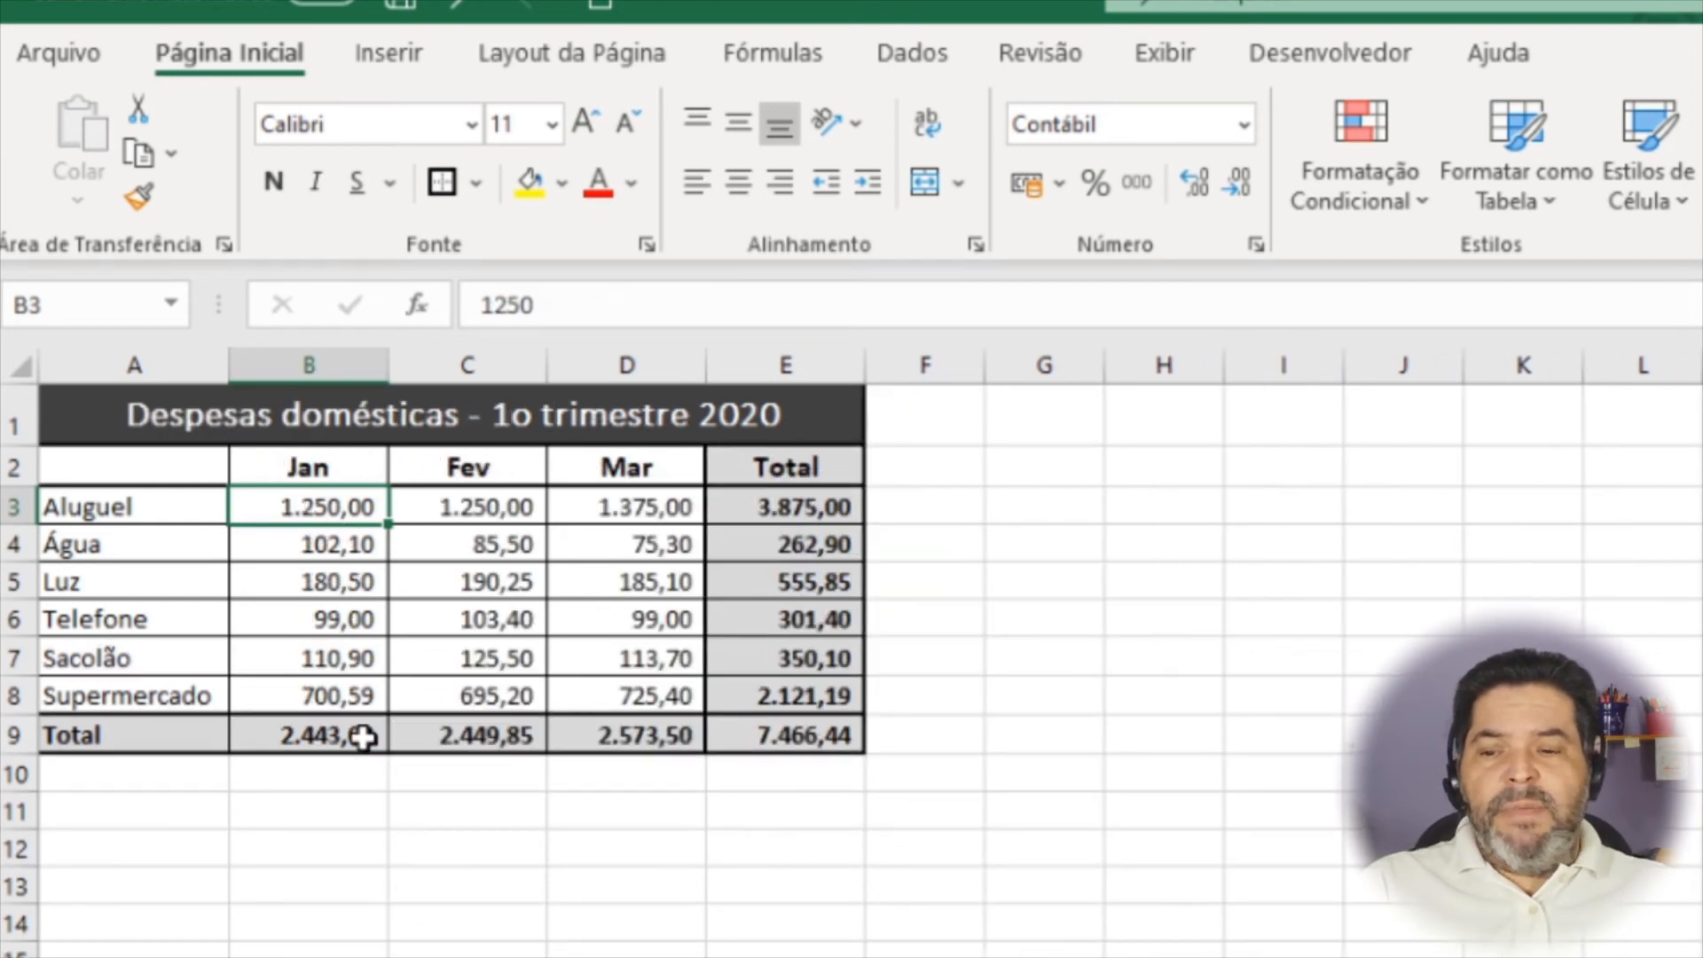
pyautogui.click(322, 583)
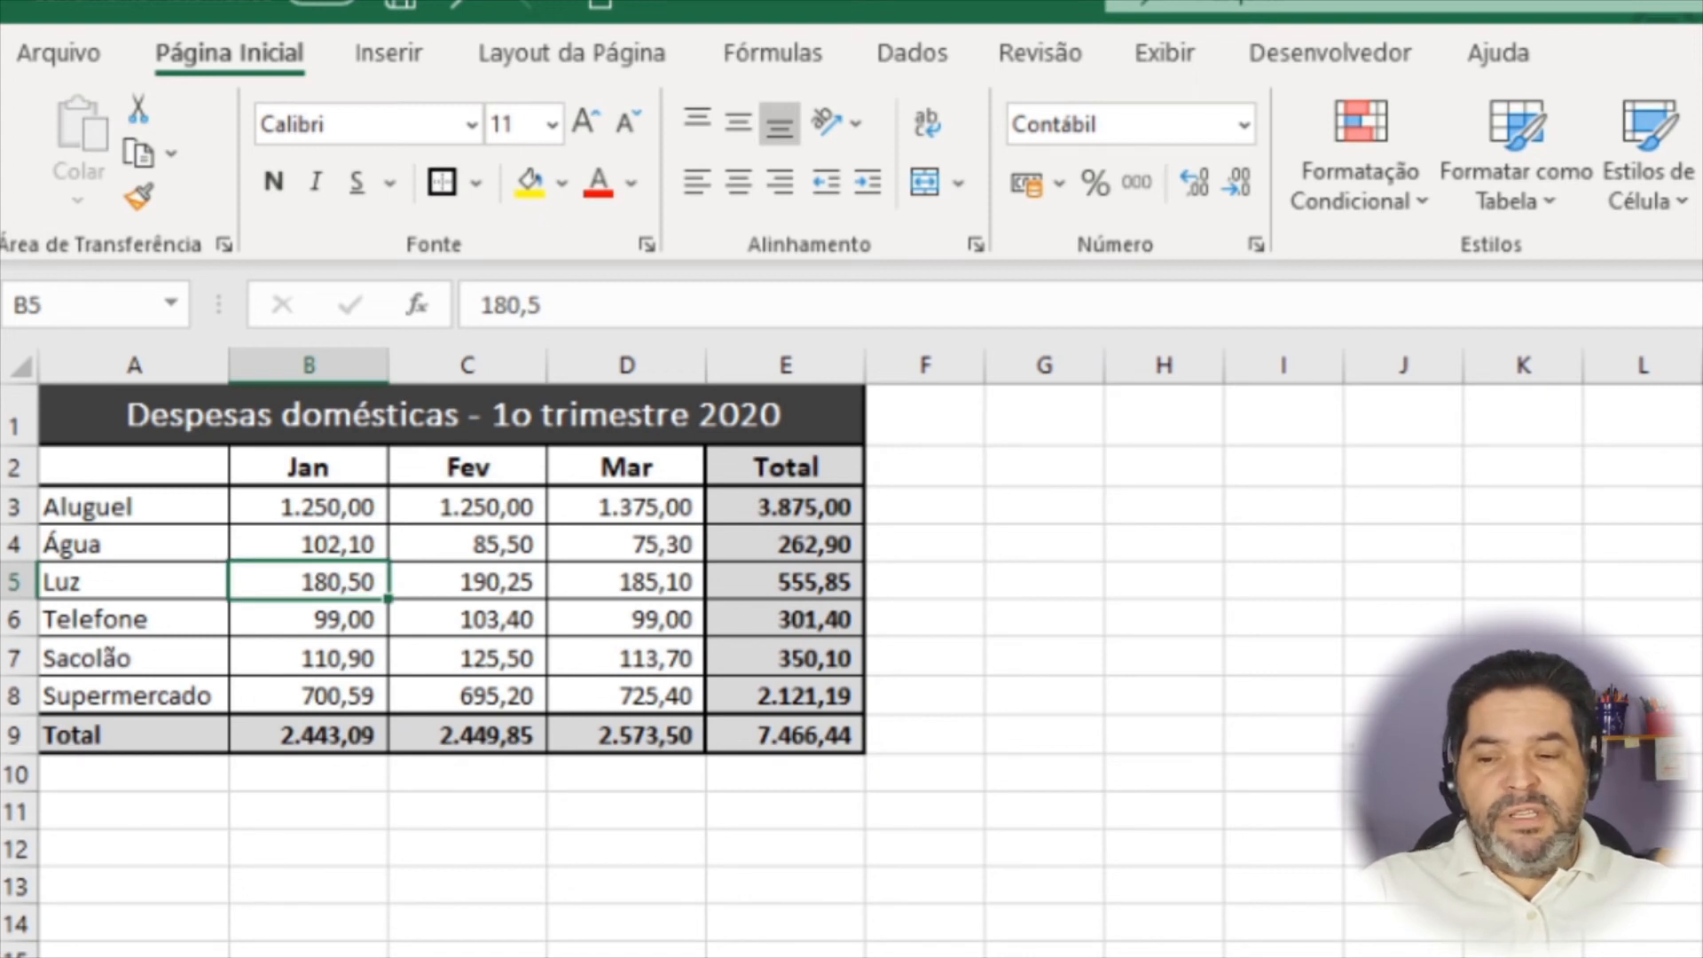
pyautogui.press('F2')
pyautogui.press('BackSpace')
pyautogui.press('BackSpace')
pyautogui.press('BackSpace')
pyautogui.press('BackSpace')
pyautogui.press('BackSpace')
pyautogui.press('Return')
pyautogui.hotkey('ctrl', 'pagedown')
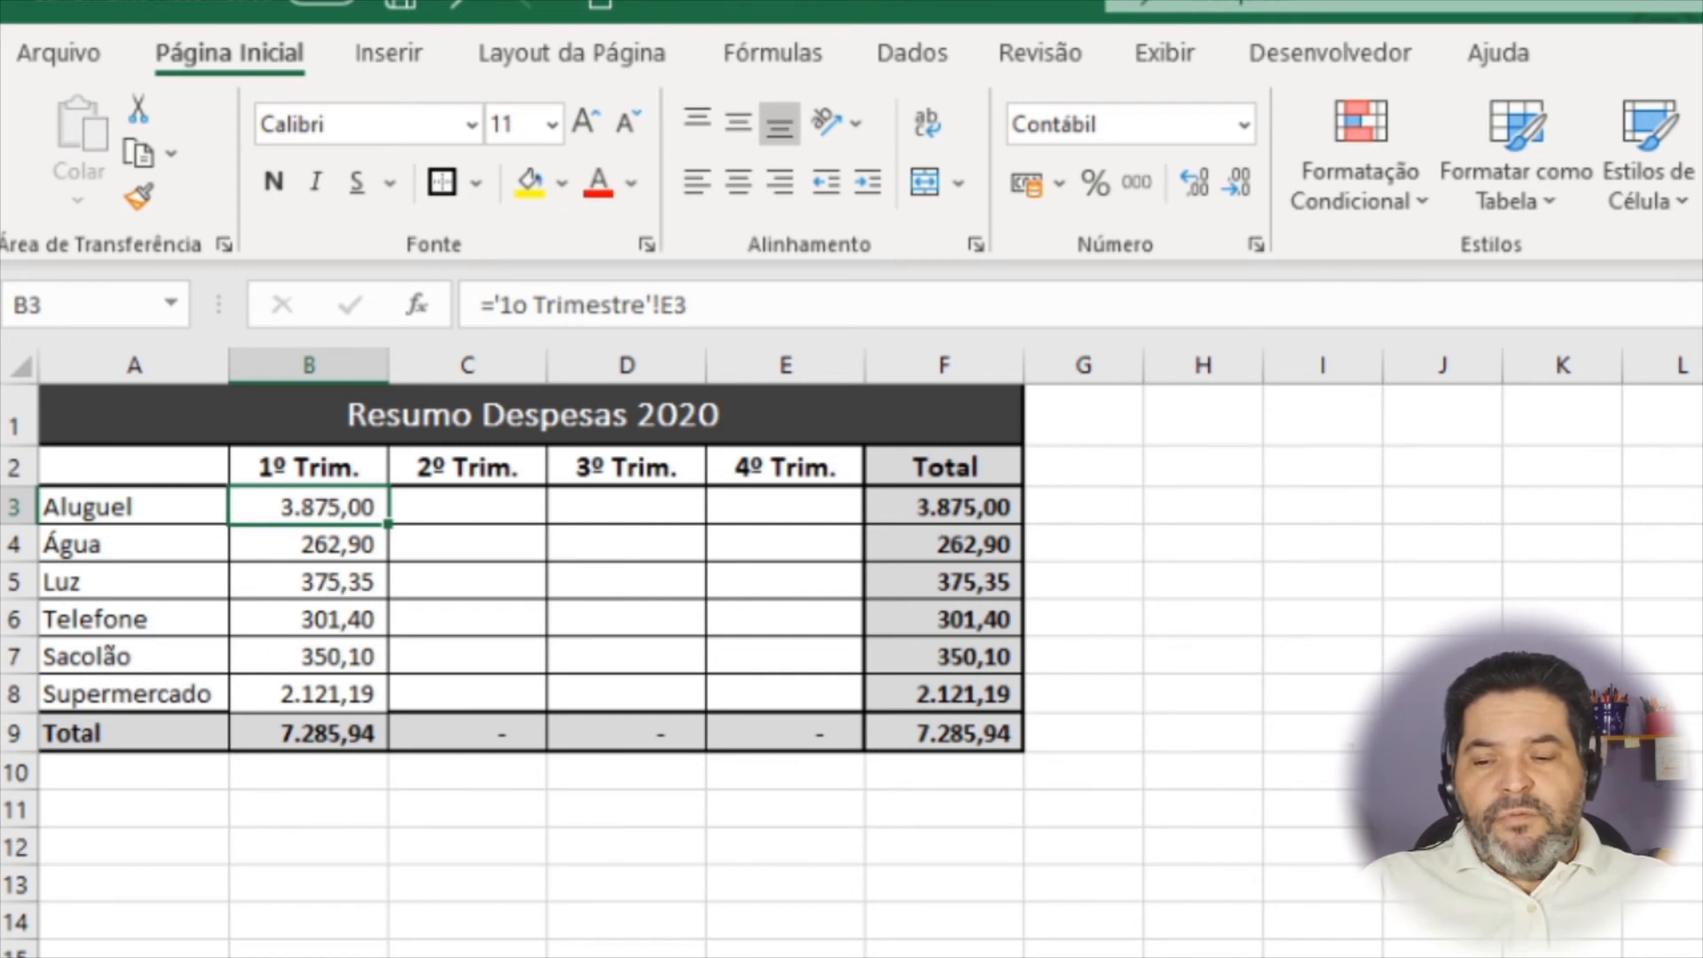
# Step: Undo the change to the January Luz expense in 1o Trimestre and check the linked Luz total in Resumo Despesas 2020
pyautogui.hotkey('ctrl', 'pageup')
pyautogui.press('alt')
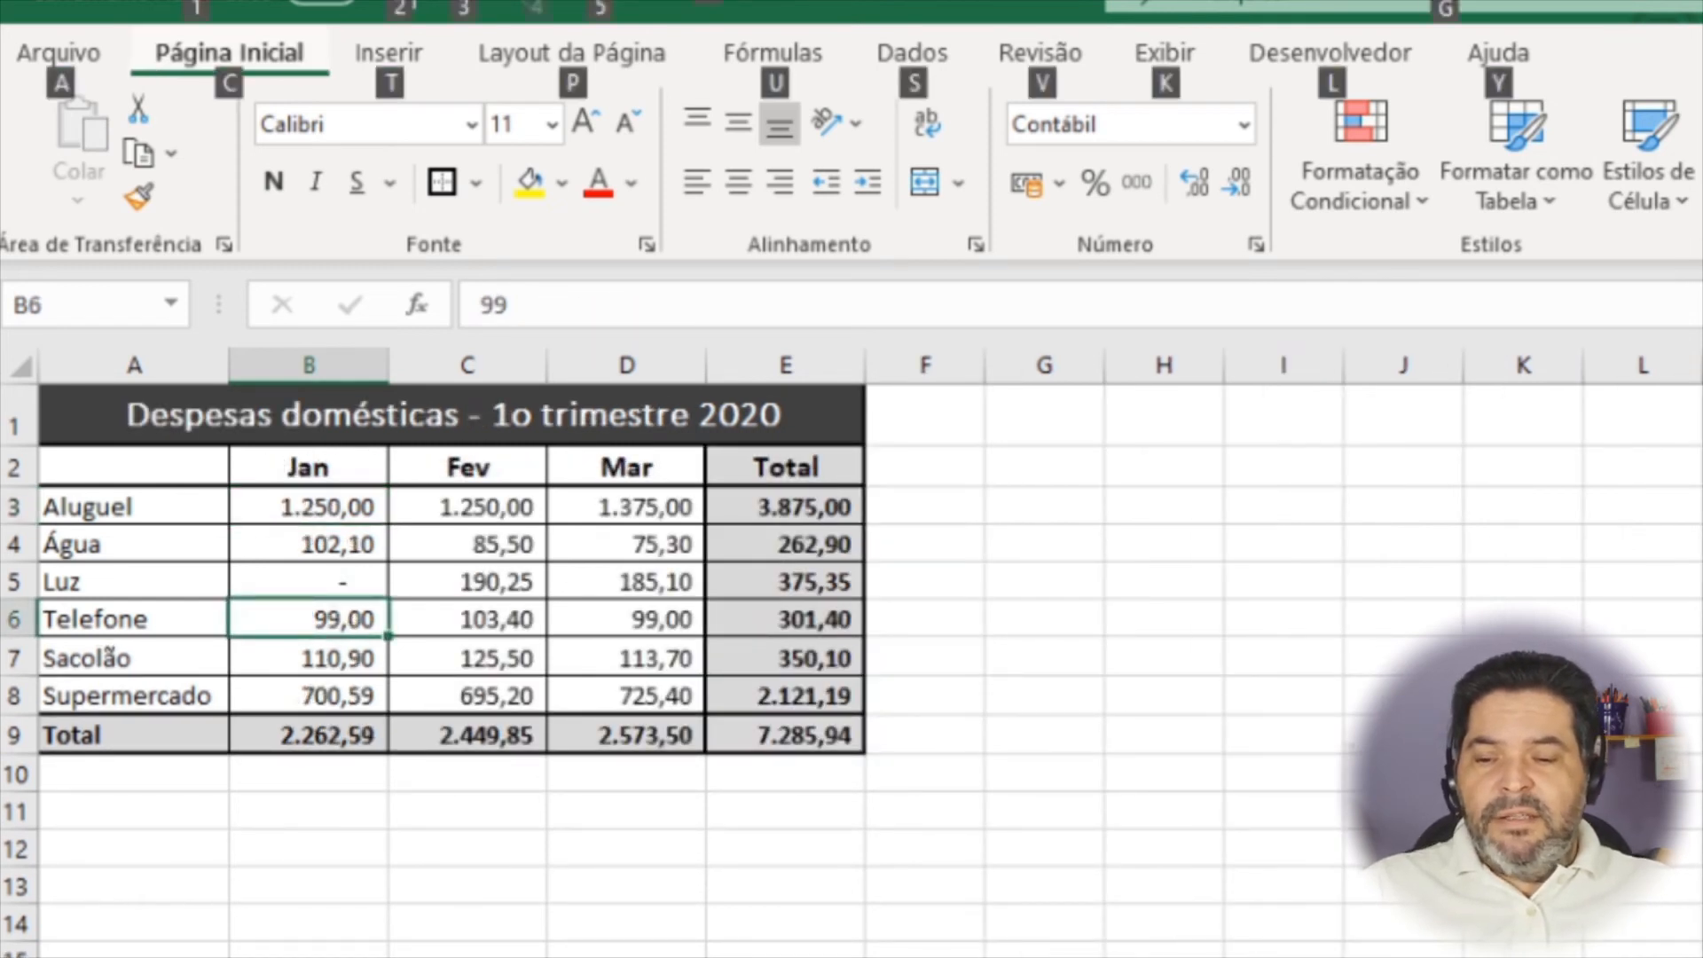
pyautogui.press('alt')
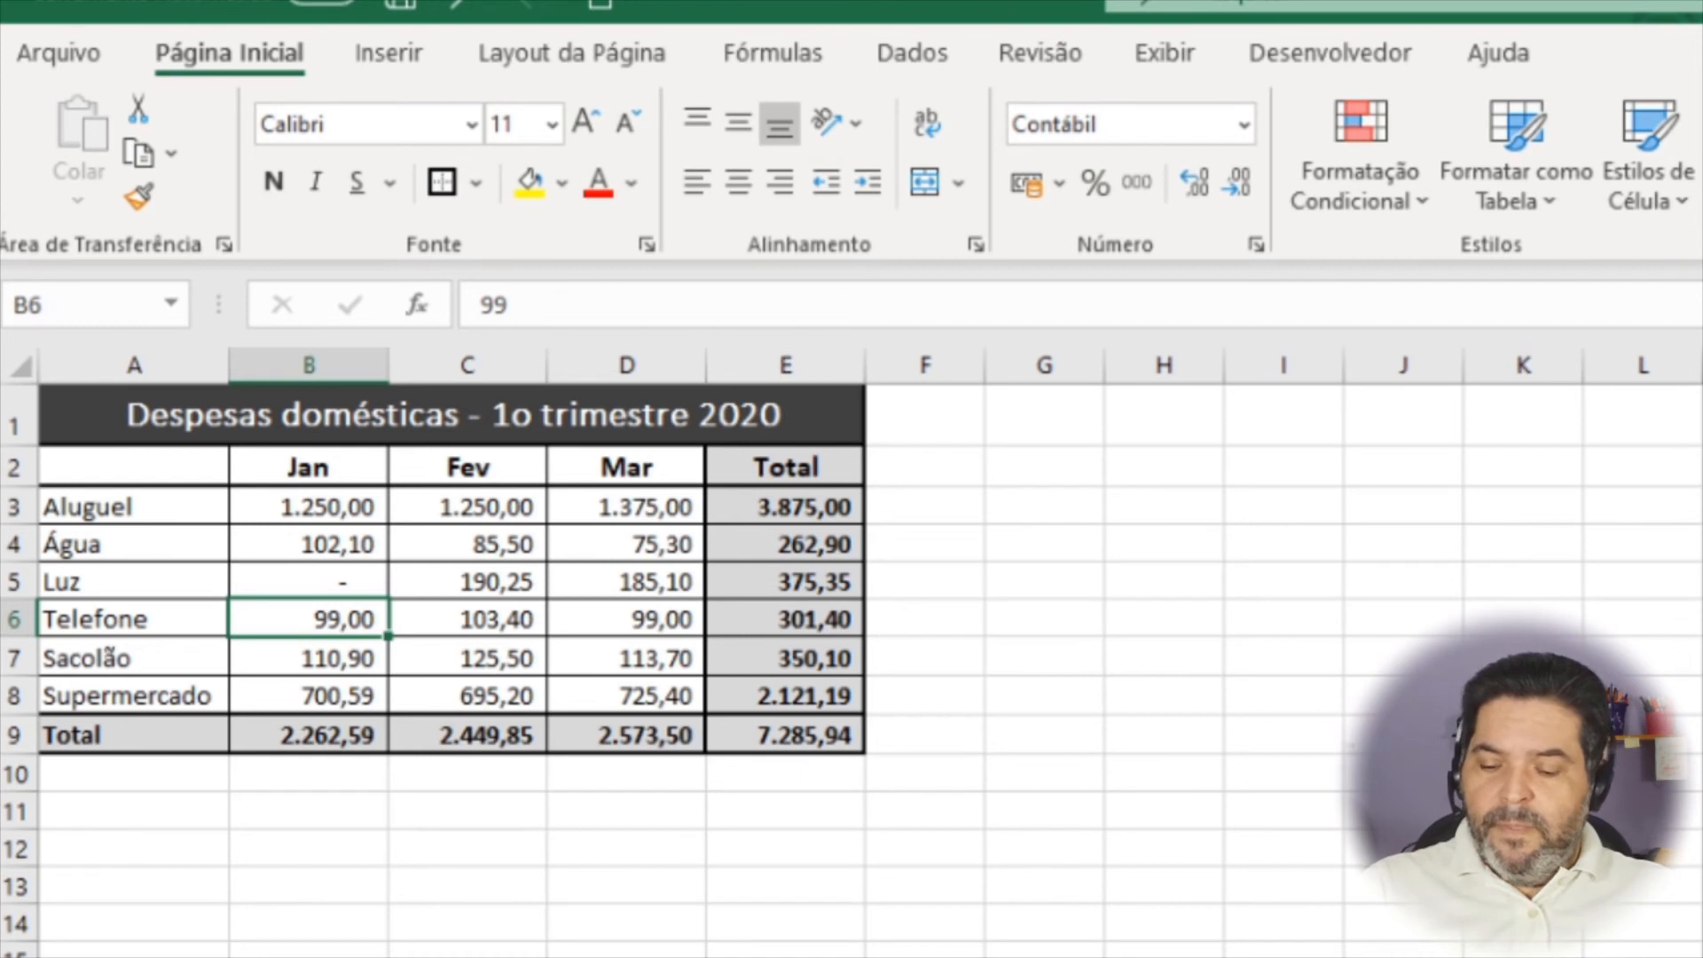
pyautogui.click(851, 581)
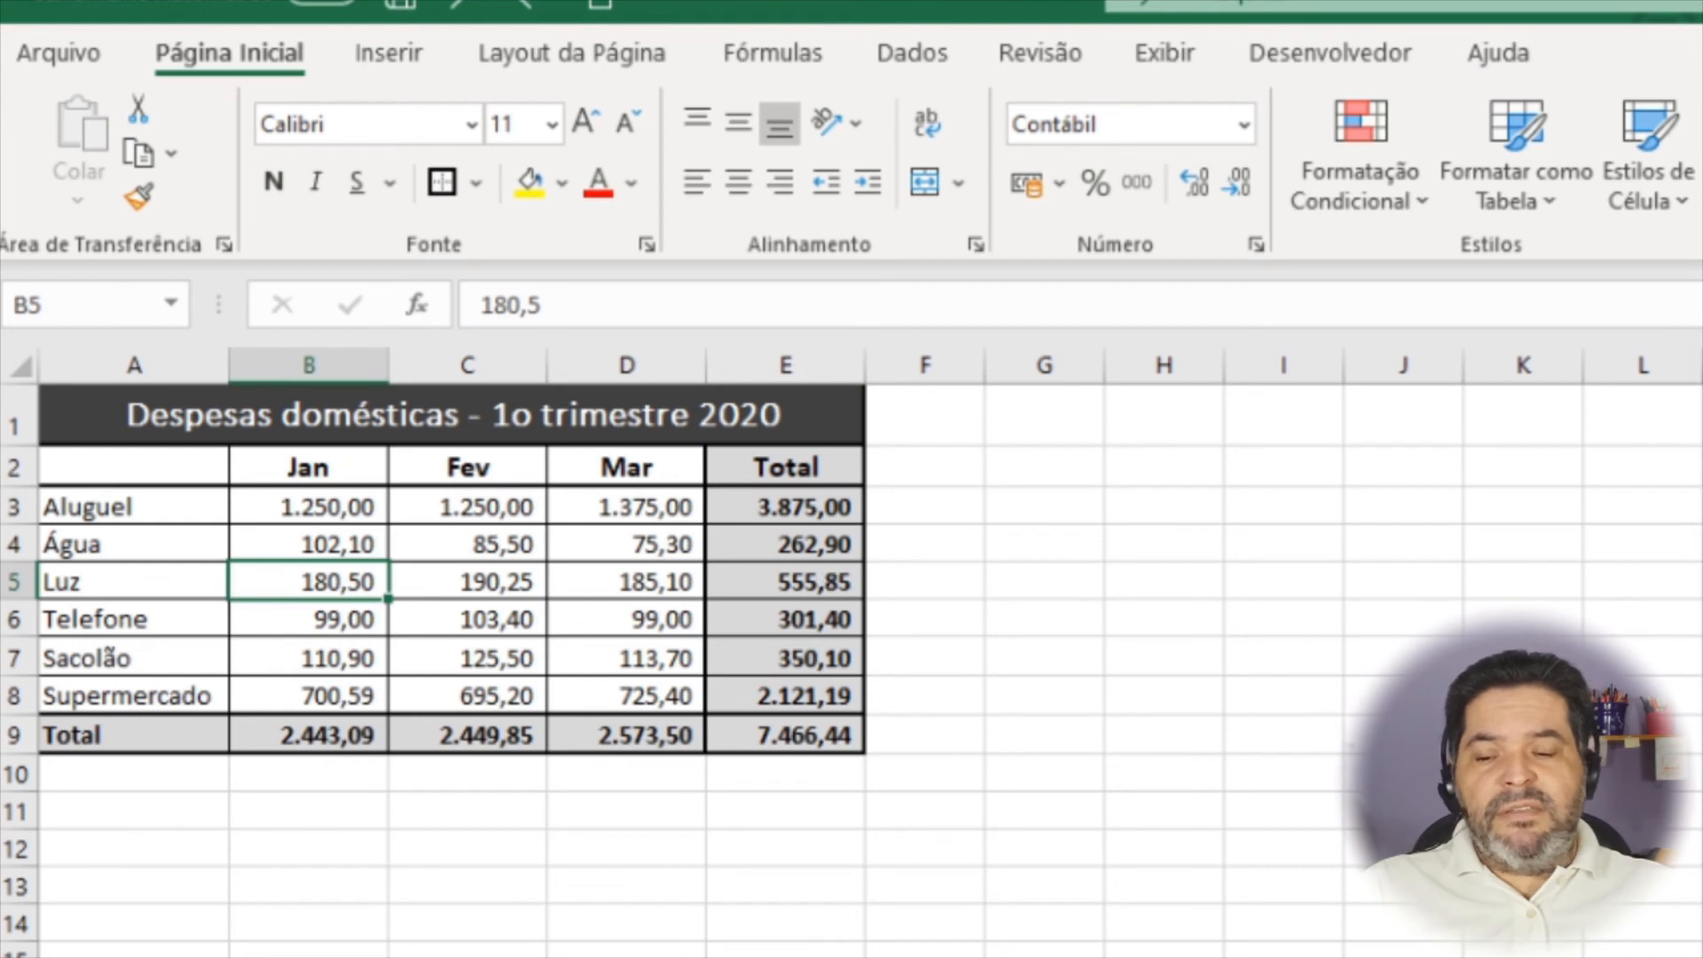
pyautogui.hotkey('ctrl', 'pagedown')
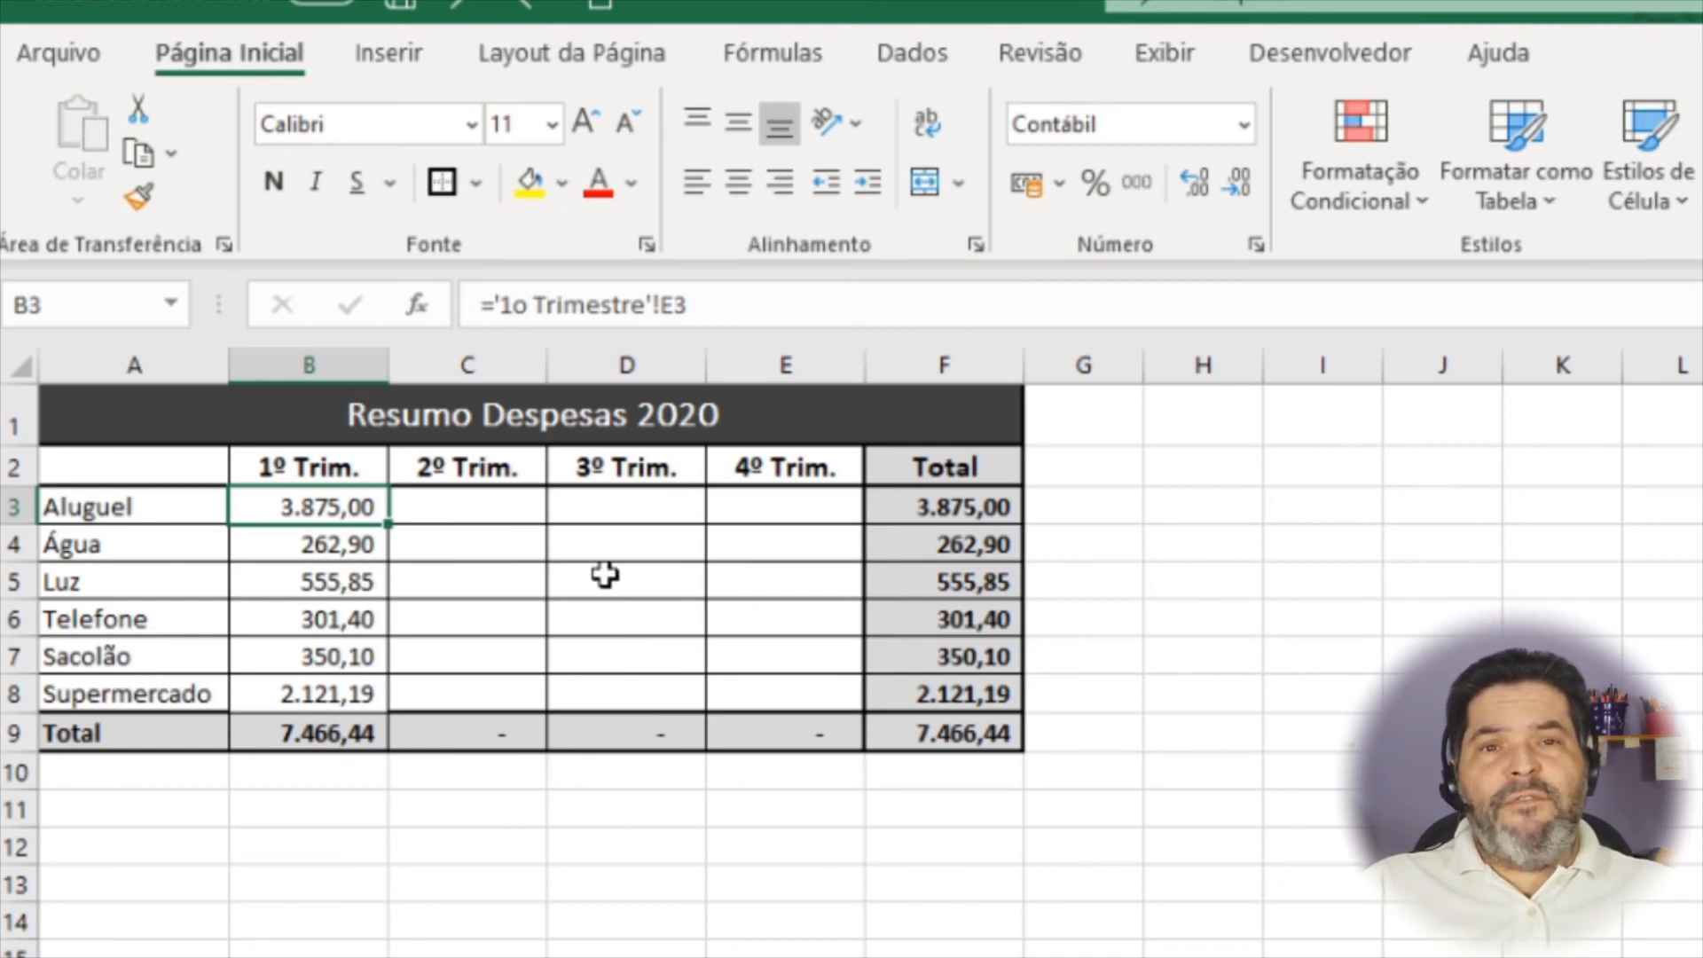
pyautogui.hotkey('ctrl', 'z')
pyautogui.hotkey('ctrl', 'z')
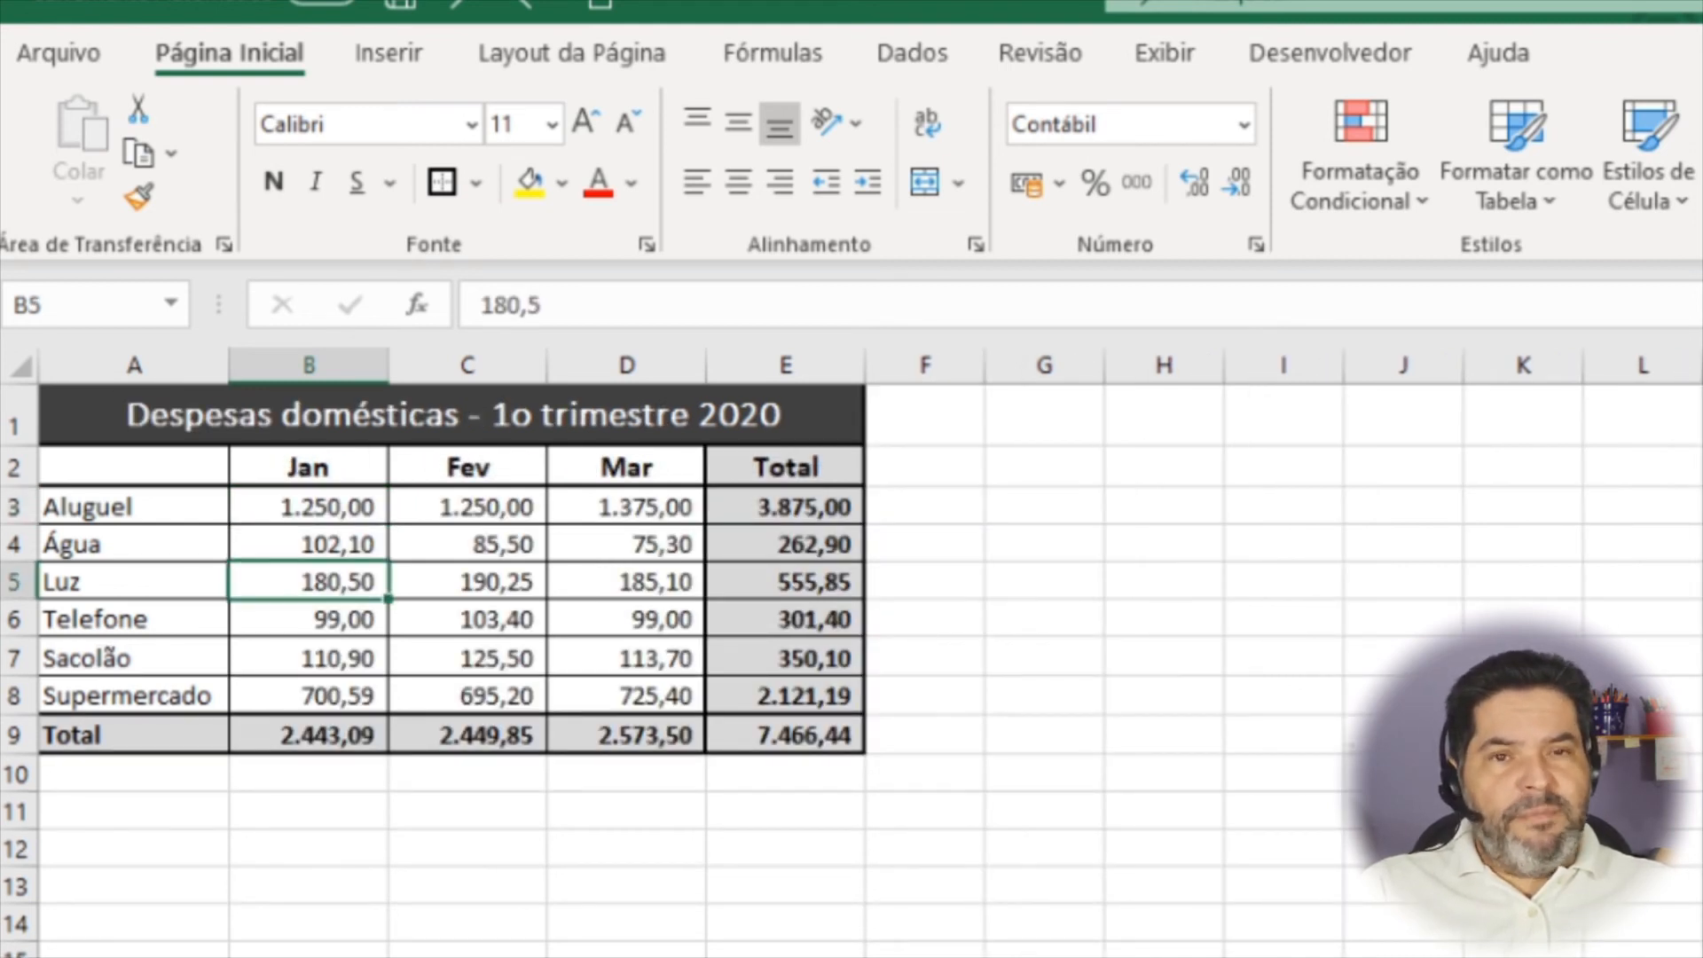
# Step: Copy the row totals E3:E8 from 1o Trimestre and paste them as links into B3:B8 of Resumo Despesas 2020
pyautogui.moveTo(821, 502); pyautogui.dragTo(818, 697)
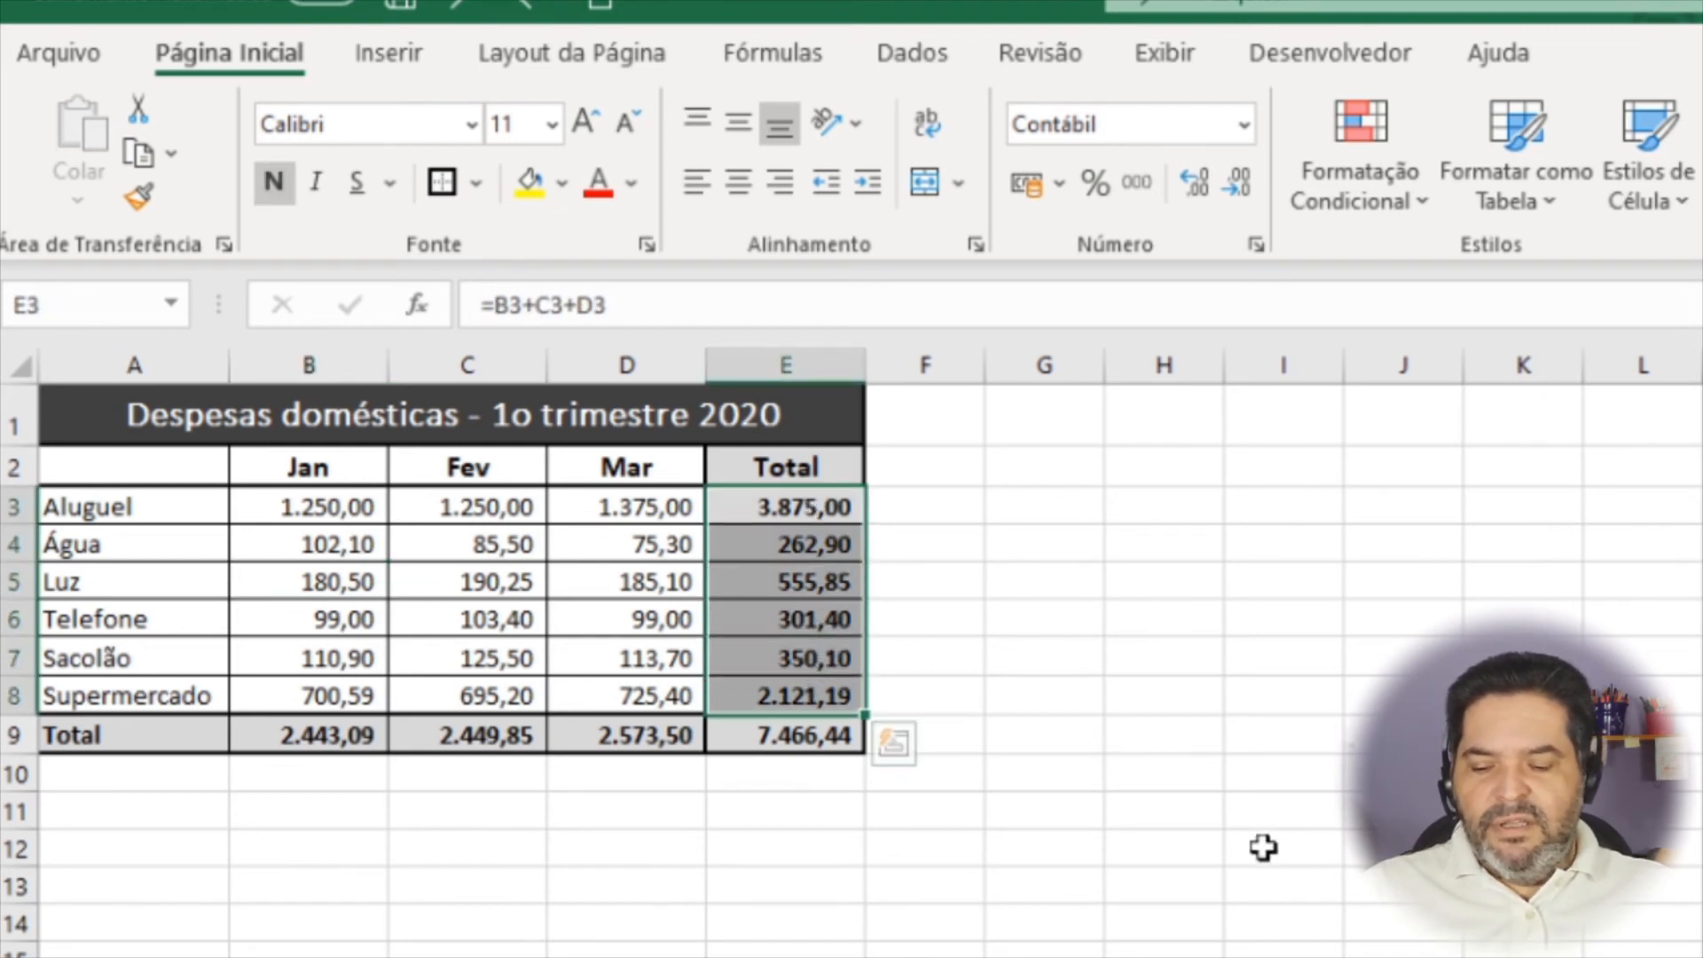
pyautogui.hotkey('ctrl', 'c')
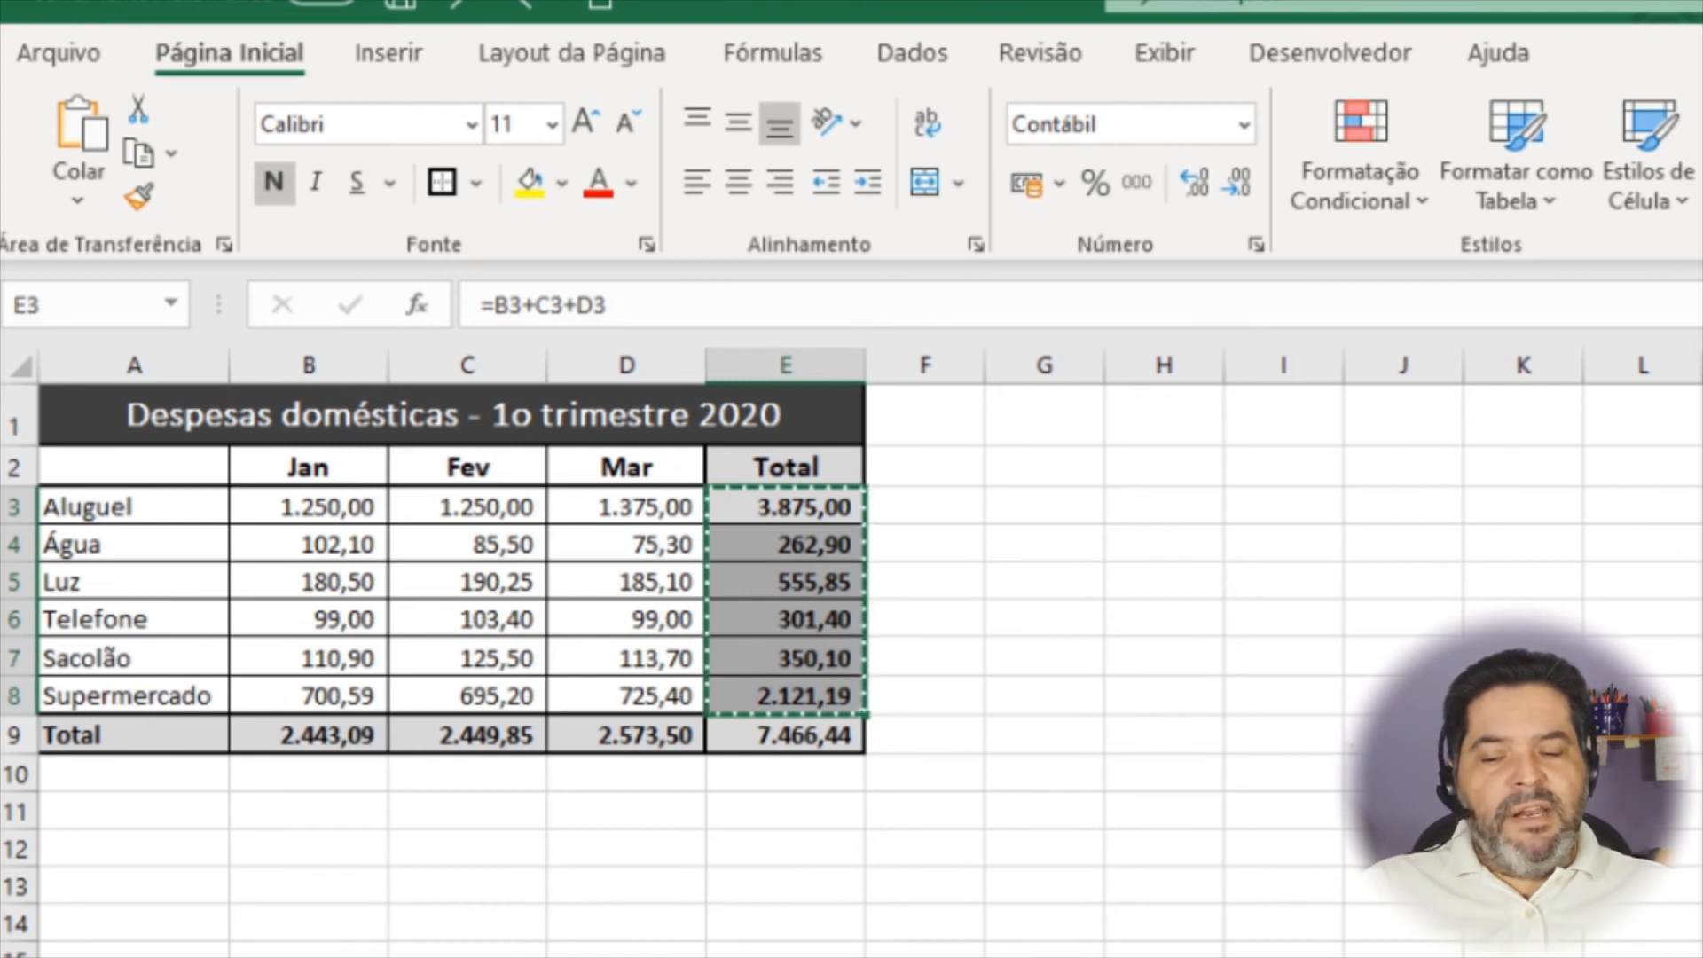
pyautogui.click(133, 956)
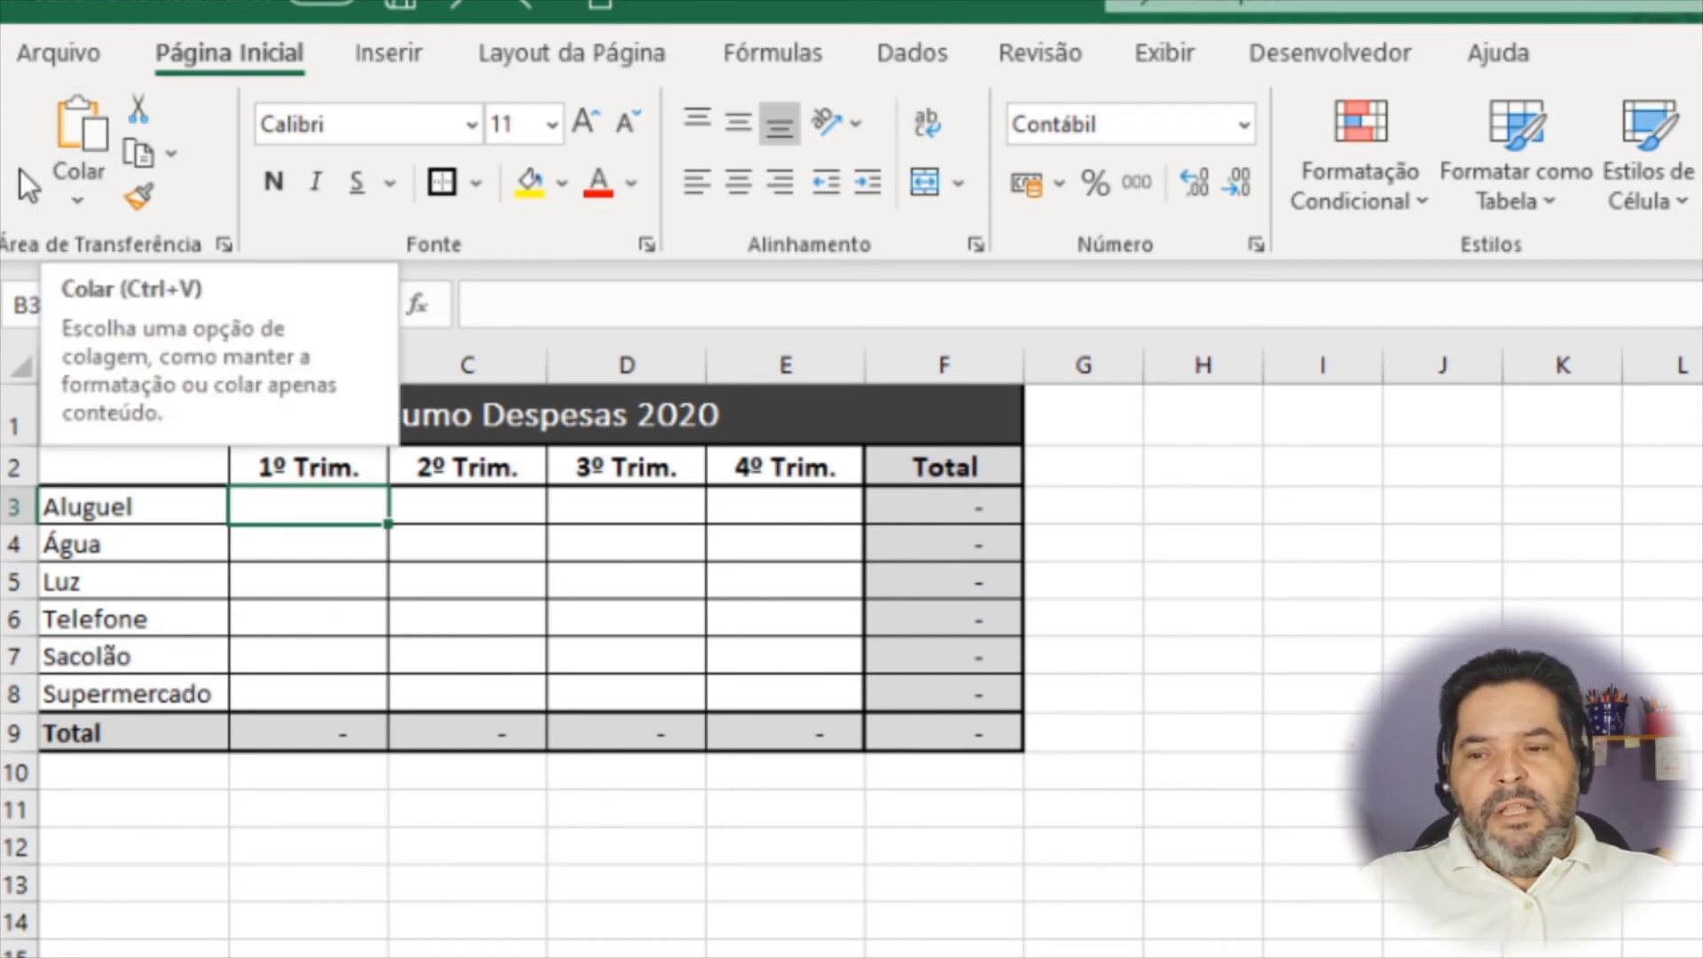
pyautogui.click(78, 187)
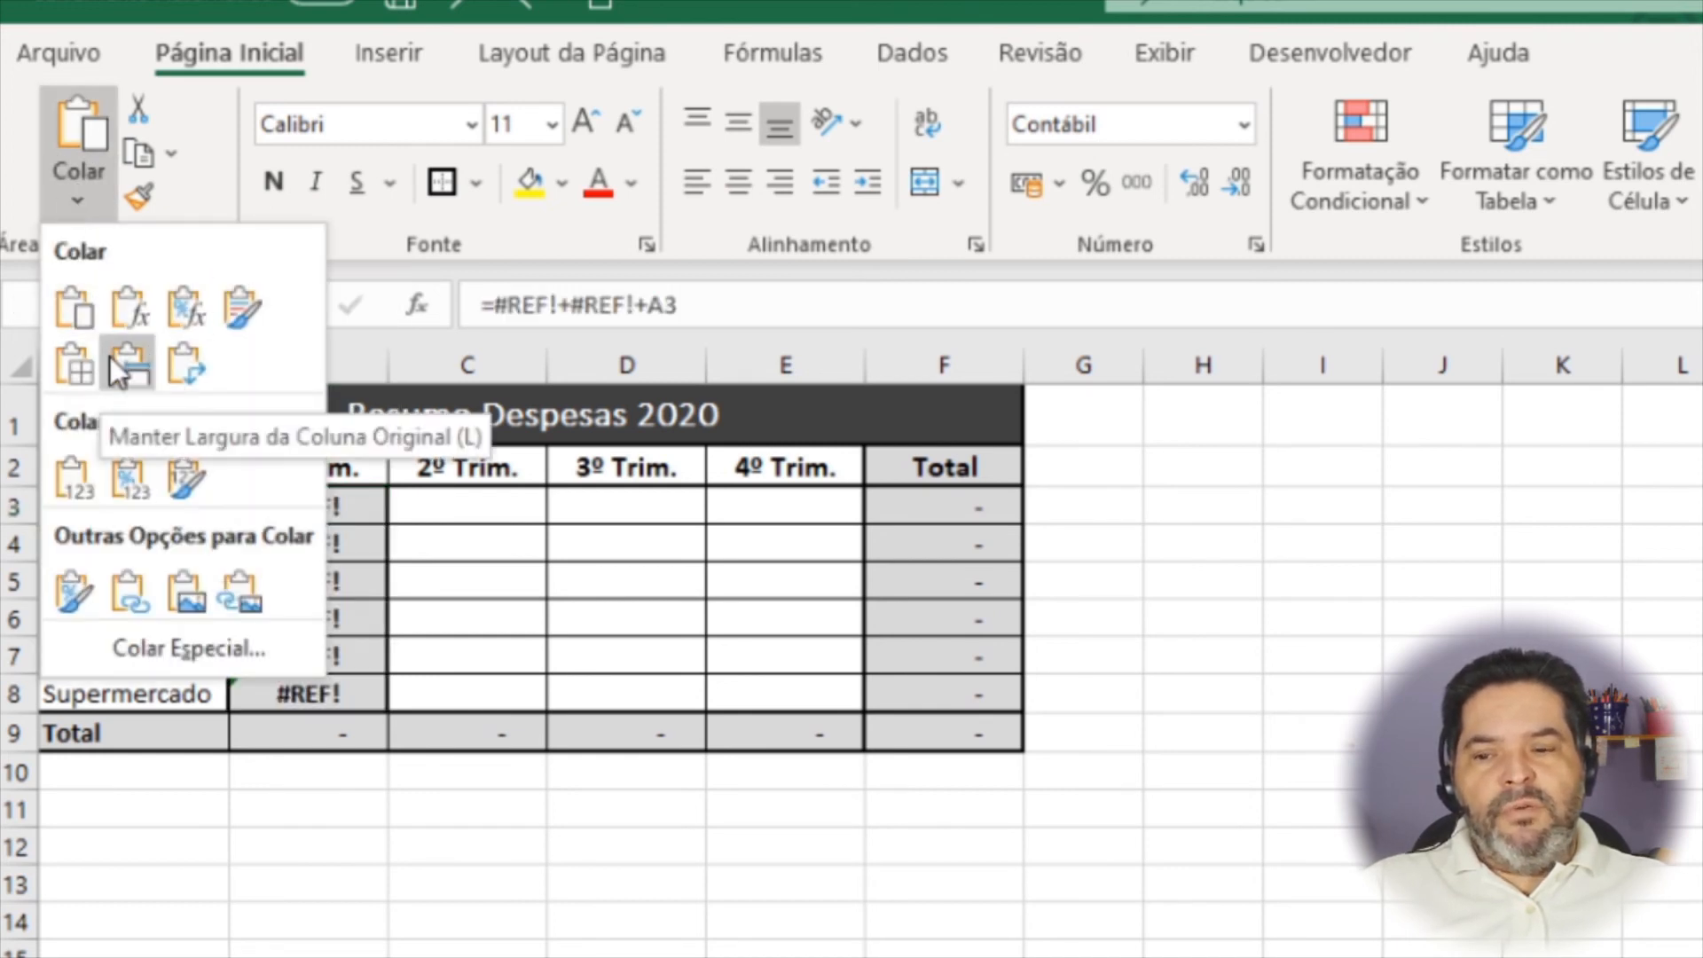
pyautogui.click(130, 588)
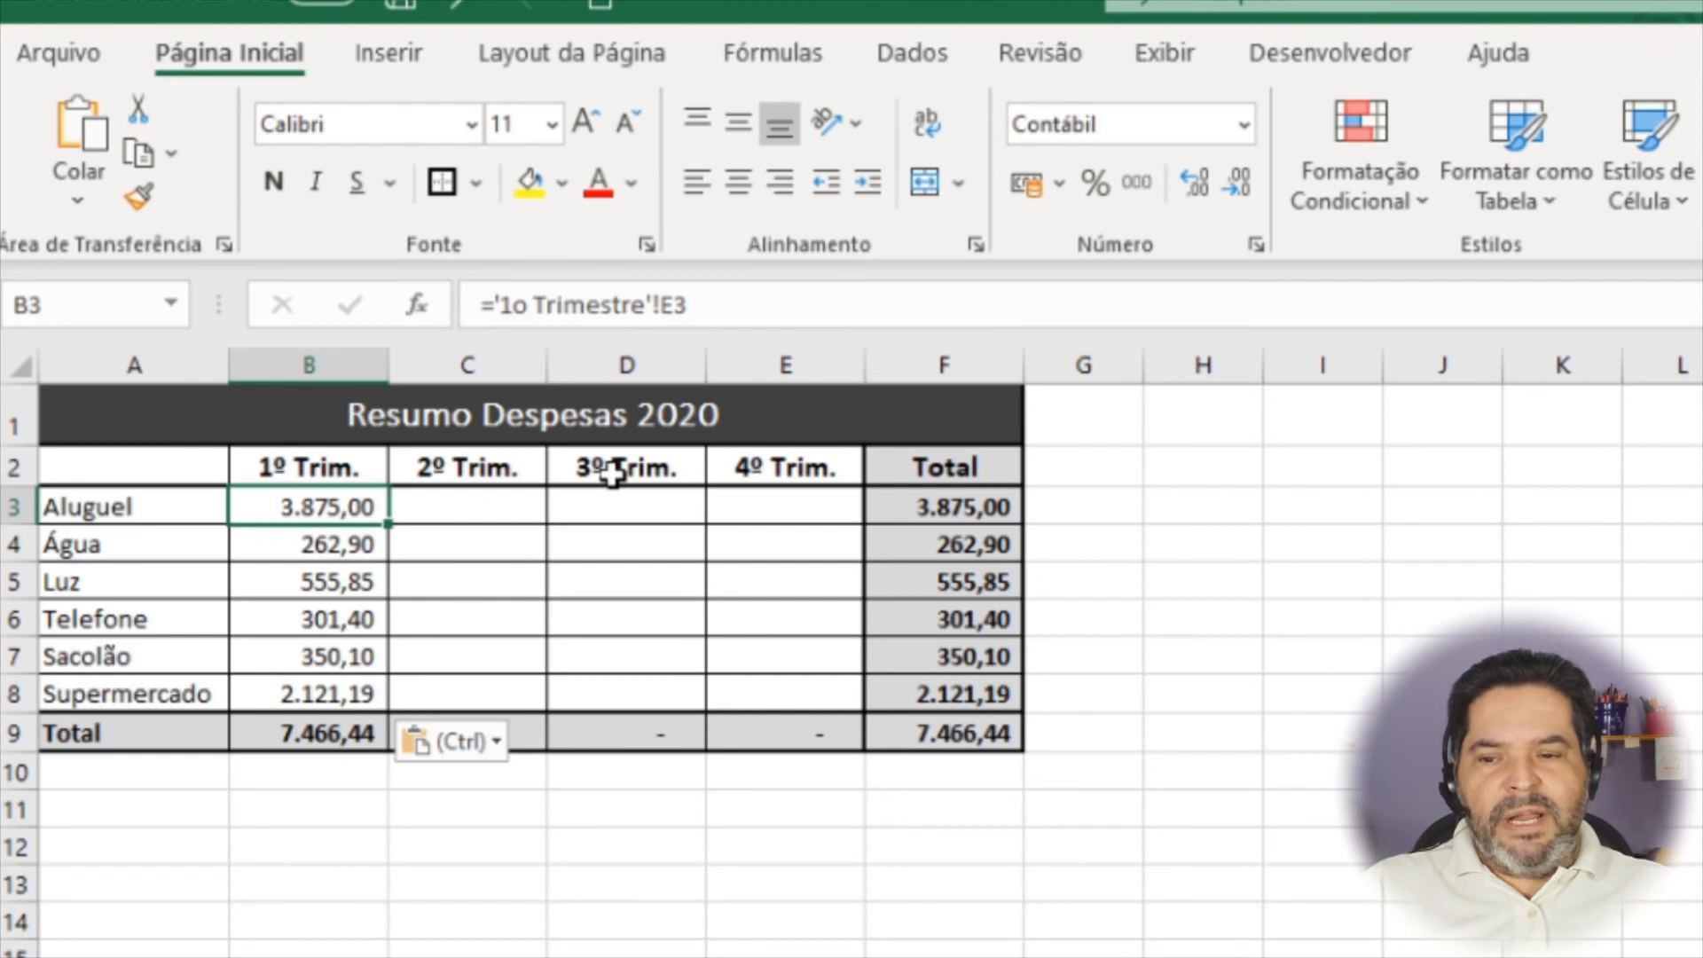
# Step: Paste the 2o Trimestre totals E3:E8 as links into C3:C8 of Resumo Despesas 2020 and check the references in C3 to C6
pyautogui.click(496, 503)
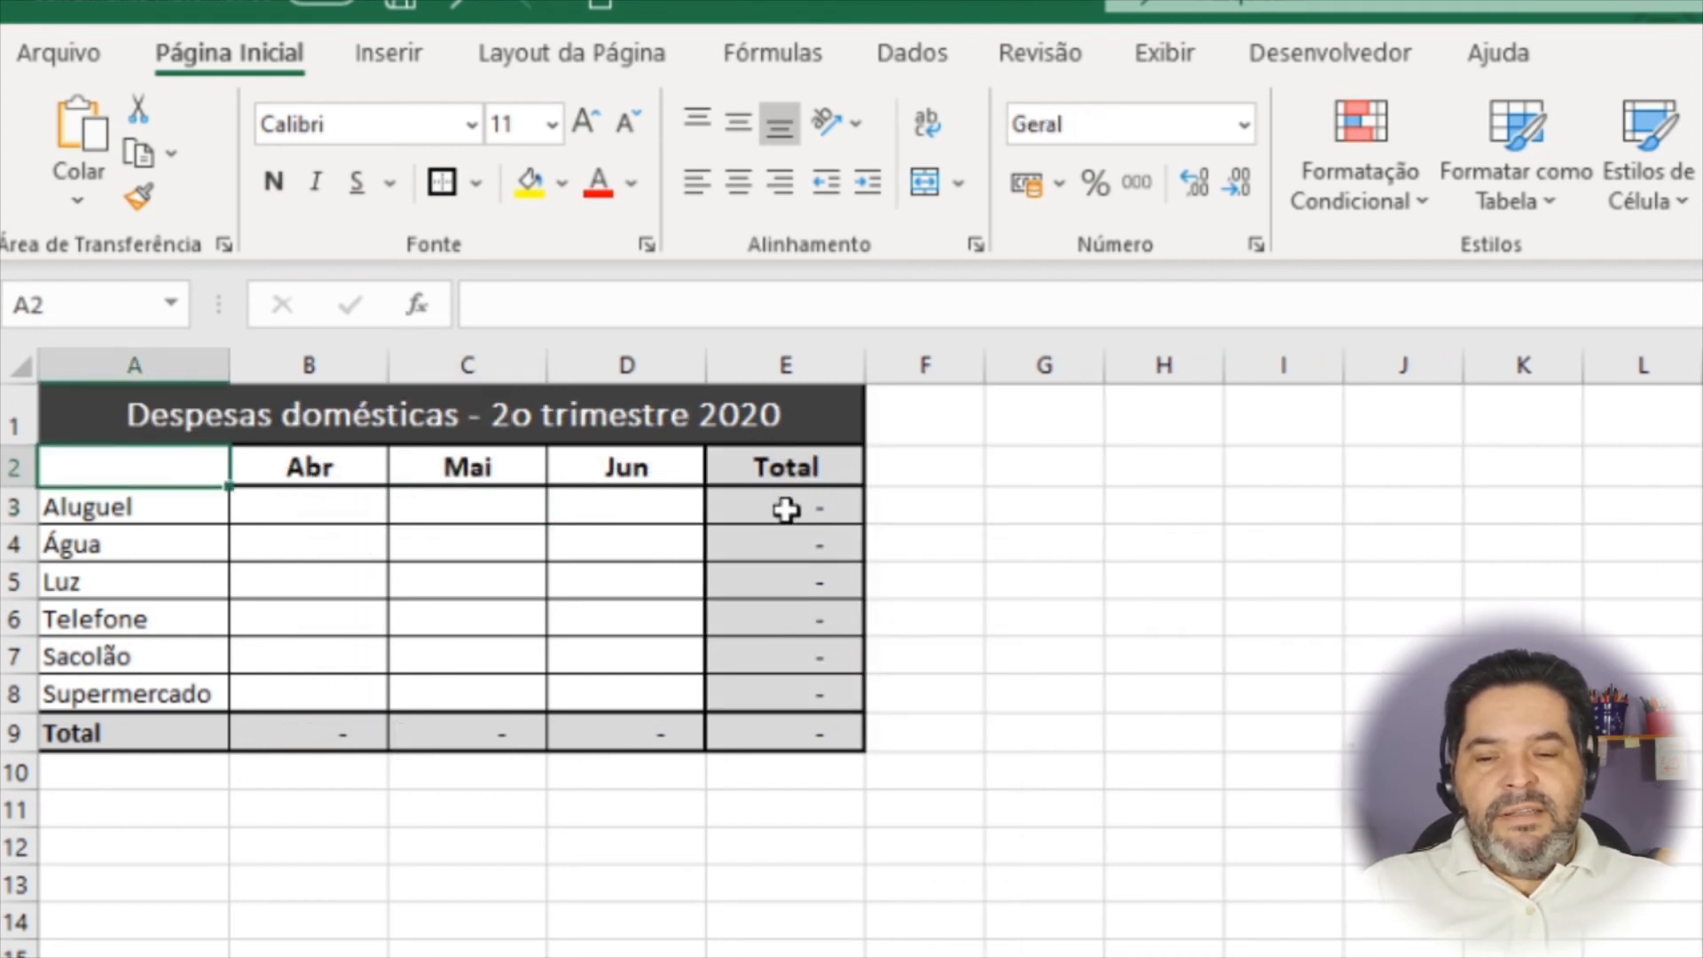
pyautogui.moveTo(787, 505); pyautogui.dragTo(768, 688)
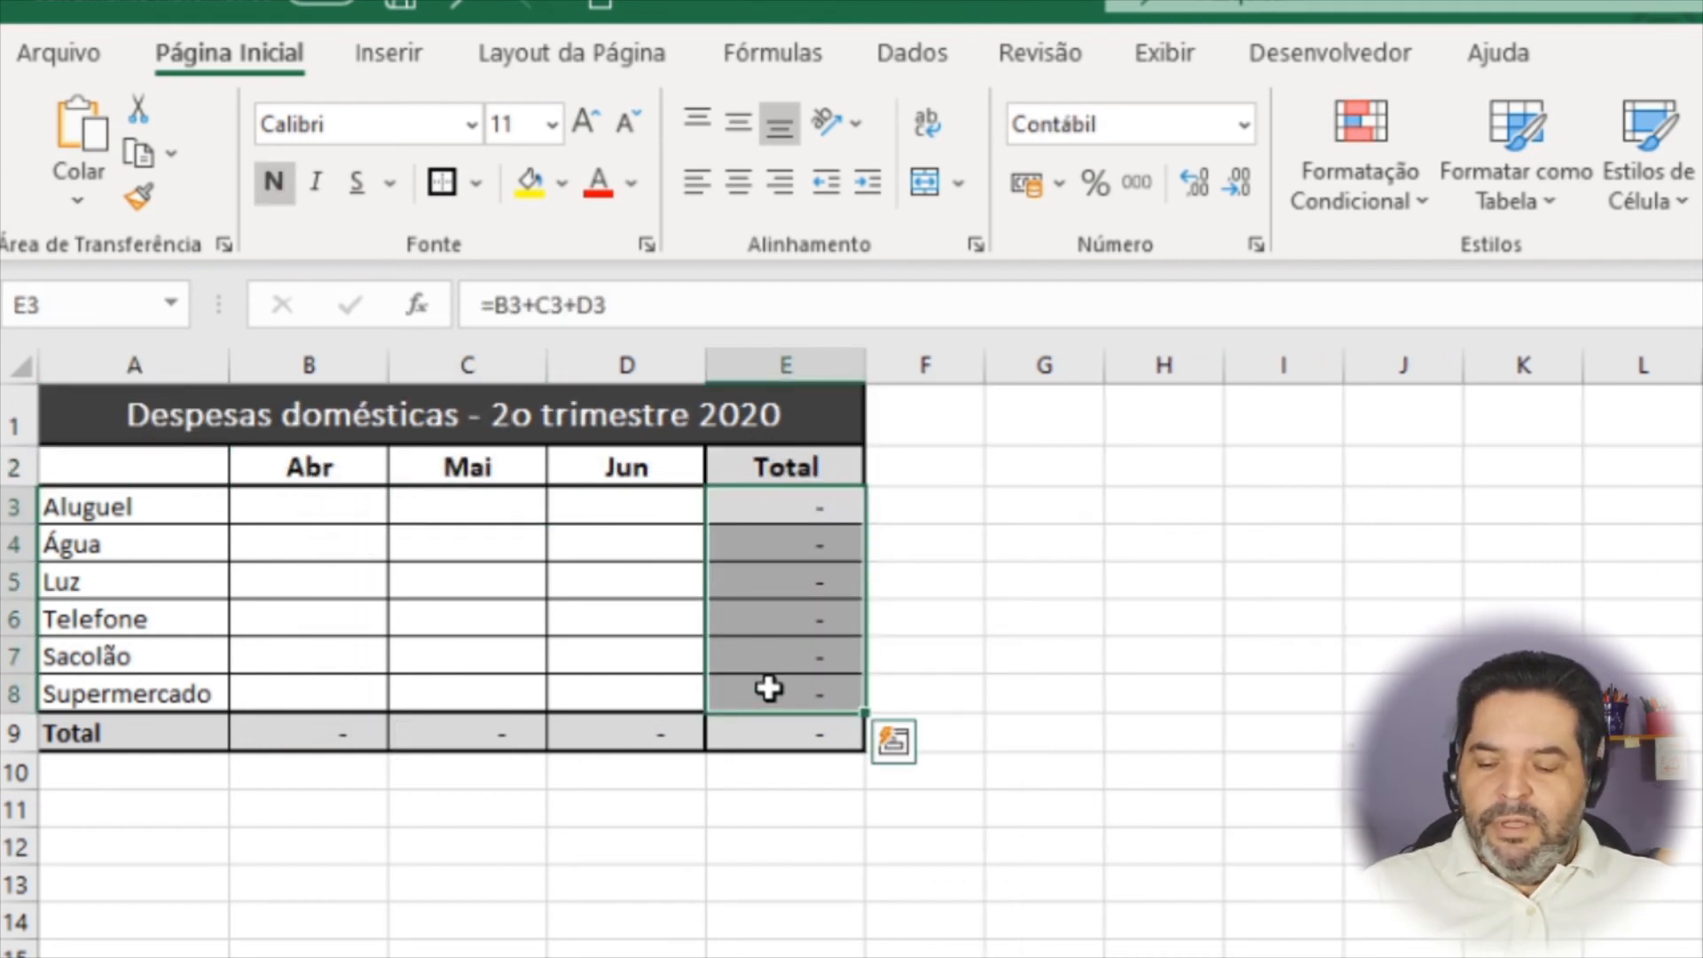
pyautogui.hotkey('ctrl', 'c')
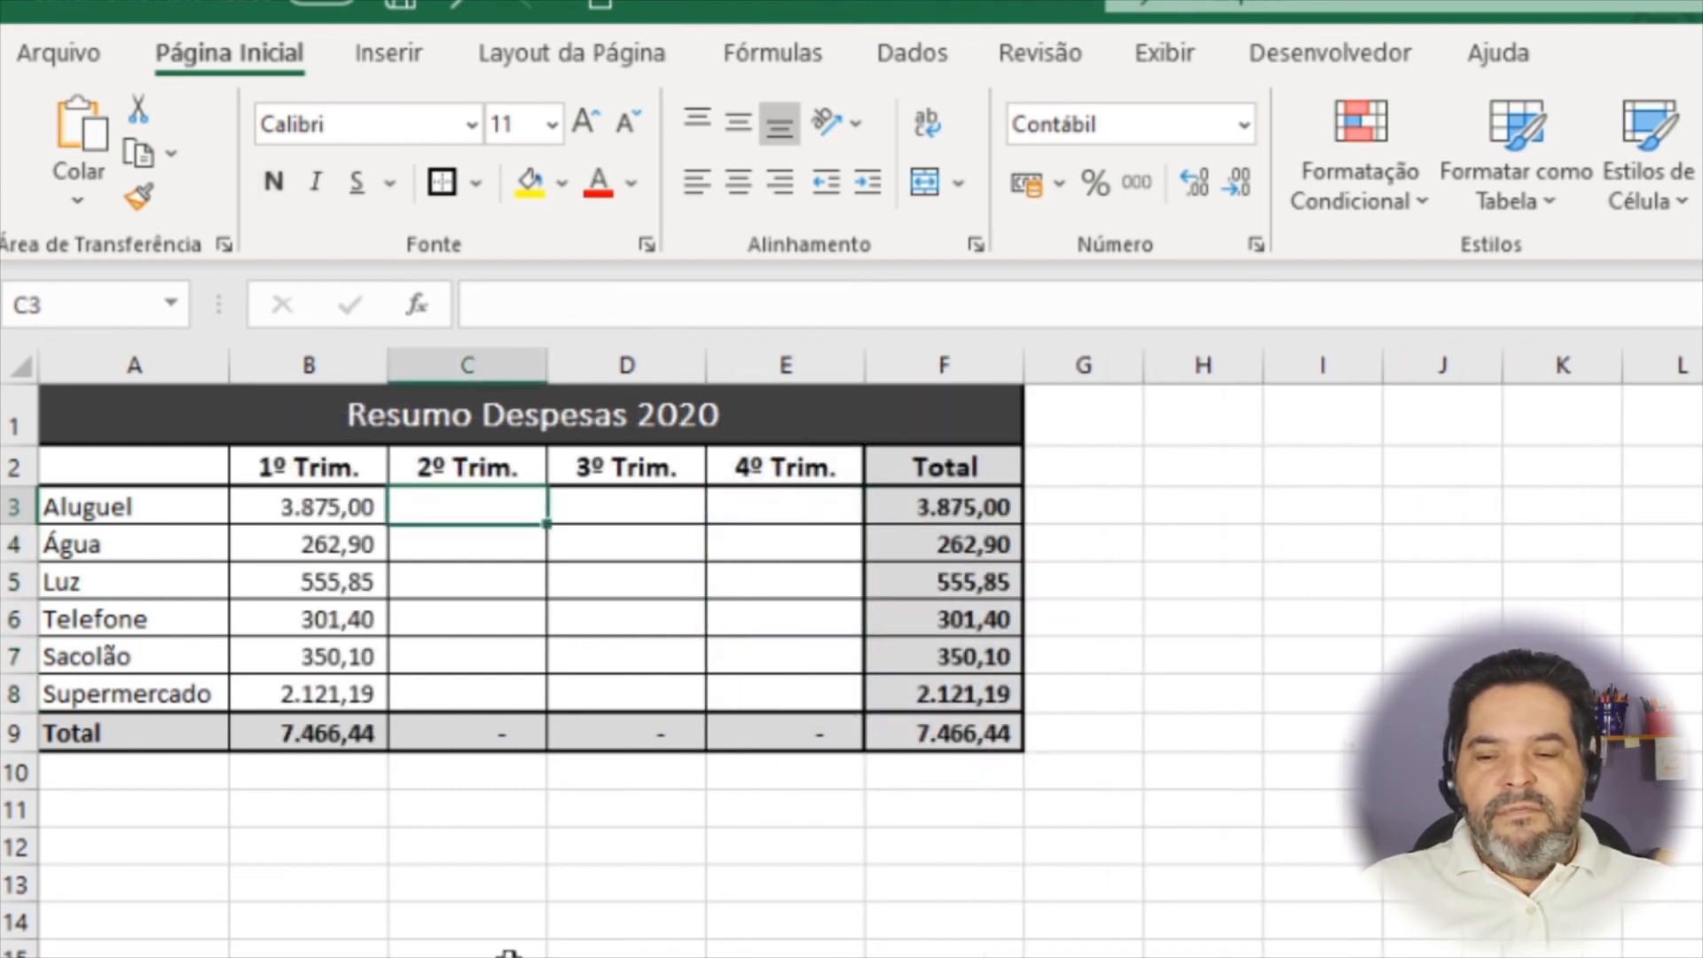
pyautogui.click(93, 198)
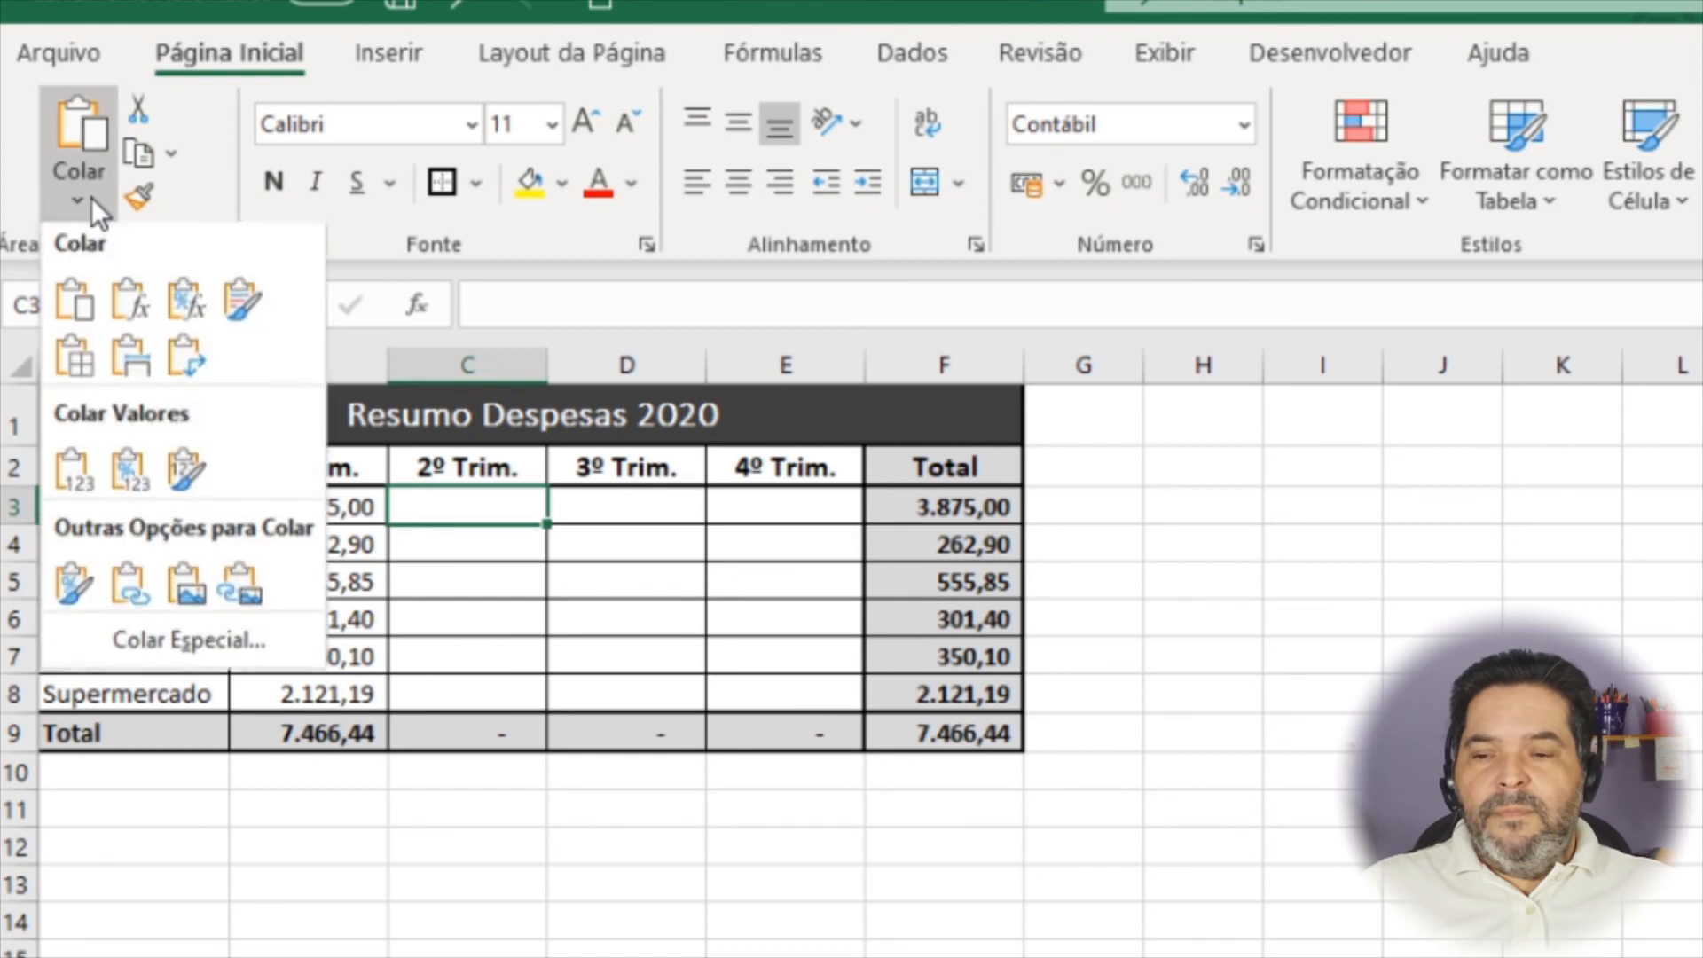
pyautogui.click(129, 589)
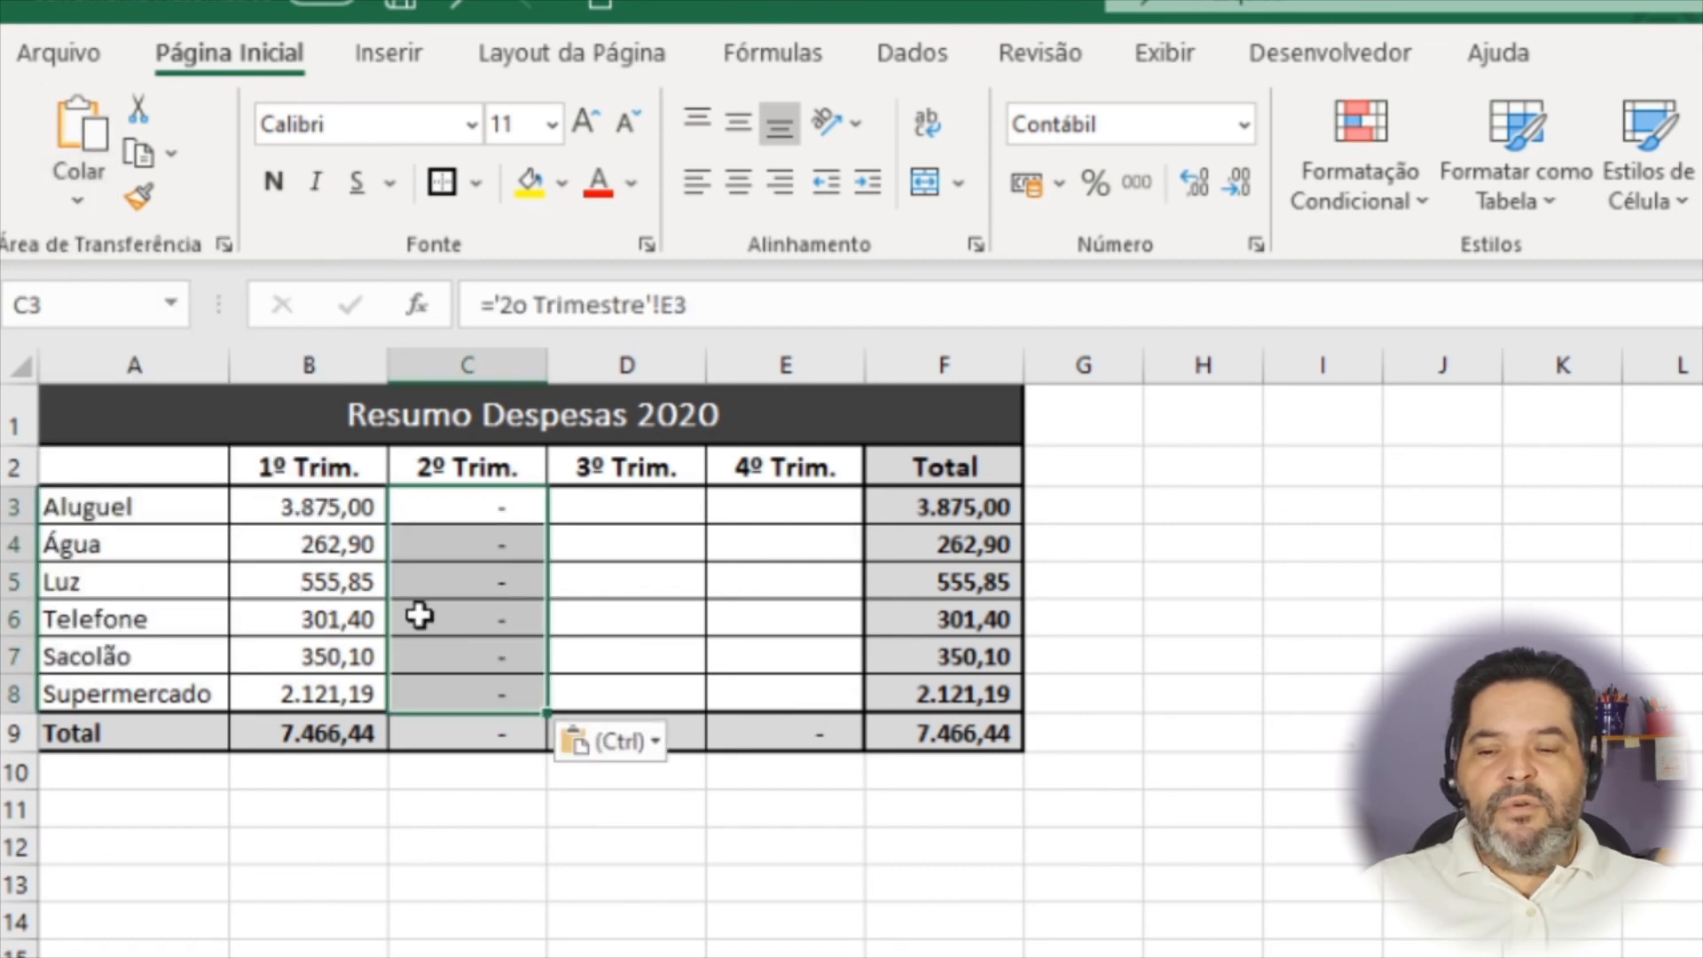
pyautogui.click(487, 514)
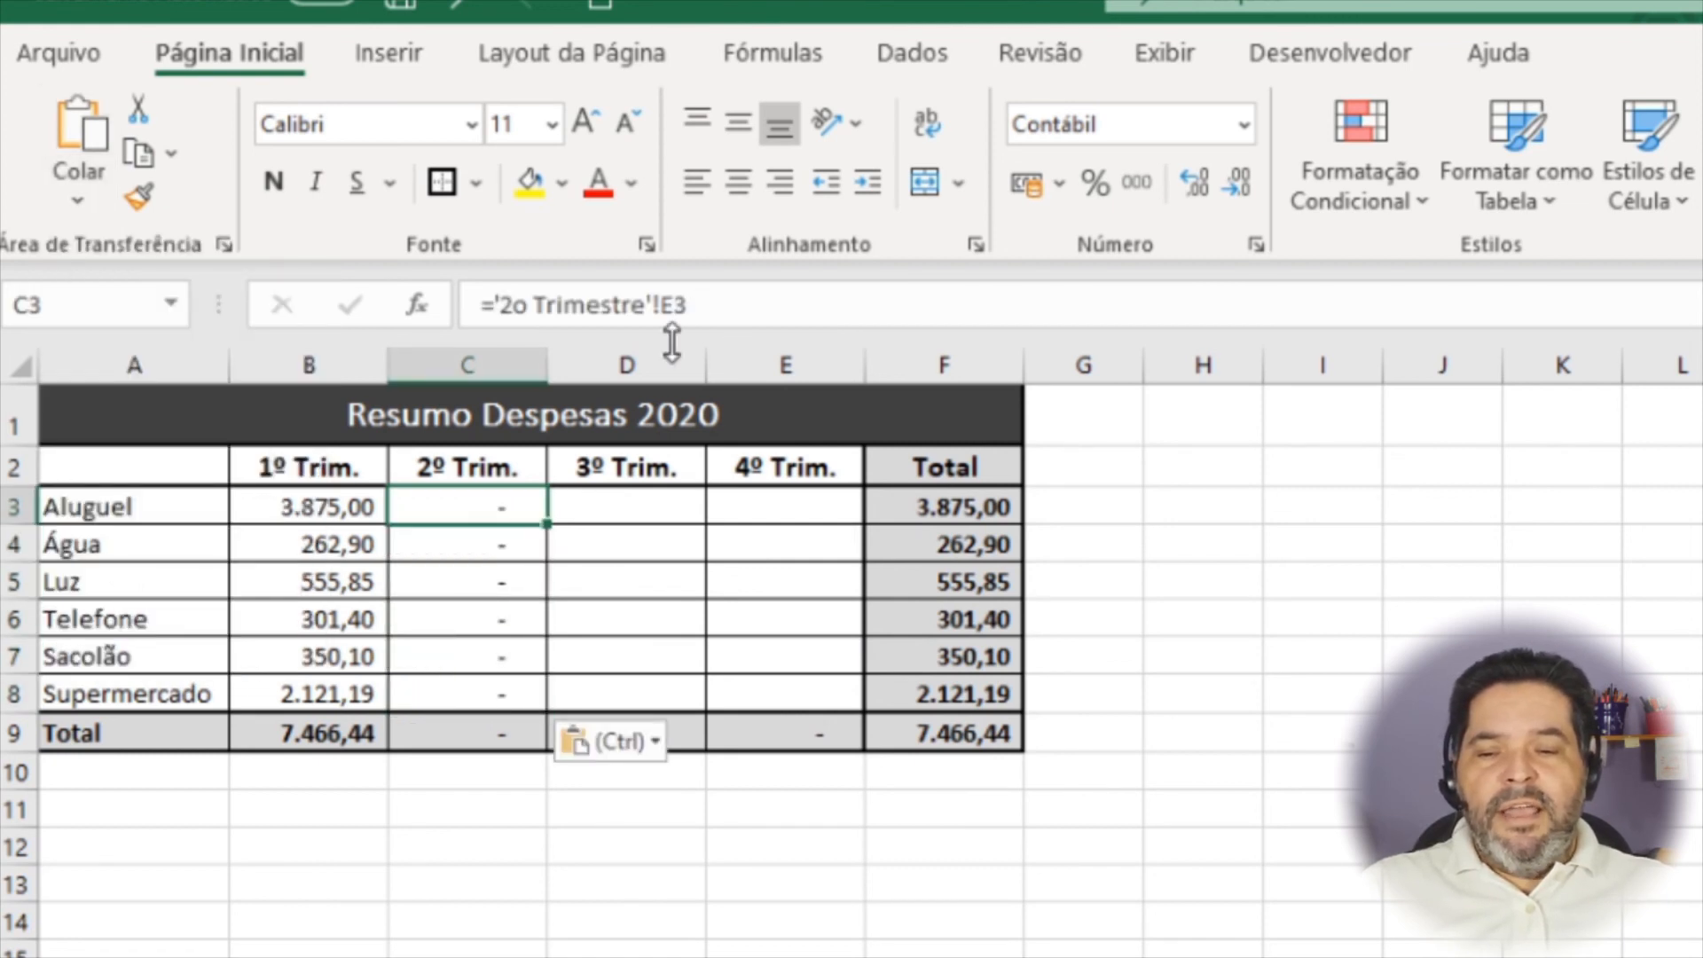
pyautogui.click(491, 555)
pyautogui.click(481, 590)
pyautogui.click(481, 614)
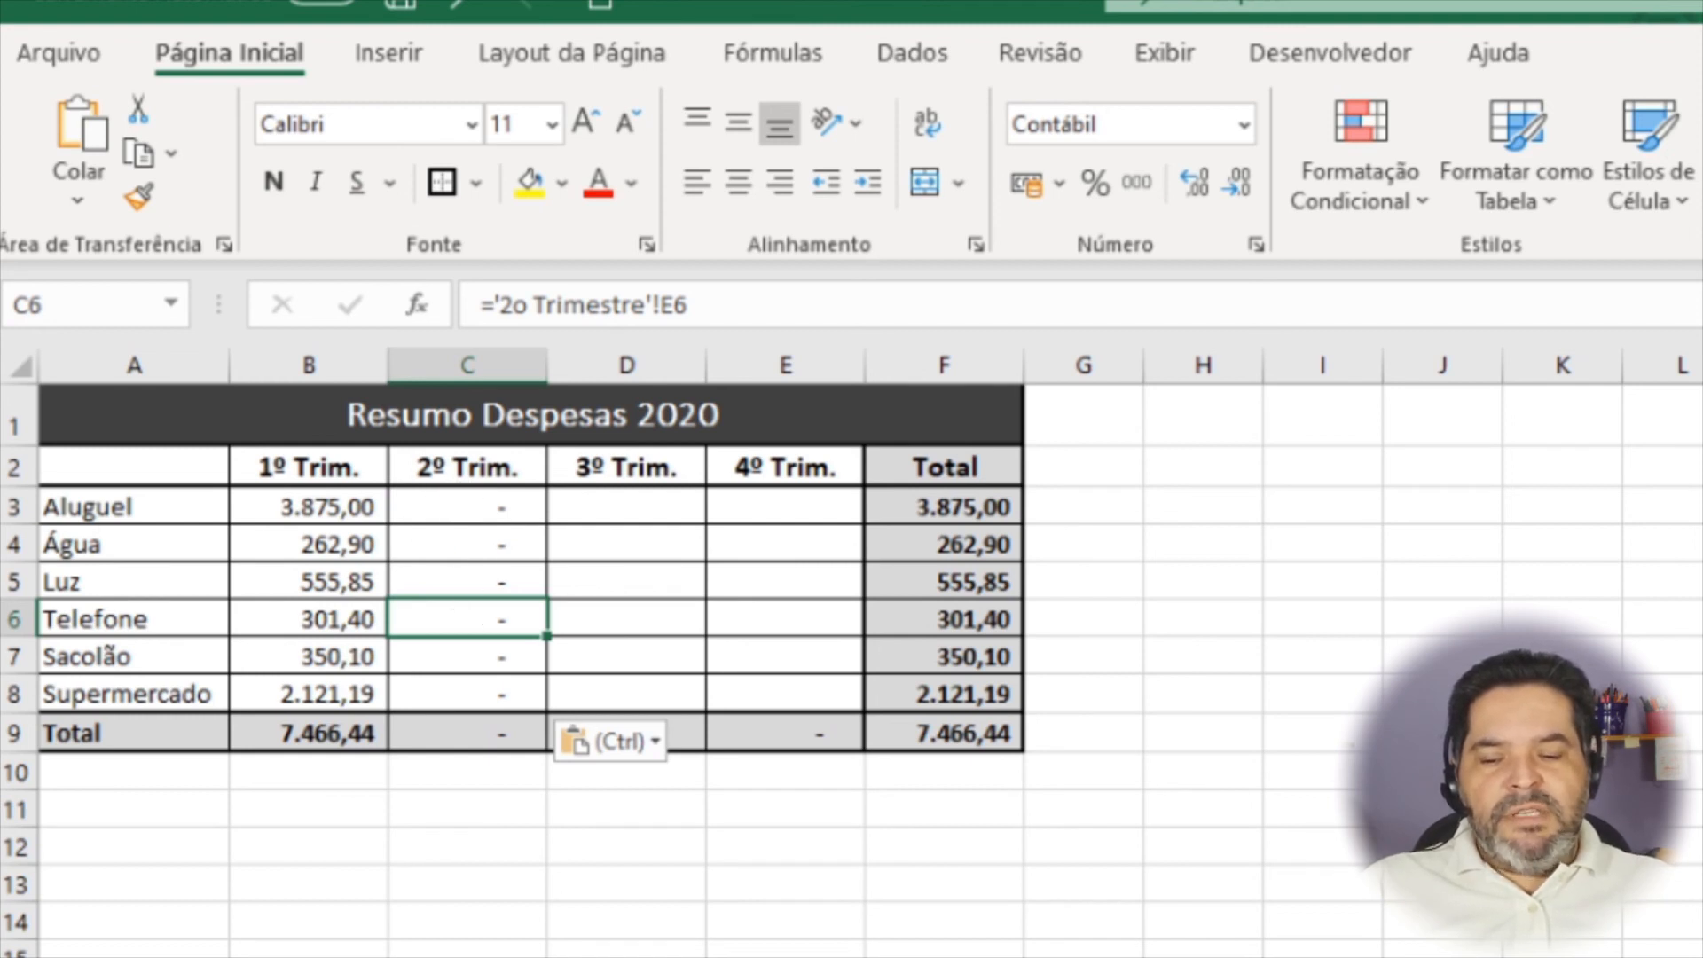
# Step: Enter 1375 as the Aluguel expense for Abr and Mai in 2o Trimestre and check the linked total in Resumo Despesas 2020
pyautogui.click(621, 955)
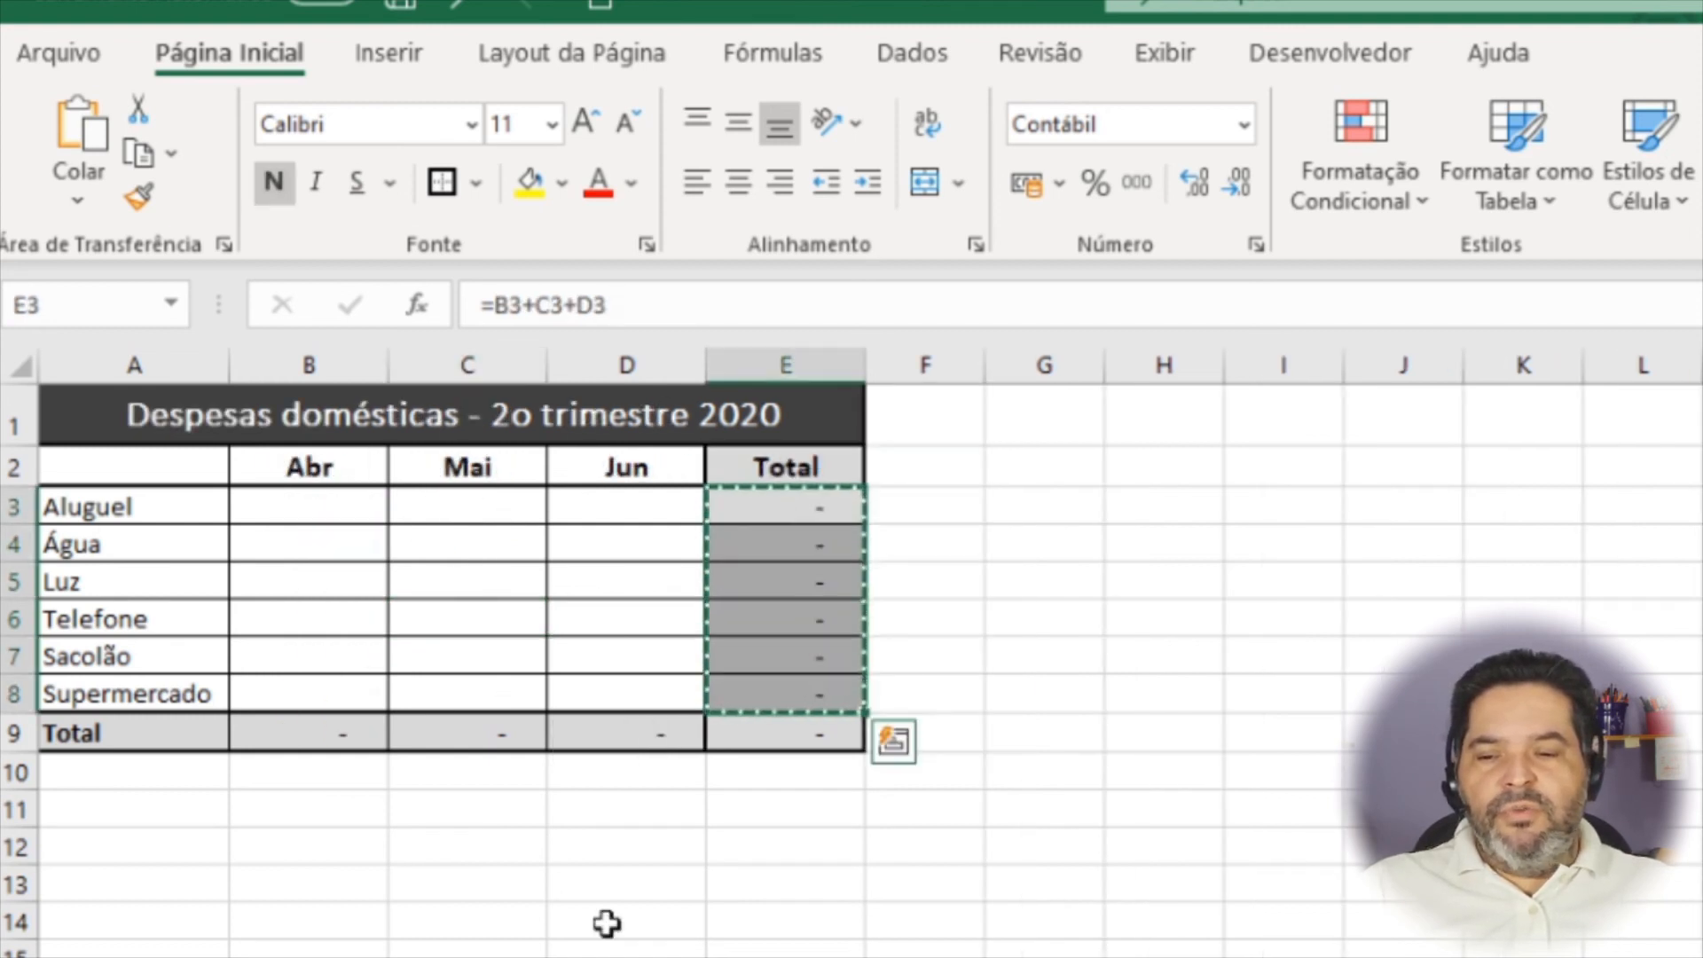
pyautogui.click(291, 507)
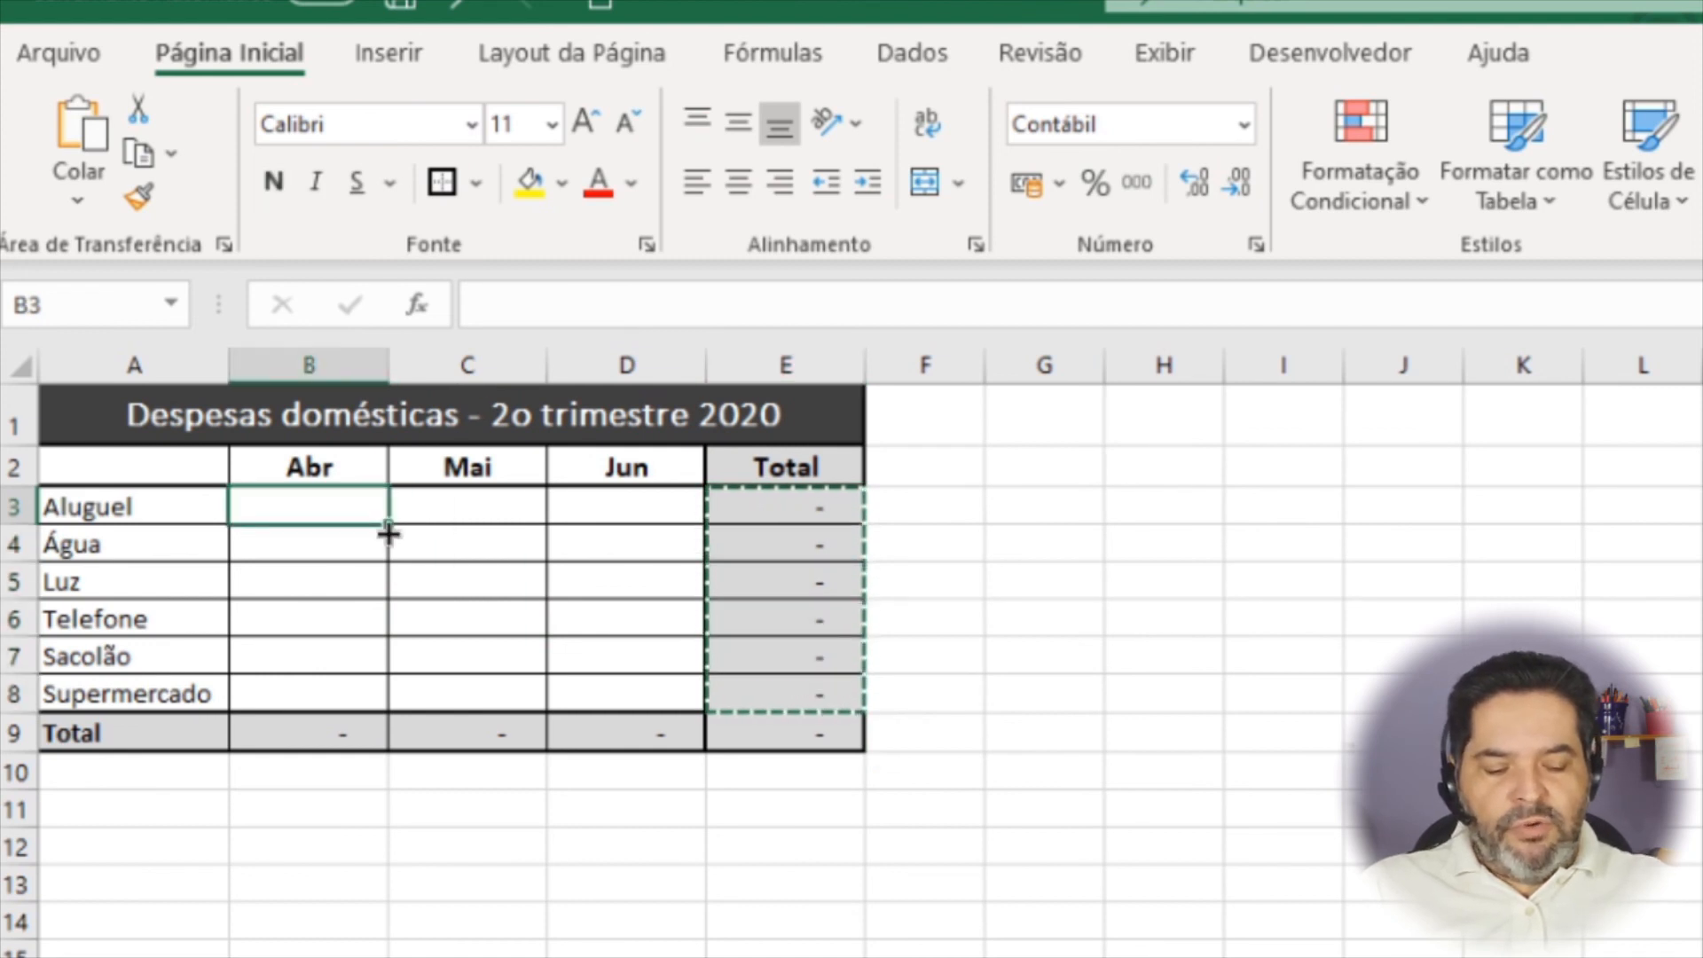
pyautogui.write('1325')
pyautogui.press('Return')
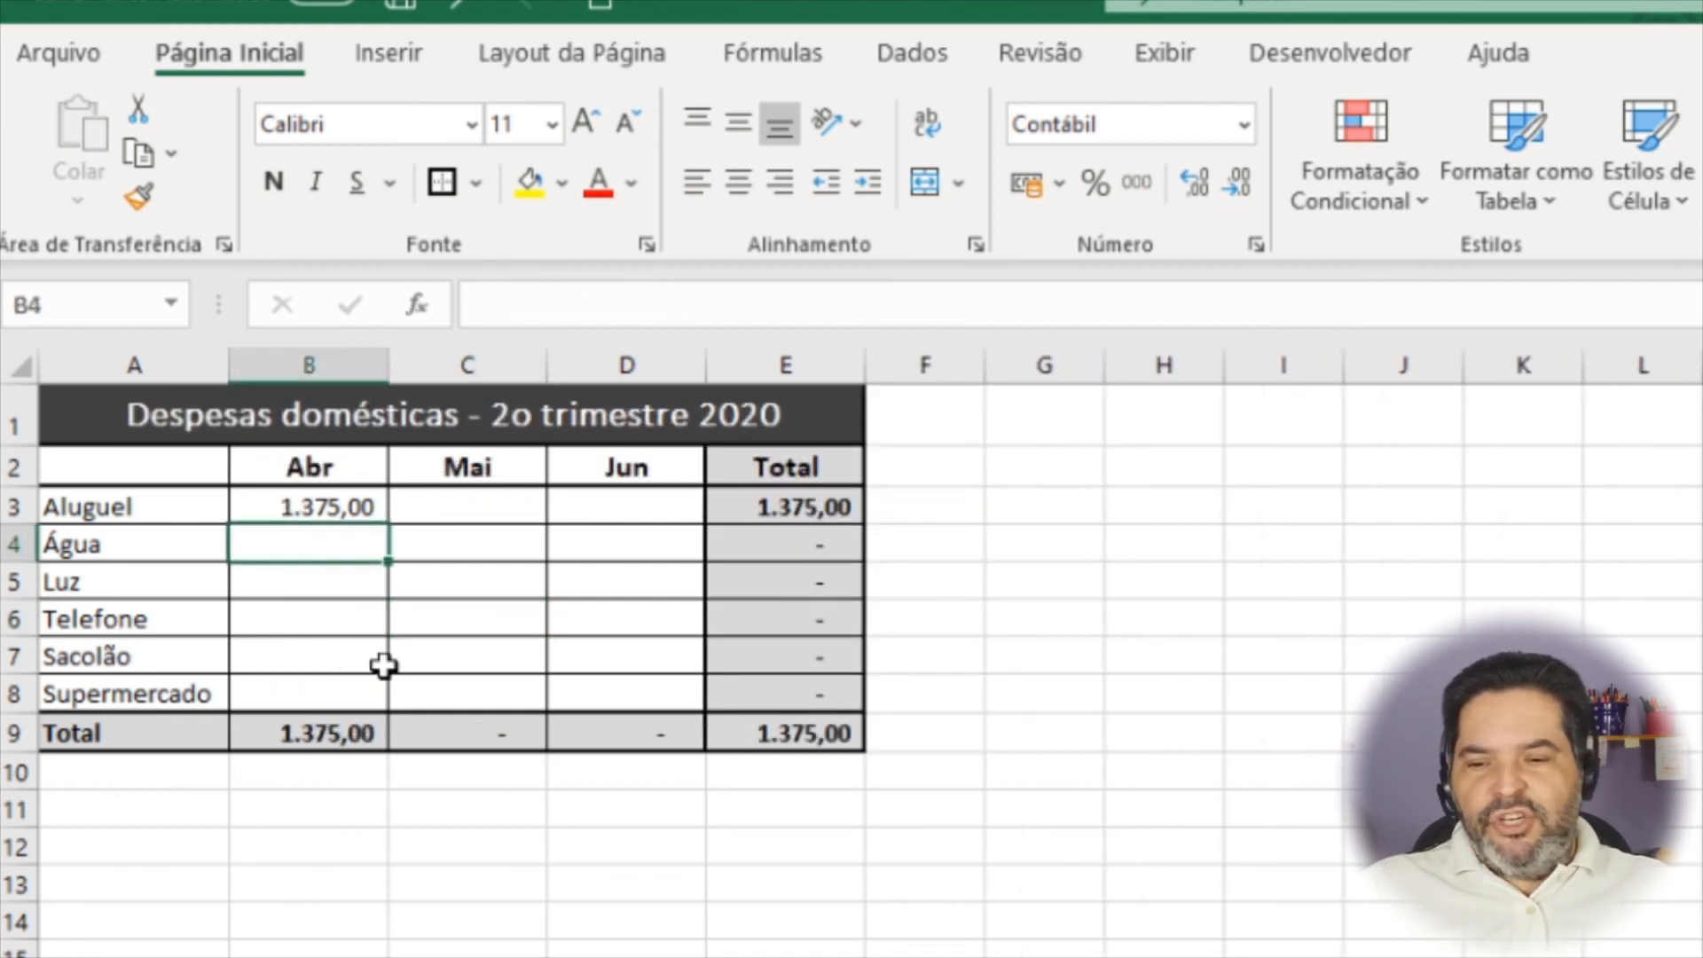
pyautogui.click(471, 502)
pyautogui.write('1375')
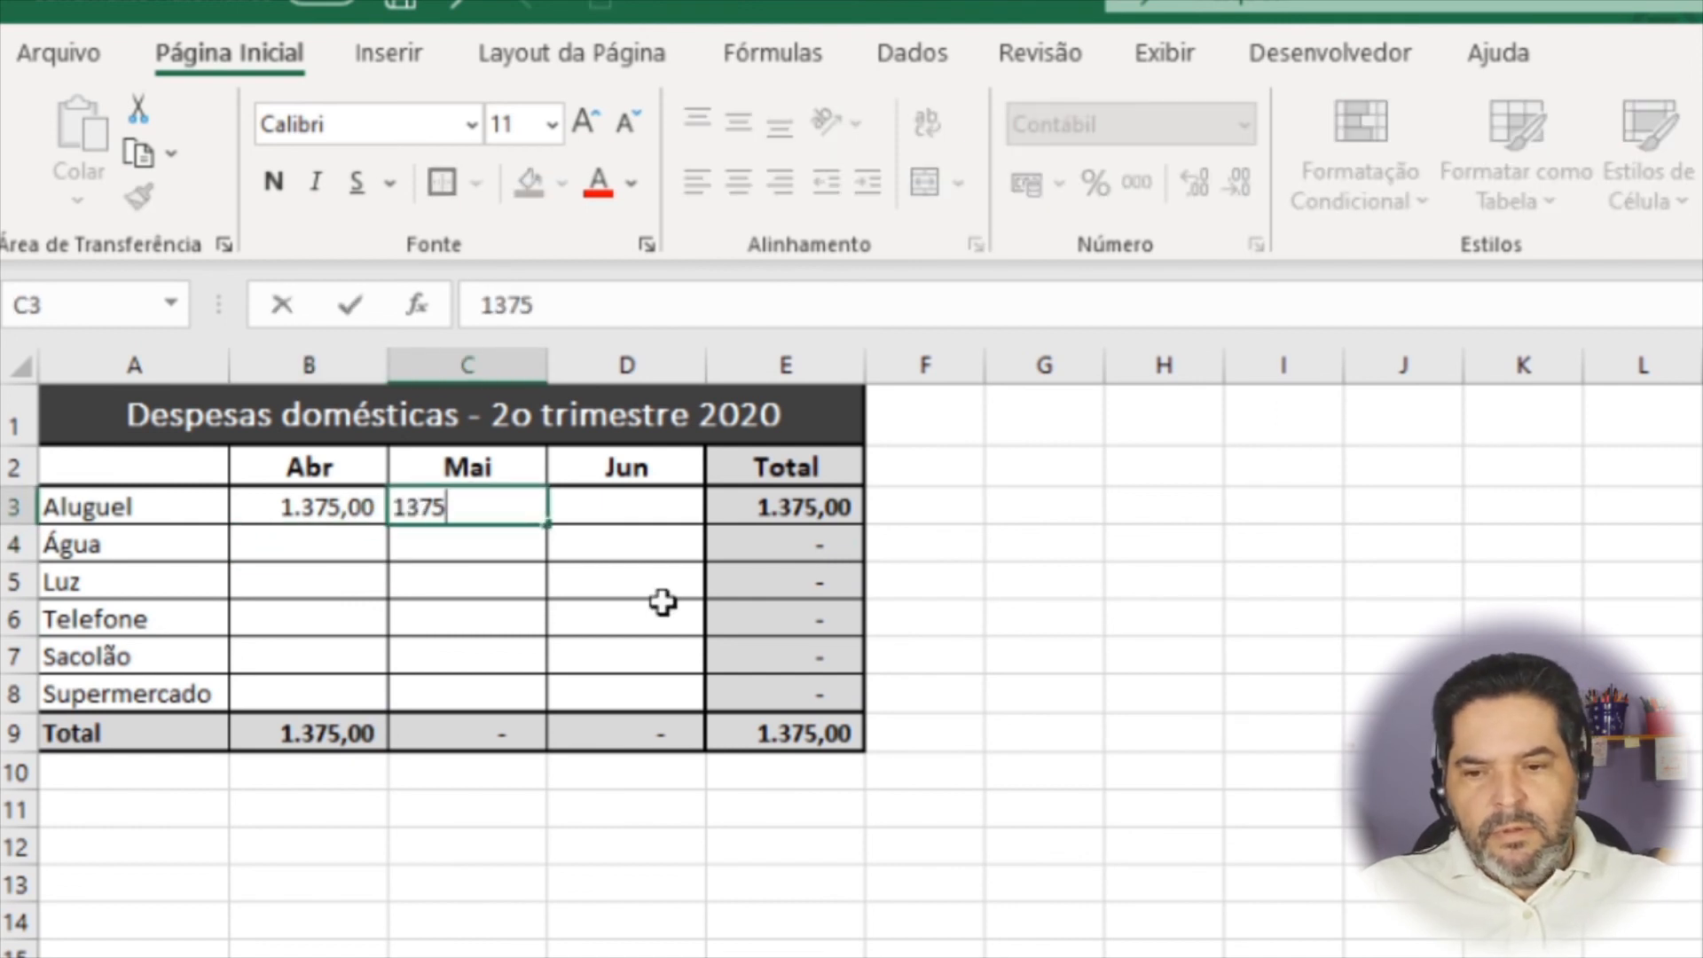
pyautogui.press('Return')
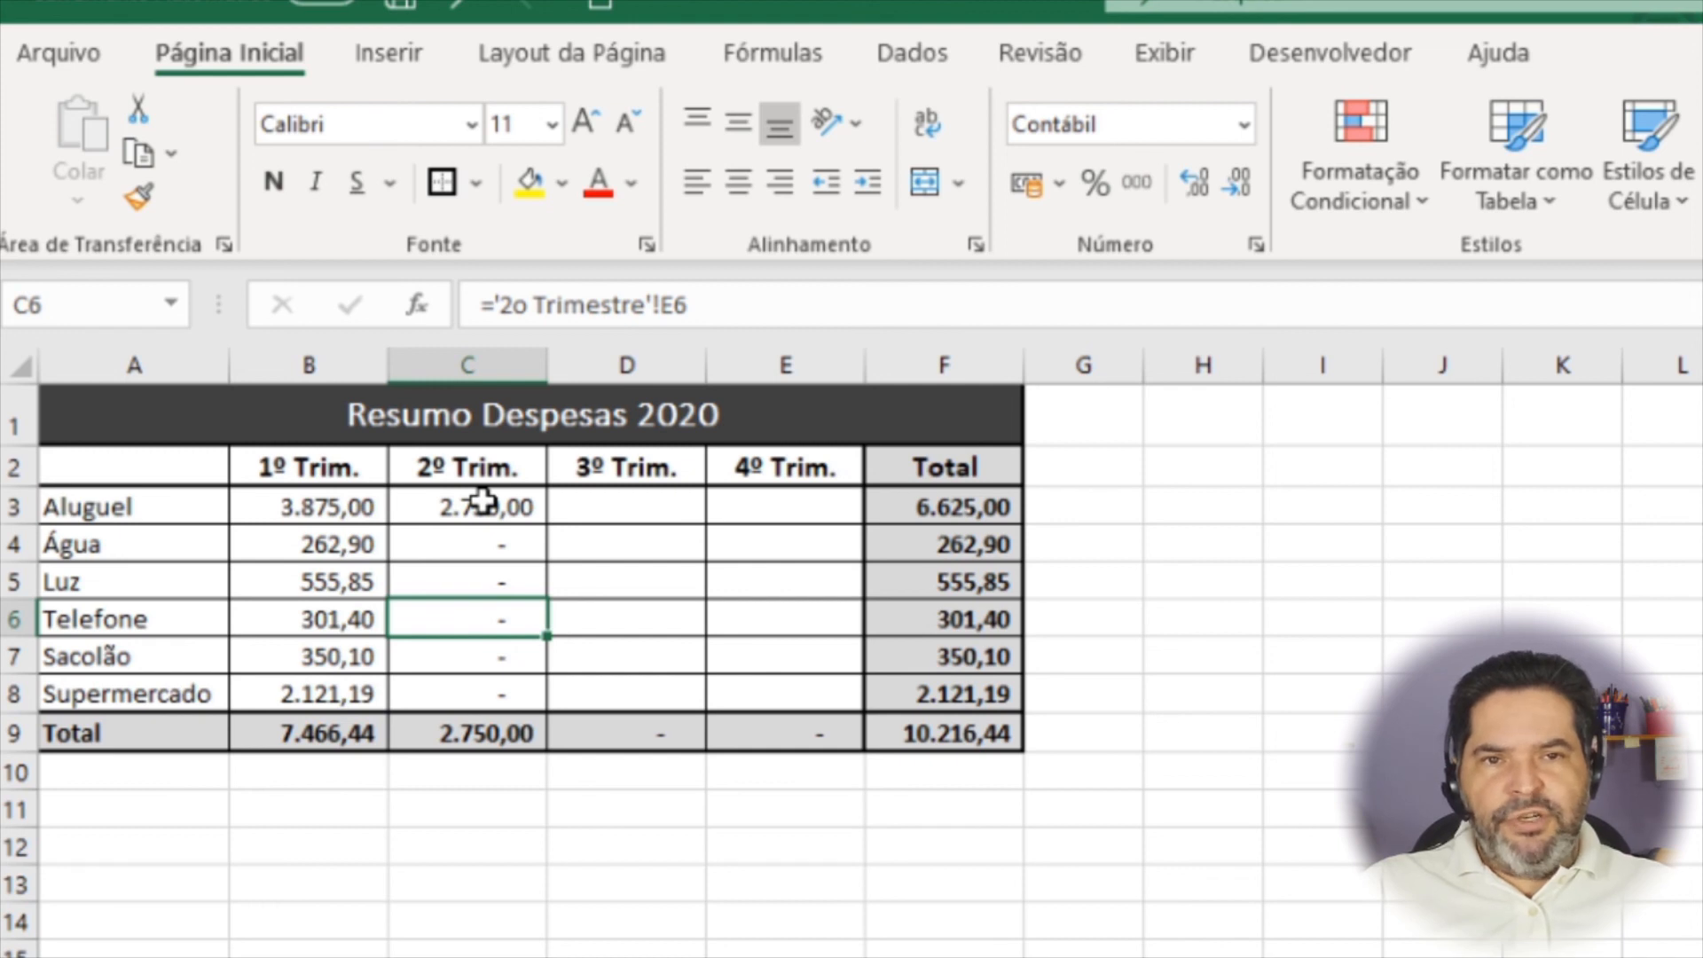
# Step: Copy the totals E3:E8 from 3o Trimestre and paste them as links into D3:D8 of Resumo Despesas 2020
pyautogui.click(567, 956)
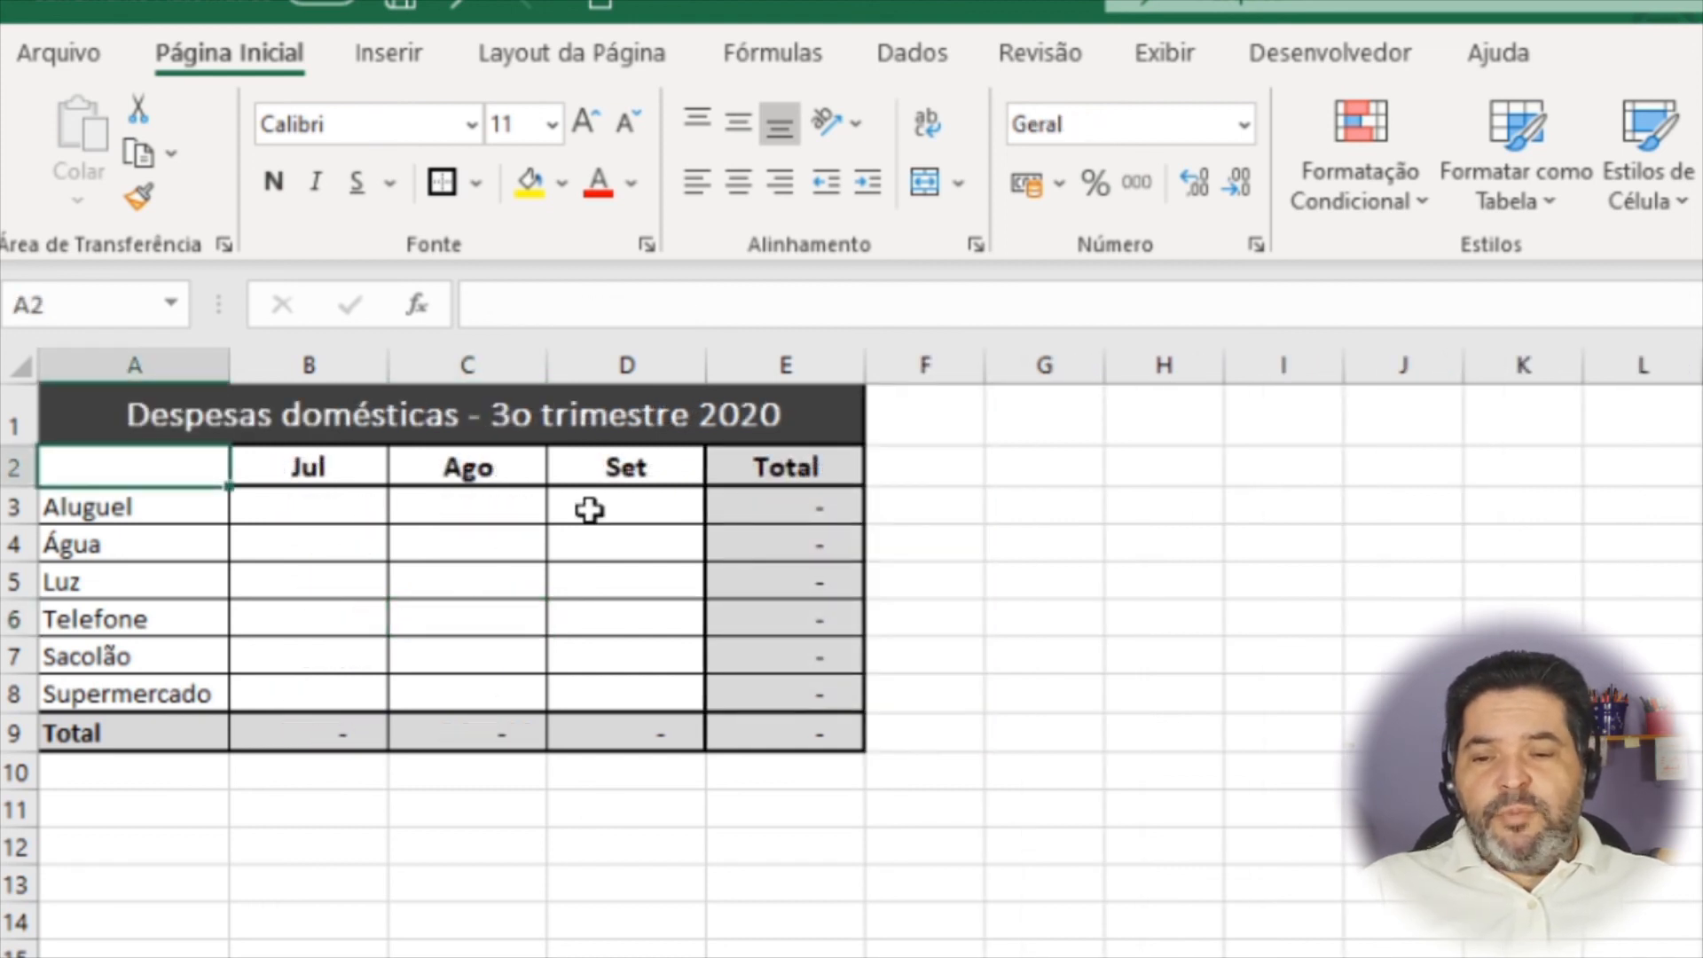
pyautogui.moveTo(782, 514); pyautogui.dragTo(795, 692)
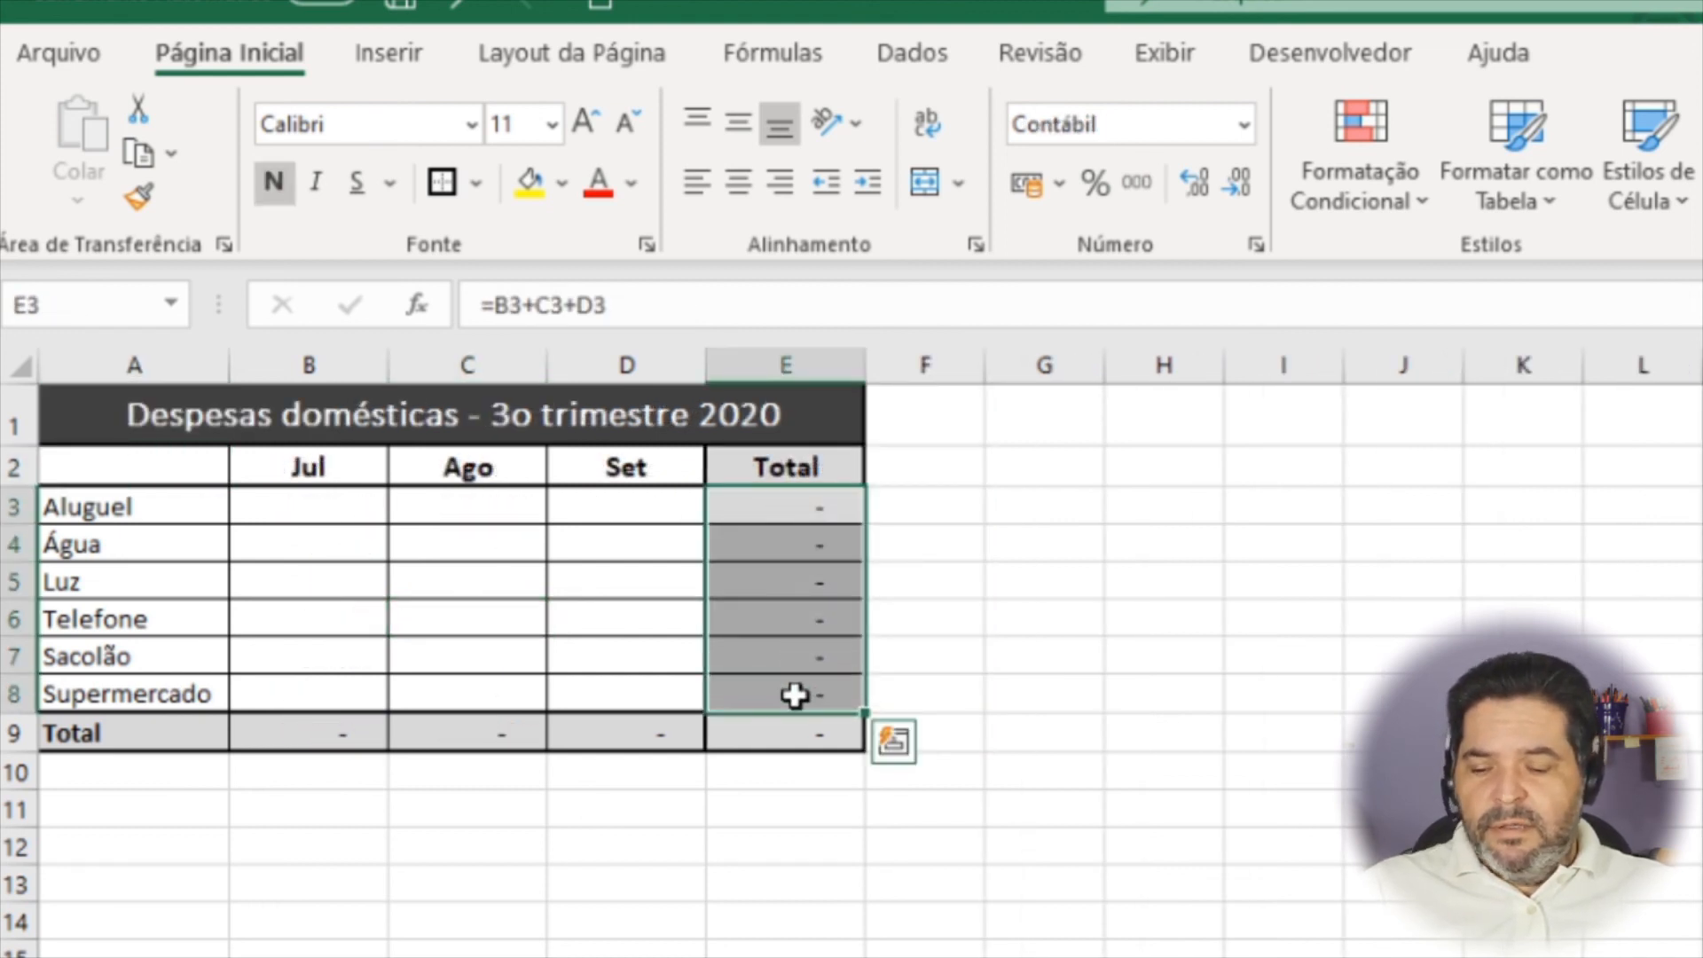
pyautogui.hotkey('ctrl', 'c')
pyautogui.click(799, 957)
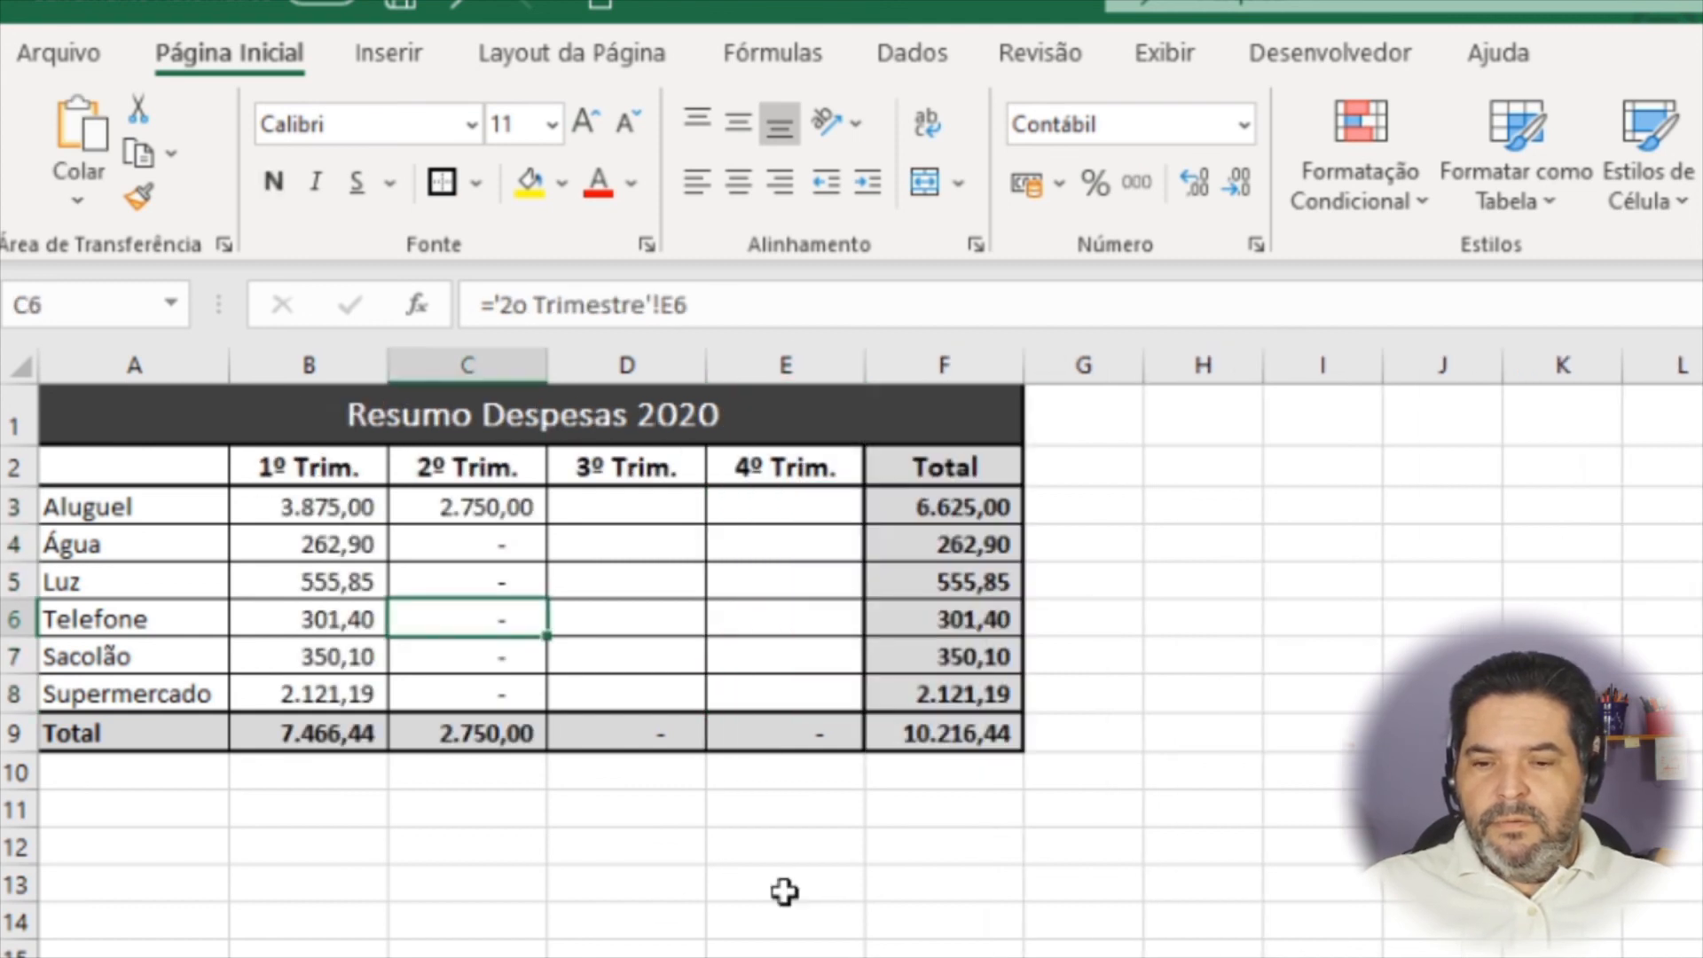
pyautogui.click(674, 515)
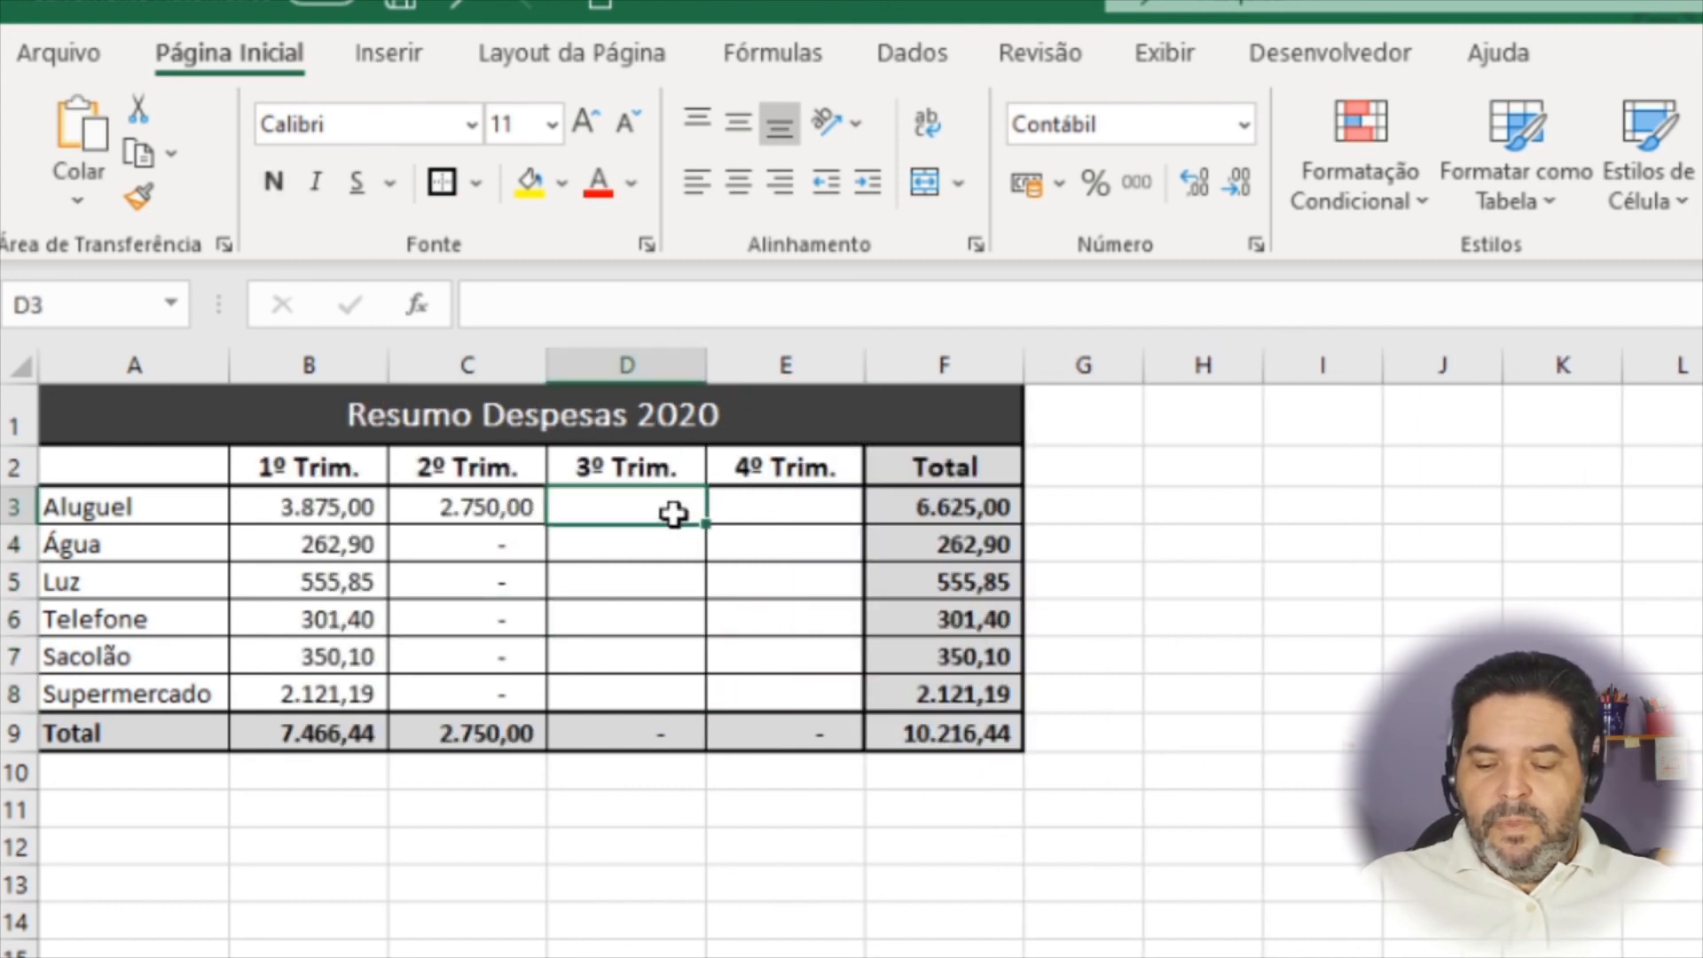
pyautogui.click(82, 202)
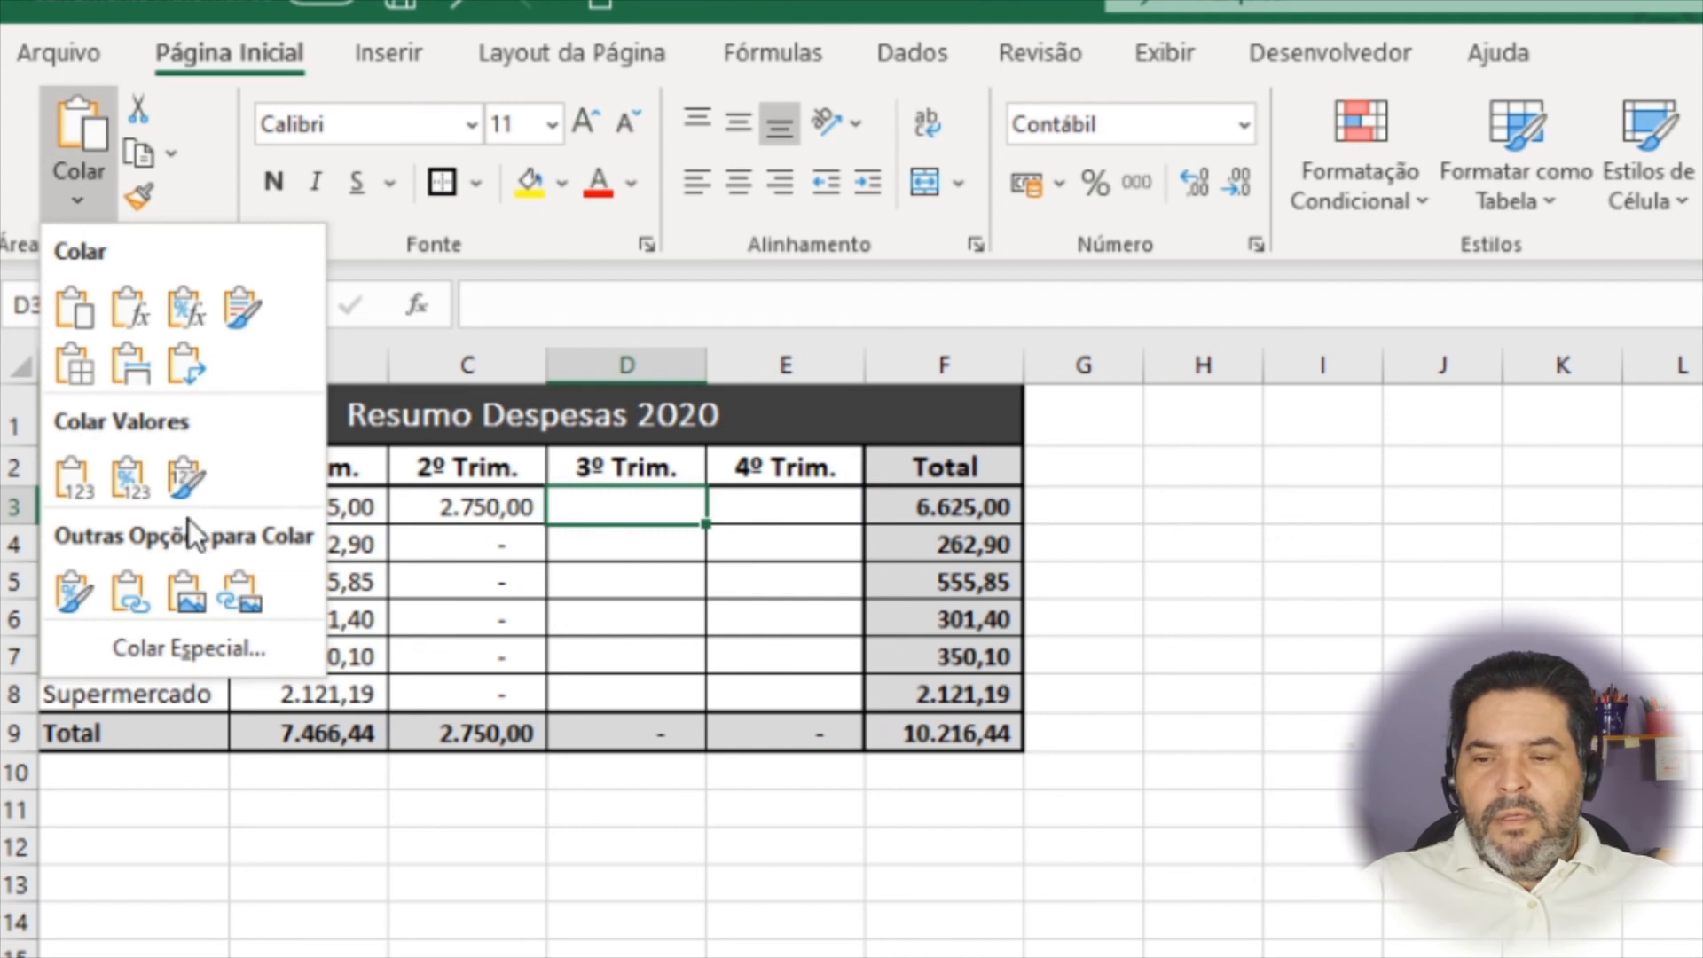
pyautogui.click(131, 594)
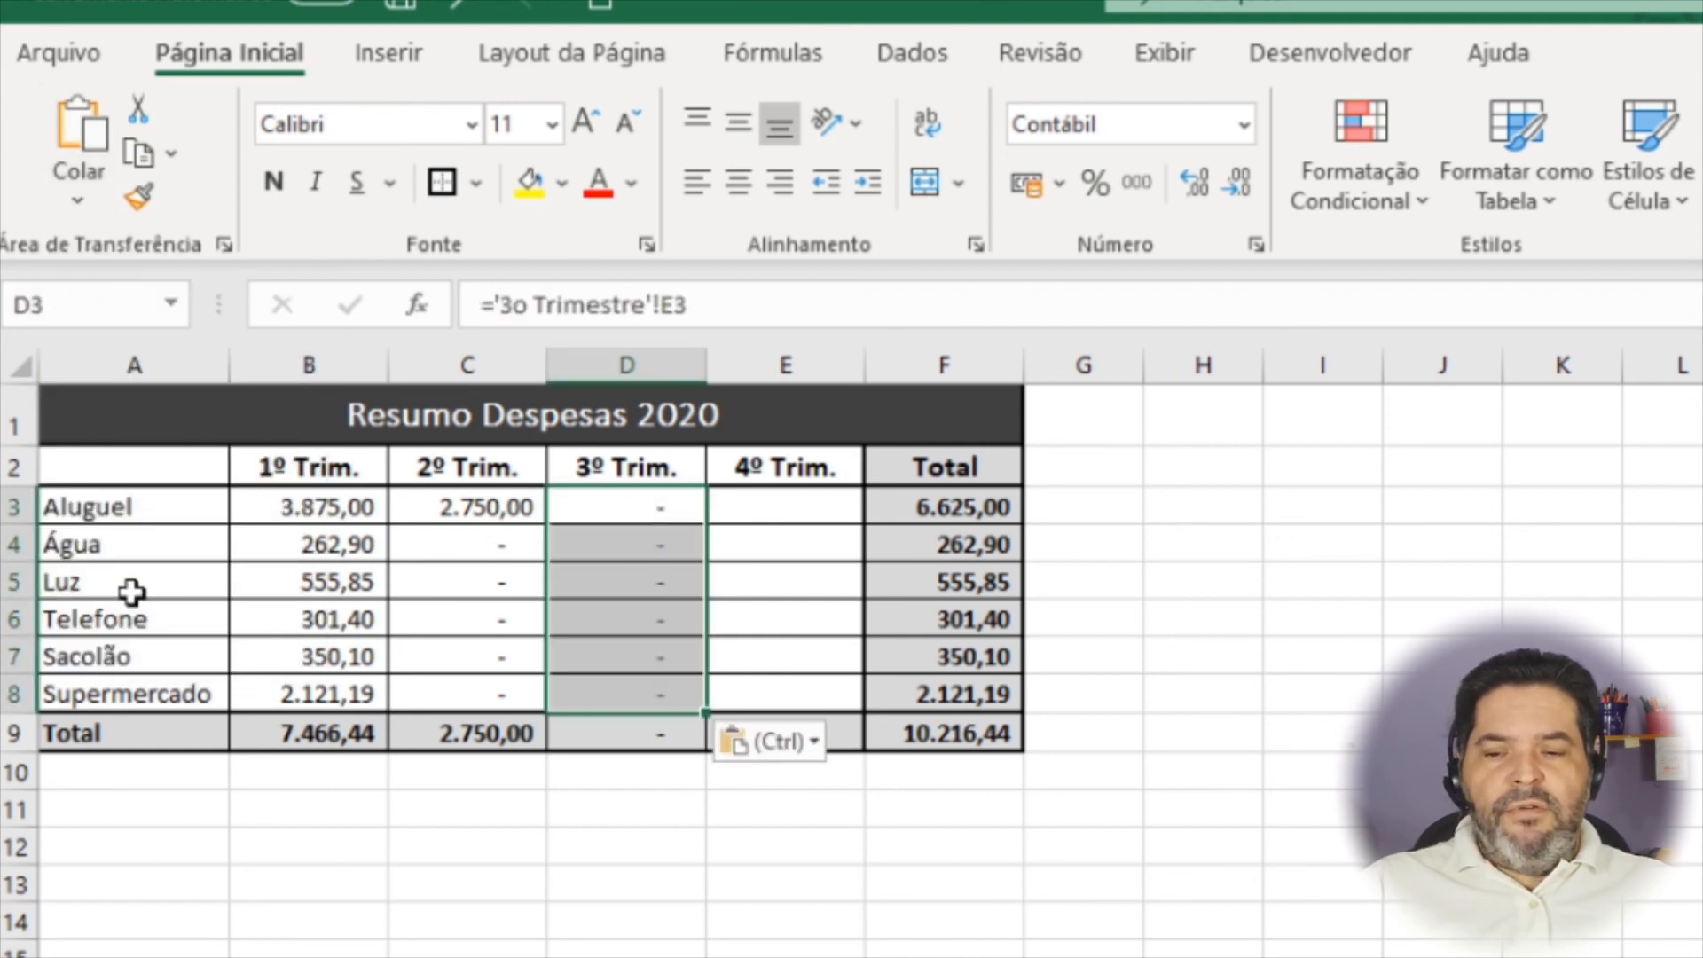
# Step: Copy the totals E3:E8 from 4o Trimestre and paste them as links into E3:E8 of Resumo Despesas 2020
pyautogui.click(790, 518)
pyautogui.click(390, 956)
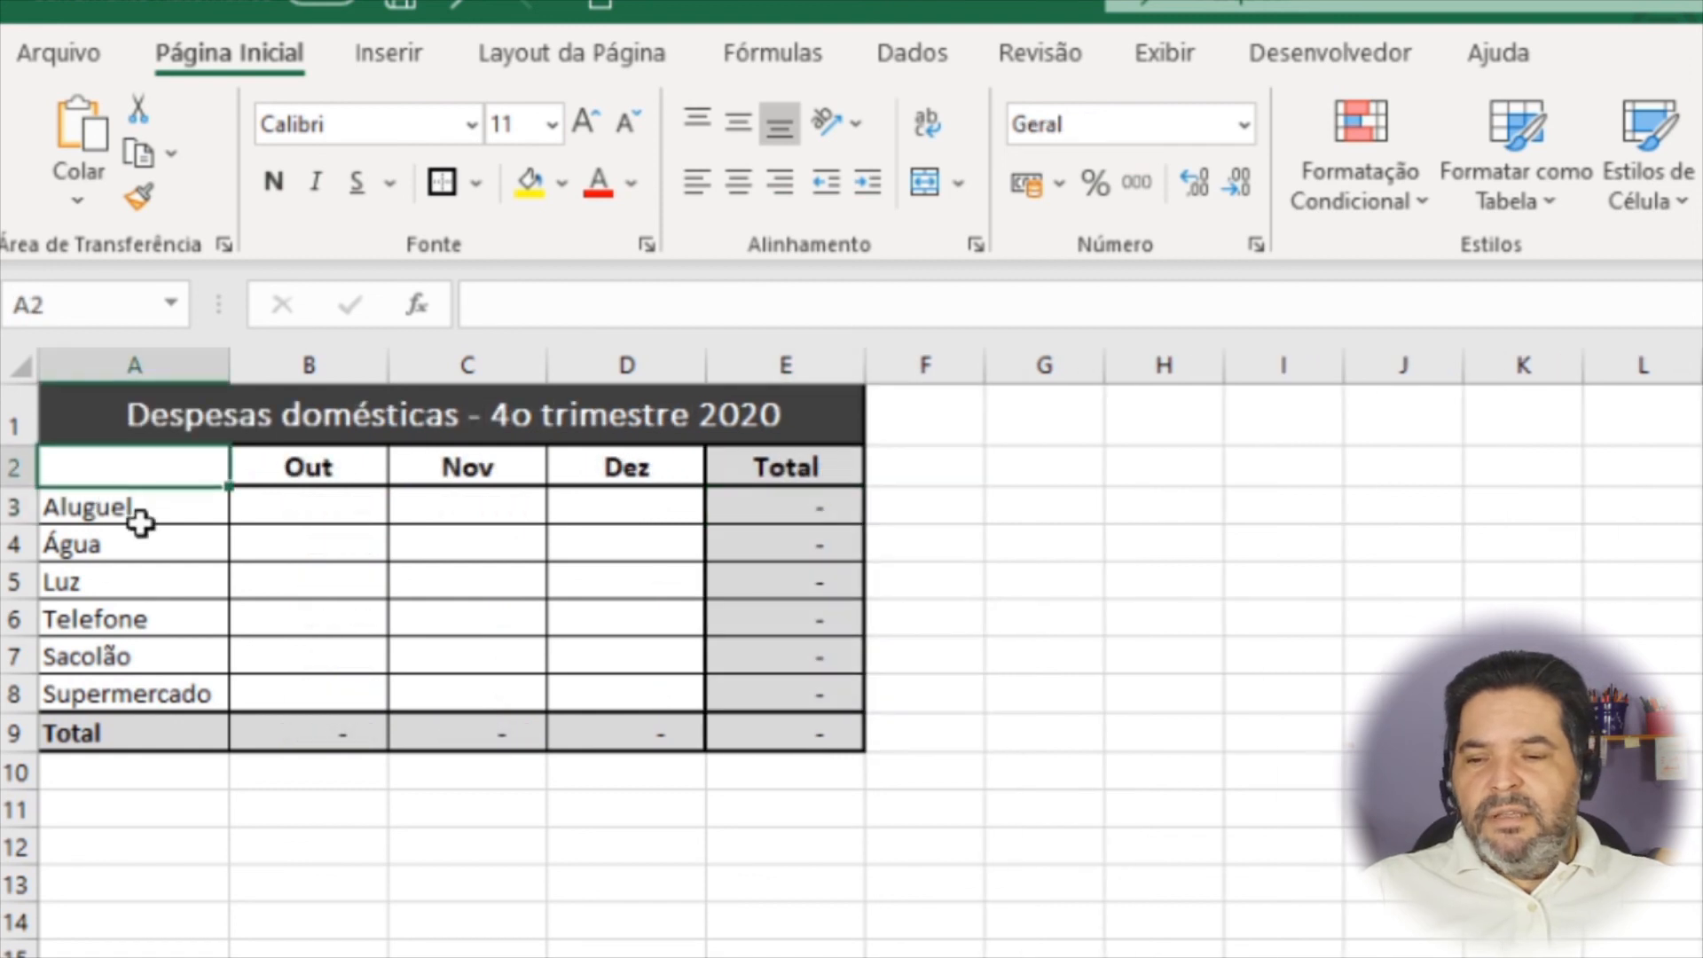
pyautogui.moveTo(784, 510); pyautogui.dragTo(795, 680)
pyautogui.hotkey('ctrl', 'c')
pyautogui.click(524, 956)
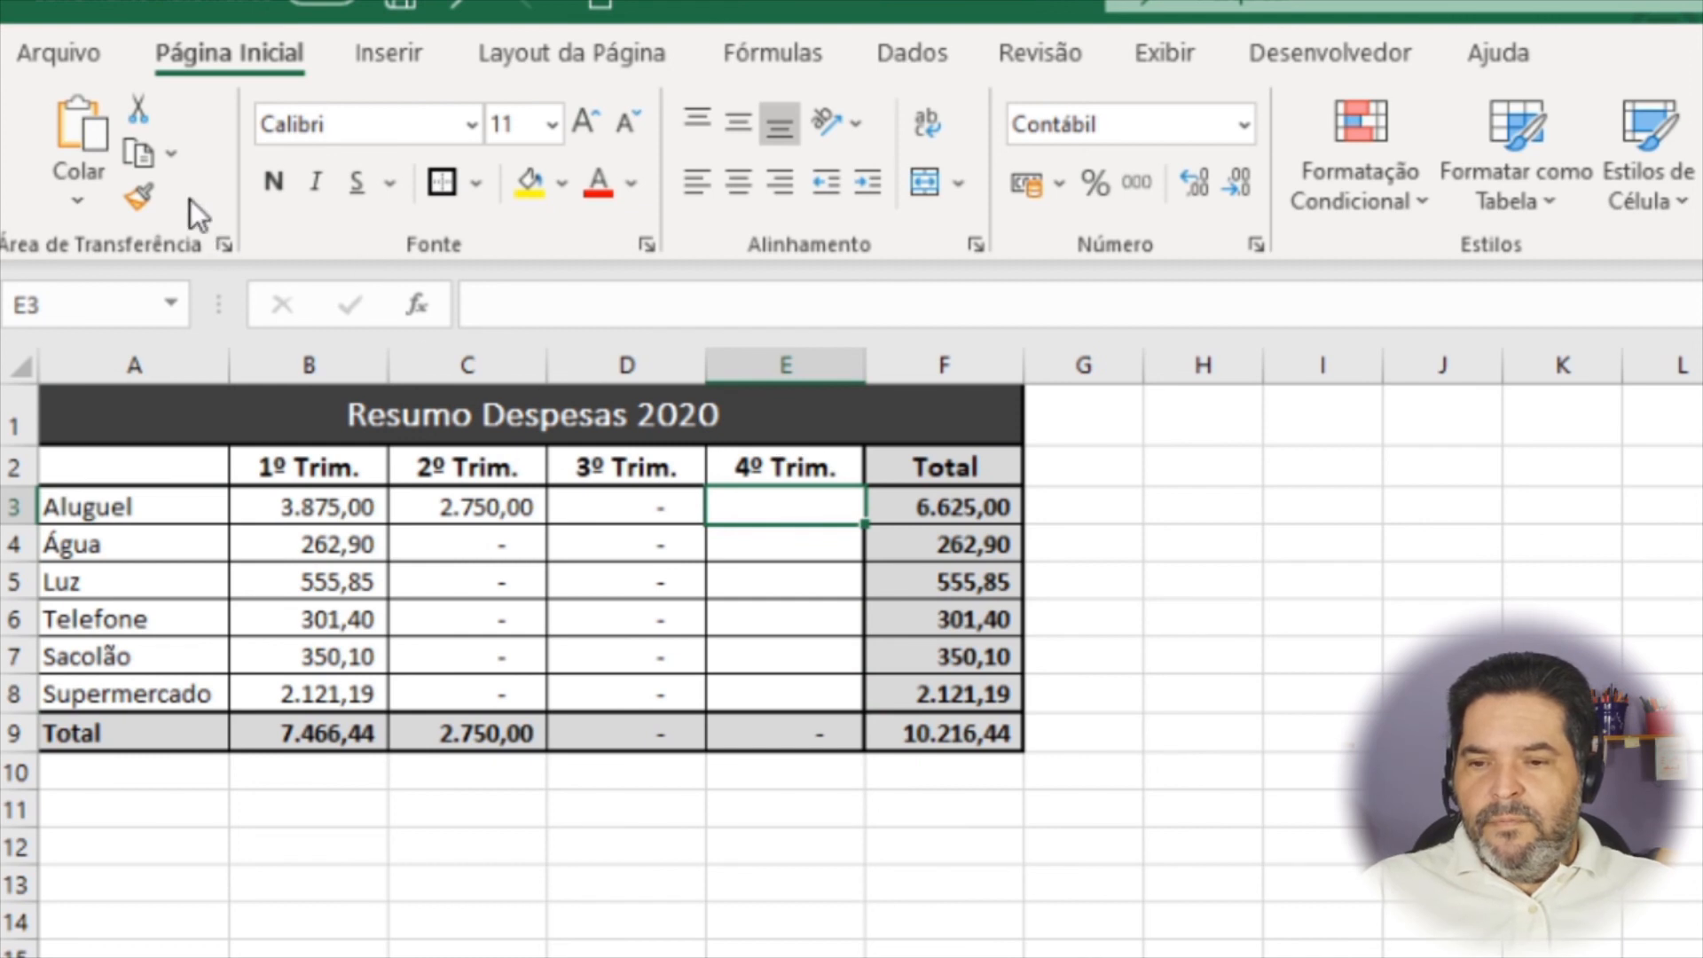
pyautogui.click(74, 186)
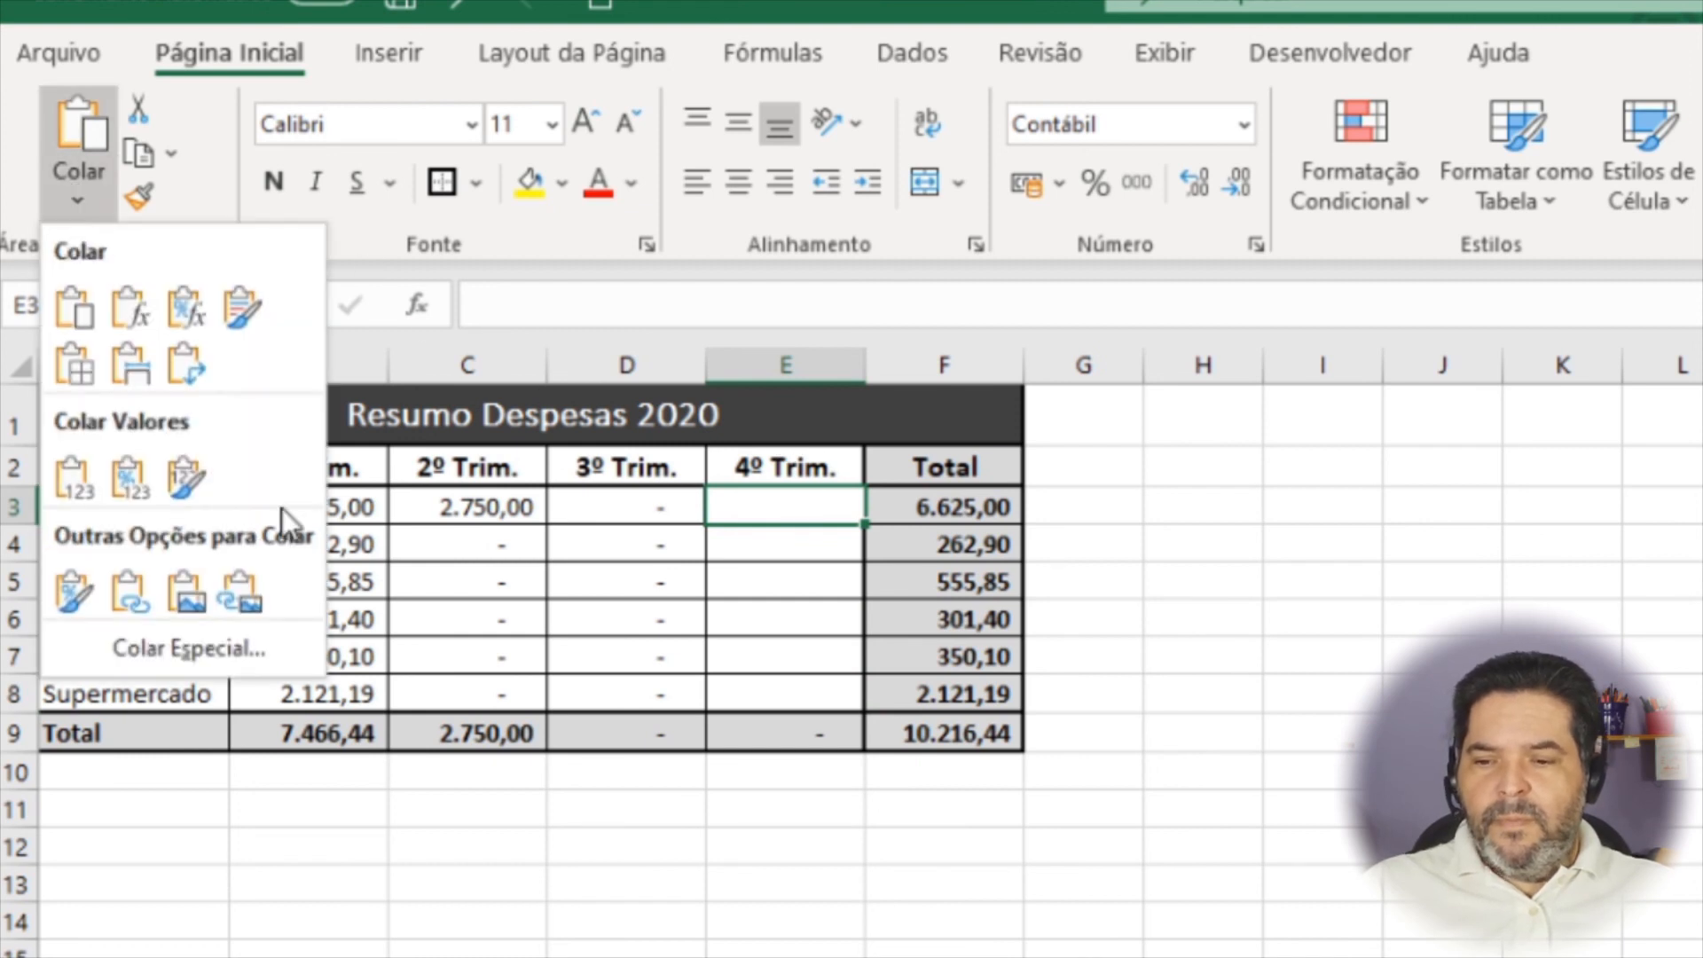
pyautogui.click(140, 582)
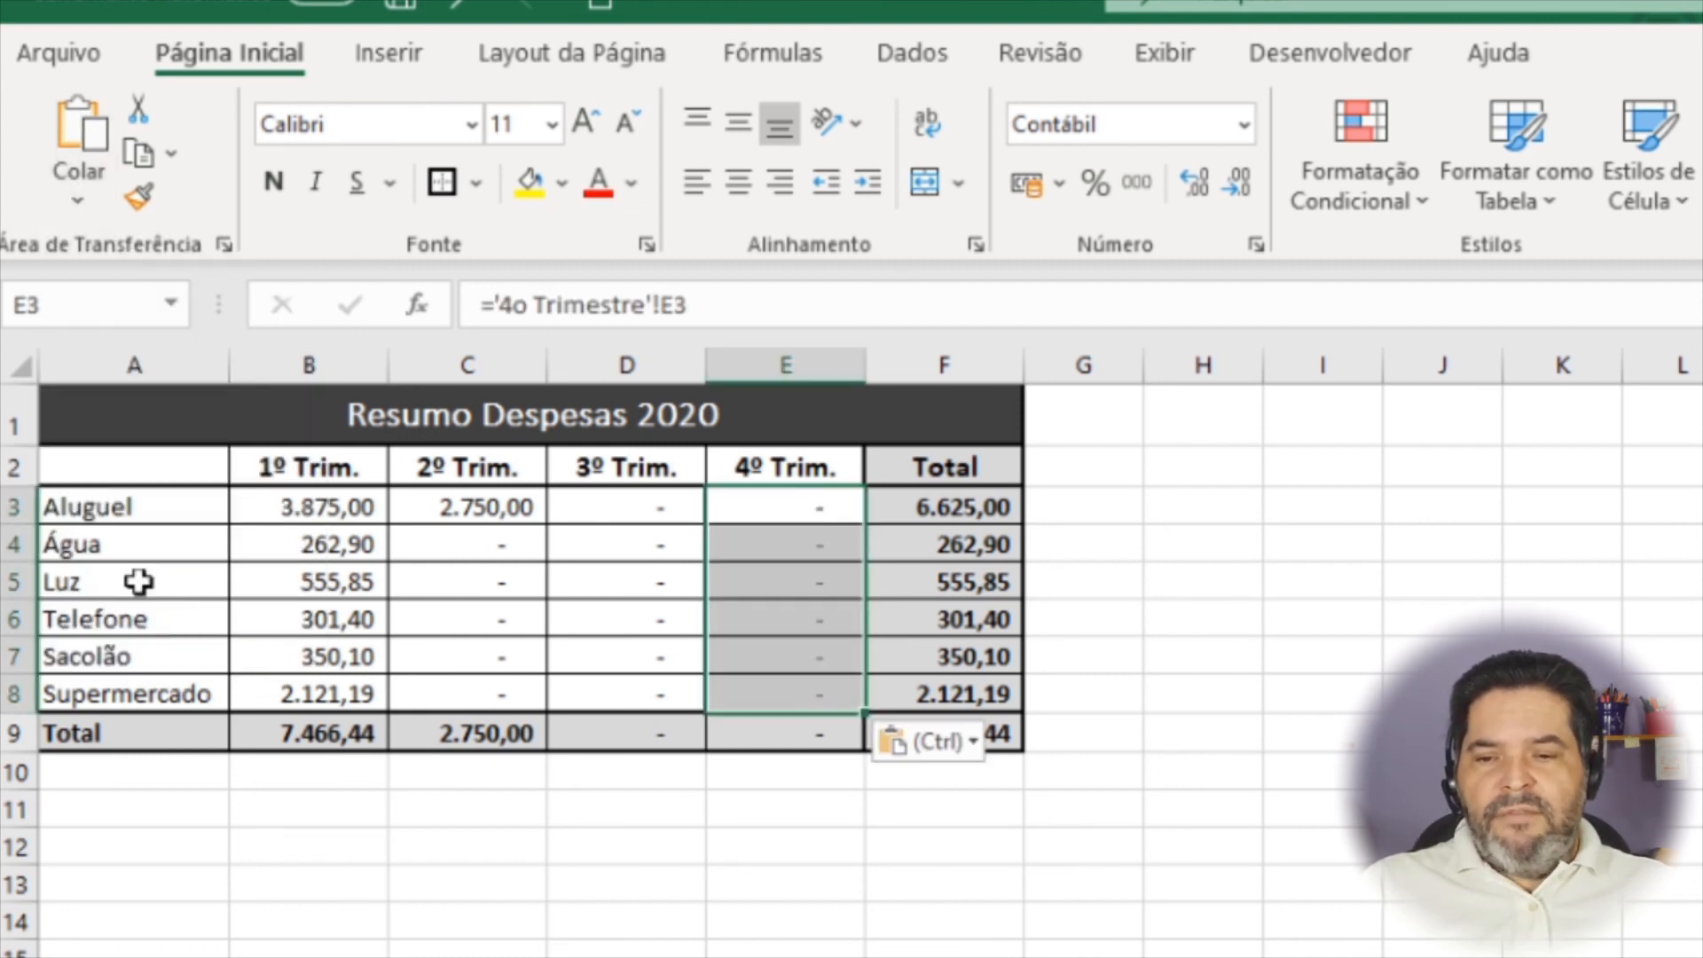
# Step: Check the sheet references of the linked cells across the 2º, 3º and 4º Trim. columns of Resumo Despesas 2020
pyautogui.click(806, 499)
pyautogui.click(812, 544)
pyautogui.click(585, 547)
pyautogui.click(474, 548)
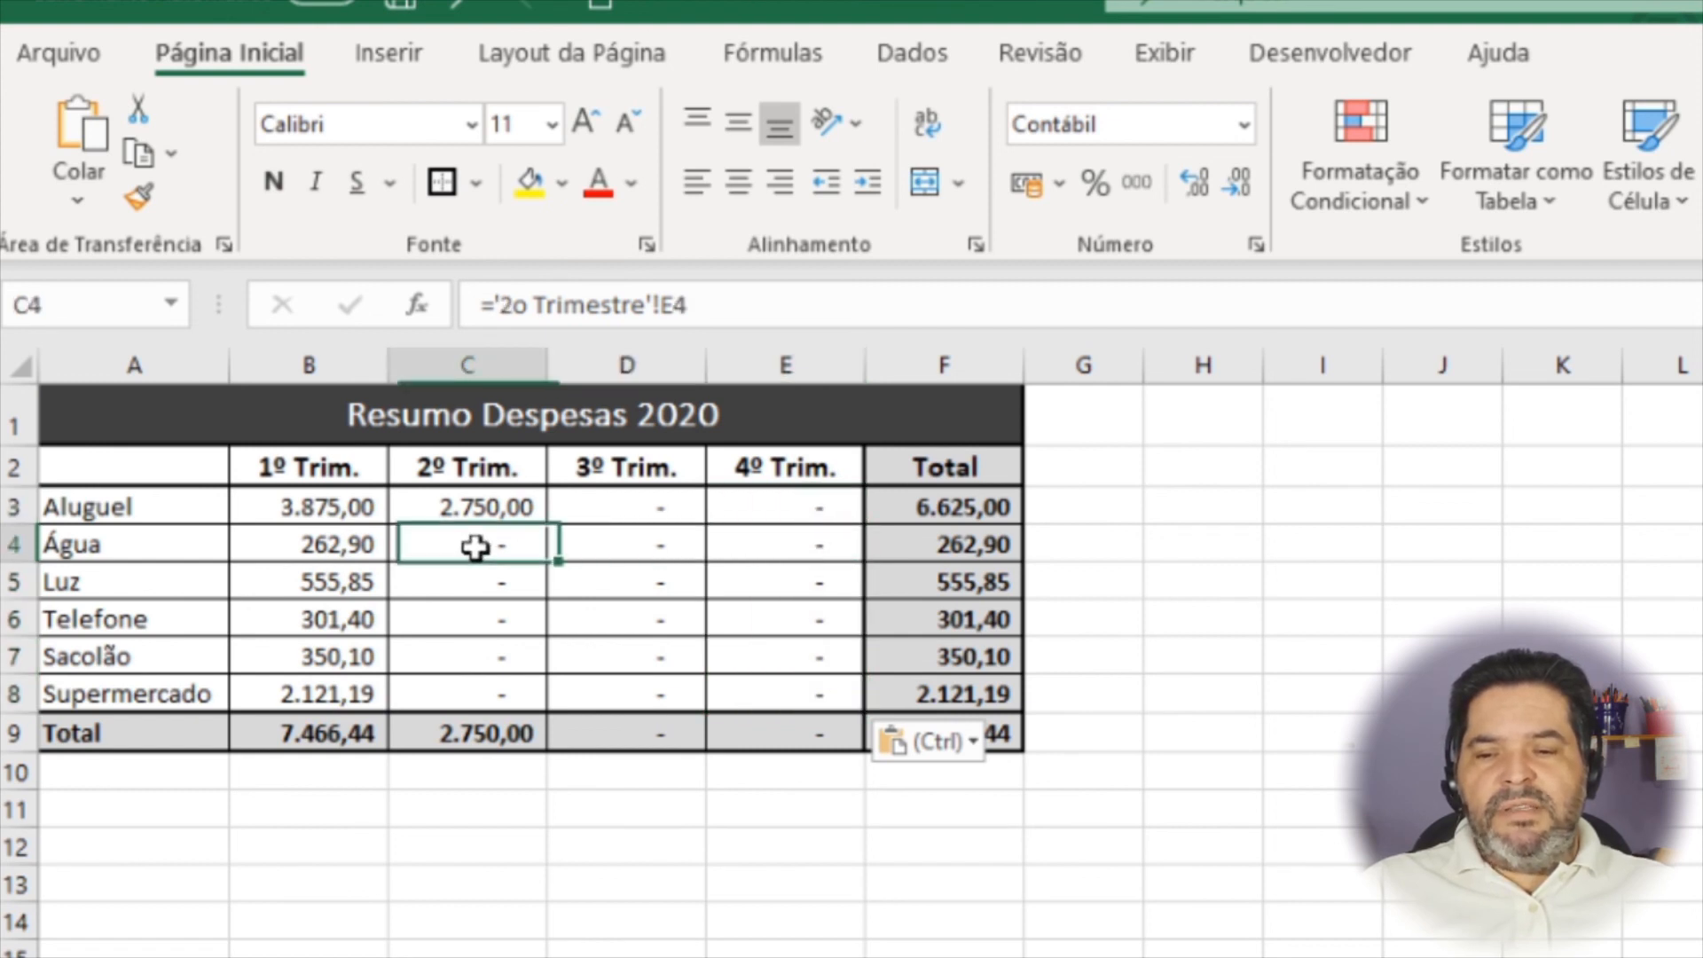
pyautogui.click(441, 650)
pyautogui.click(570, 620)
pyautogui.click(763, 631)
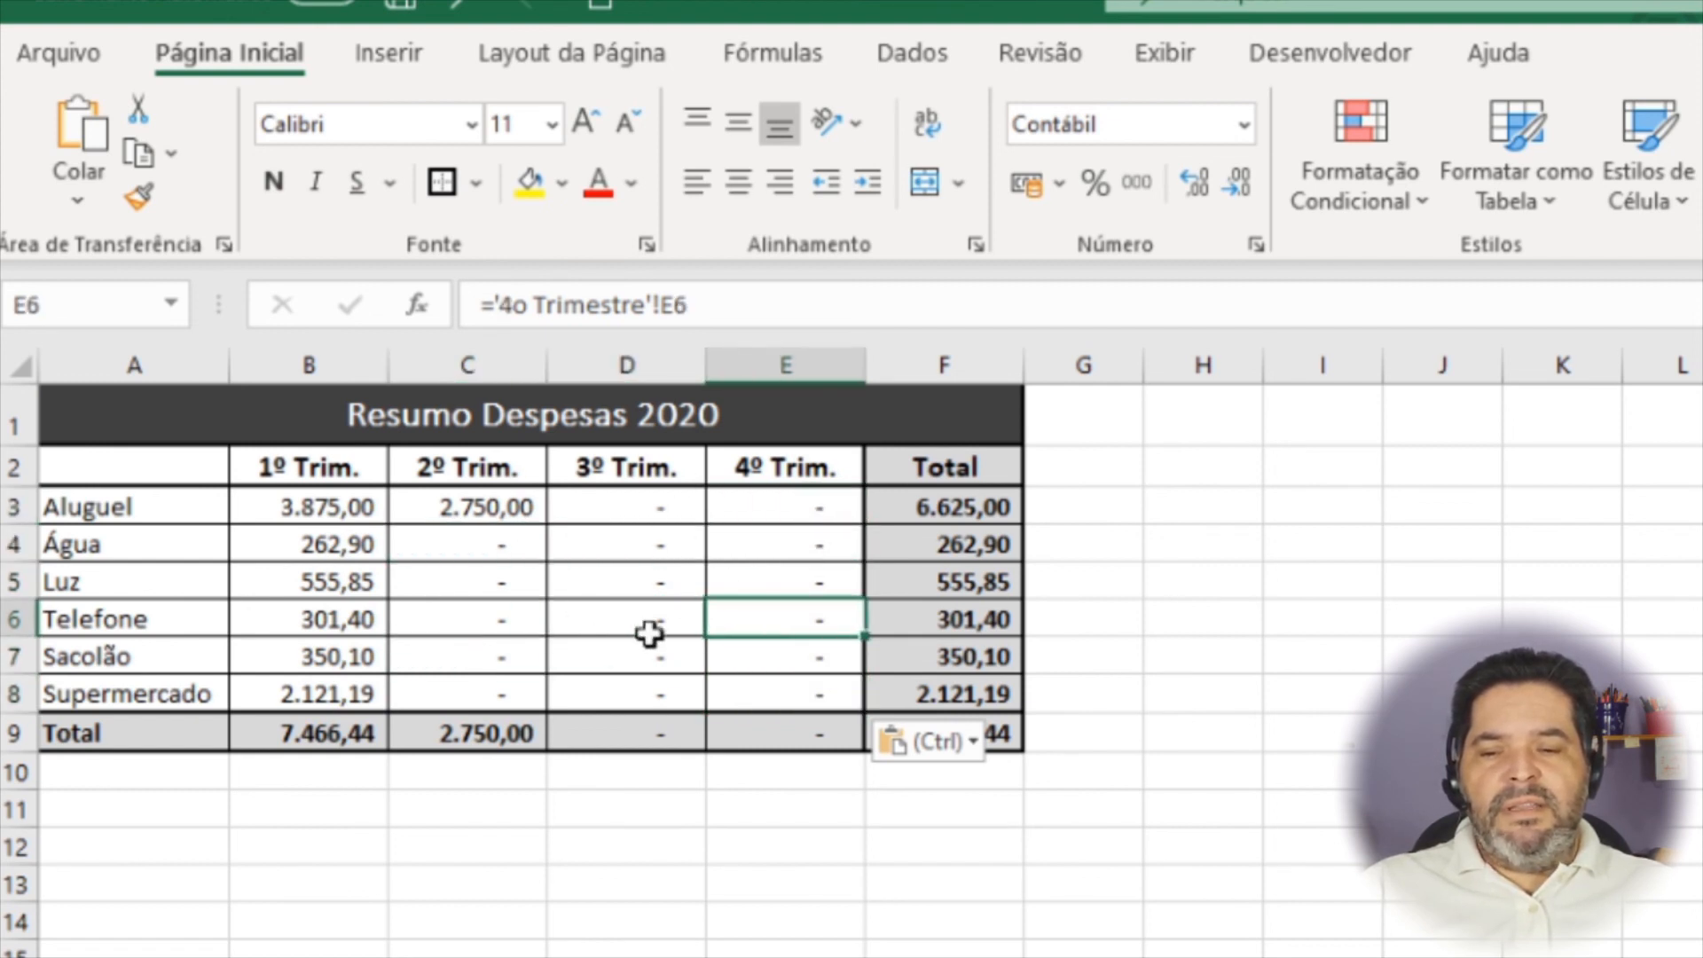